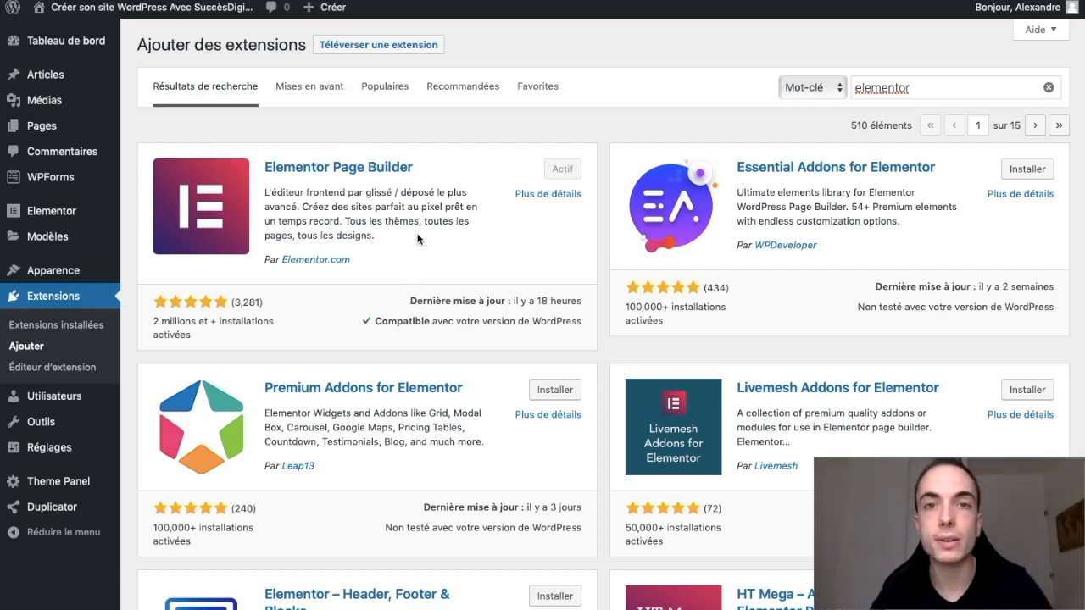
# Create a new page titled "Page test" and open it in the Elementor editor.
pyautogui.moveTo(72, 121)
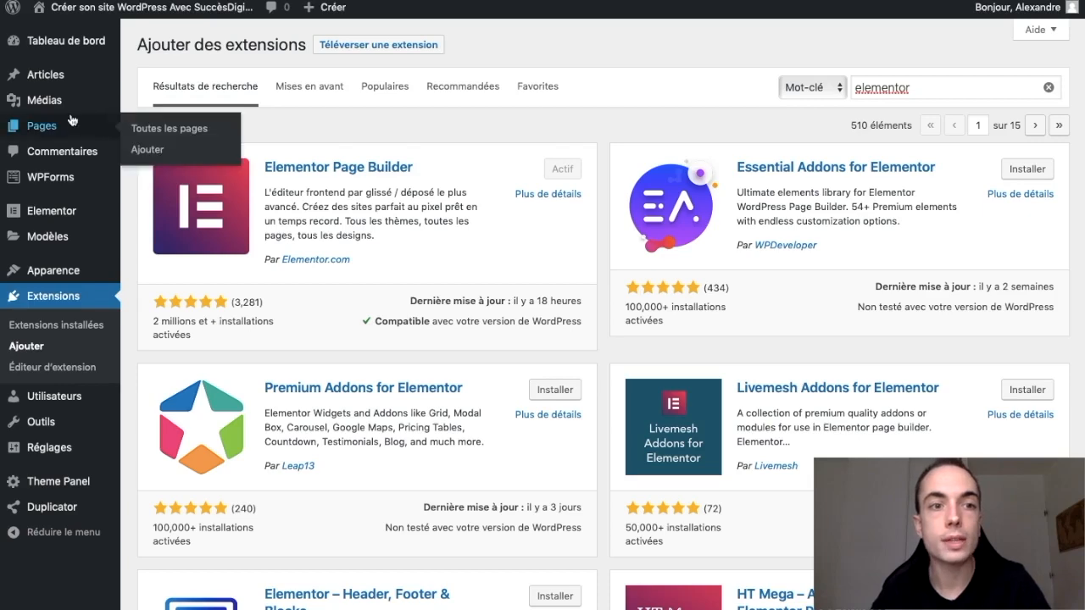
pyautogui.click(148, 150)
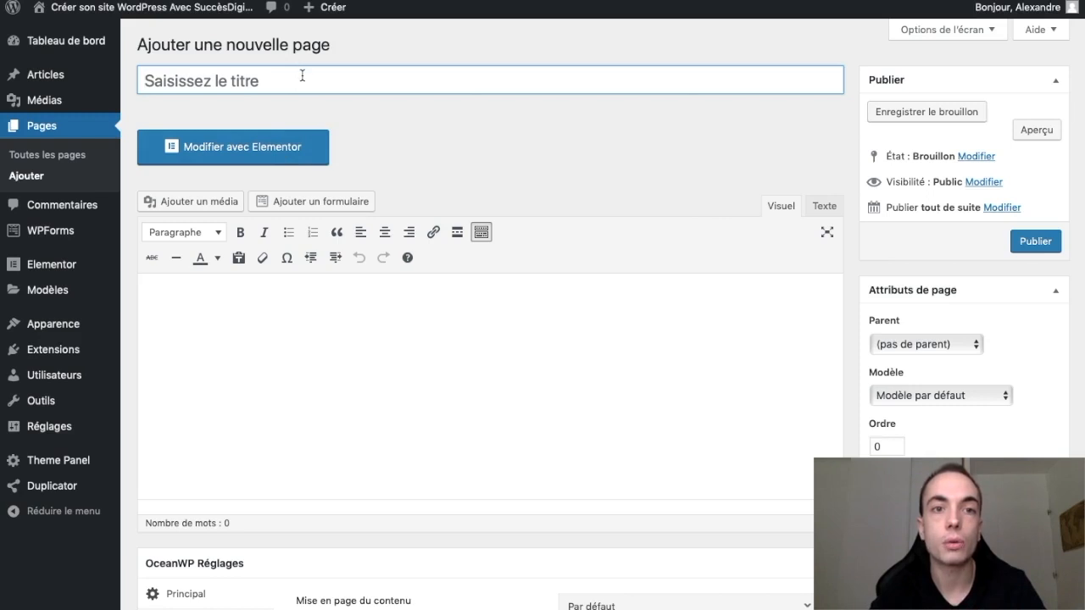
pyautogui.write('Page test')
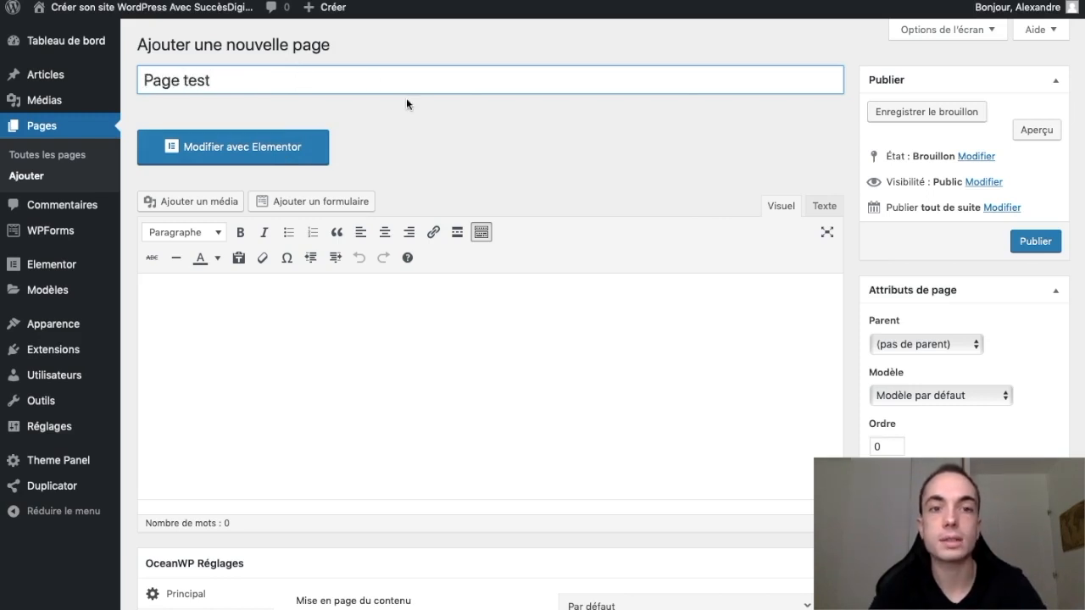
pyautogui.click(422, 115)
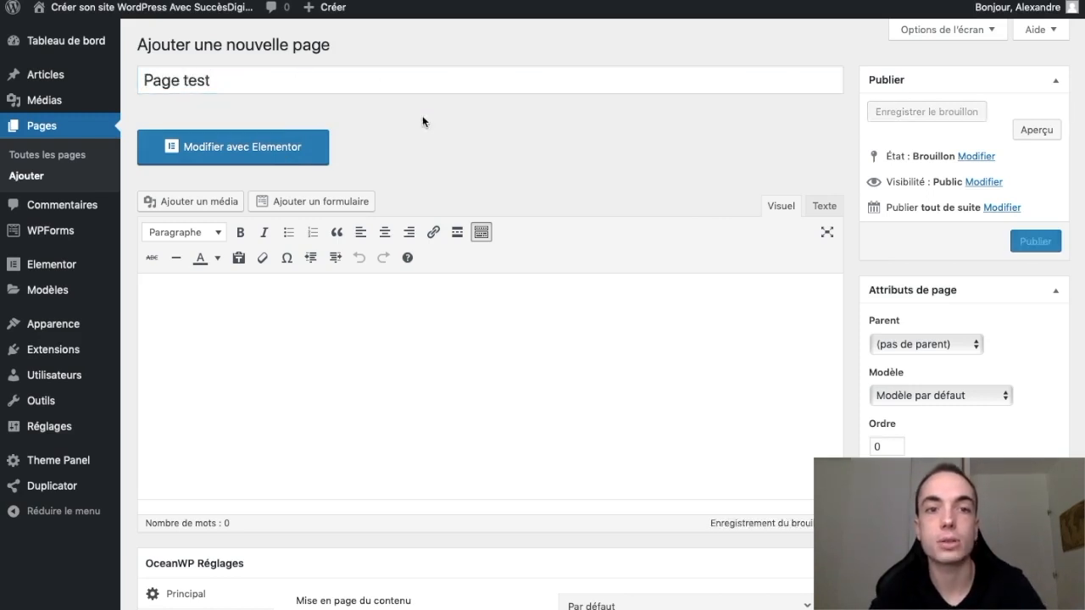
pyautogui.click(305, 152)
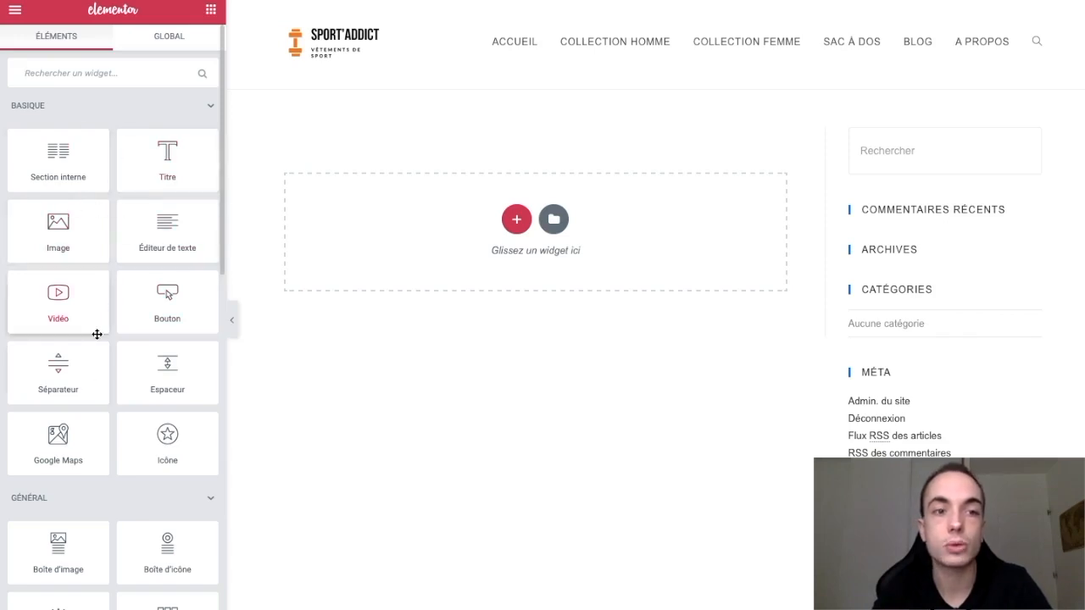
# Return to the page's WordPress editor, set its template to "Elementor pleine largeur" and save the draft.
pyautogui.scroll(-5, 102, 412)
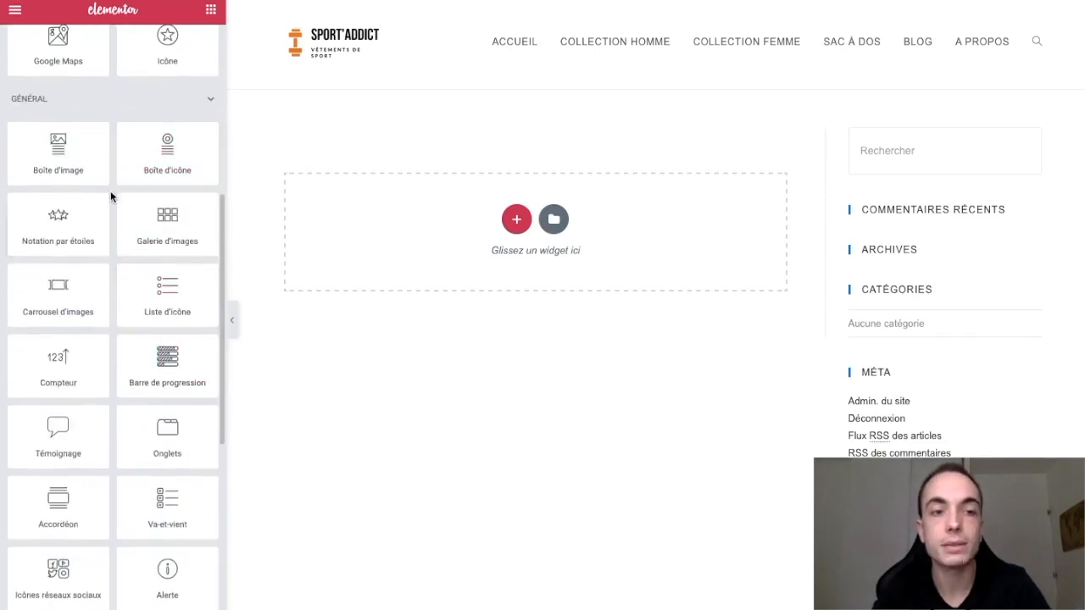
pyautogui.scroll(5, 133, 395)
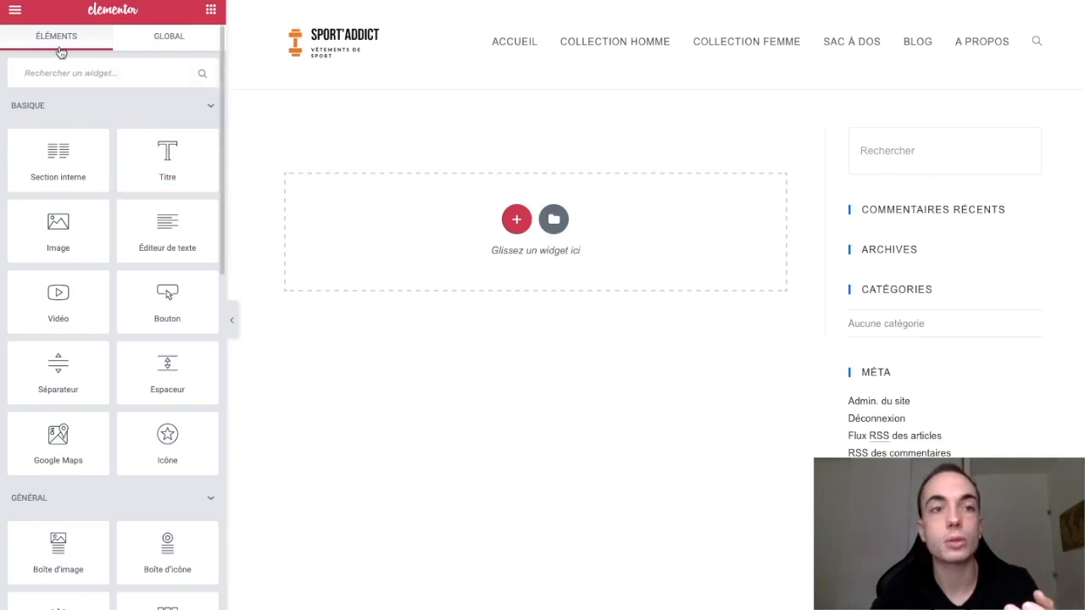
pyautogui.click(15, 12)
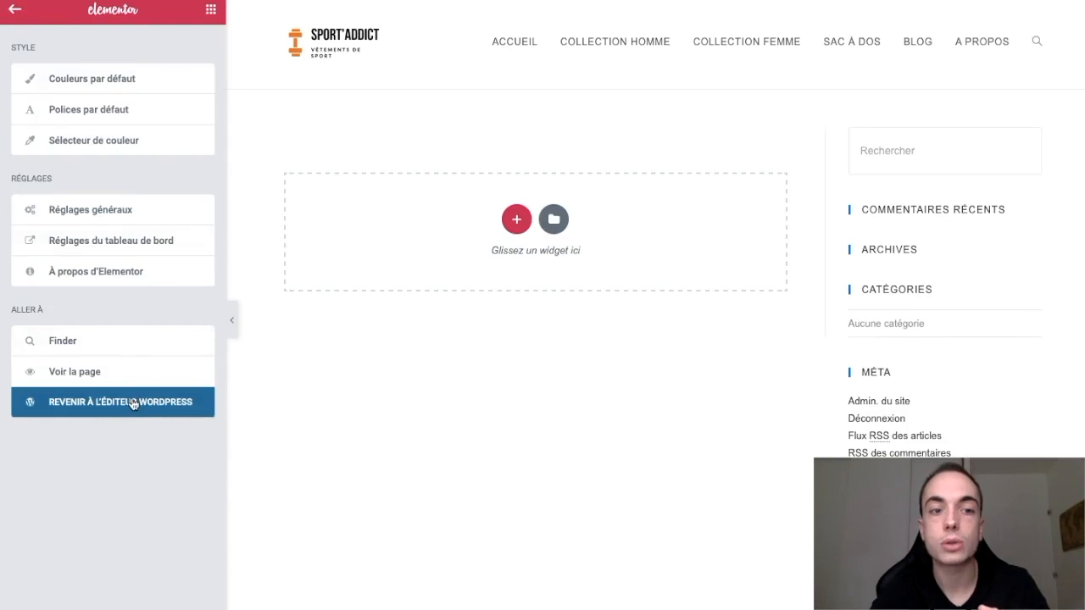
pyautogui.click(144, 402)
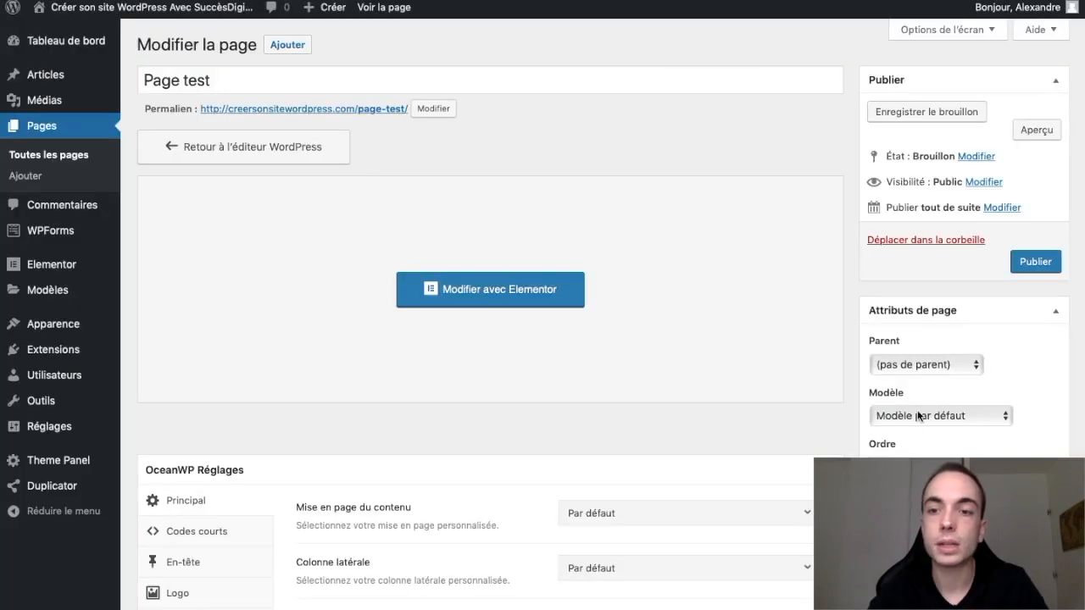
pyautogui.click(902, 416)
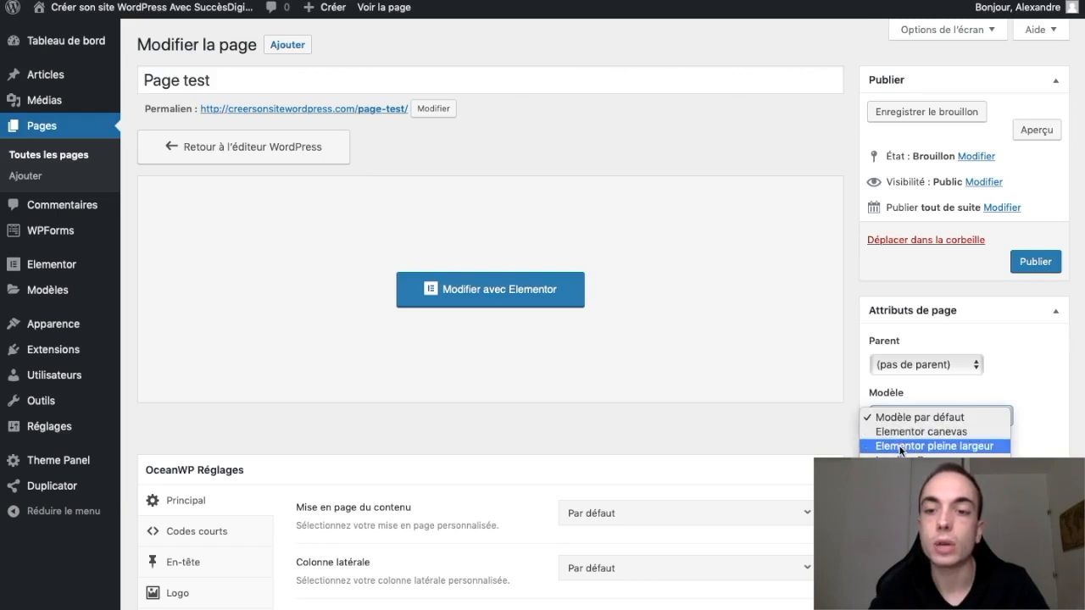
pyautogui.click(901, 446)
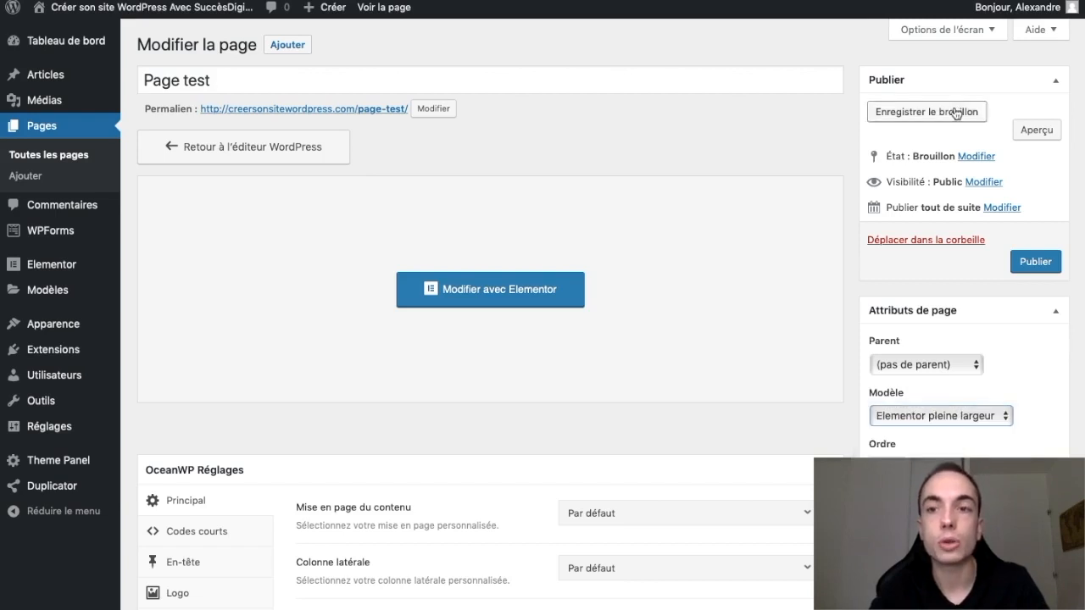
pyautogui.click(956, 112)
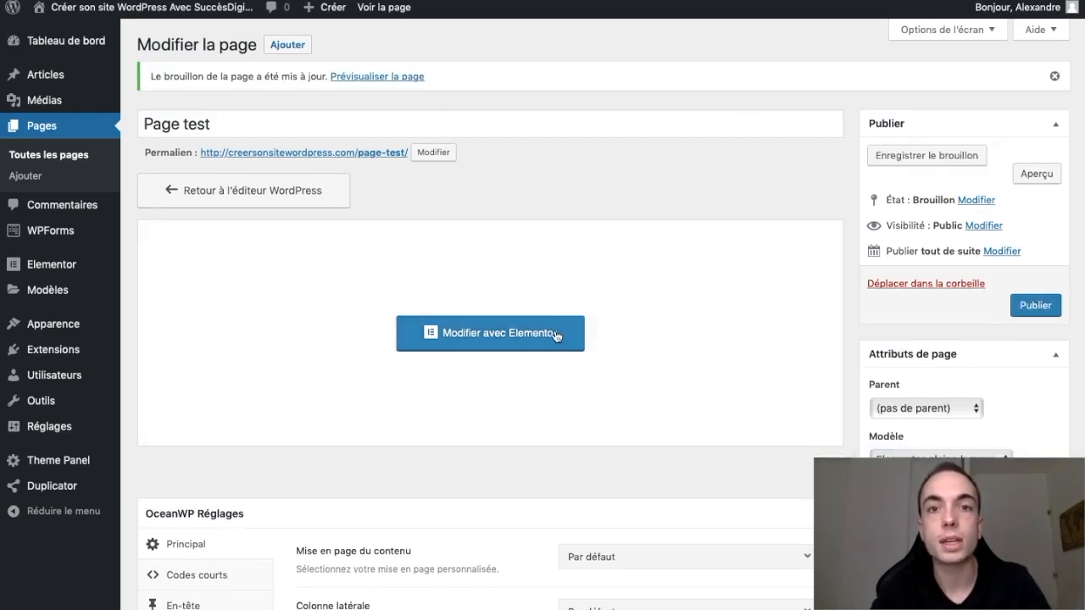
# Reopen the page in Elementor and insert the "Homepage – App" page template from the library after previewing it.
pyautogui.click(557, 335)
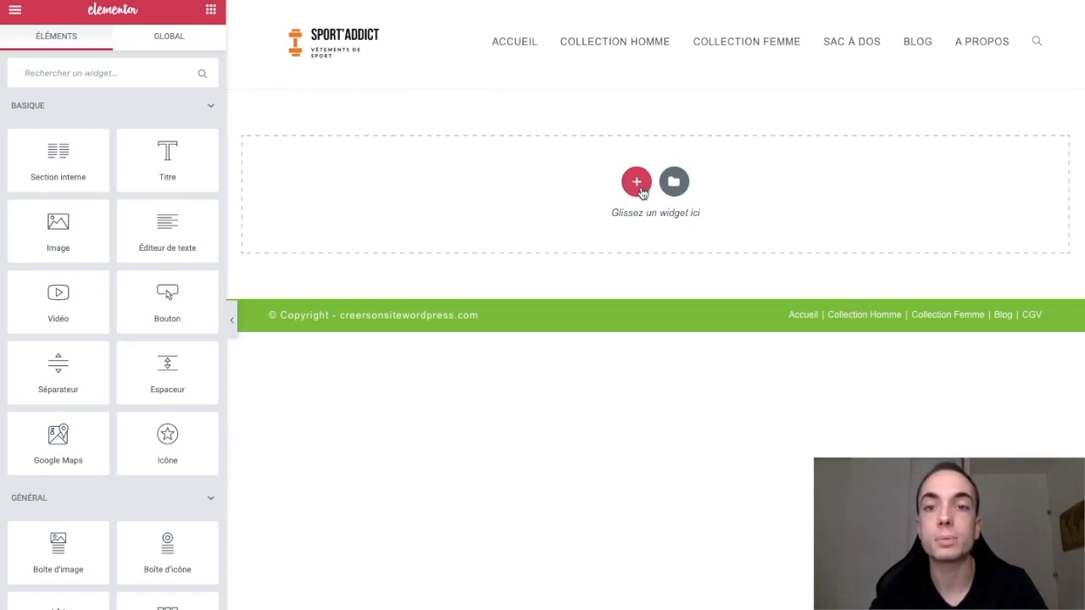
pyautogui.click(674, 182)
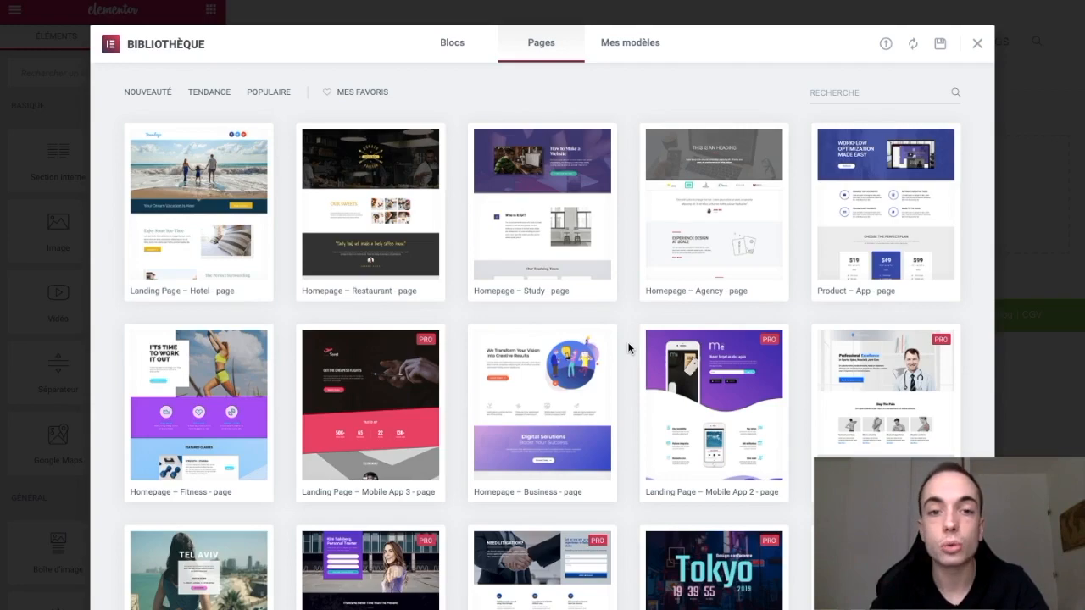
pyautogui.scroll(-3, 627, 341)
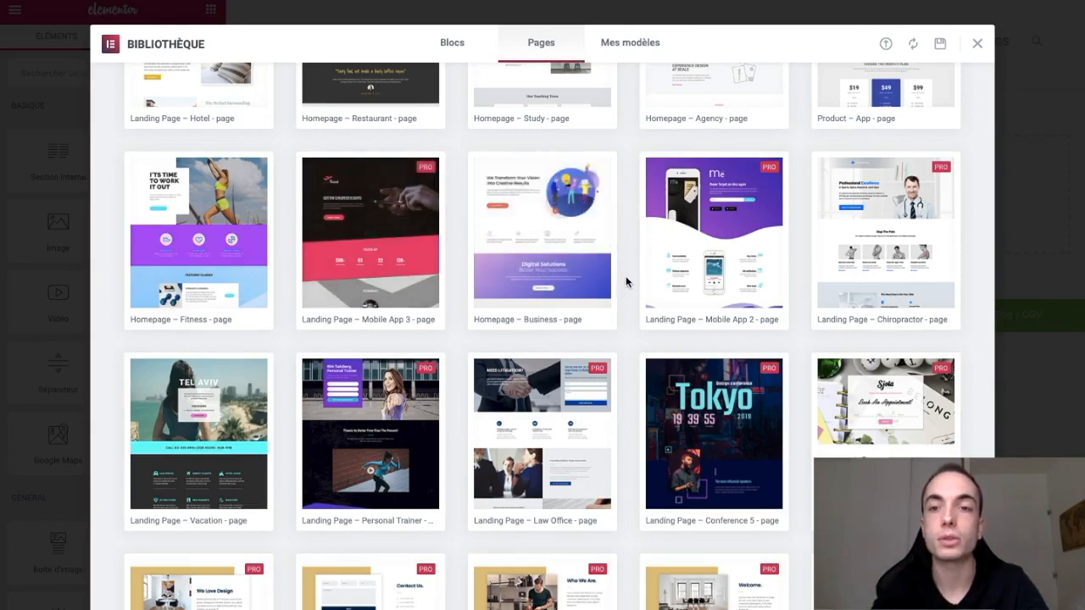
pyautogui.scroll(-10, 626, 275)
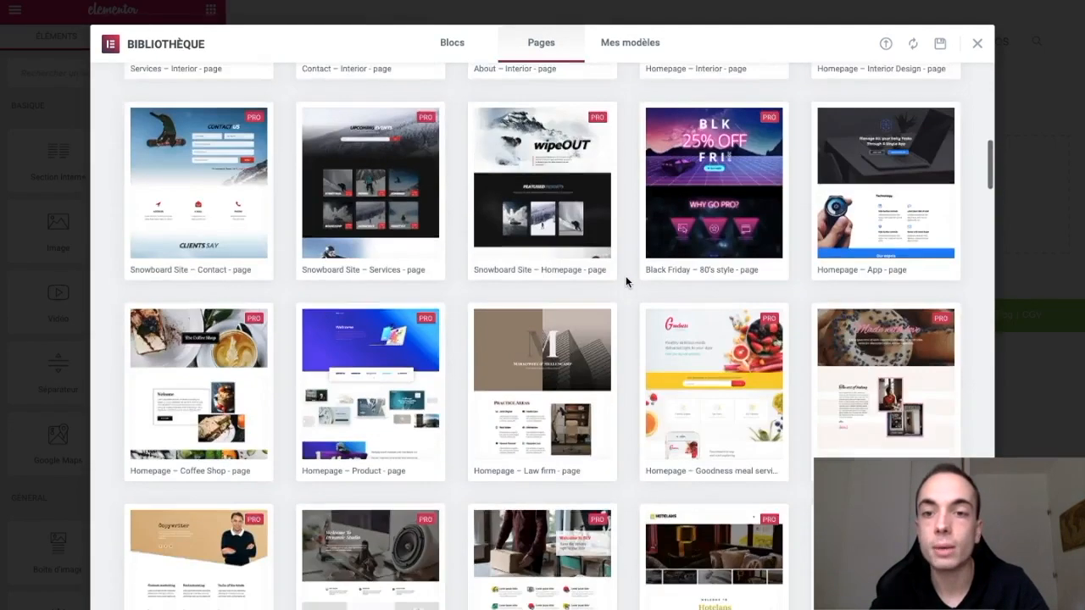
pyautogui.scroll(-10, 625, 275)
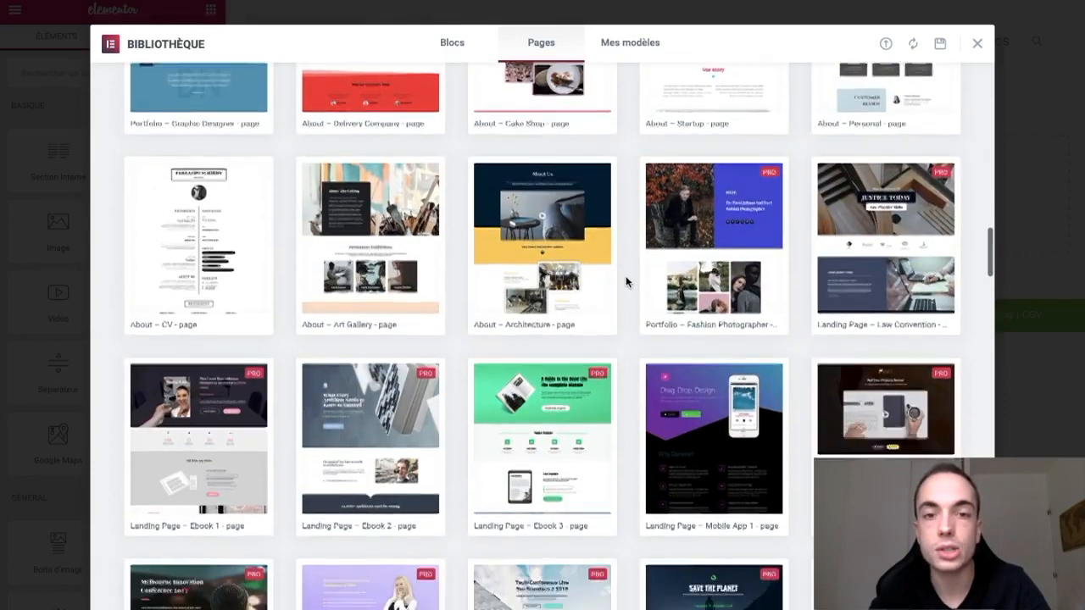
pyautogui.scroll(-10, 625, 275)
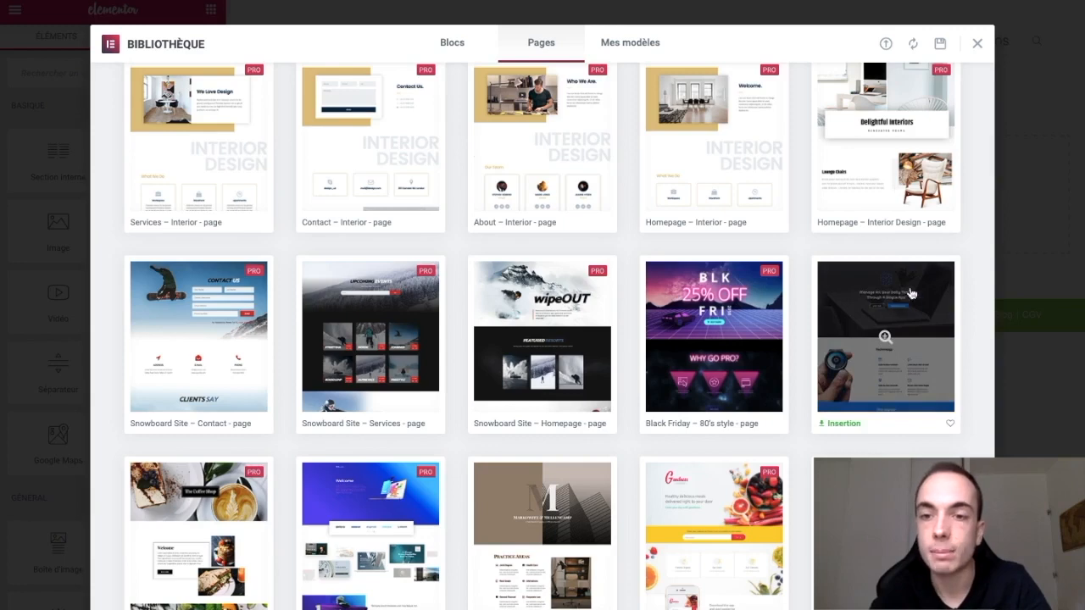
pyautogui.click(884, 339)
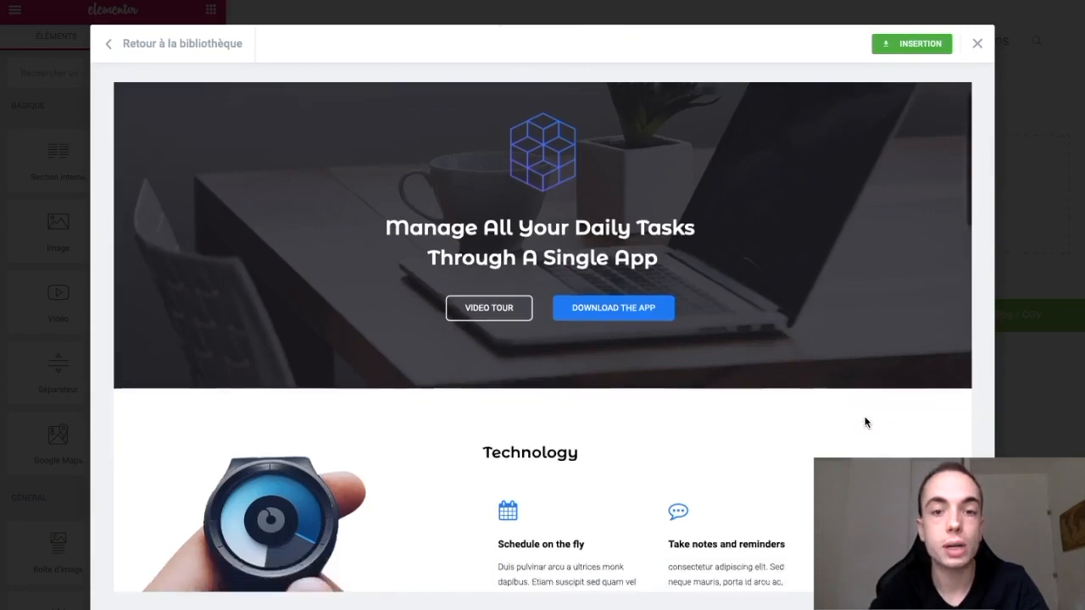
pyautogui.scroll(-7, 865, 422)
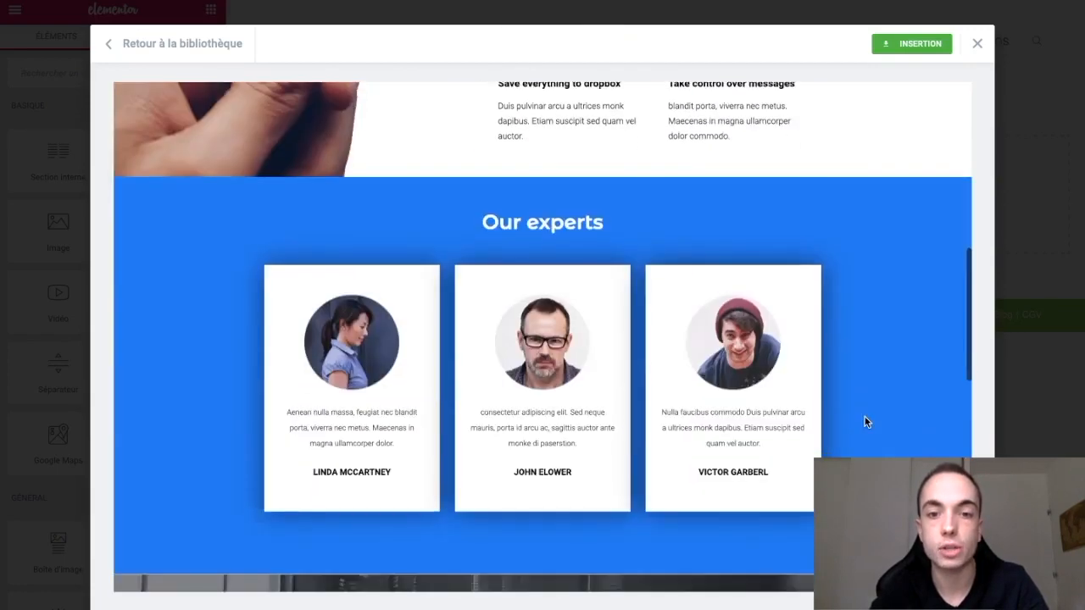
pyautogui.scroll(-7, 866, 422)
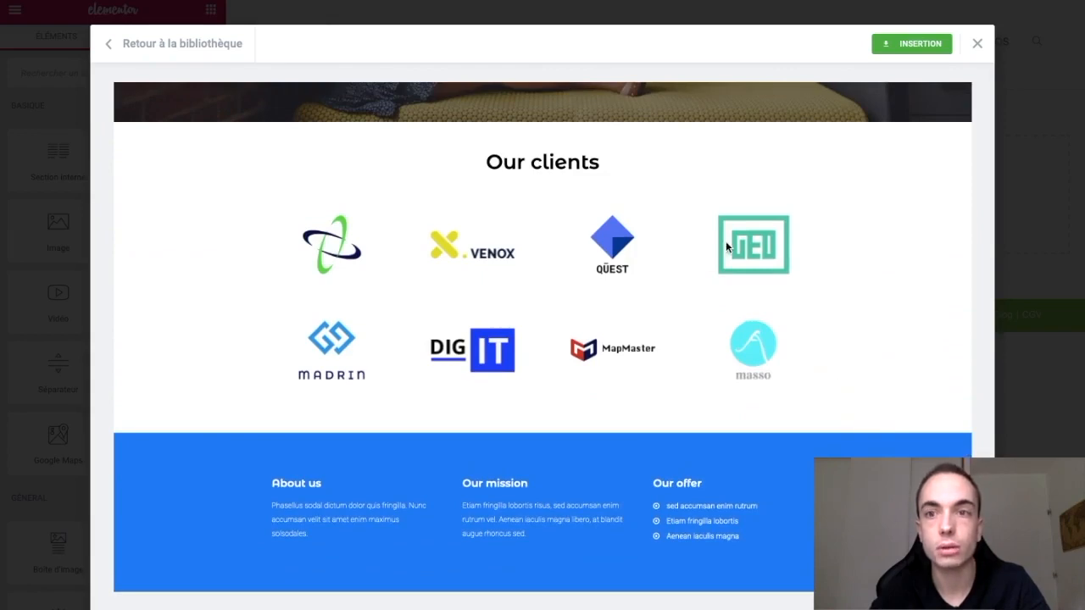
pyautogui.scroll(8, 770, 242)
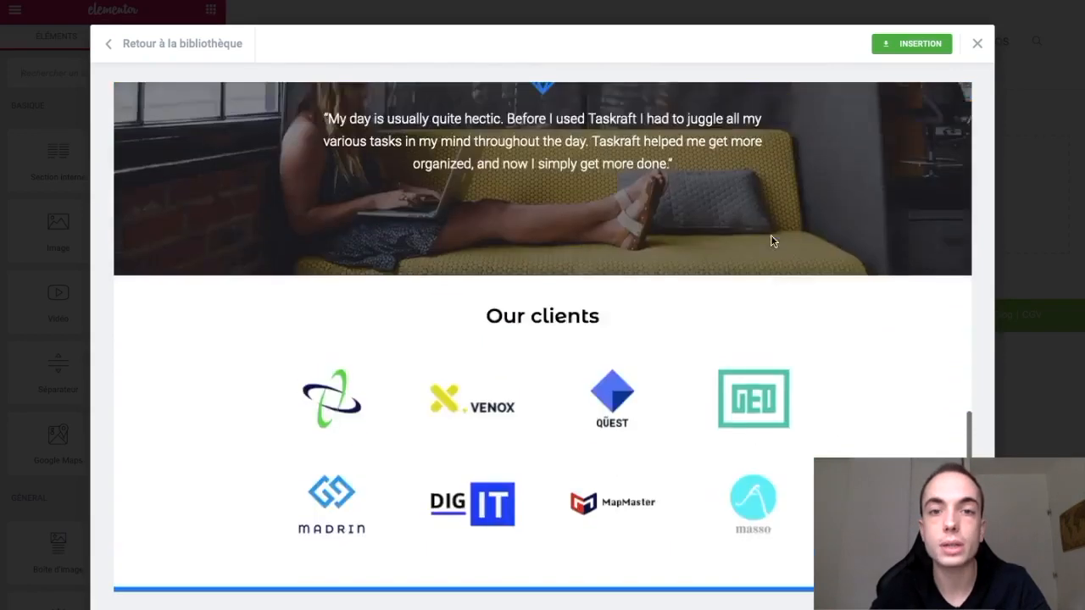
pyautogui.scroll(4, 771, 237)
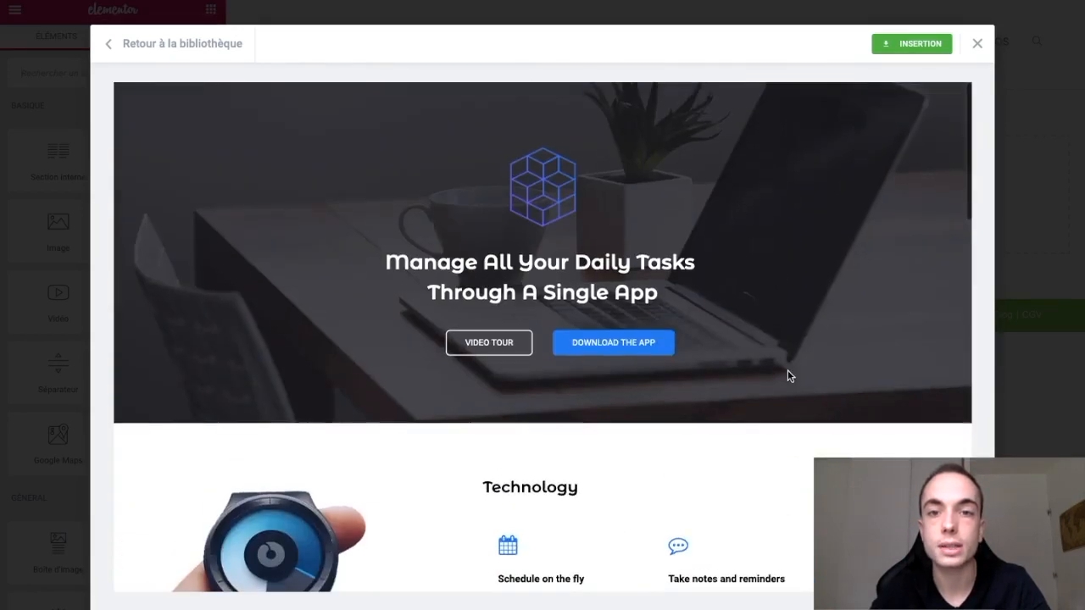
pyautogui.click(902, 51)
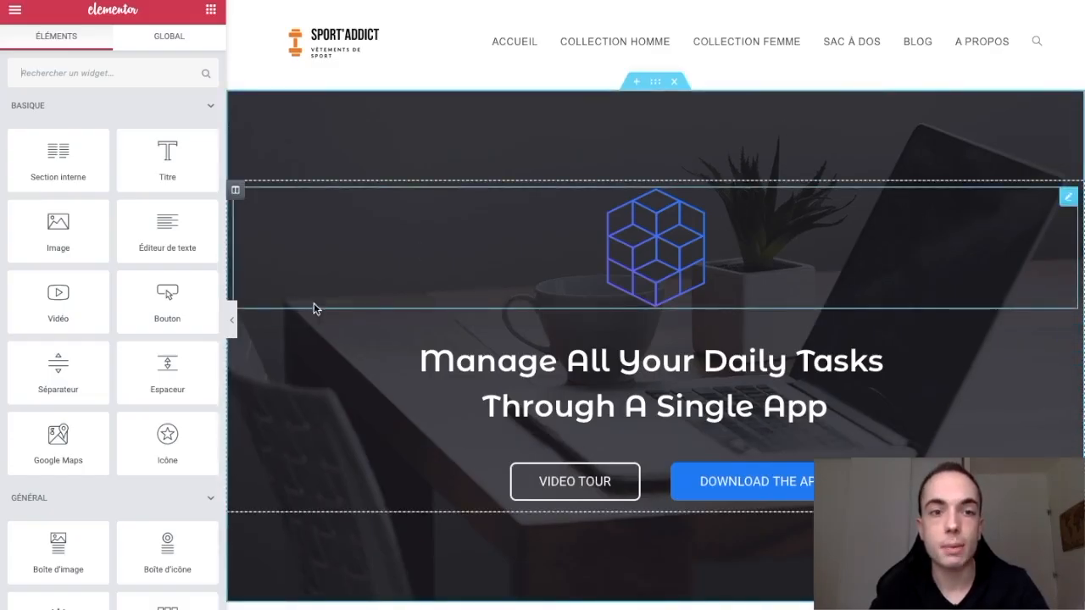
# Review the inserted template's sections at full width with the widget panel hidden, and restore the panel.
pyautogui.click(232, 321)
pyautogui.scroll(-10, 693, 327)
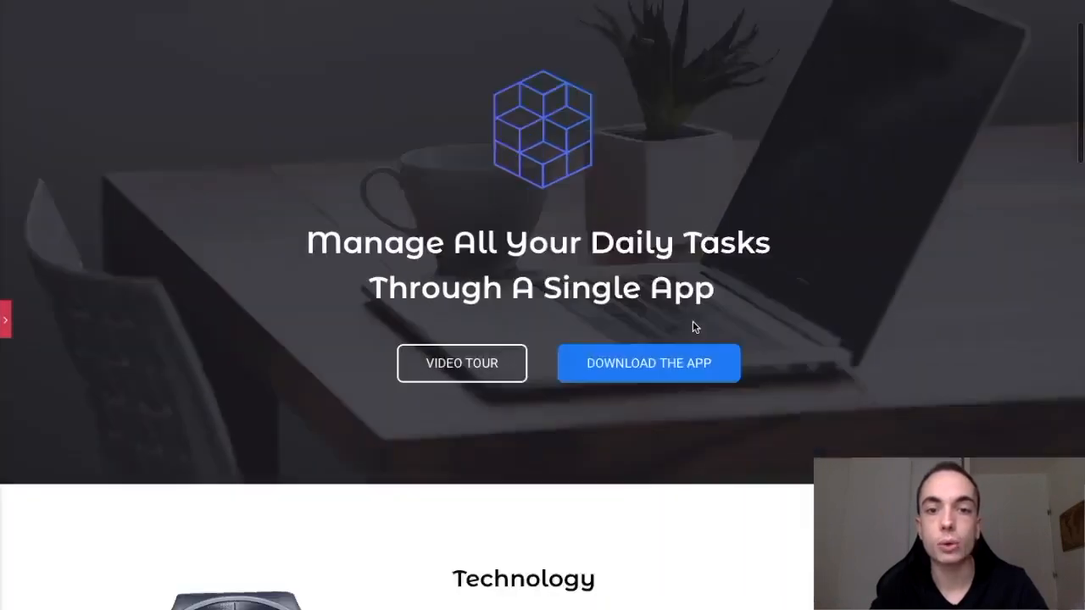
pyautogui.scroll(-10, 692, 327)
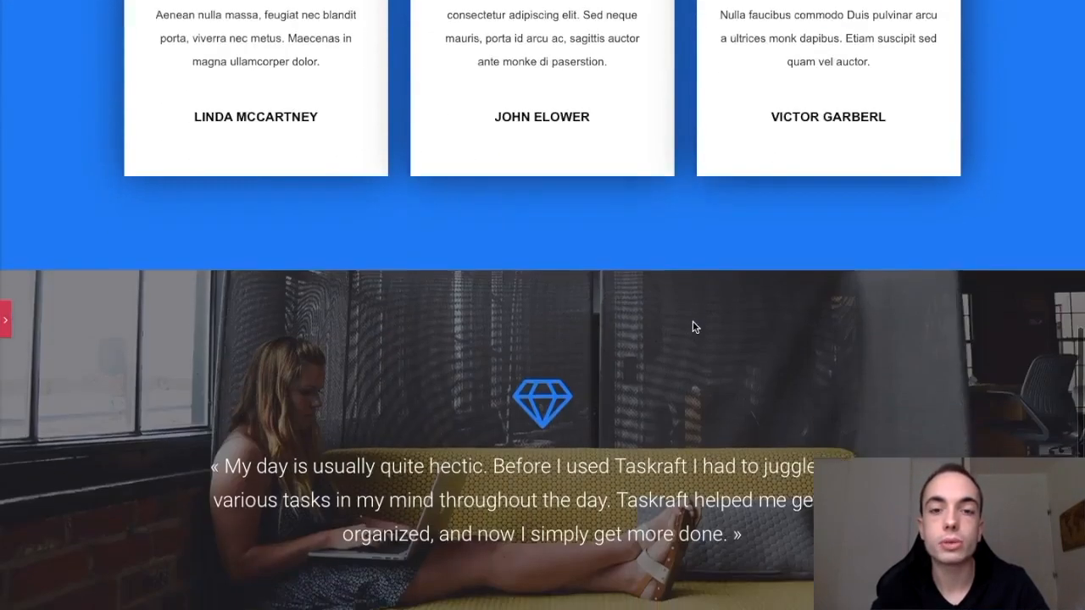
pyautogui.scroll(20, 693, 327)
pyautogui.scroll(3, 692, 328)
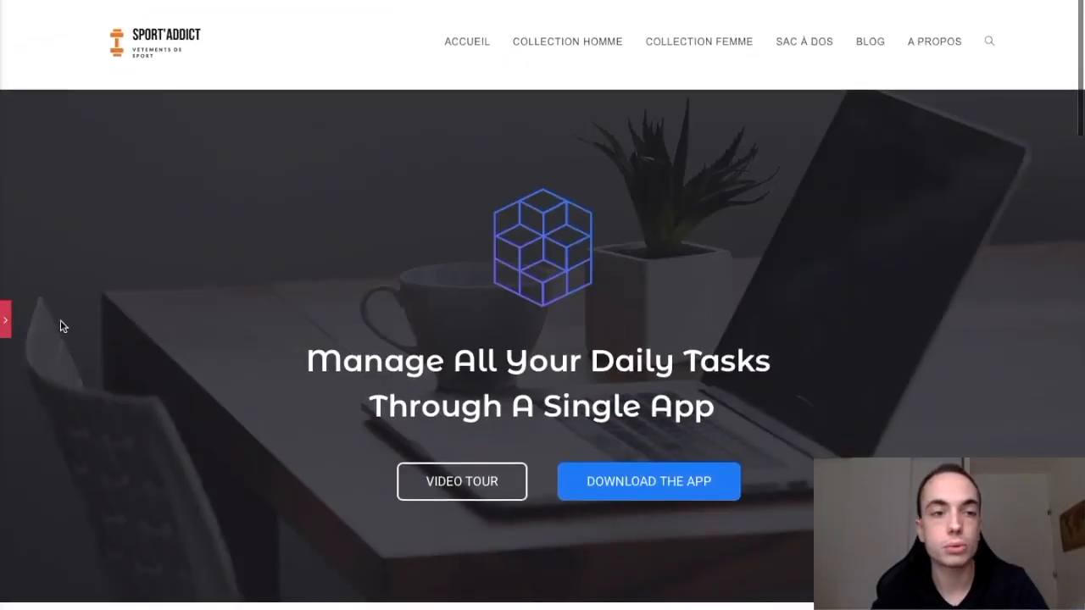
pyautogui.click(17, 319)
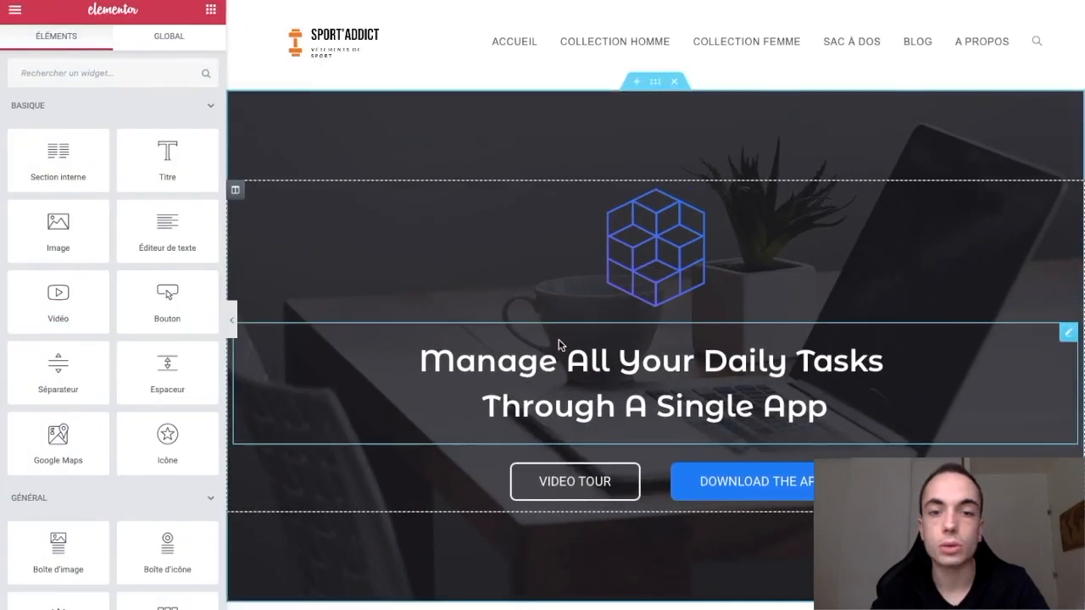
# Delete the blue cube logo image above the heading in the hero section.
pyautogui.click(657, 245)
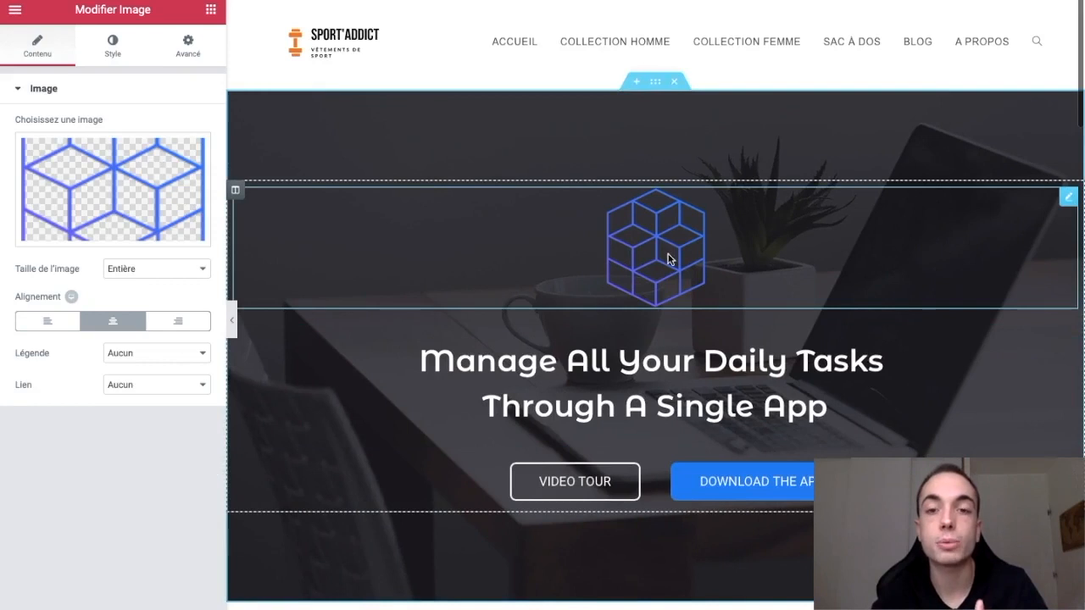
pyautogui.rightClick(668, 258)
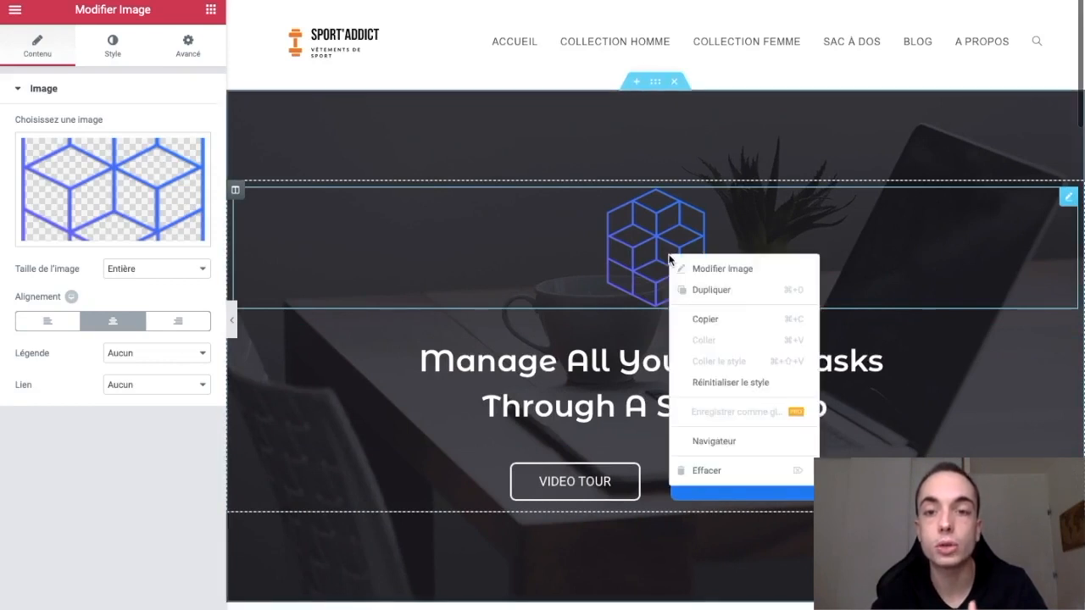
pyautogui.click(717, 473)
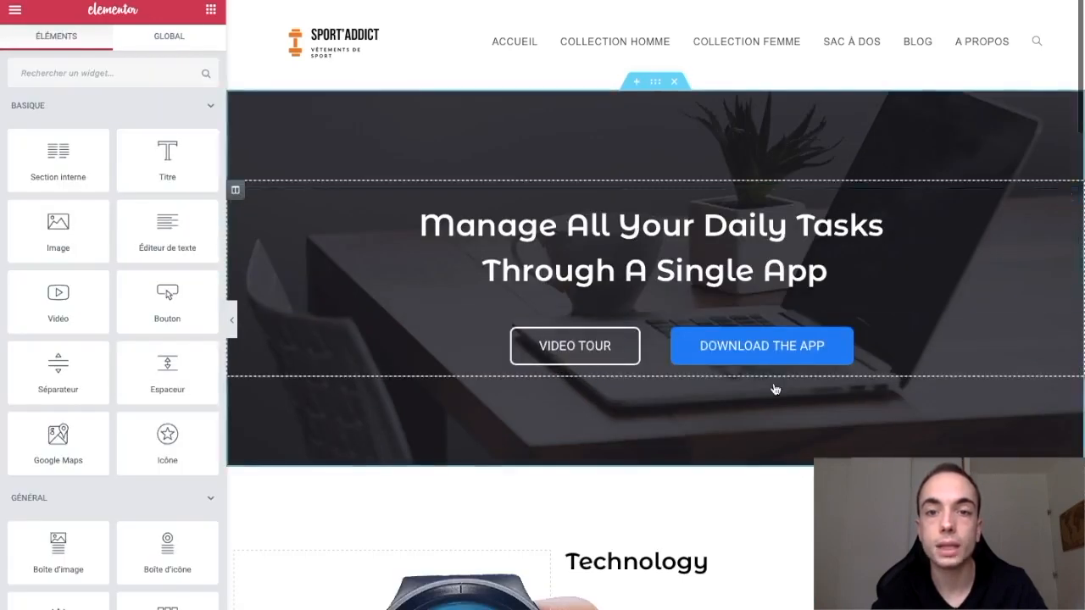
# Replace the hero section's heading text with "Créer son premier site WordPress".
pyautogui.click(680, 249)
pyautogui.click(723, 288)
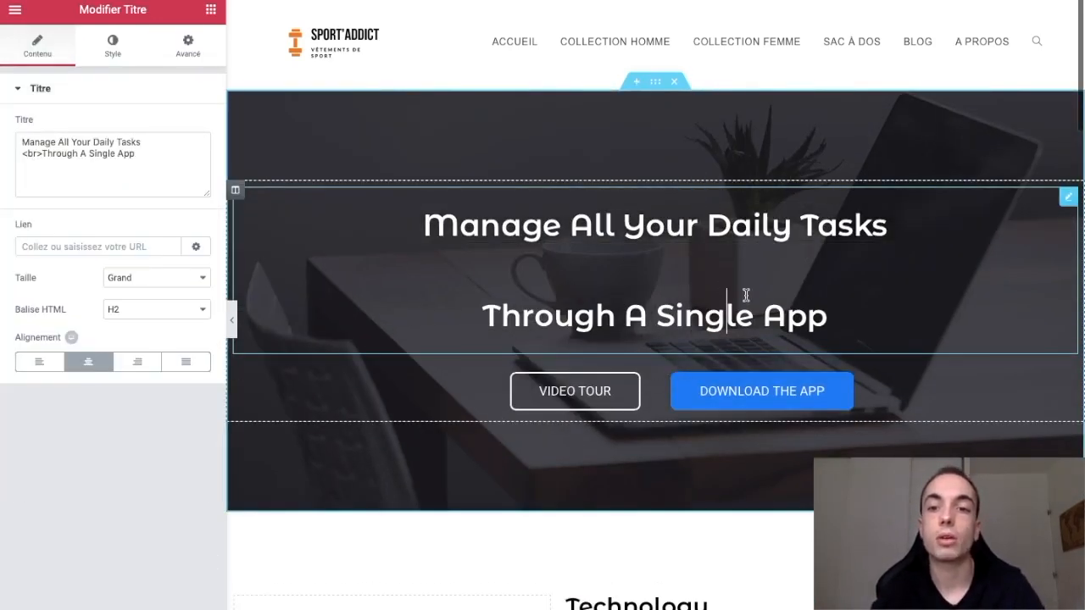
pyautogui.moveTo(825, 314); pyautogui.dragTo(418, 207)
pyautogui.write('Cr')
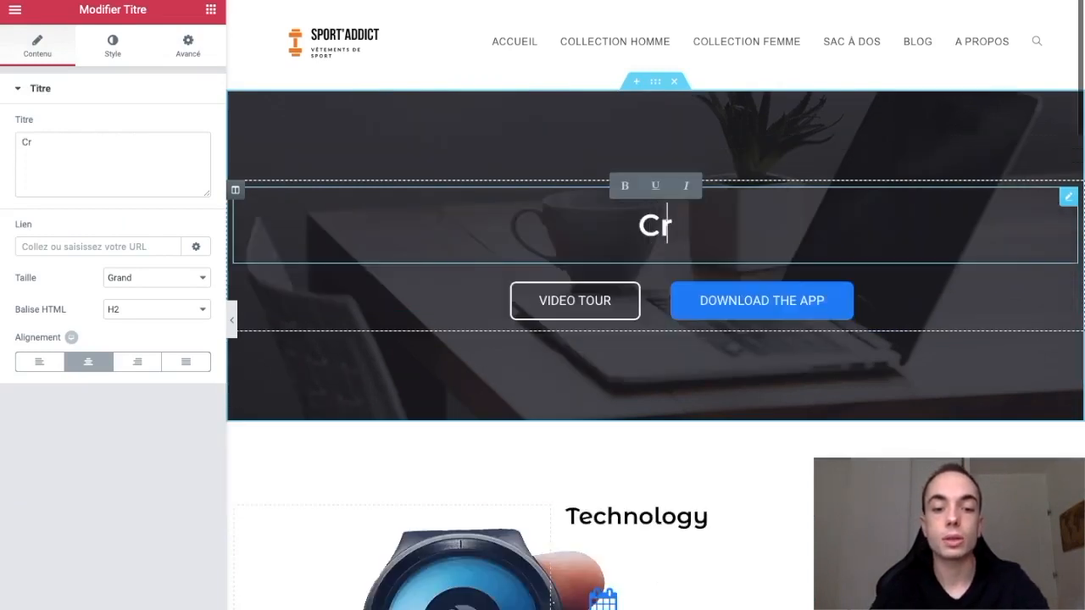
pyautogui.write('éer son premier')
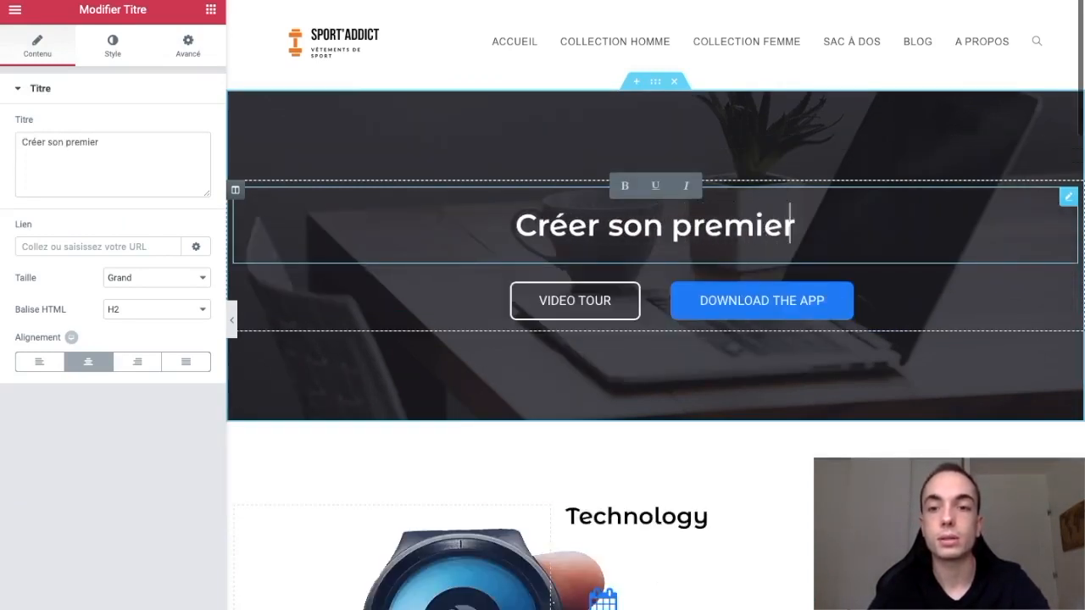
pyautogui.write(' site WordPress')
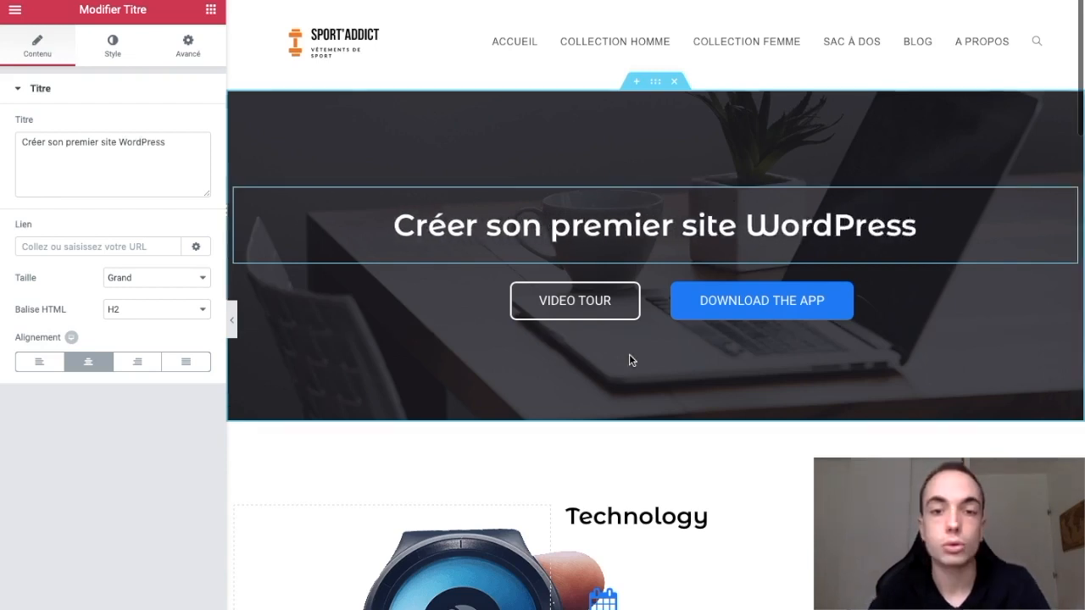
# Try left and right alignment on the hero section's heading, and set it back to centred.
pyautogui.click(597, 302)
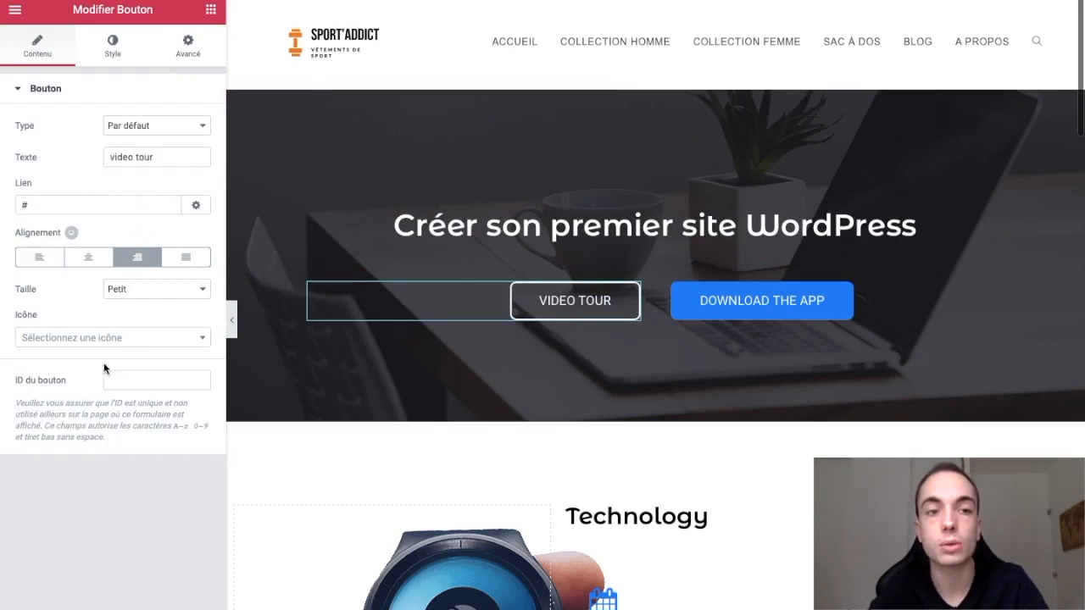
pyautogui.click(709, 251)
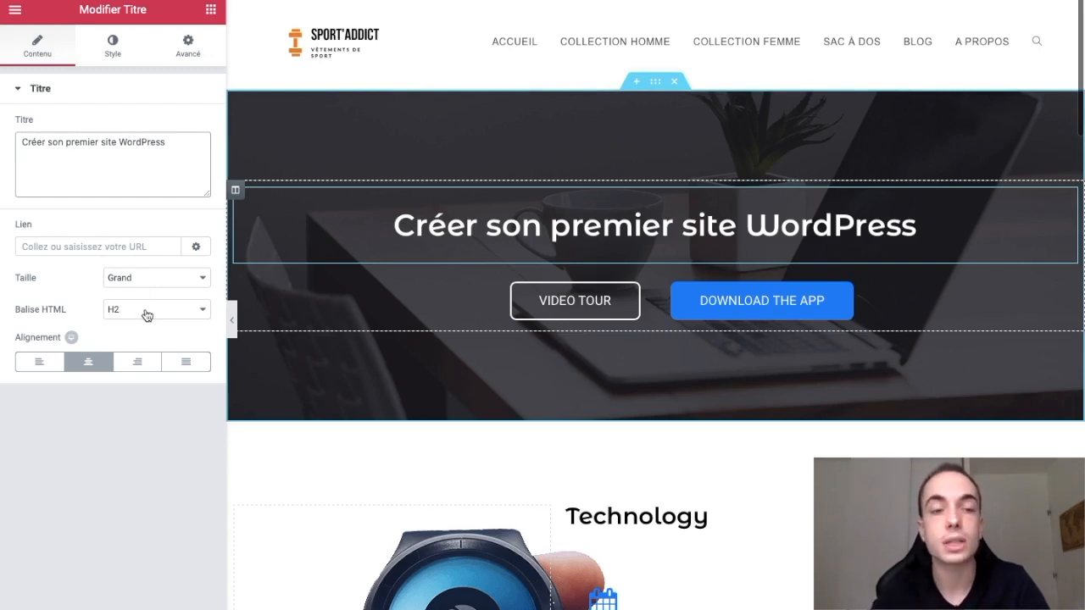
pyautogui.click(18, 366)
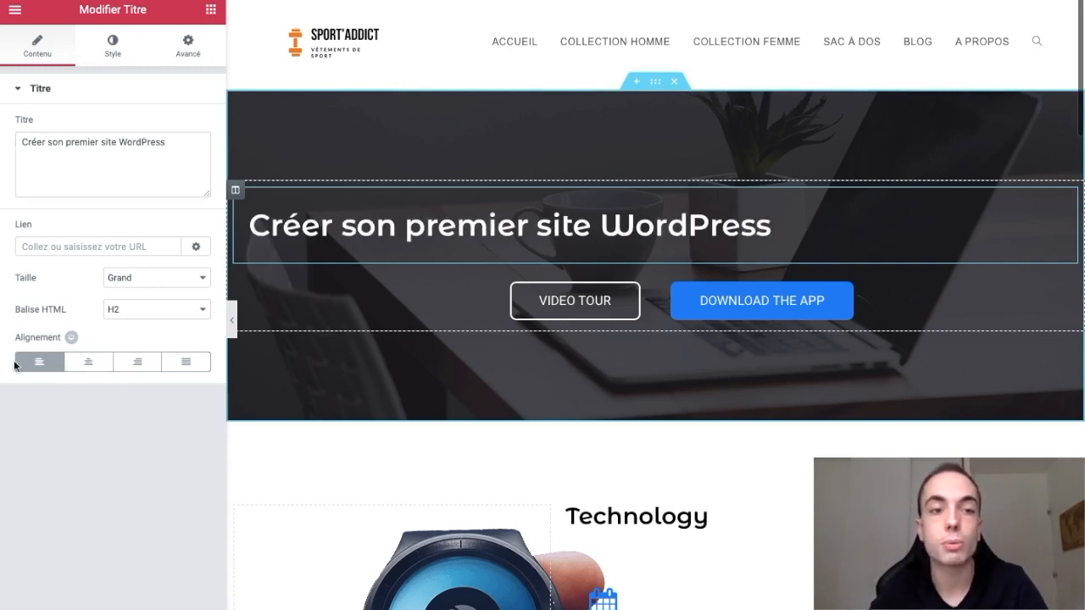
pyautogui.click(78, 364)
pyautogui.click(137, 361)
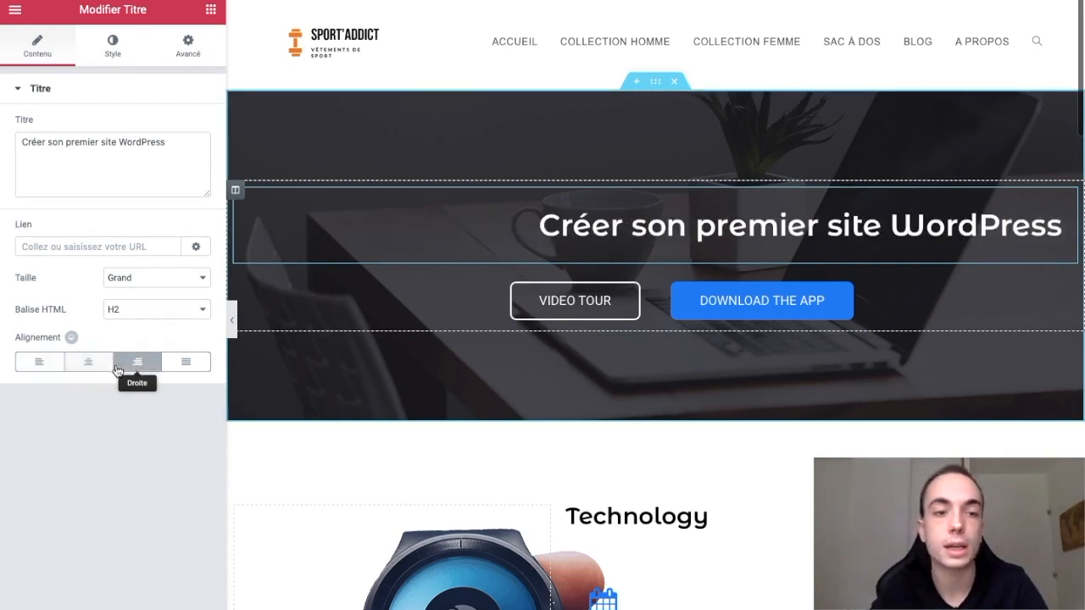
pyautogui.click(95, 362)
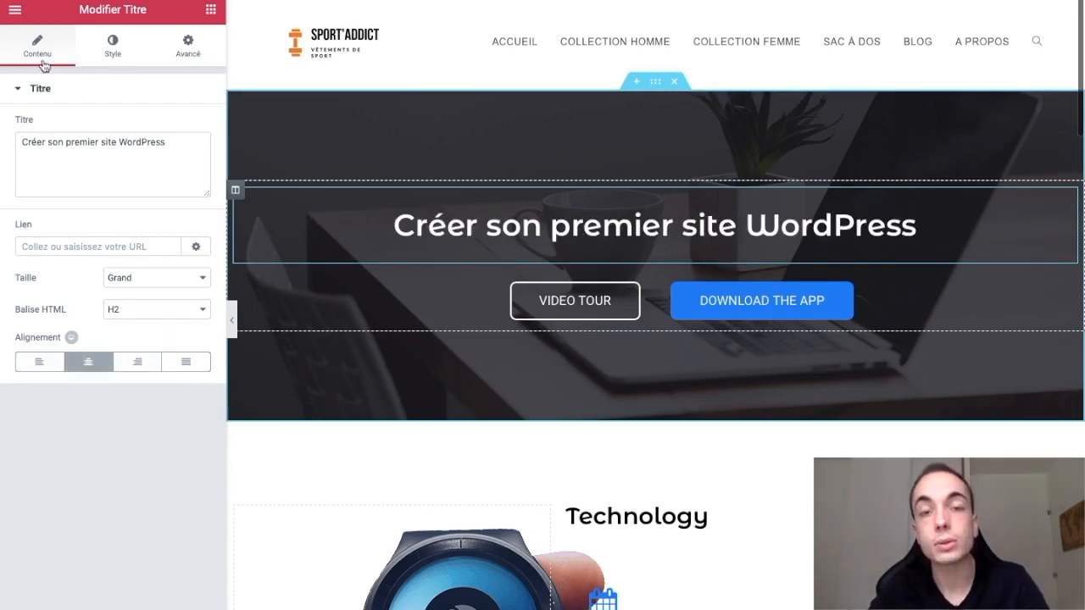
# Increase the hero heading's font size to 47 px in its typography settings.
pyautogui.click(118, 56)
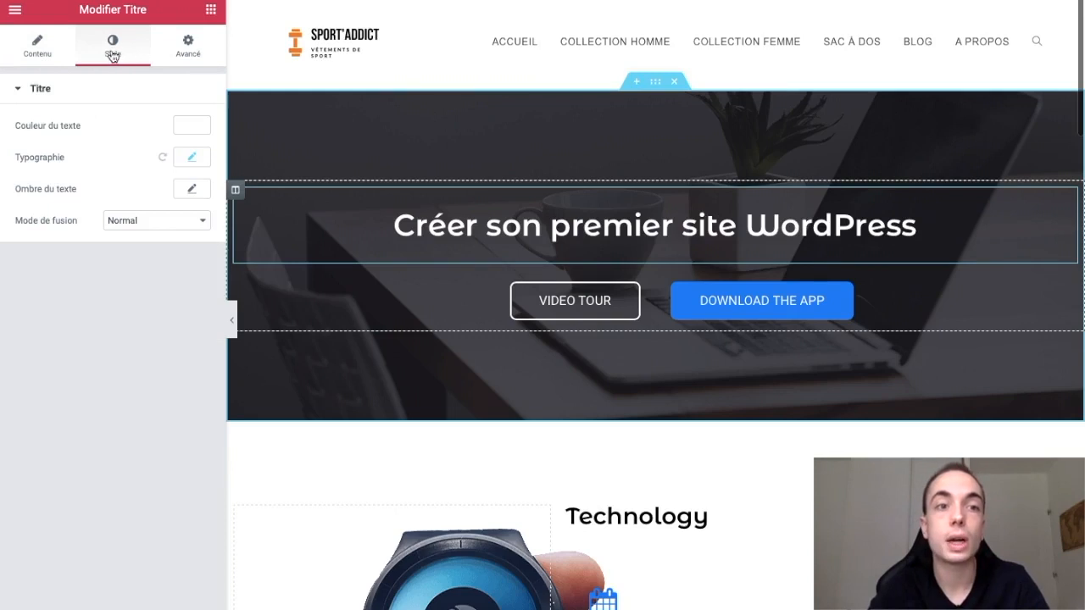
pyautogui.click(191, 158)
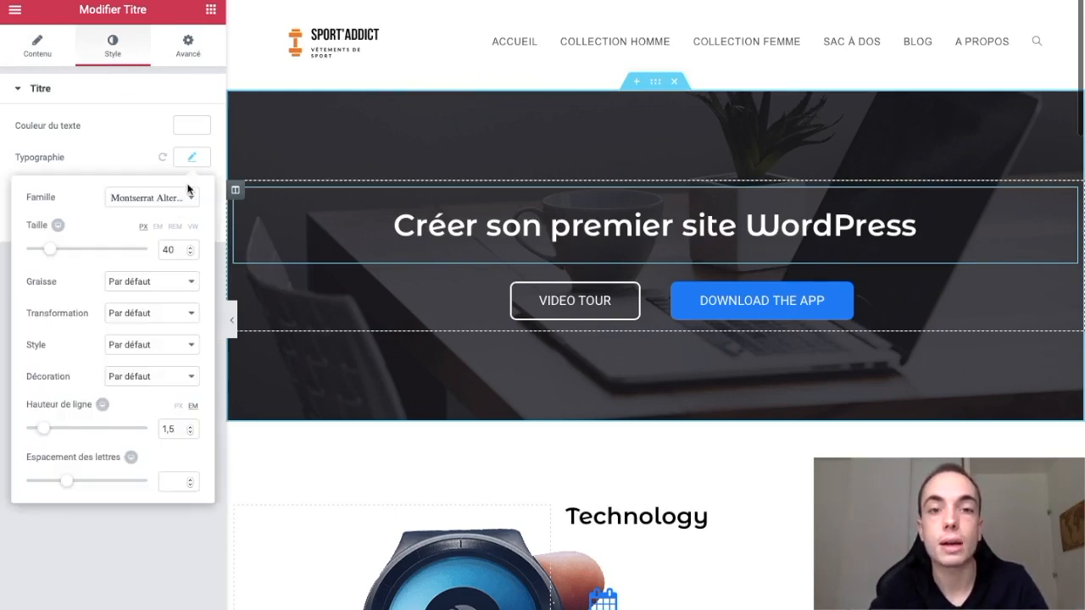
pyautogui.click(191, 252)
pyautogui.click(190, 248)
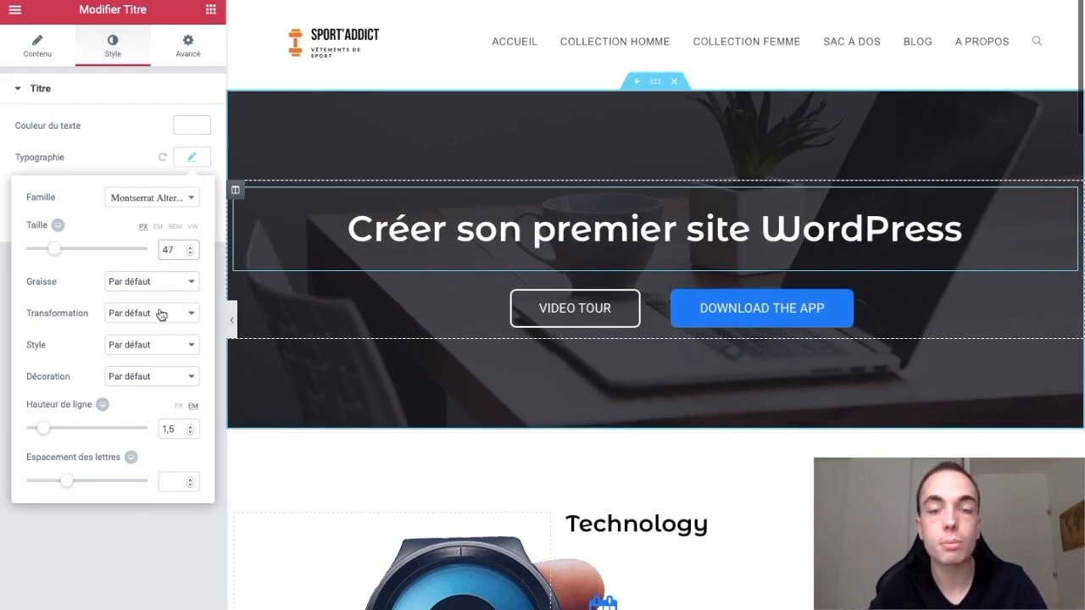
pyautogui.click(191, 160)
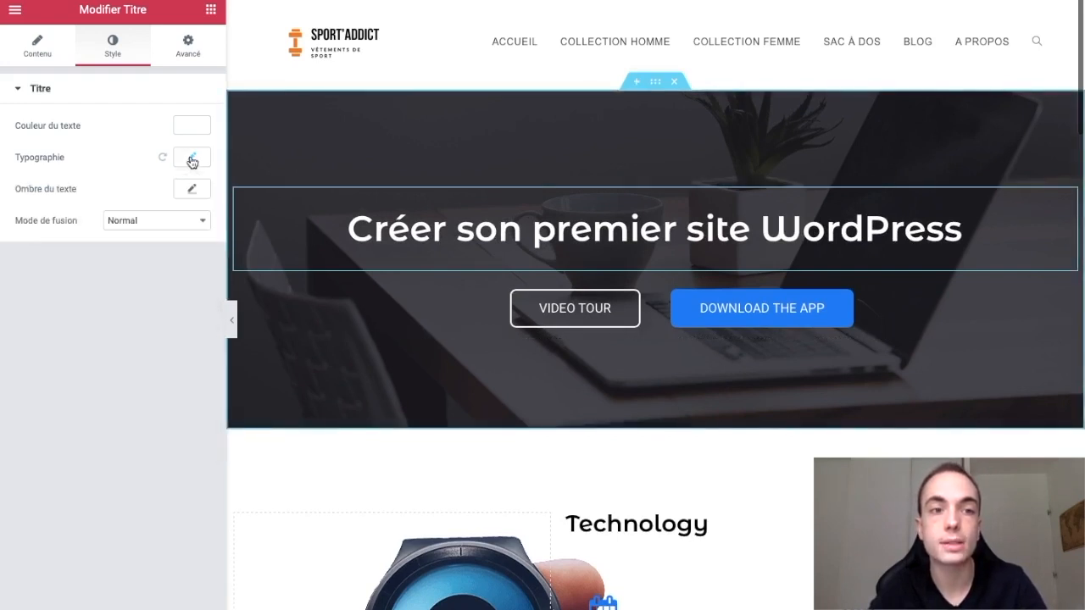
# Try the green #61ce70 as the hero heading's text colour, and restore white.
pyautogui.click(191, 125)
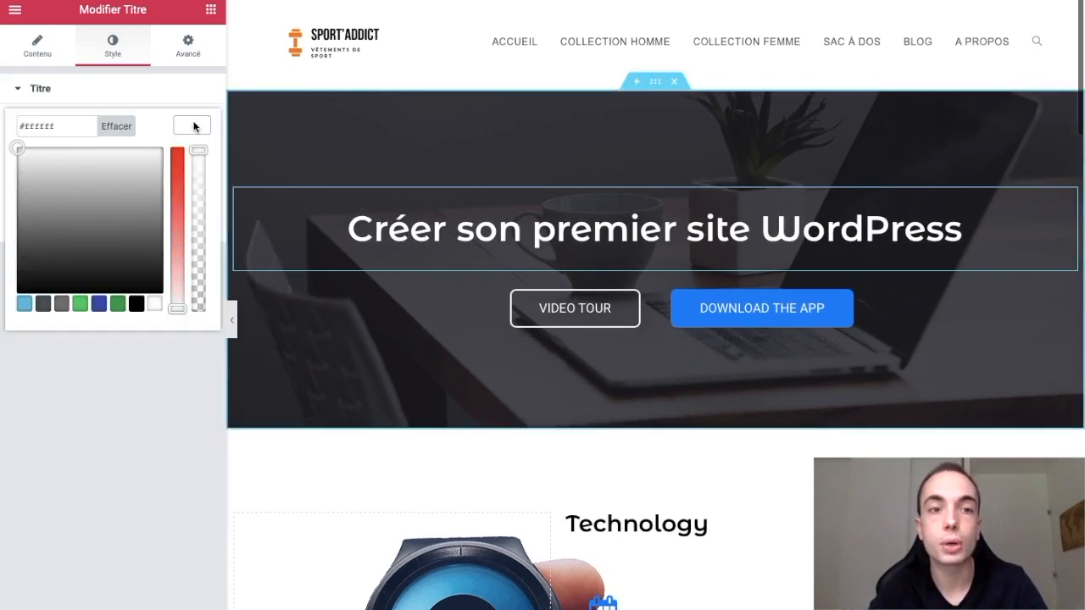
pyautogui.click(81, 305)
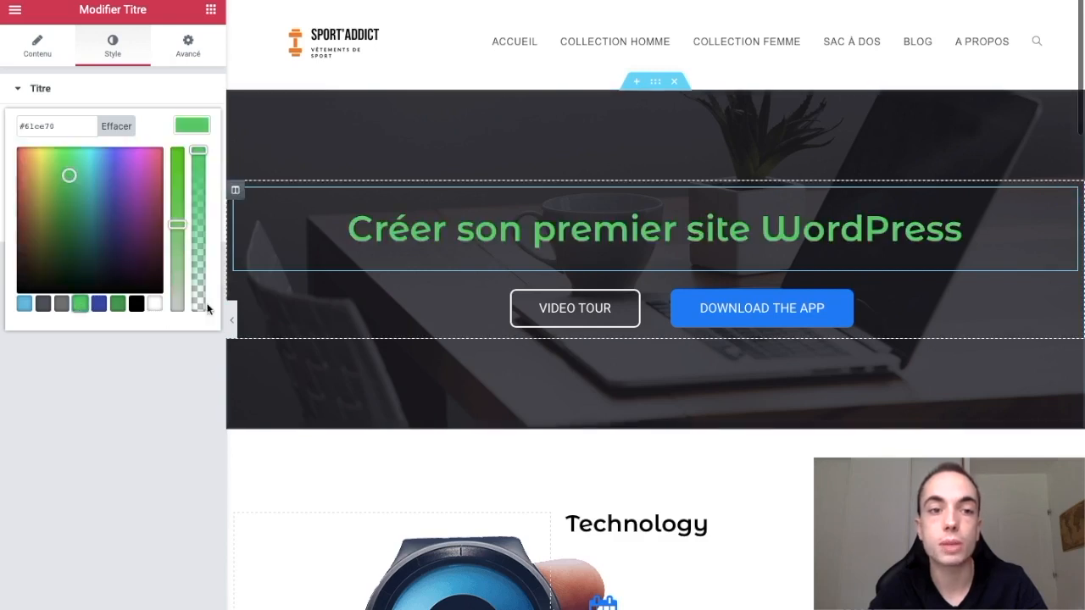
pyautogui.click(156, 305)
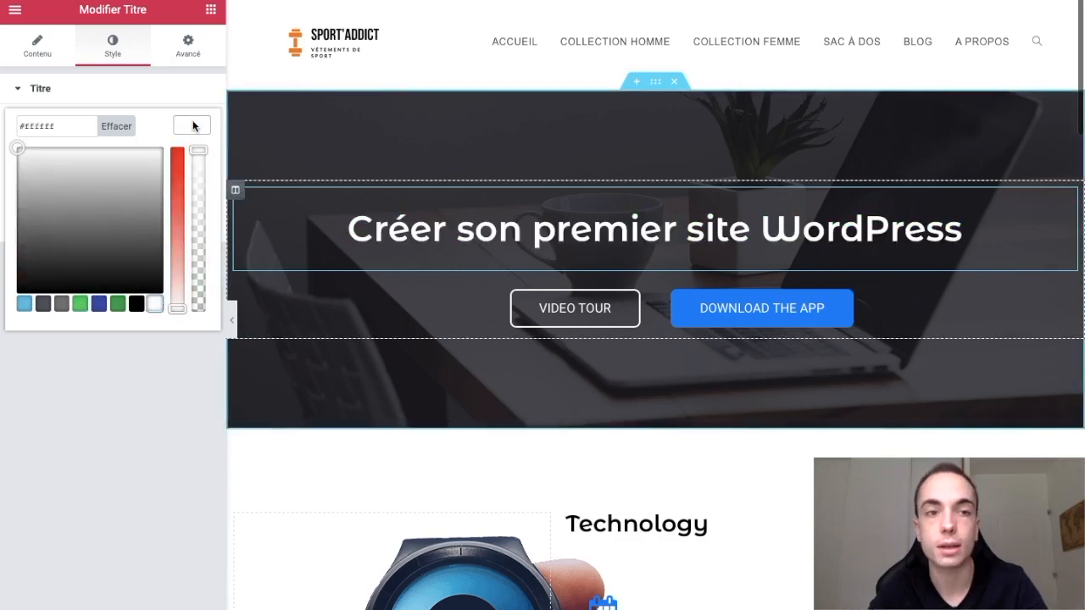
pyautogui.click(193, 126)
pyautogui.click(189, 191)
pyautogui.click(189, 190)
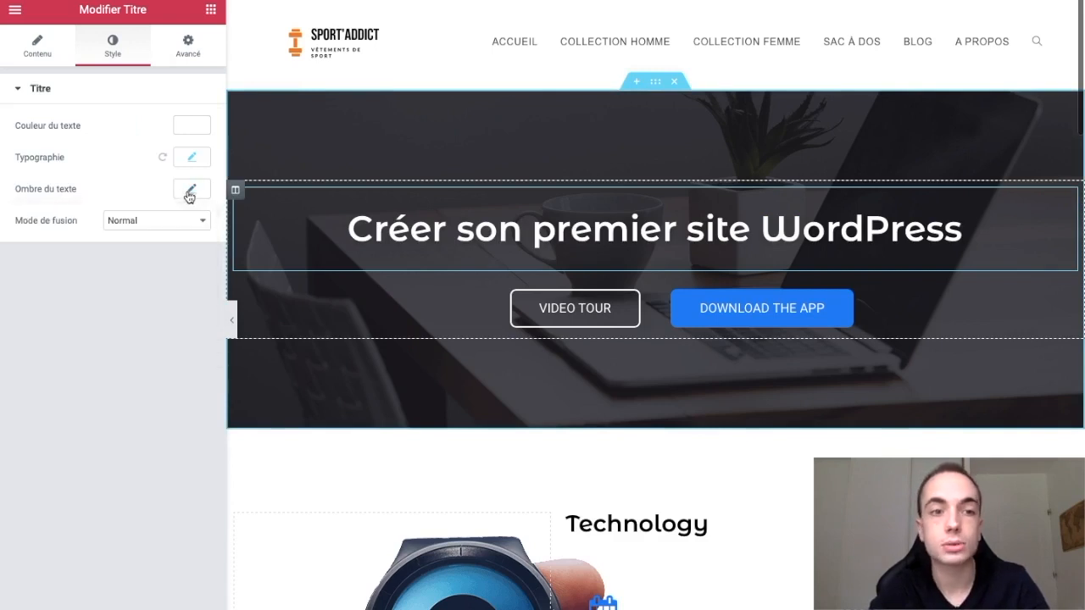
# Set the heading's margins to 0 px and, with unlinked values, its padding to 50 px at the top and 30 px on the other sides.
pyautogui.click(186, 51)
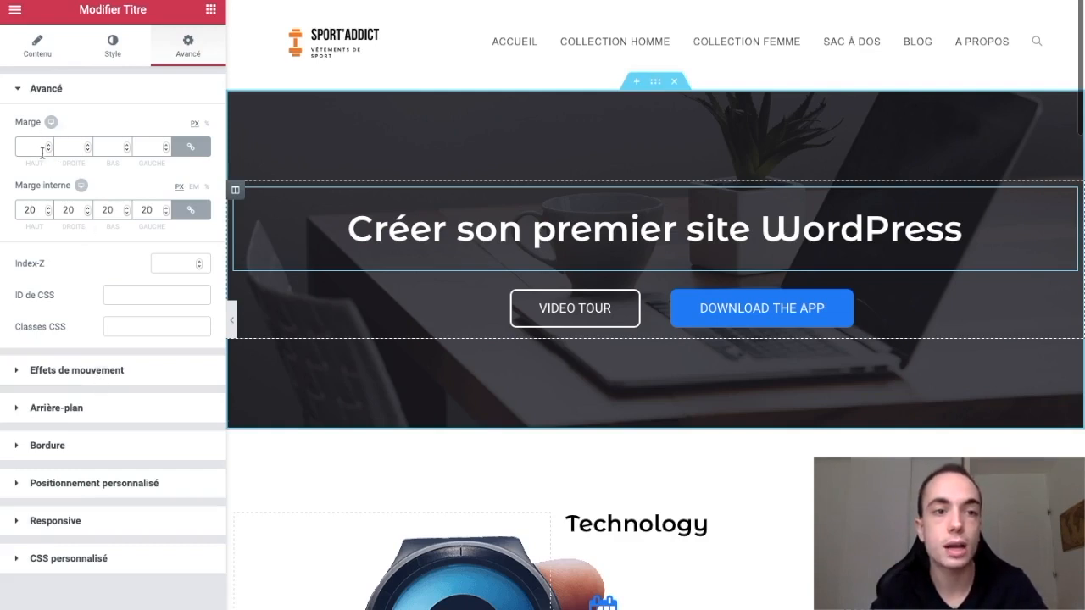
pyautogui.click(48, 206)
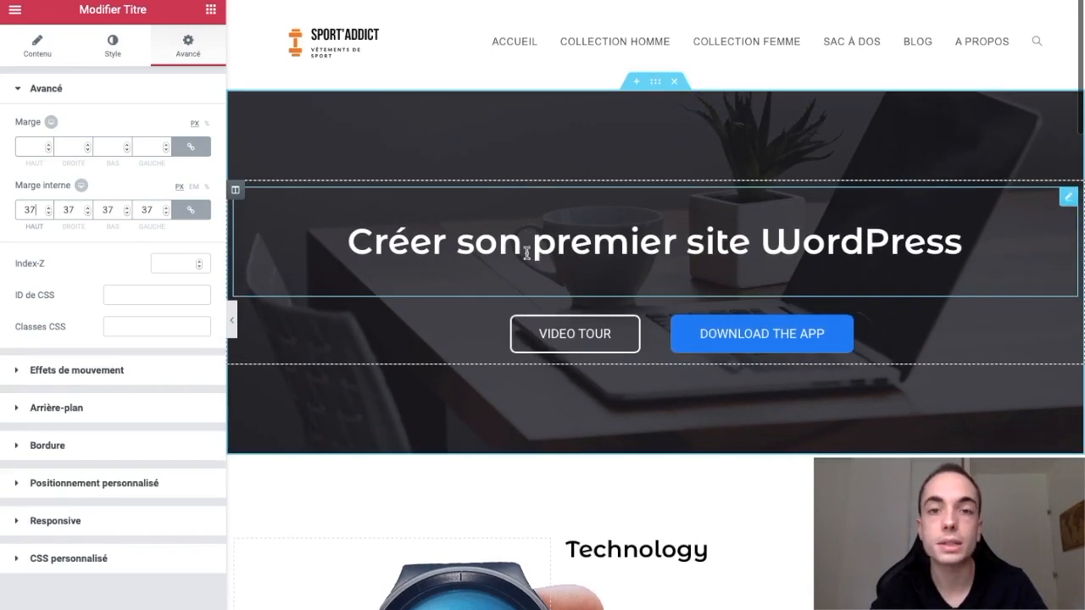
pyautogui.click(48, 213)
pyautogui.click(47, 211)
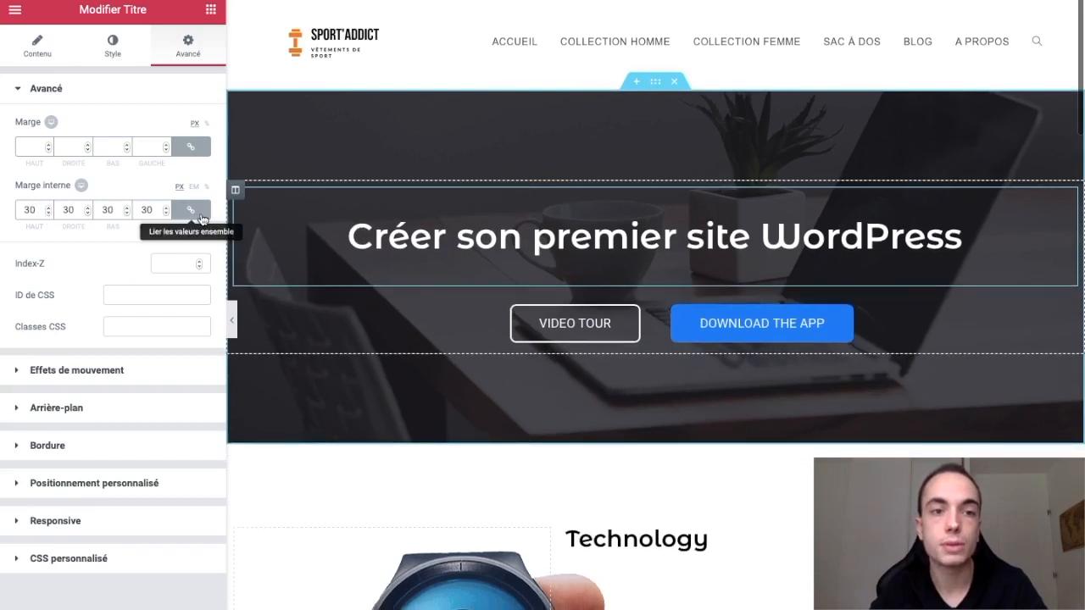
pyautogui.click(201, 217)
pyautogui.click(48, 207)
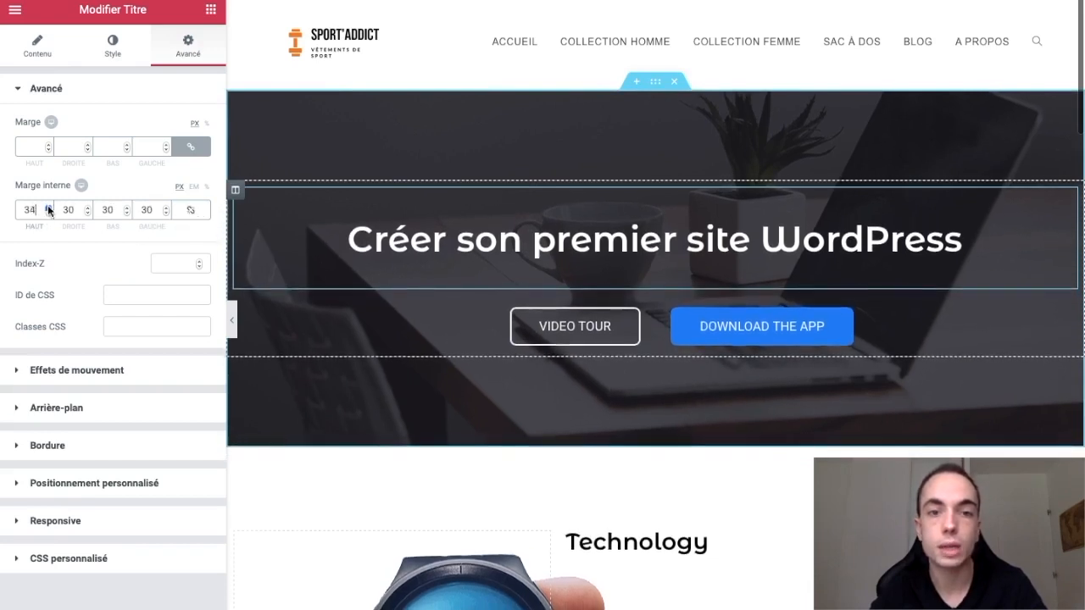
pyautogui.moveTo(47, 207); pyautogui.dragTo(48, 207)
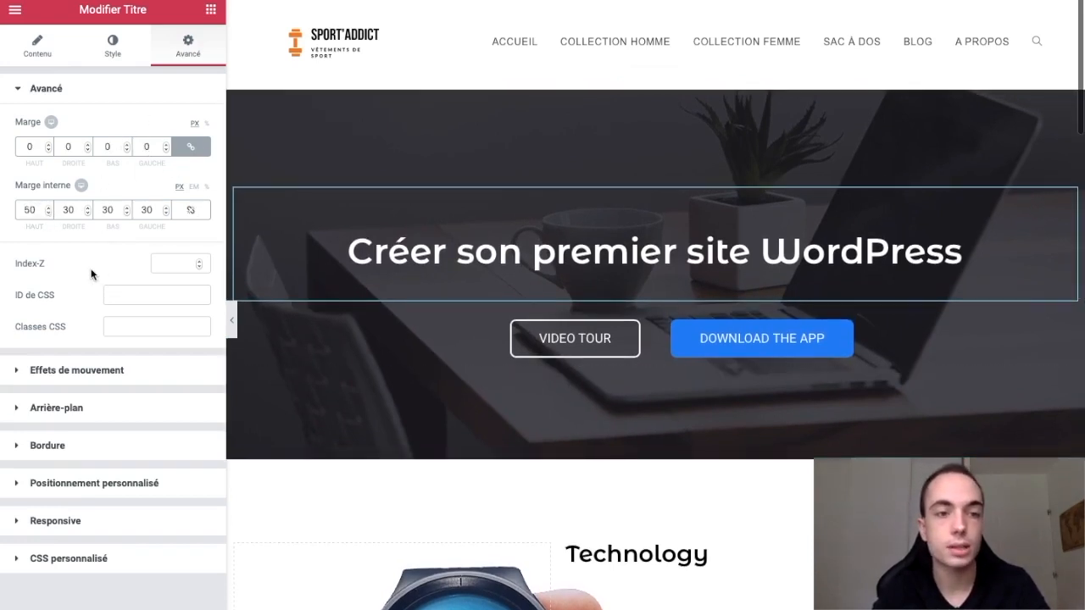
# Try the Fade In entrance animation on the heading, and apply Zoom In with the Normal duration instead.
pyautogui.click(91, 369)
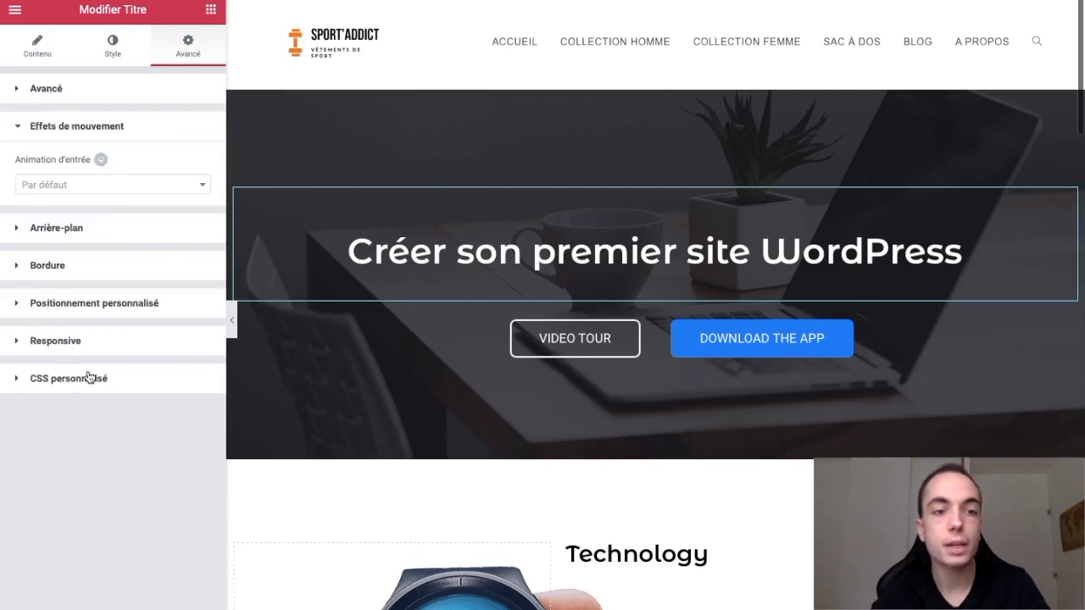
pyautogui.click(109, 185)
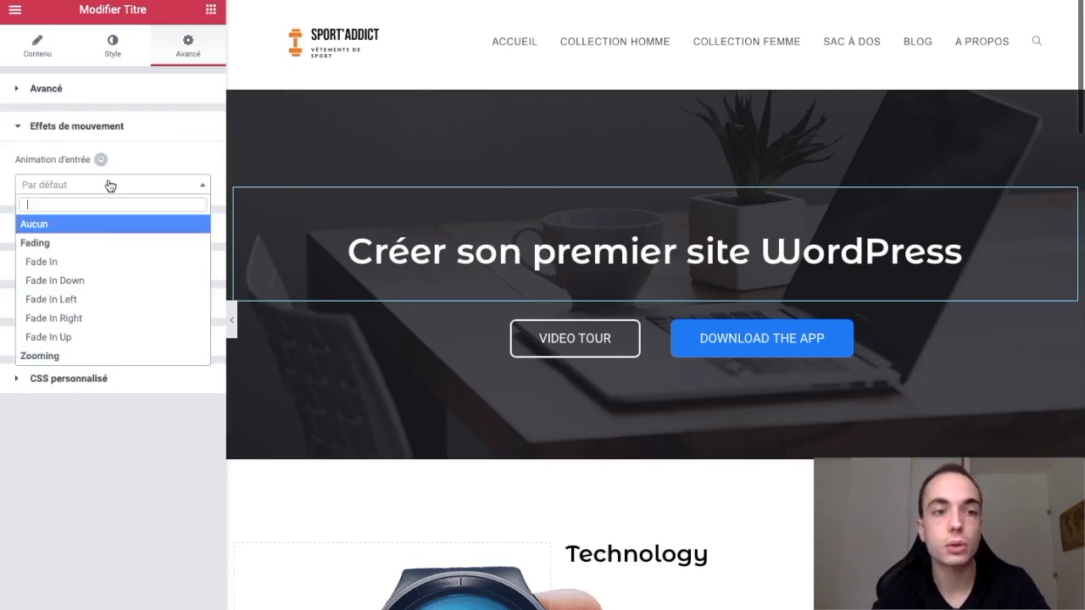
pyautogui.click(98, 264)
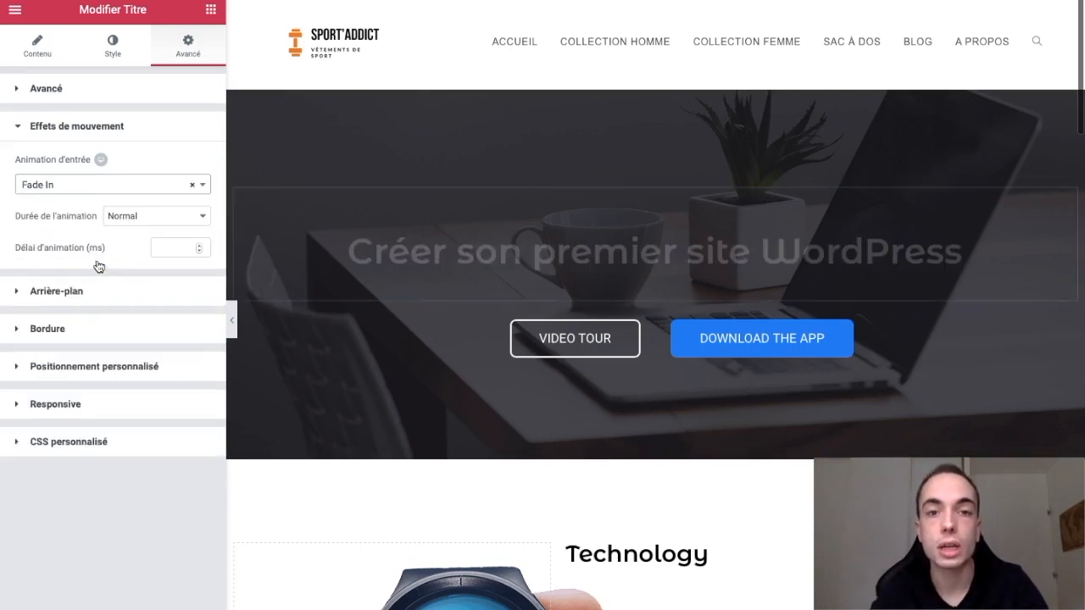
pyautogui.click(150, 184)
pyautogui.scroll(-5, 141, 314)
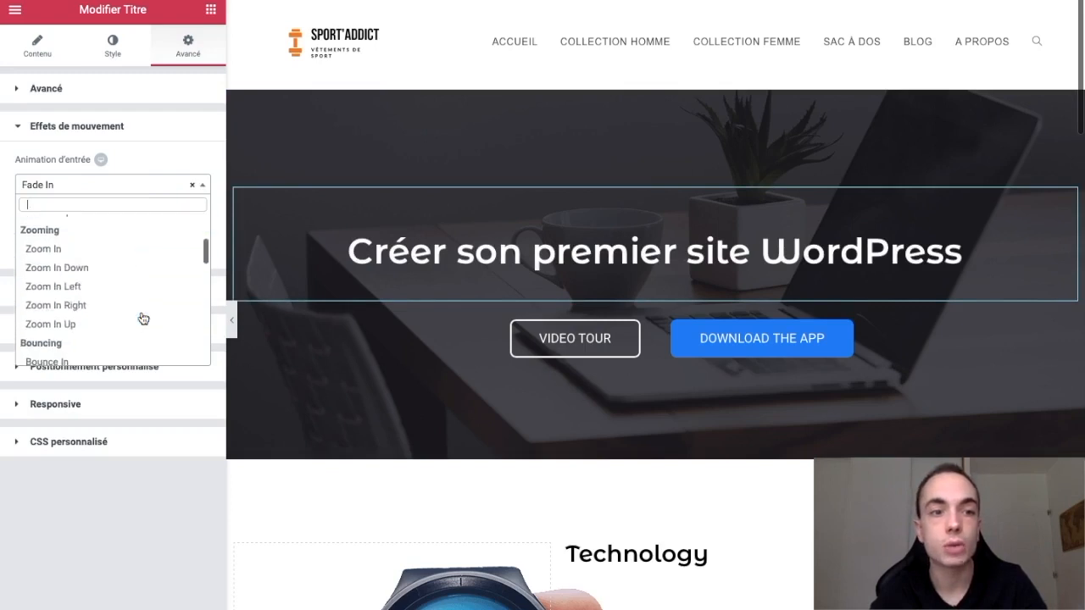
pyautogui.click(139, 249)
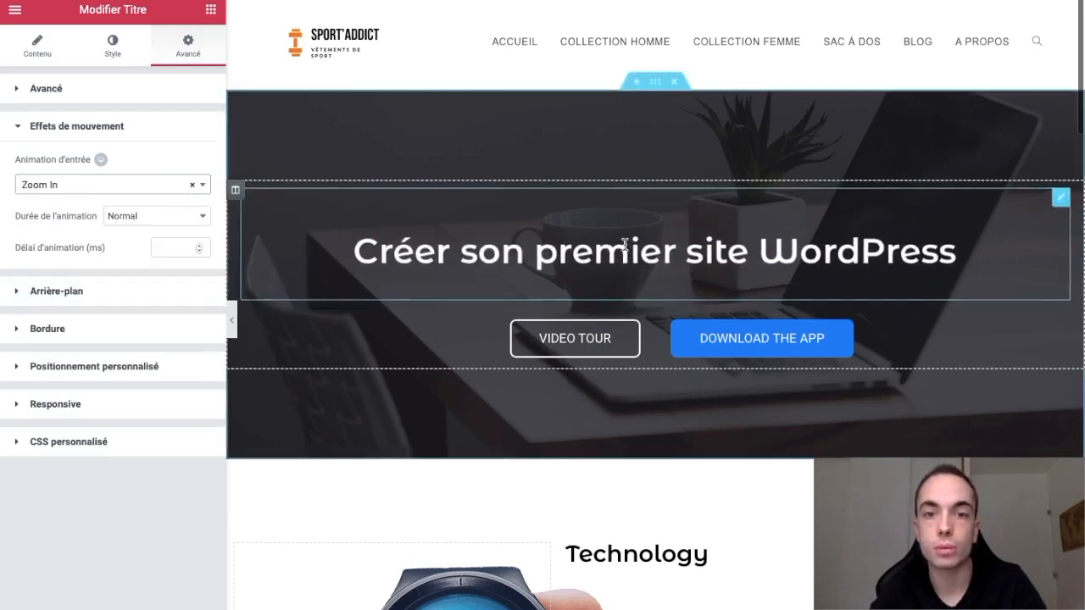
pyautogui.click(146, 217)
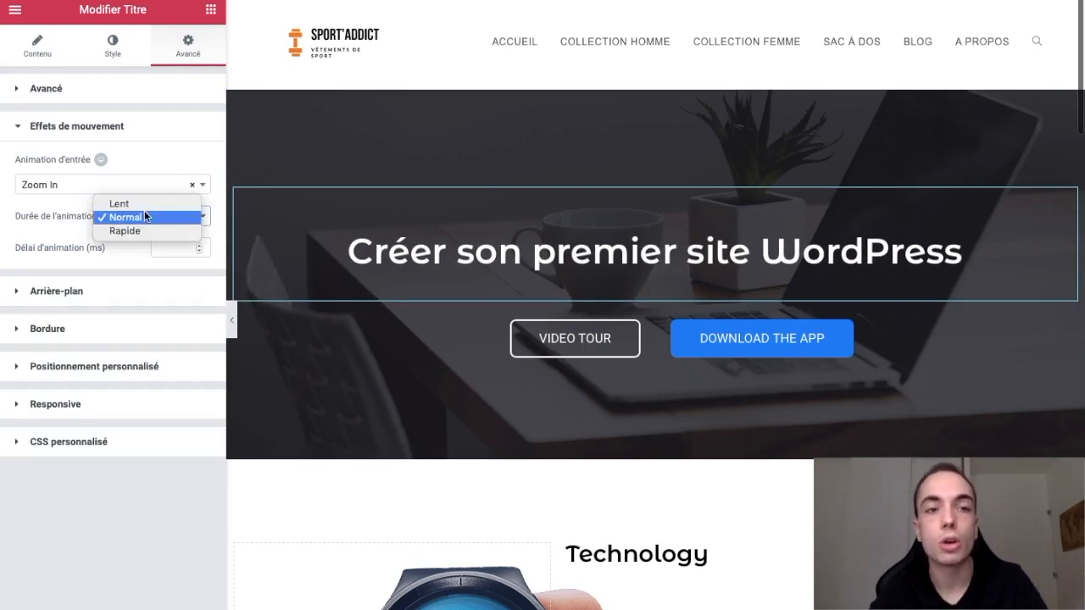
pyautogui.click(113, 259)
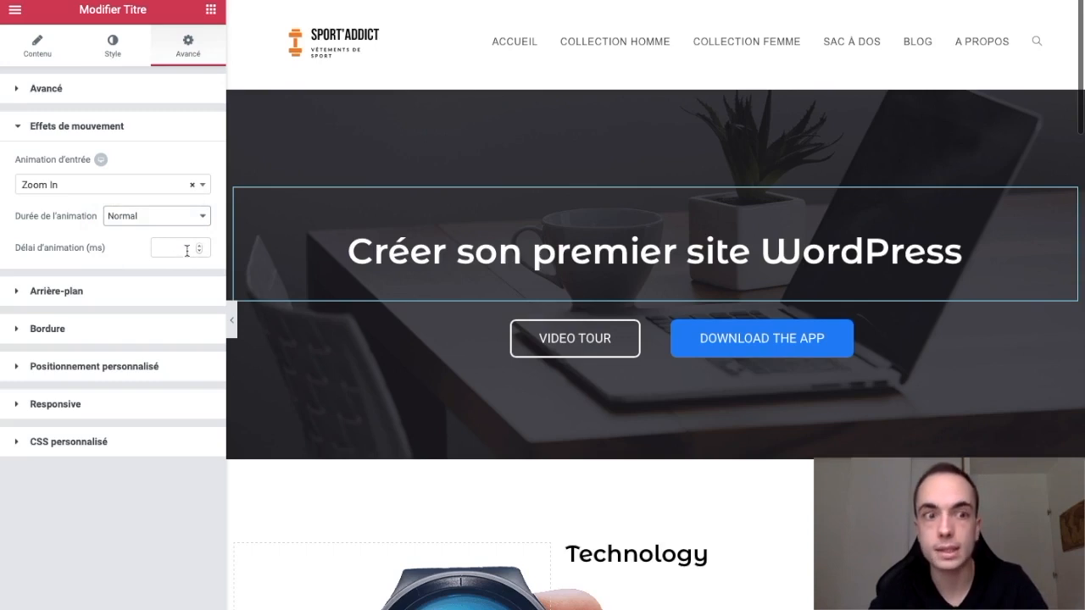
# Try a classic light blue #6ec1e4 background behind the heading in its normal state, and clear the colour.
pyautogui.click(143, 292)
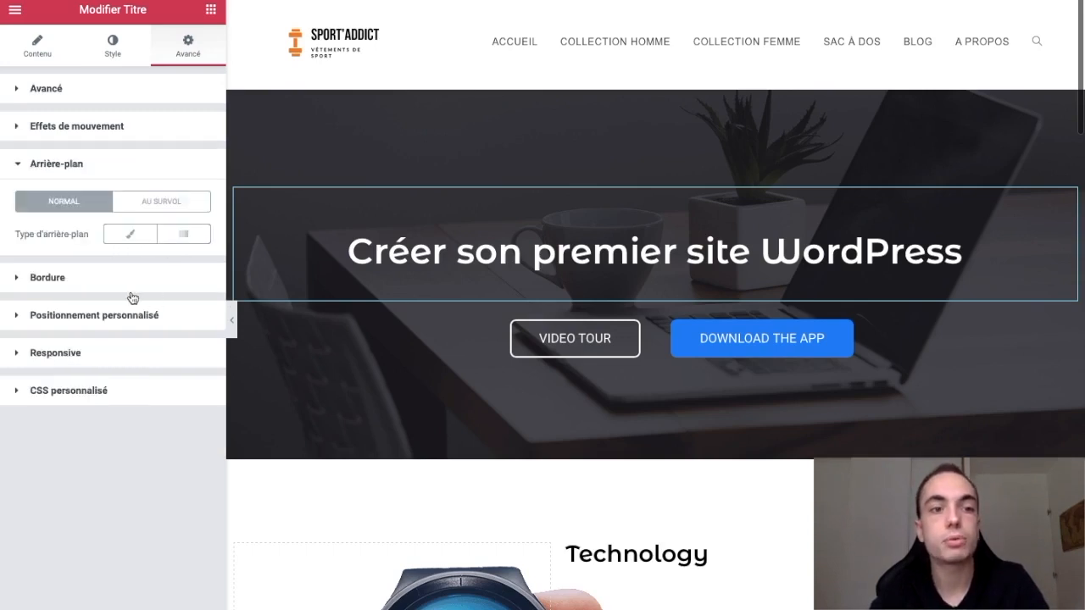
pyautogui.click(136, 234)
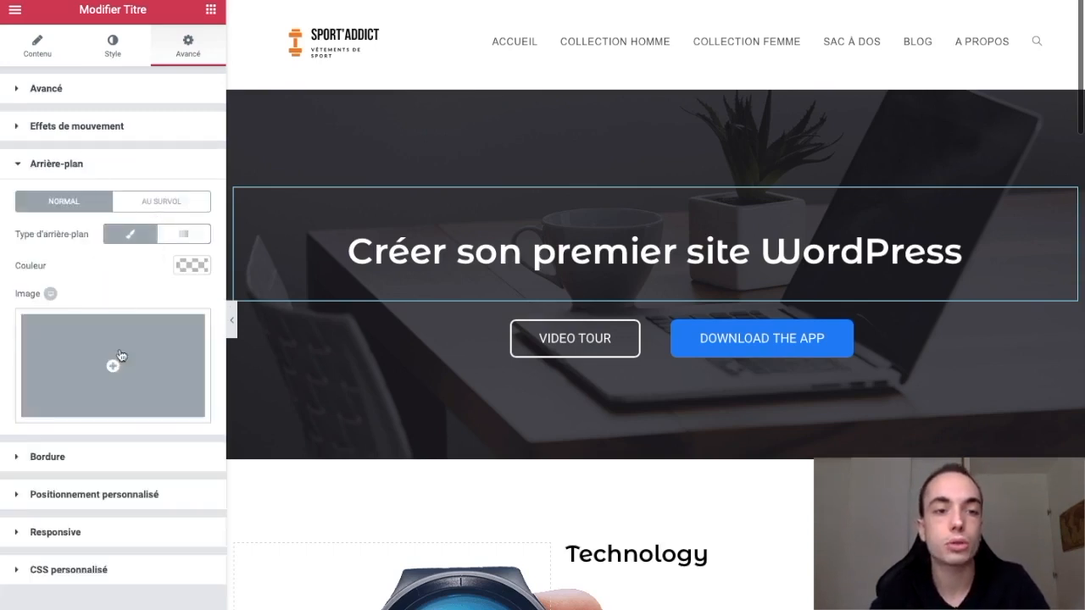
pyautogui.click(190, 266)
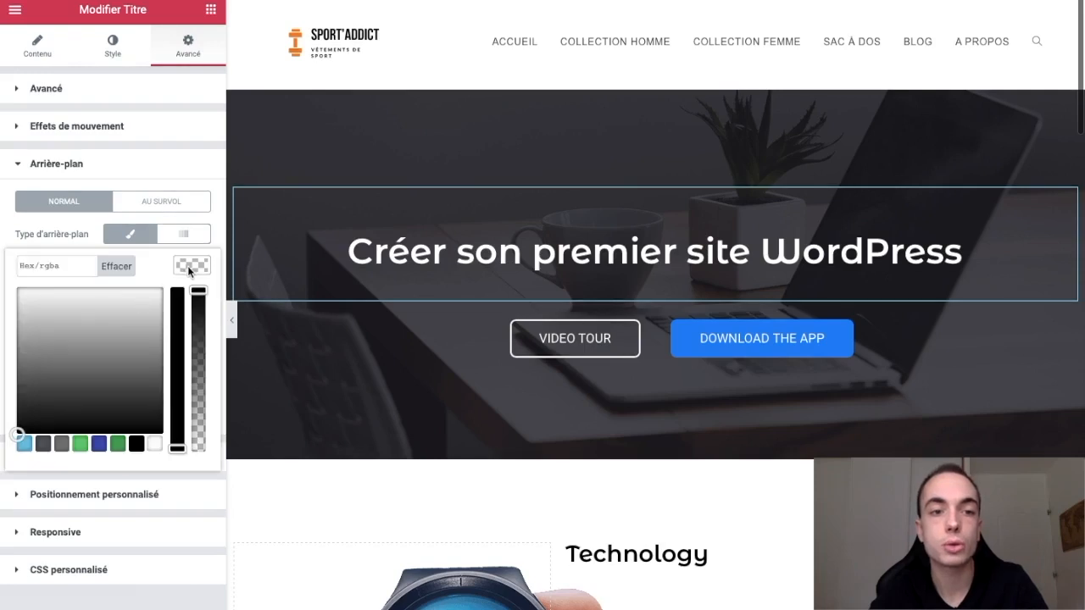
pyautogui.click(24, 443)
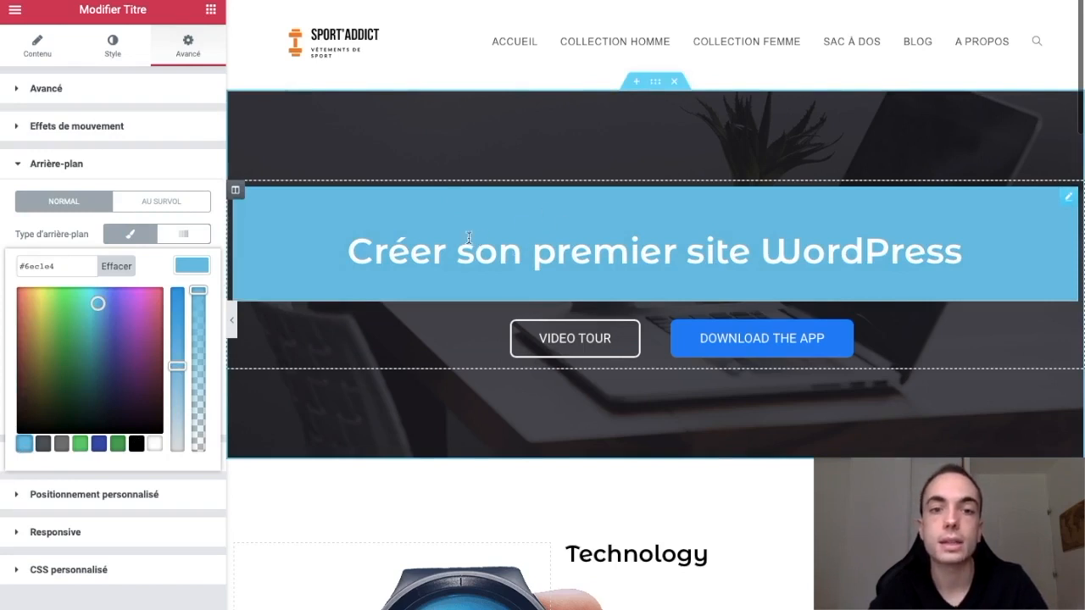
pyautogui.click(116, 266)
pyautogui.click(190, 267)
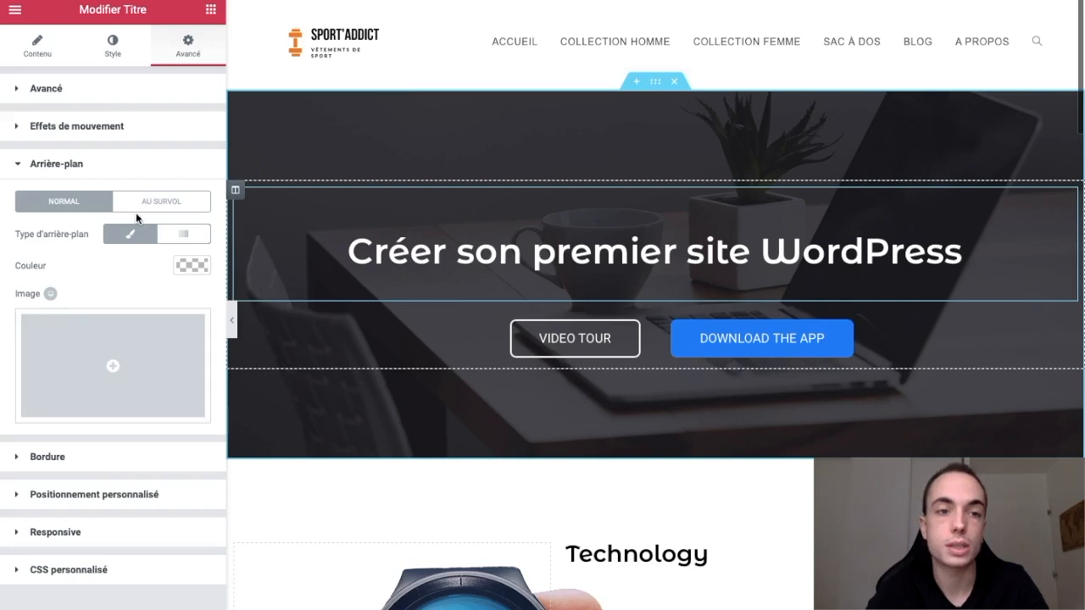
# Try a classic light blue #6ec1e4 background for the heading's hover state, and clear the colour.
pyautogui.click(173, 203)
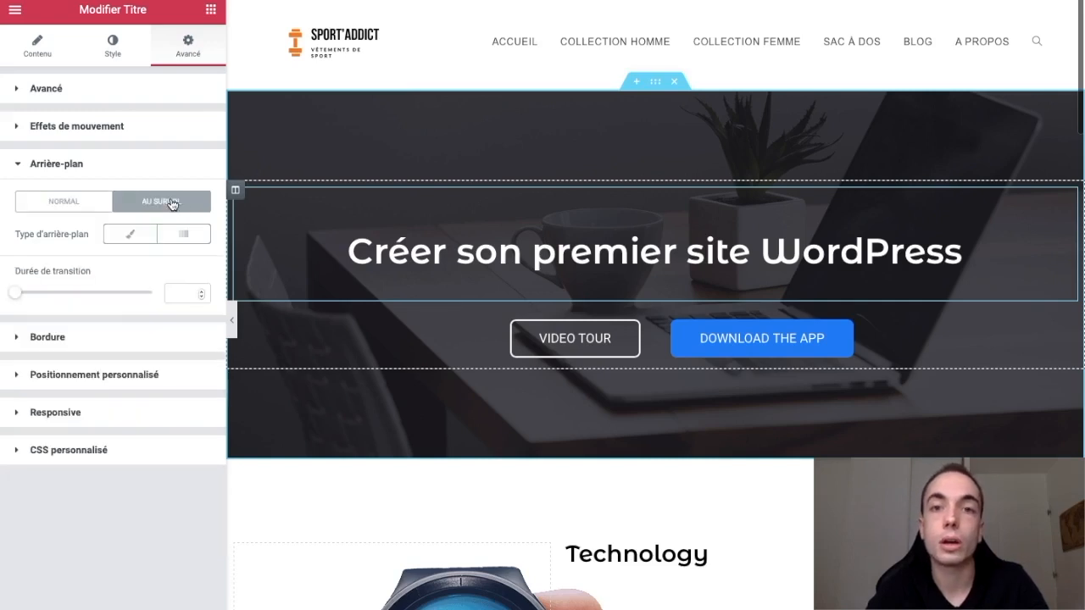
pyautogui.click(130, 233)
pyautogui.click(191, 264)
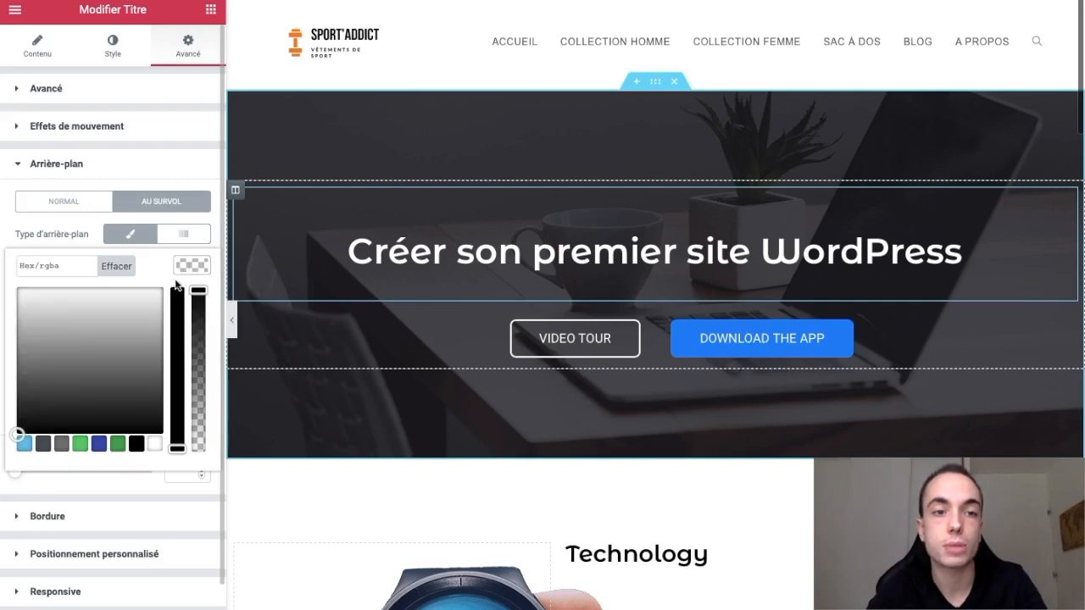
pyautogui.click(23, 444)
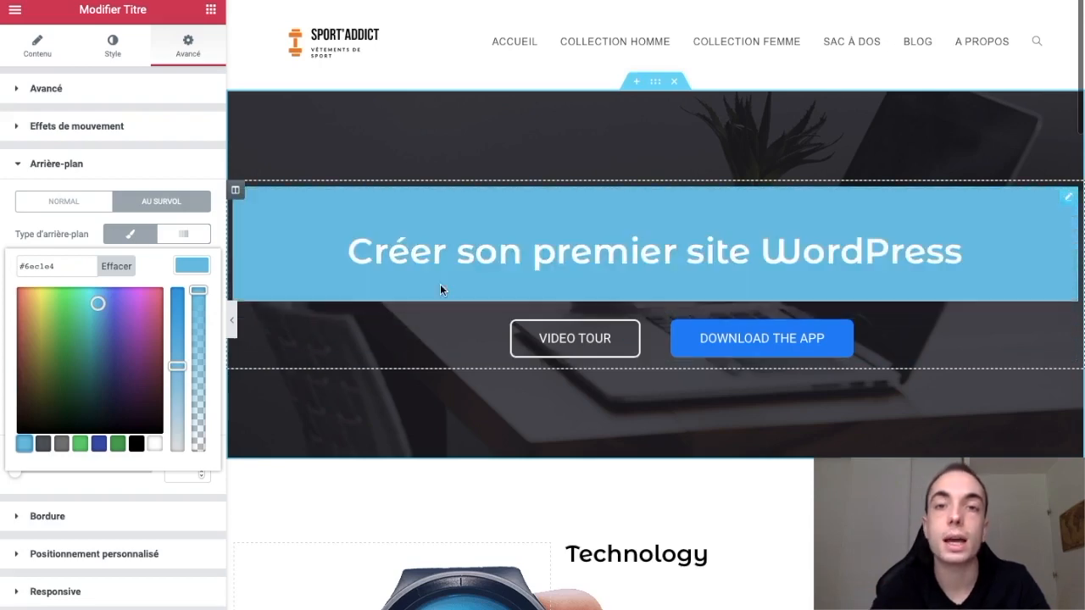
pyautogui.click(122, 268)
pyautogui.click(192, 266)
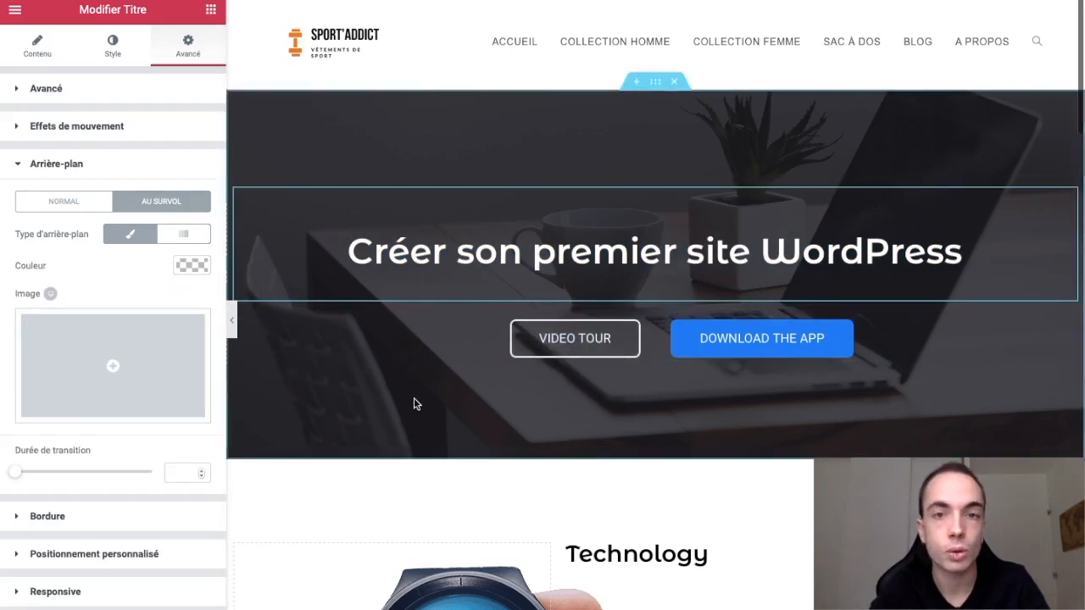
pyautogui.scroll(-1, 110, 496)
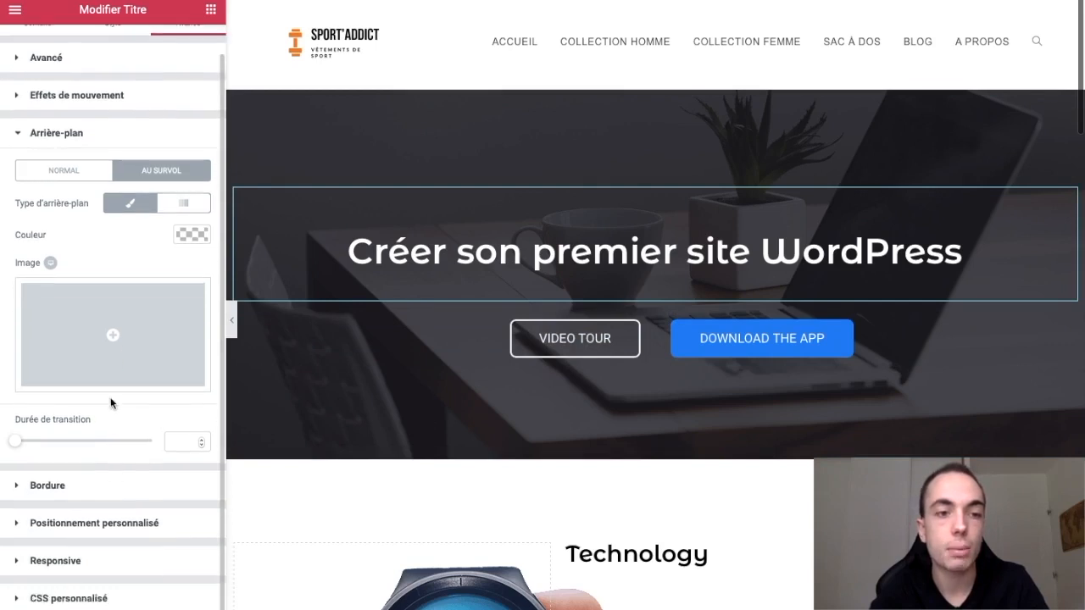
# Review the heading's border and custom positioning settings, including the available width options.
pyautogui.click(100, 494)
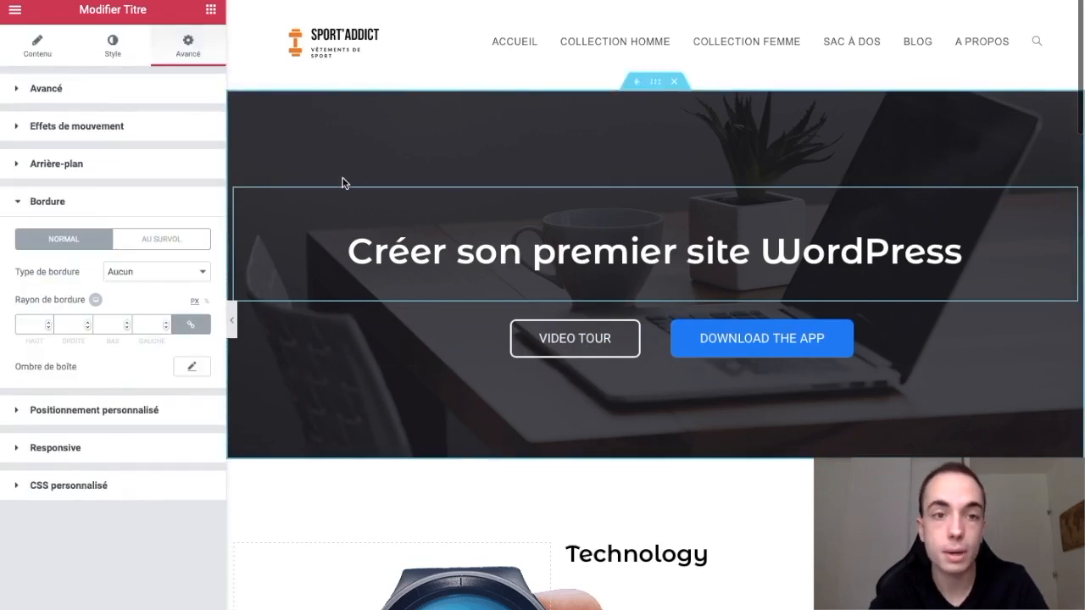
pyautogui.click(164, 415)
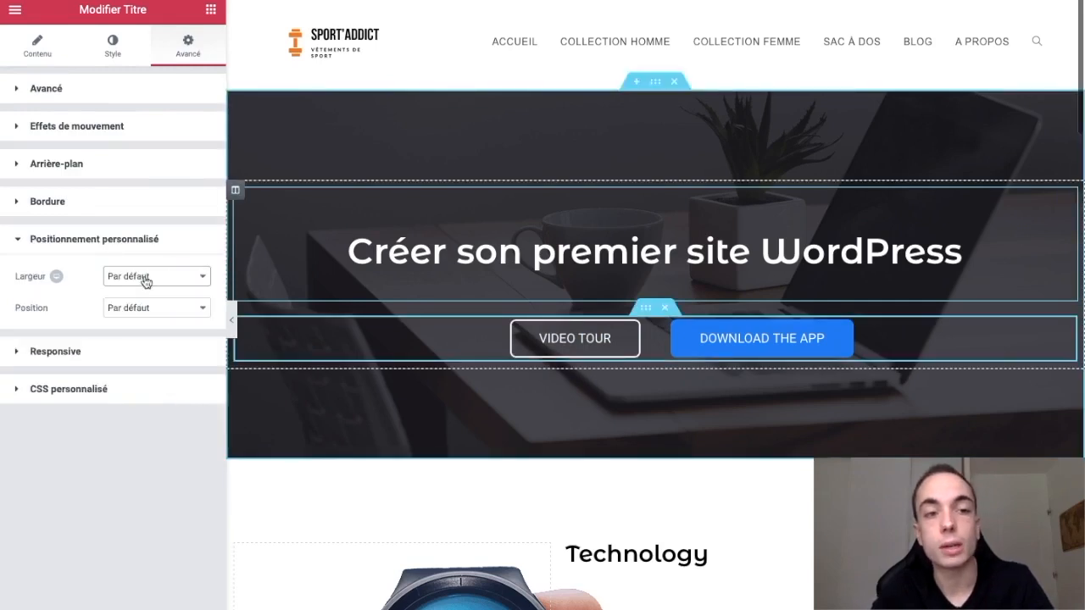
pyautogui.click(156, 285)
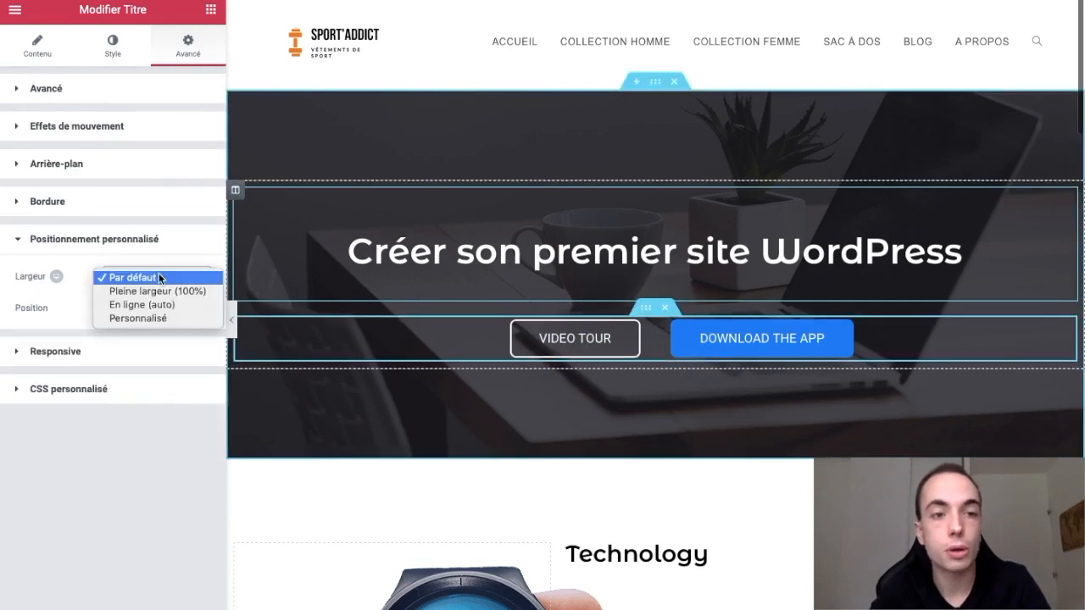
pyautogui.click(95, 285)
# Try hiding the heading on mobile devices, and turn that responsive option off again.
pyautogui.click(130, 355)
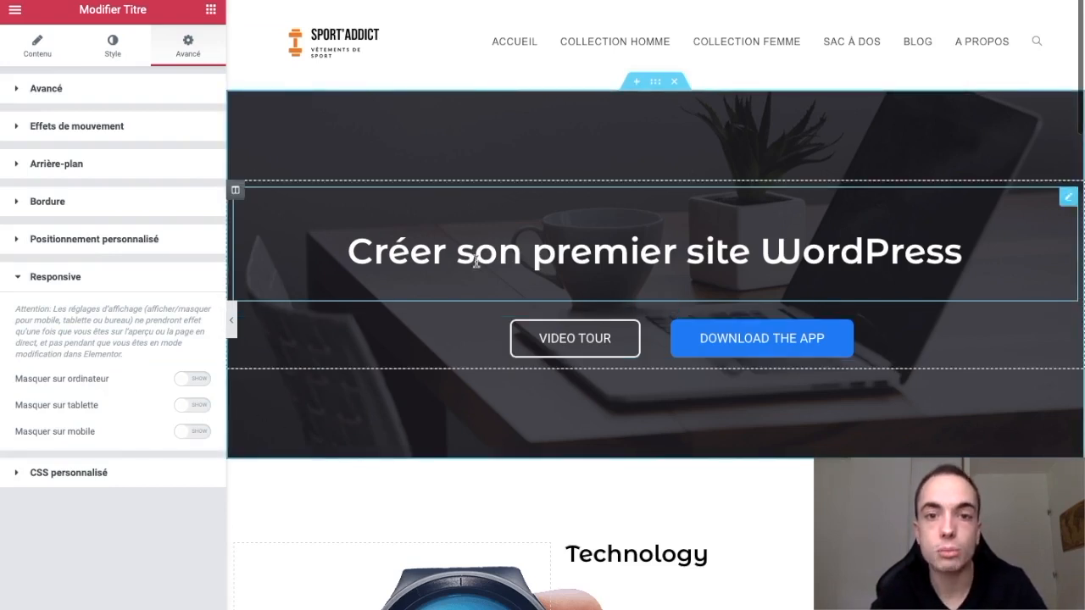
pyautogui.click(197, 437)
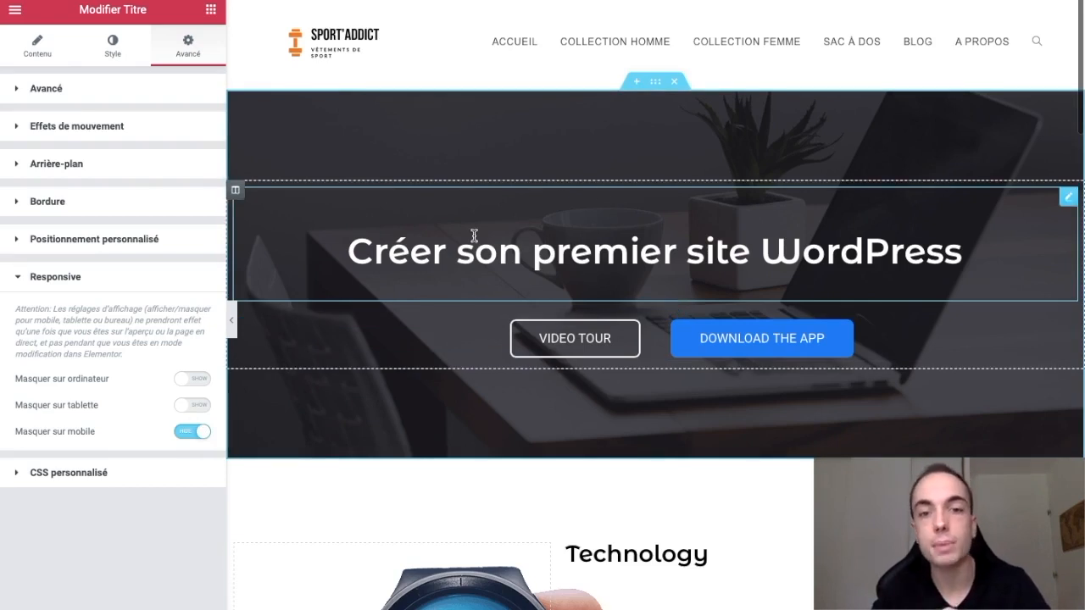
pyautogui.scroll(-3, 473, 235)
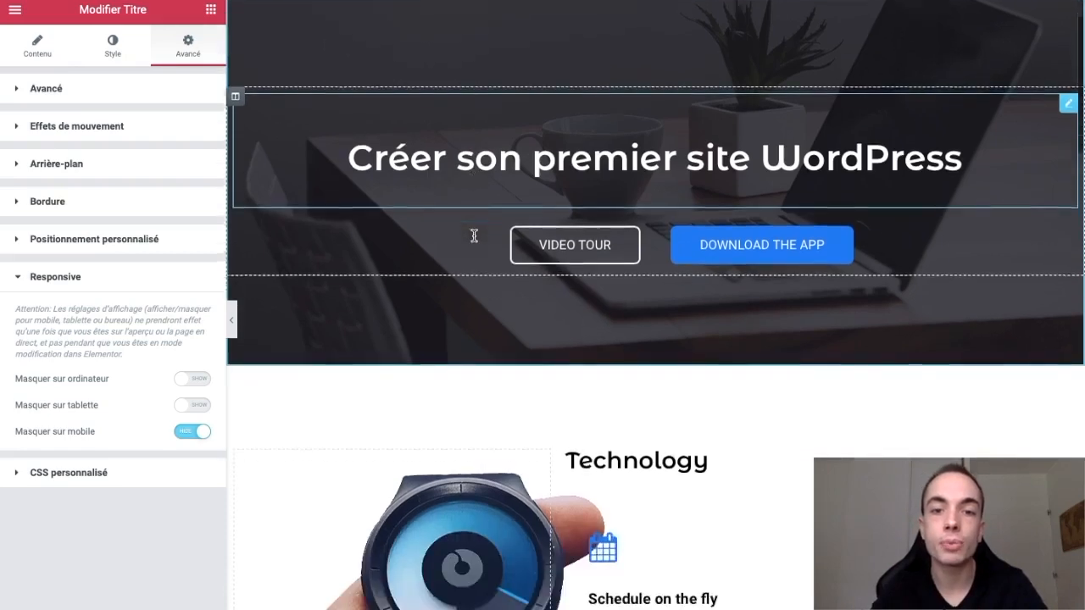
pyautogui.scroll(-2, 495, 441)
pyautogui.scroll(1, 456, 365)
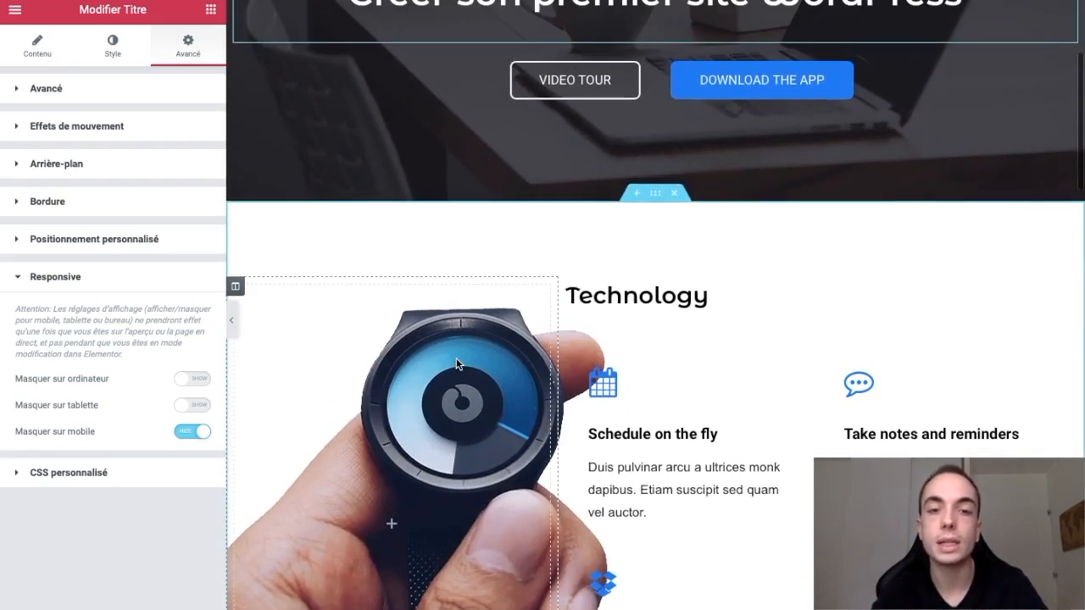
pyautogui.scroll(-1, 456, 359)
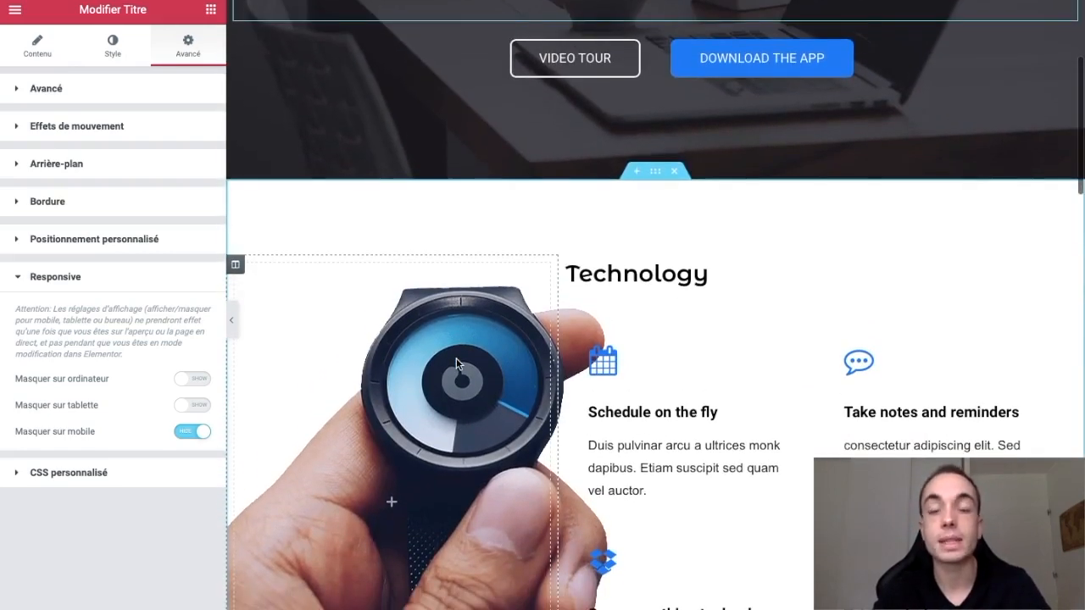
pyautogui.scroll(-1, 456, 365)
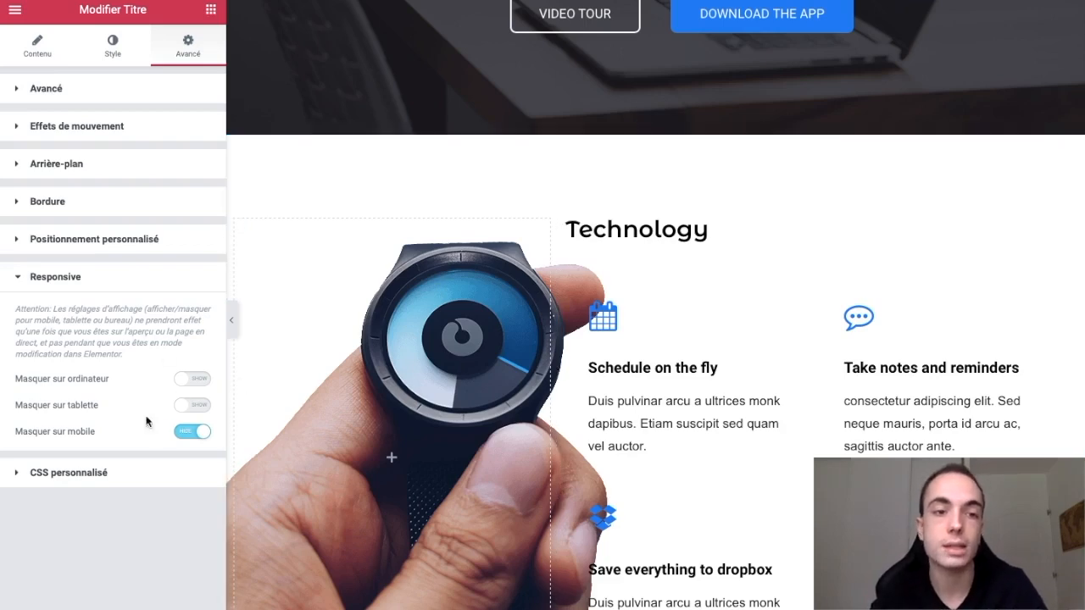
pyautogui.click(190, 432)
pyautogui.scroll(4, 399, 293)
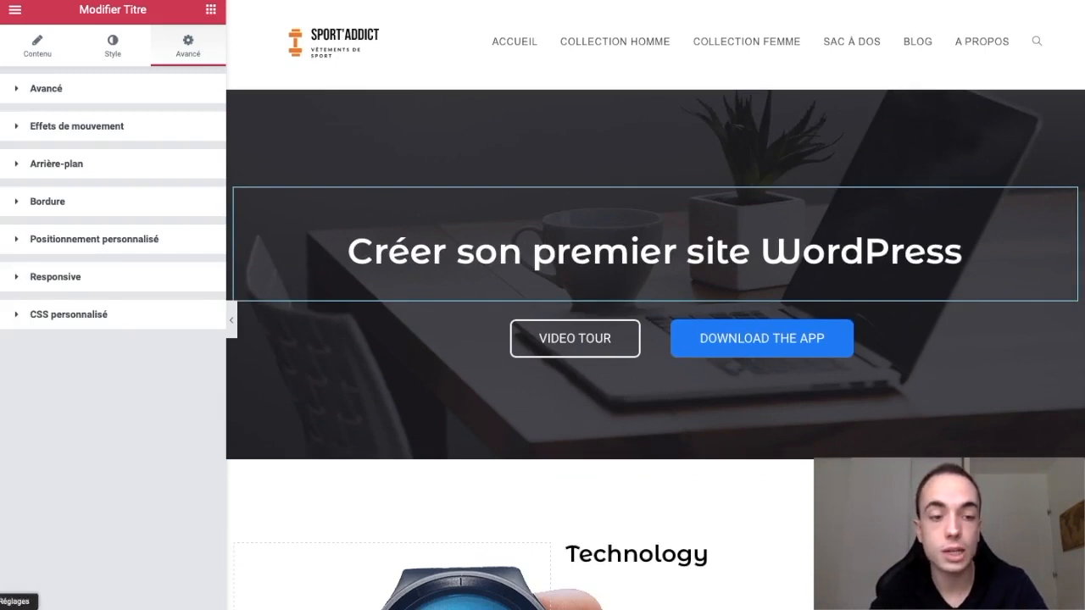
# Review the page's general settings, its available publication states and the body style options.
pyautogui.click(16, 603)
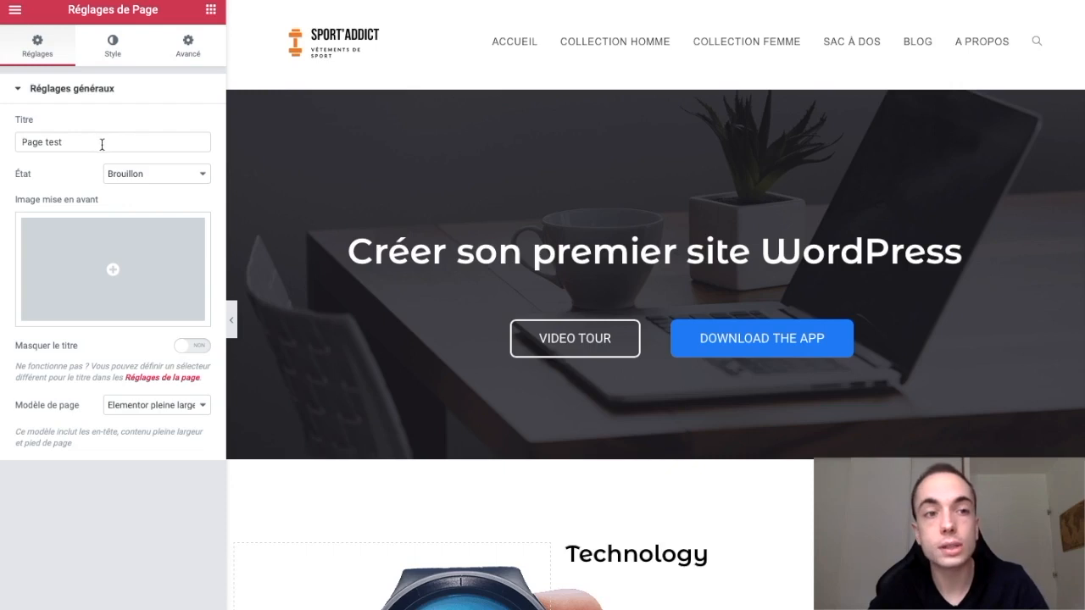
pyautogui.click(144, 171)
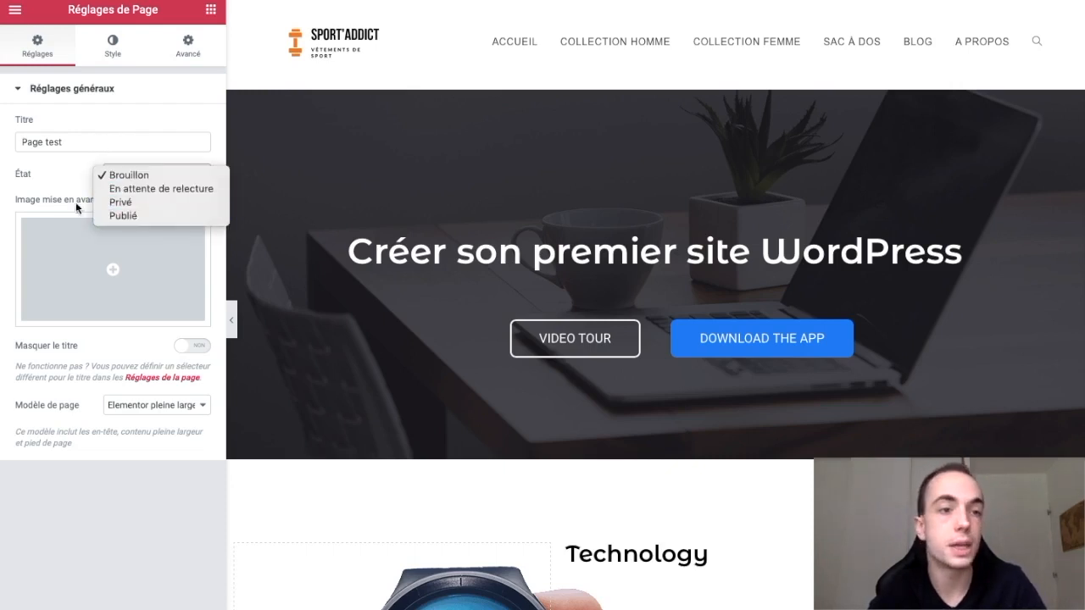
pyautogui.click(53, 188)
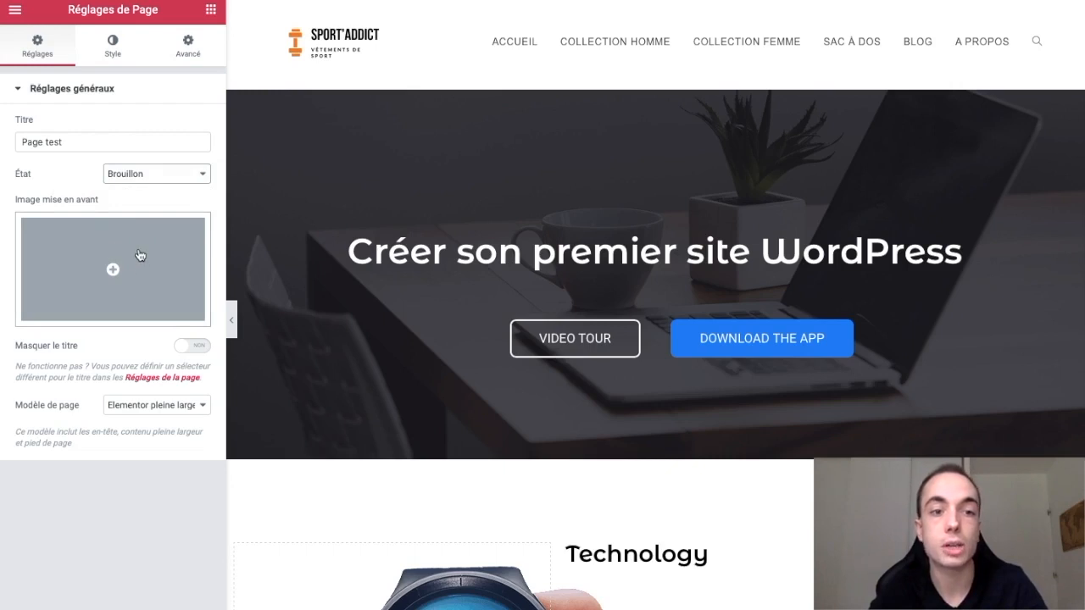
pyautogui.click(87, 56)
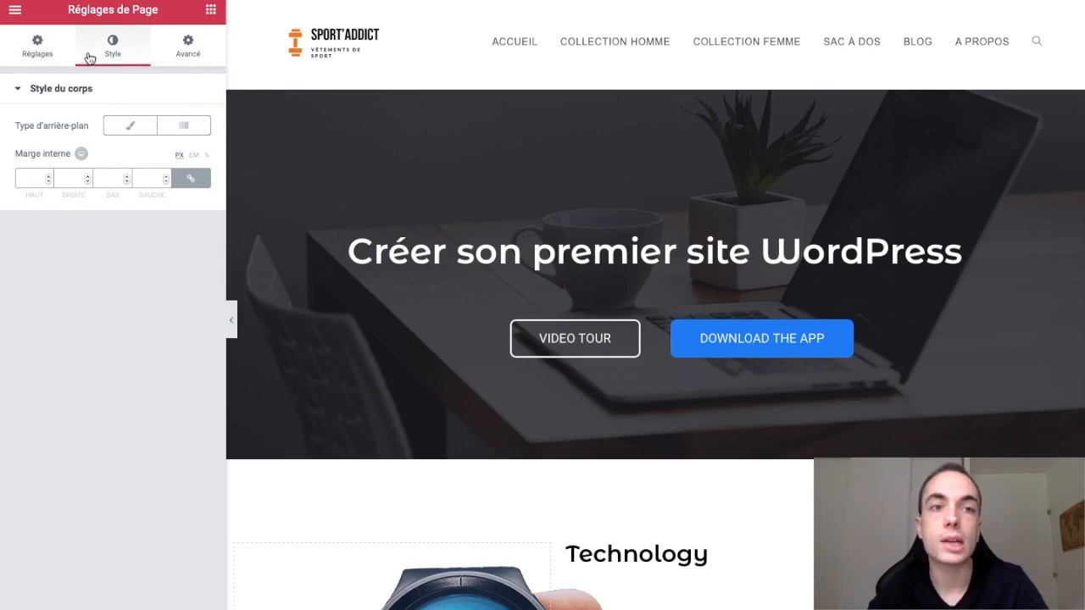
pyautogui.click(39, 54)
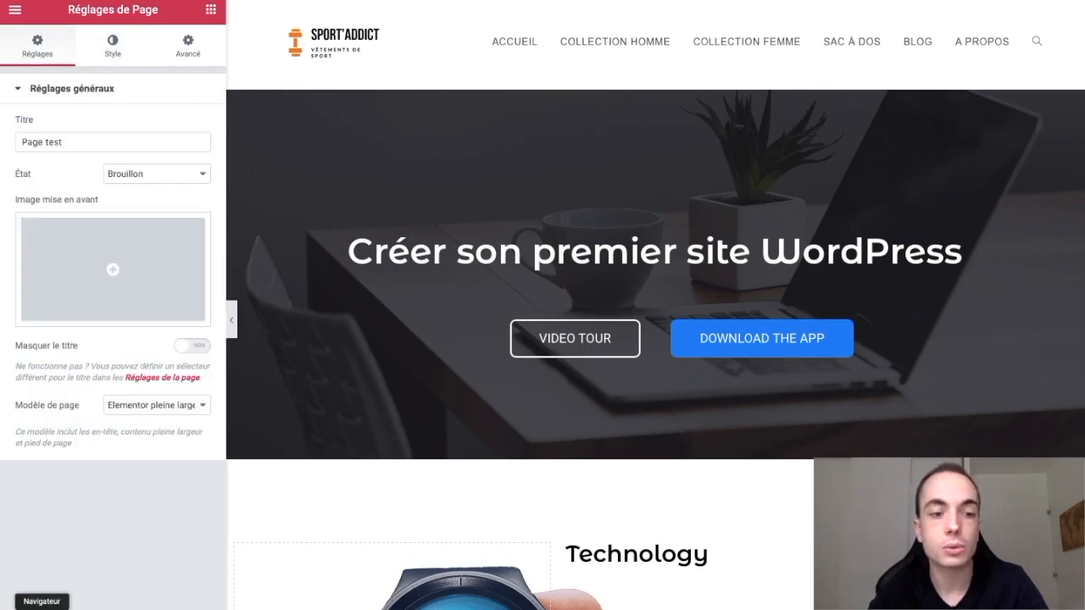
# Try hiding the Technology section through the Navigator, show it again and select it.
pyautogui.click(42, 607)
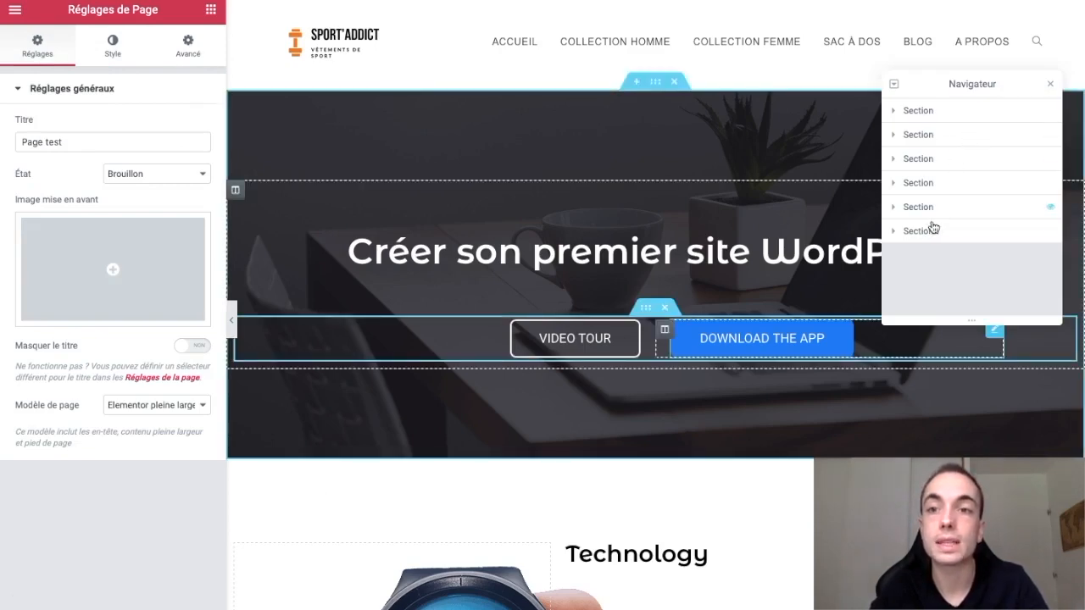
pyautogui.scroll(-4, 877, 402)
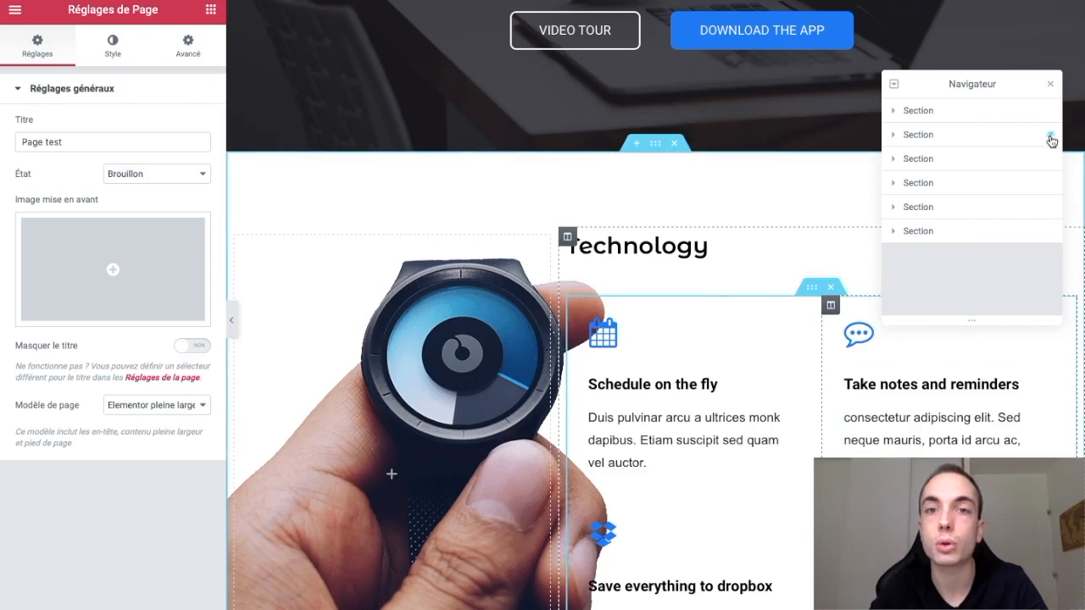
pyautogui.click(1050, 137)
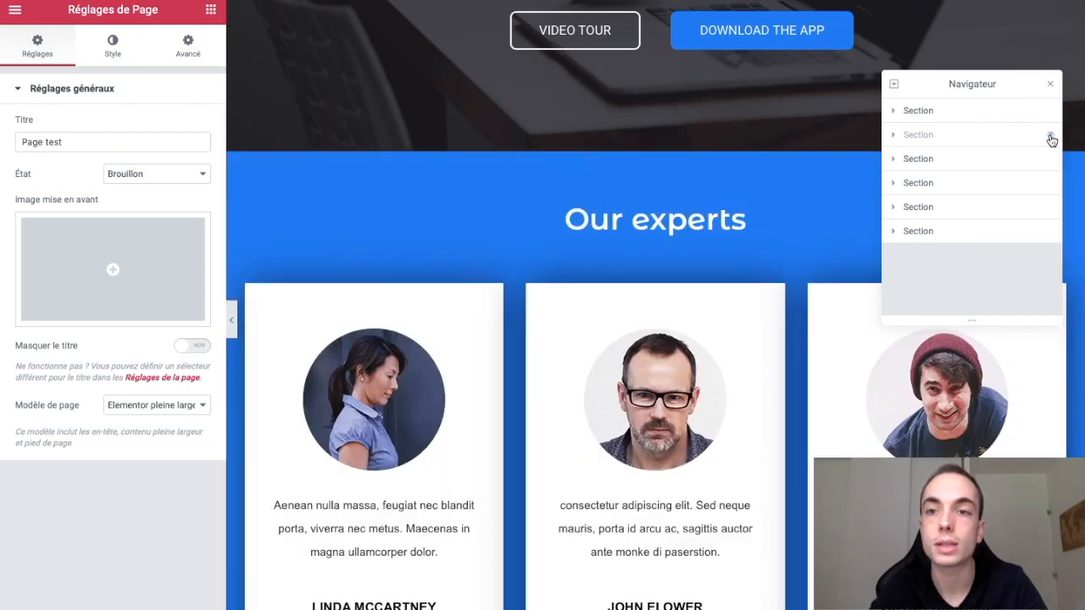
pyautogui.click(1050, 139)
pyautogui.click(902, 137)
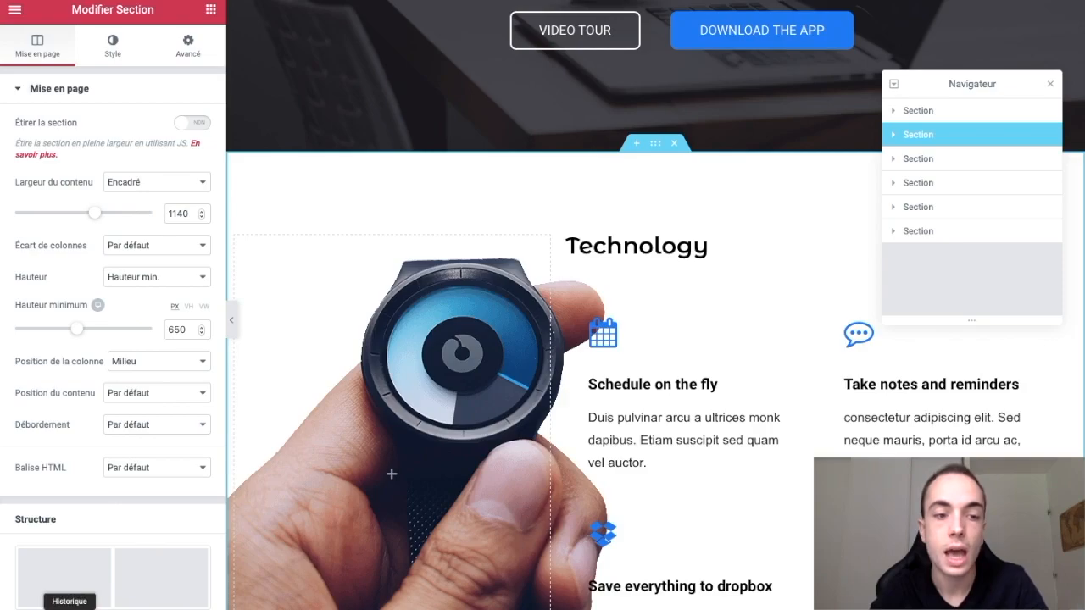
# Try restoring the heading's earlier light blue background state from the action history, and return to the latest action.
pyautogui.click(69, 605)
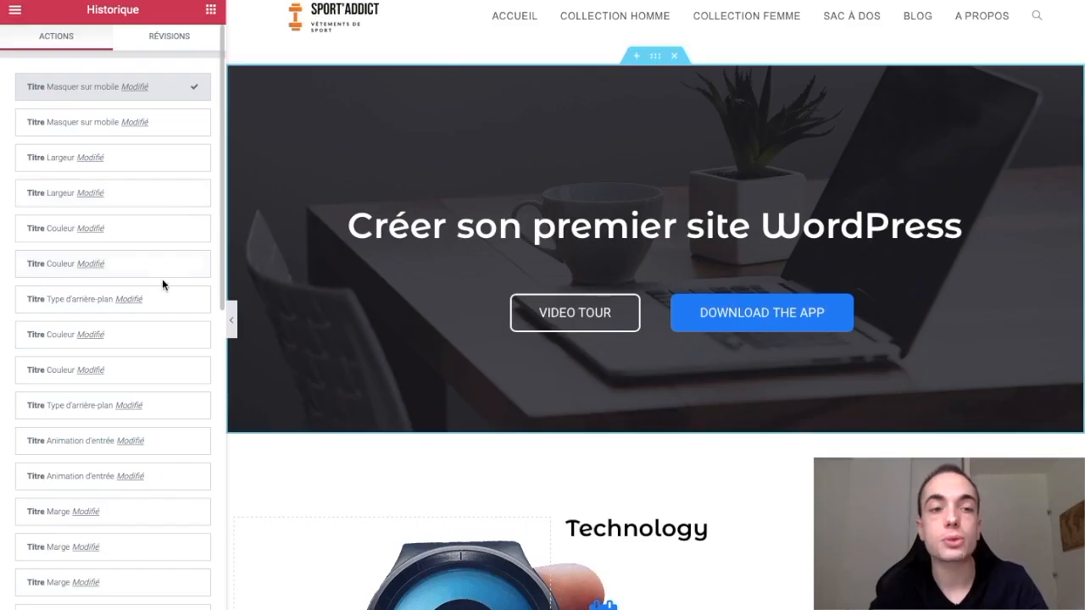
pyautogui.click(194, 374)
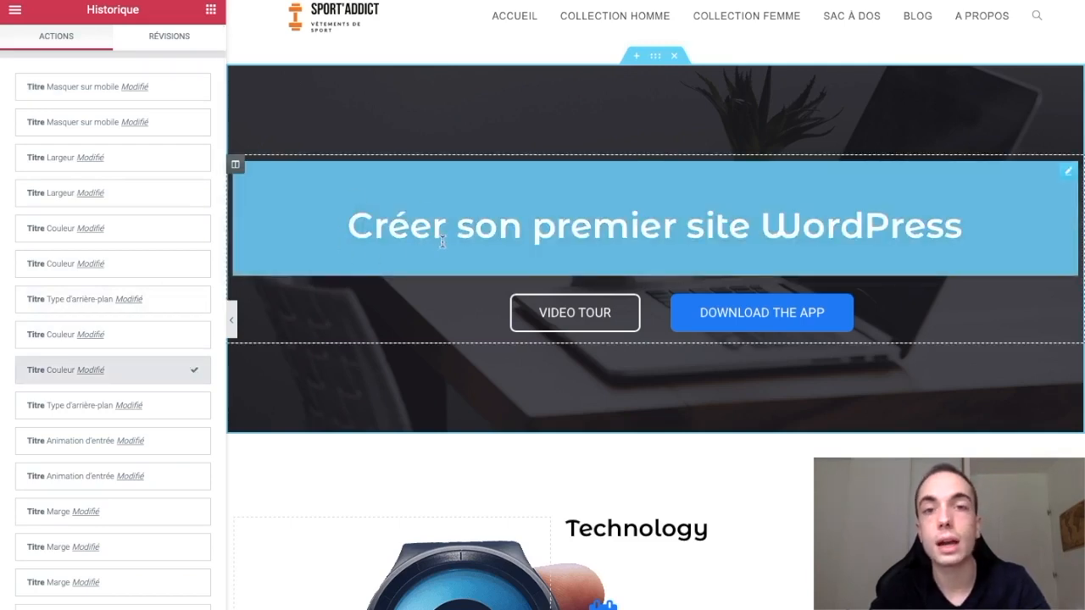
pyautogui.scroll(-15, 150, 453)
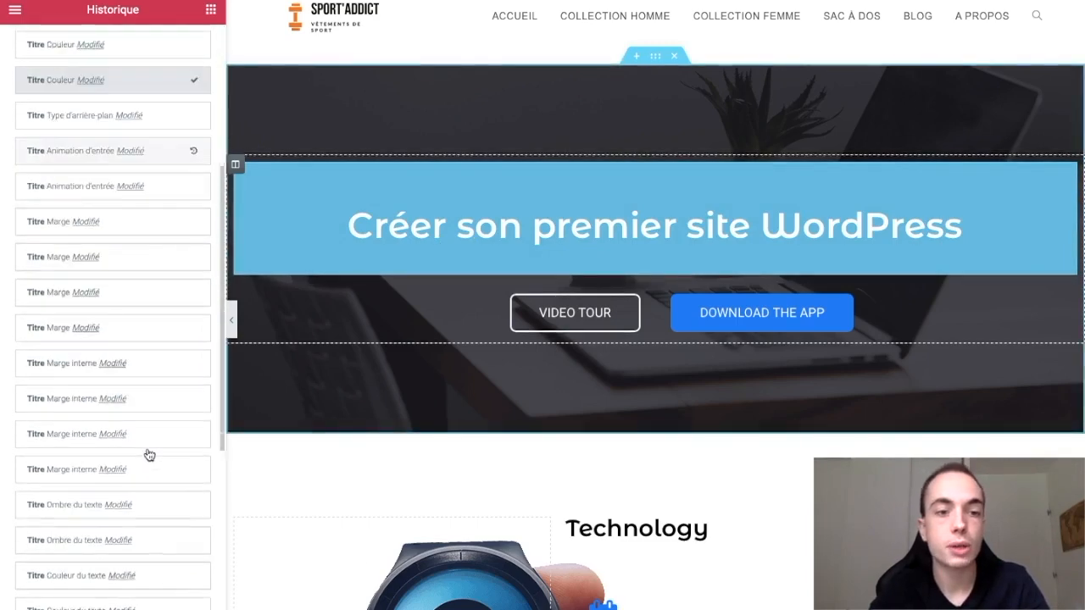
pyautogui.scroll(15, 145, 453)
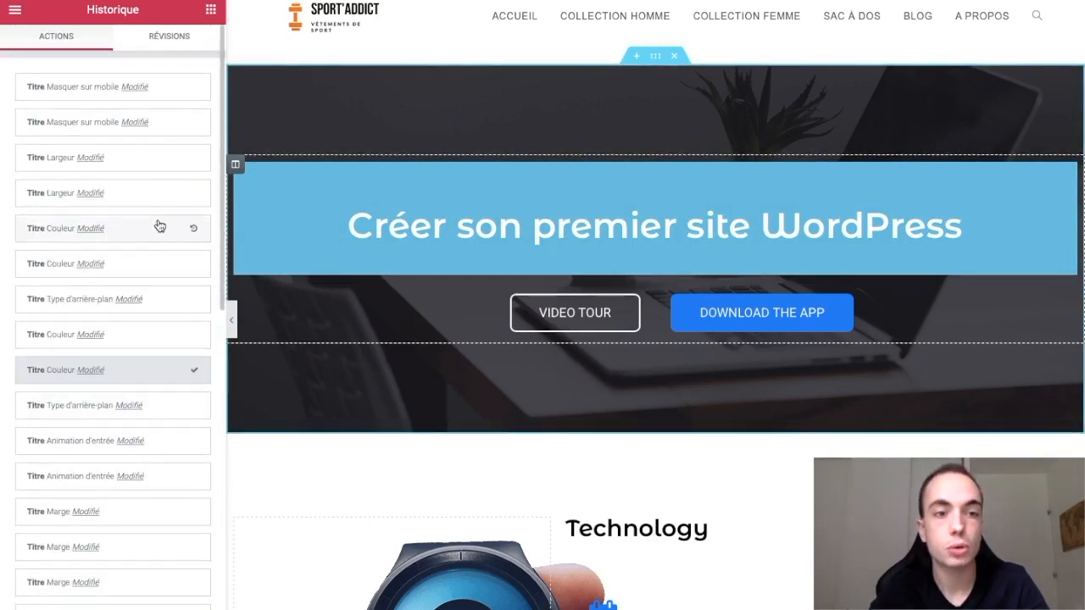
pyautogui.scroll(-4, 172, 508)
pyautogui.scroll(-3, 172, 509)
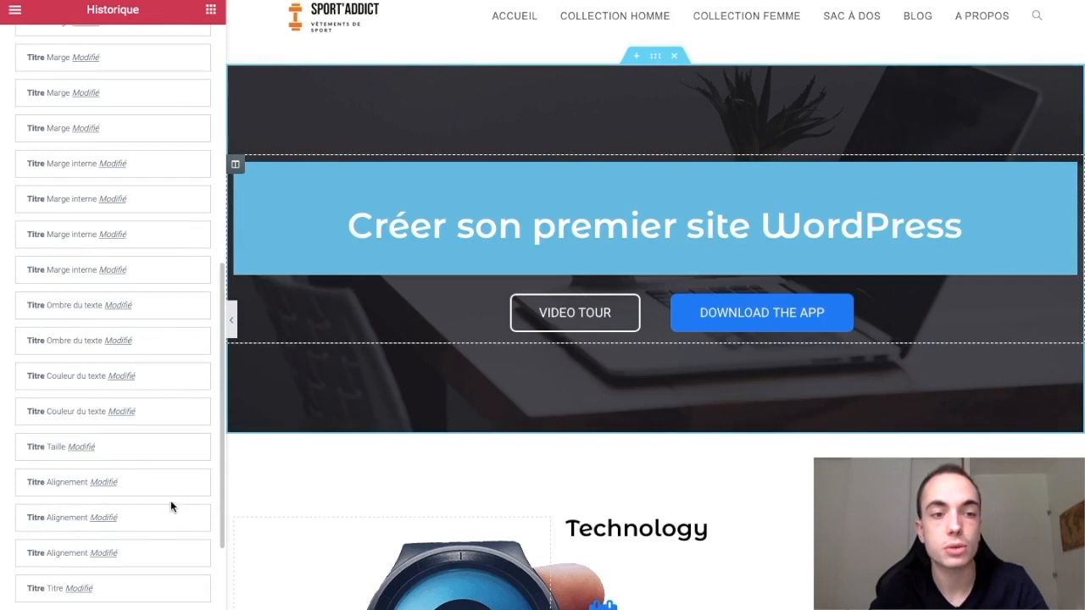
pyautogui.scroll(6, 157, 320)
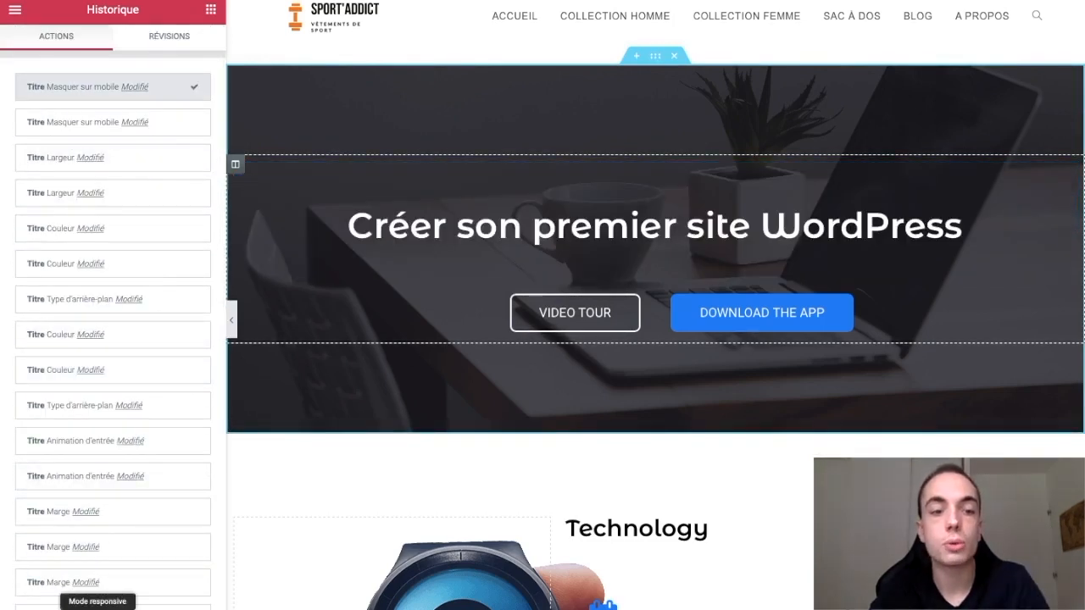
# Preview the page in responsive mode at the 768 px tablet size, and switch to the 360 px mobile size.
pyautogui.click(97, 607)
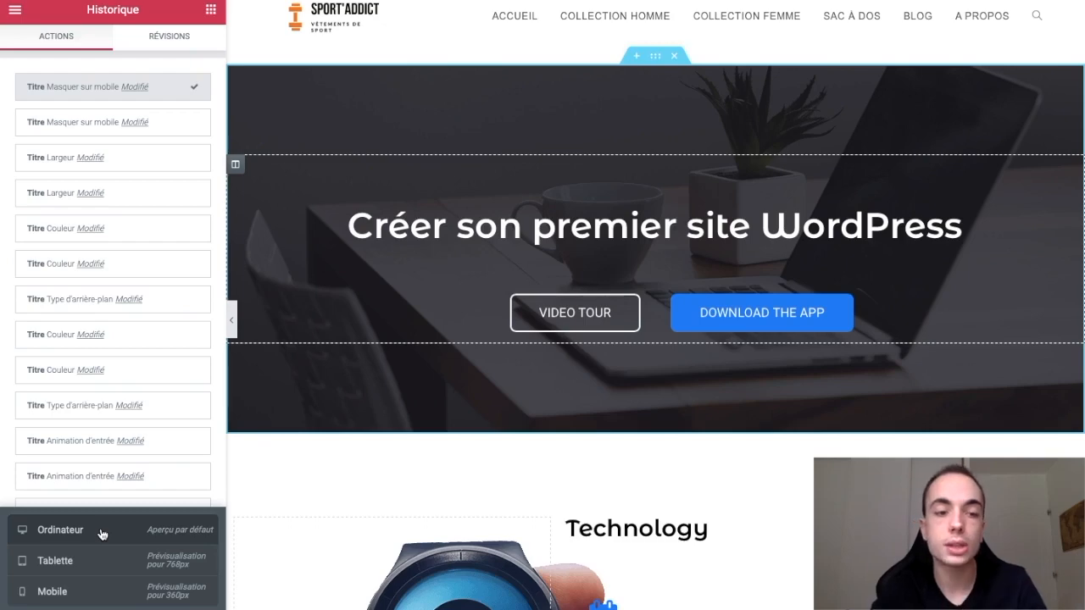
pyautogui.click(104, 560)
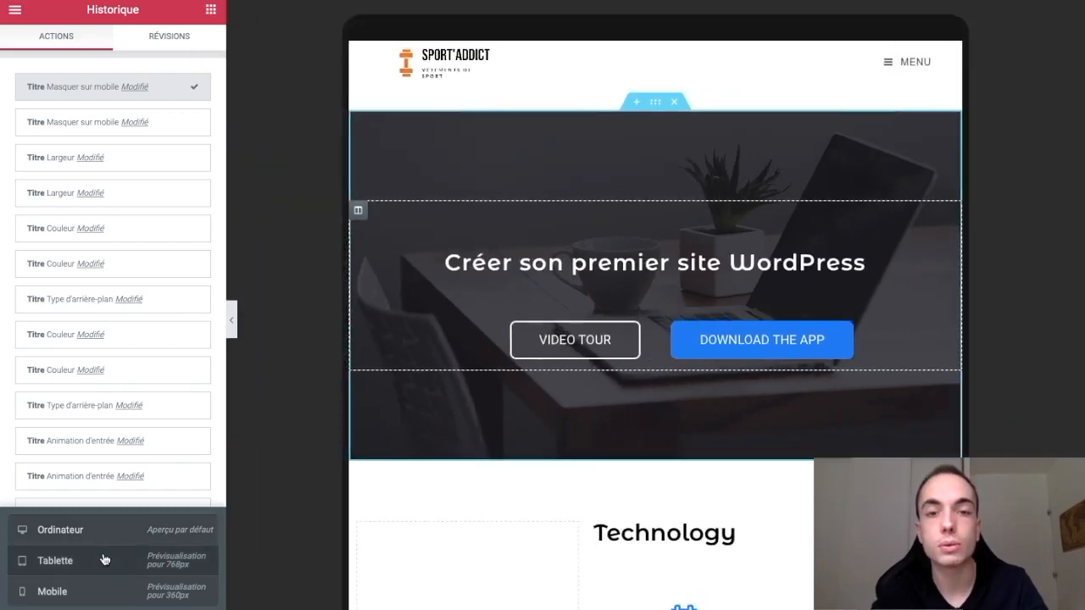
pyautogui.click(102, 592)
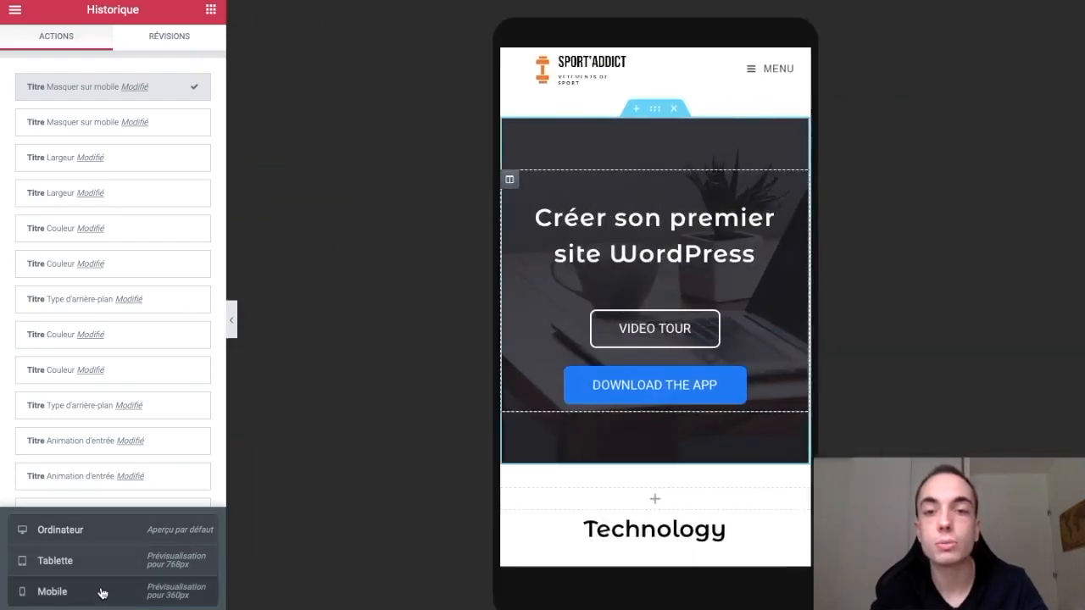
# Examine the mobile layout from the hero heading through the Technology features down to the watch image.
pyautogui.scroll(-3, 678, 257)
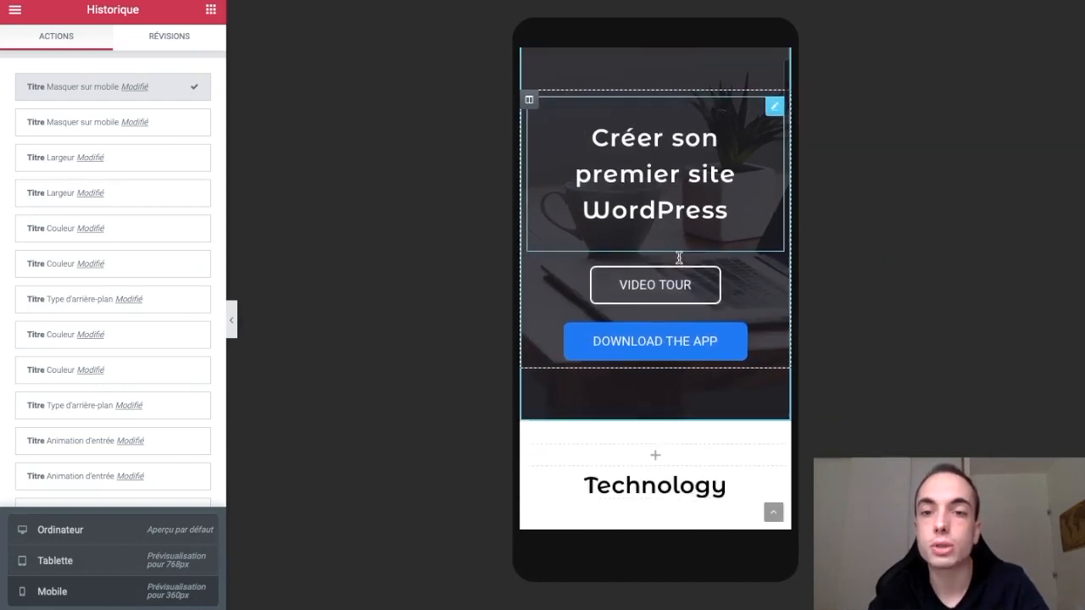
pyautogui.scroll(-2, 687, 354)
pyautogui.scroll(-3, 688, 354)
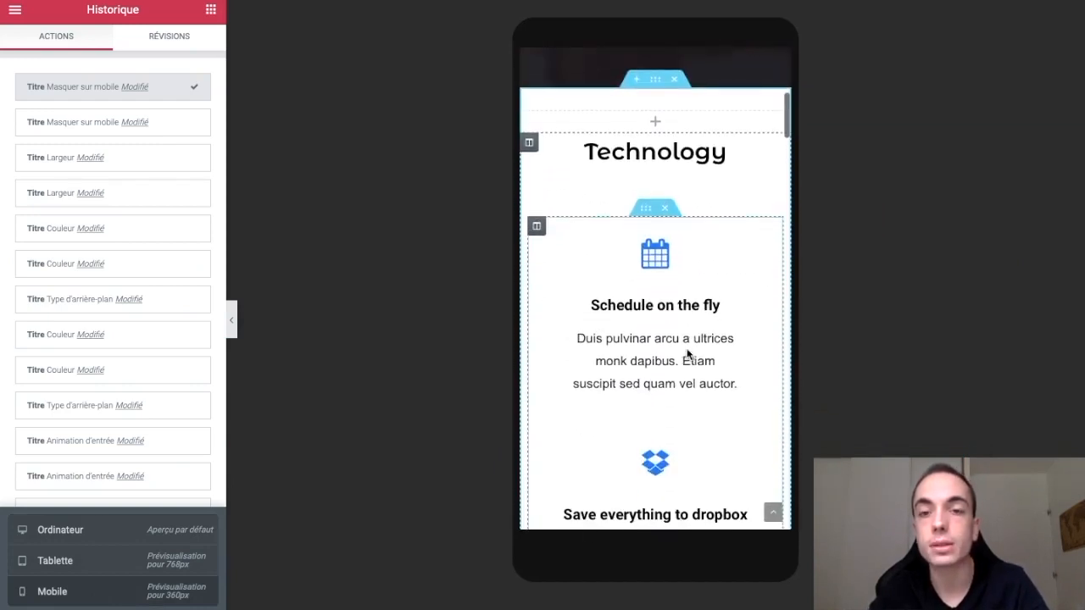
pyautogui.scroll(-2, 688, 354)
pyautogui.scroll(-1, 688, 353)
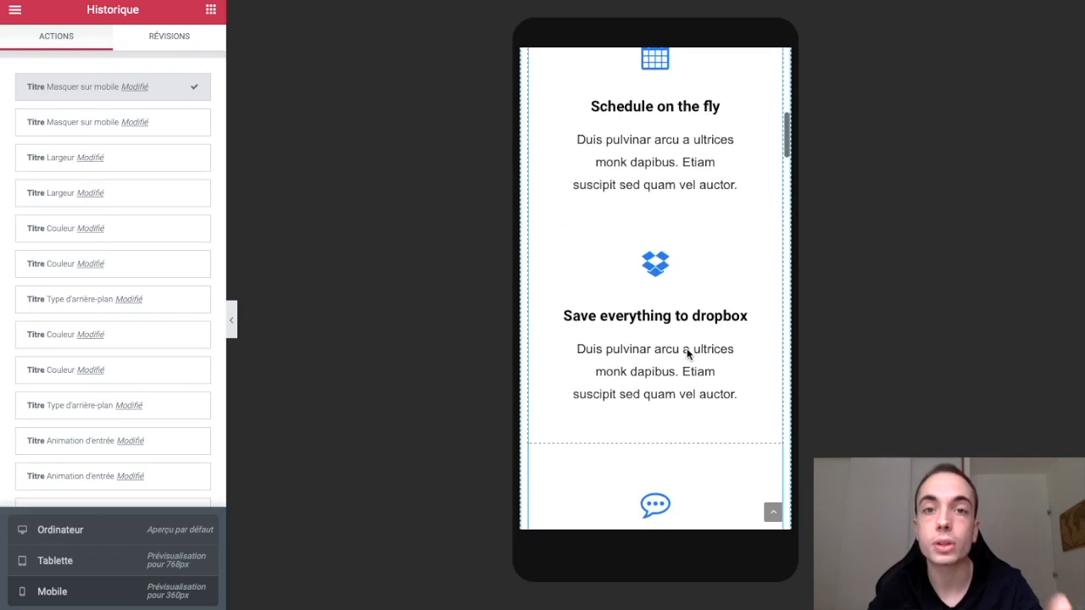
pyautogui.scroll(-3, 687, 353)
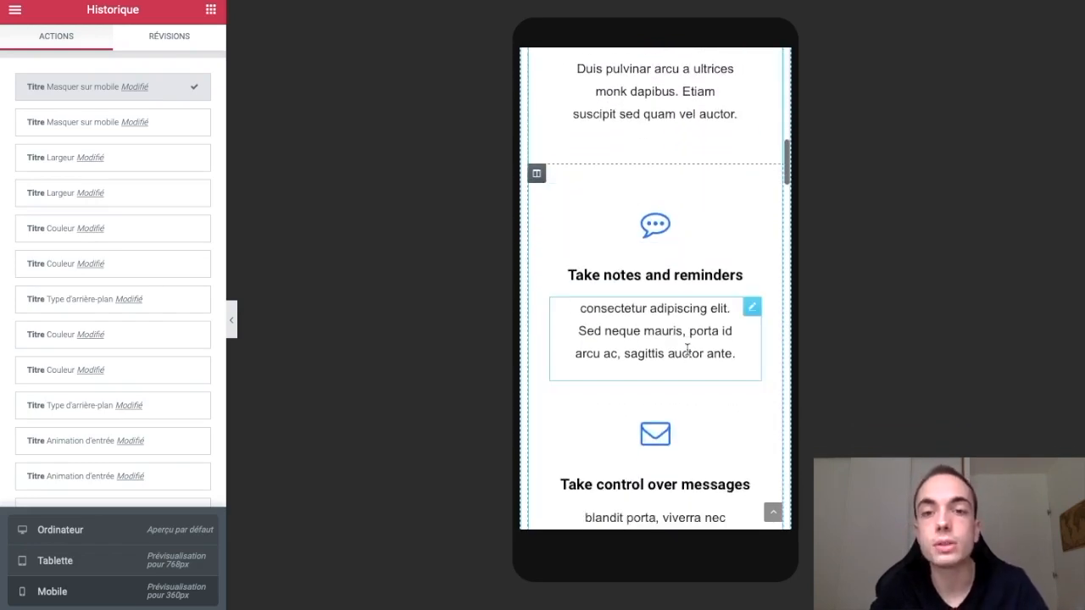
pyautogui.scroll(-1, 688, 353)
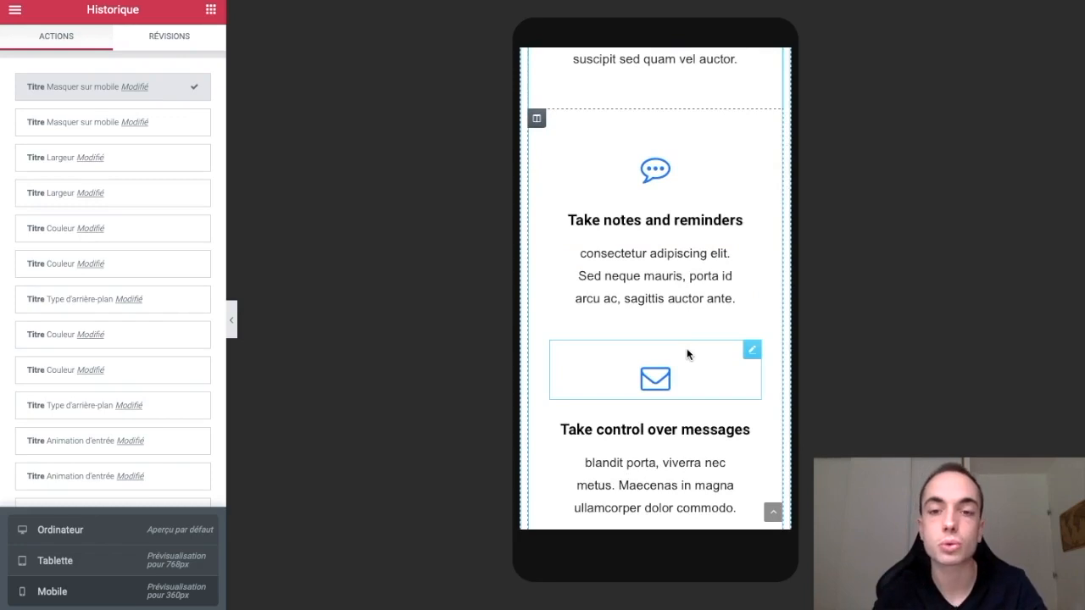
pyautogui.scroll(-12, 687, 354)
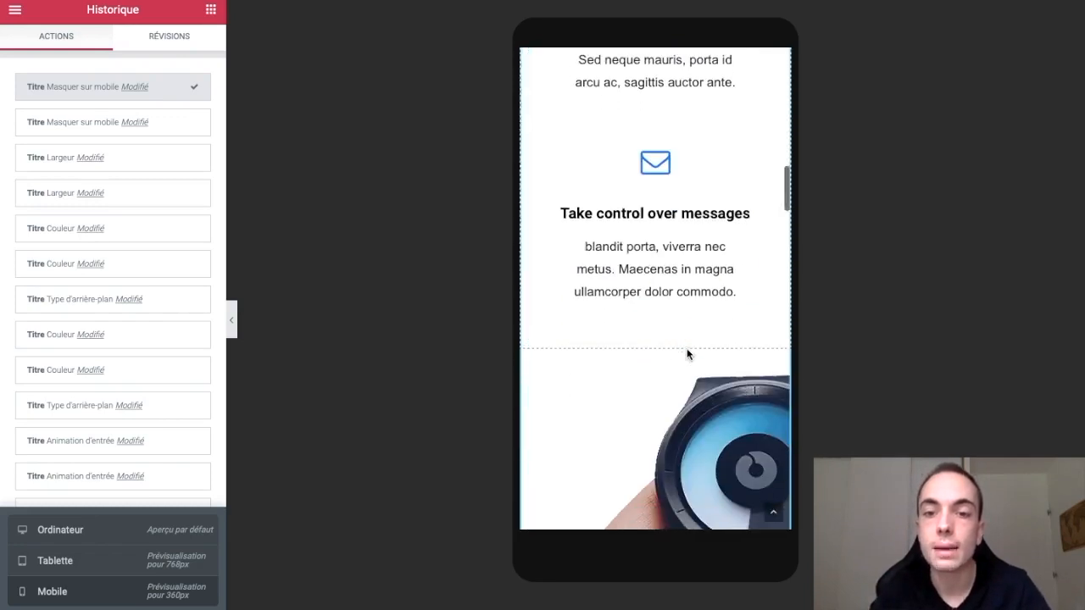
pyautogui.scroll(-10, 688, 353)
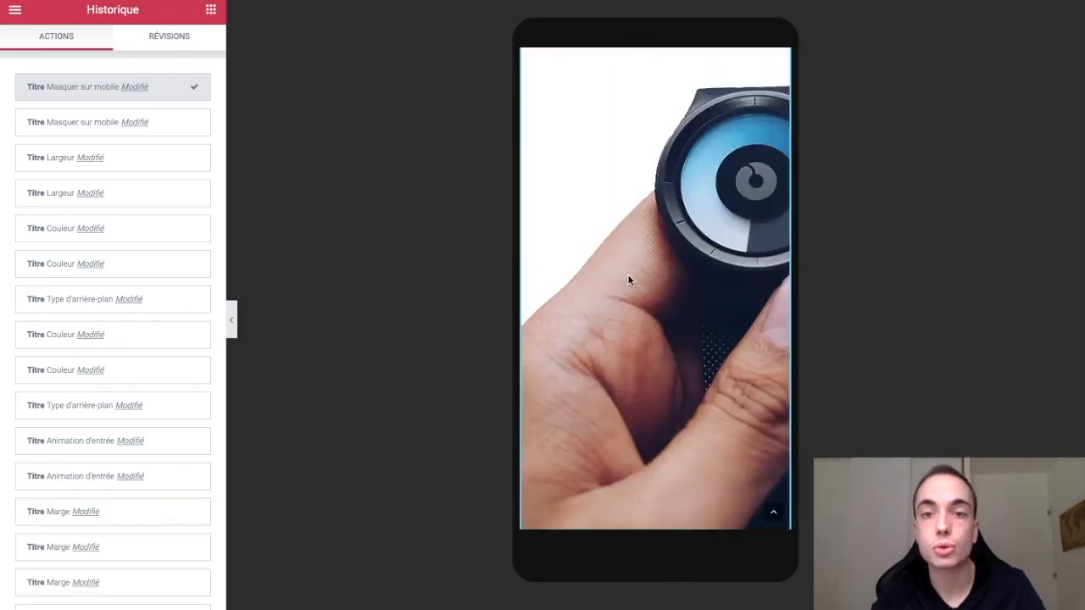
# Examine the watch image in the mobile preview, the Technology section on the desktop page, and the hero section's layout settings.
pyautogui.scroll(3, 683, 245)
pyautogui.scroll(-6, 678, 259)
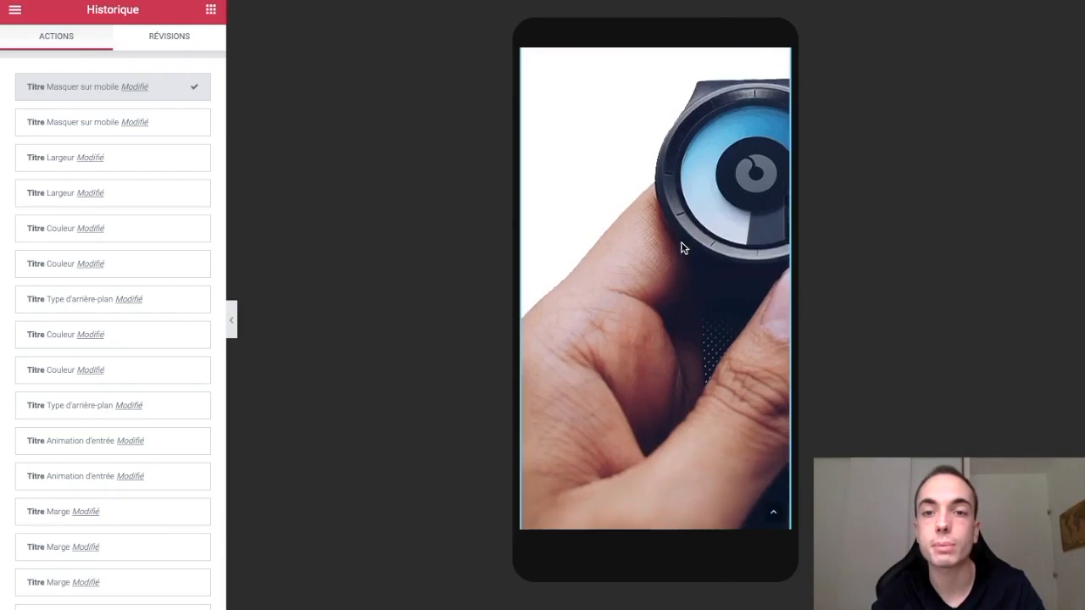
pyautogui.scroll(-8, 676, 267)
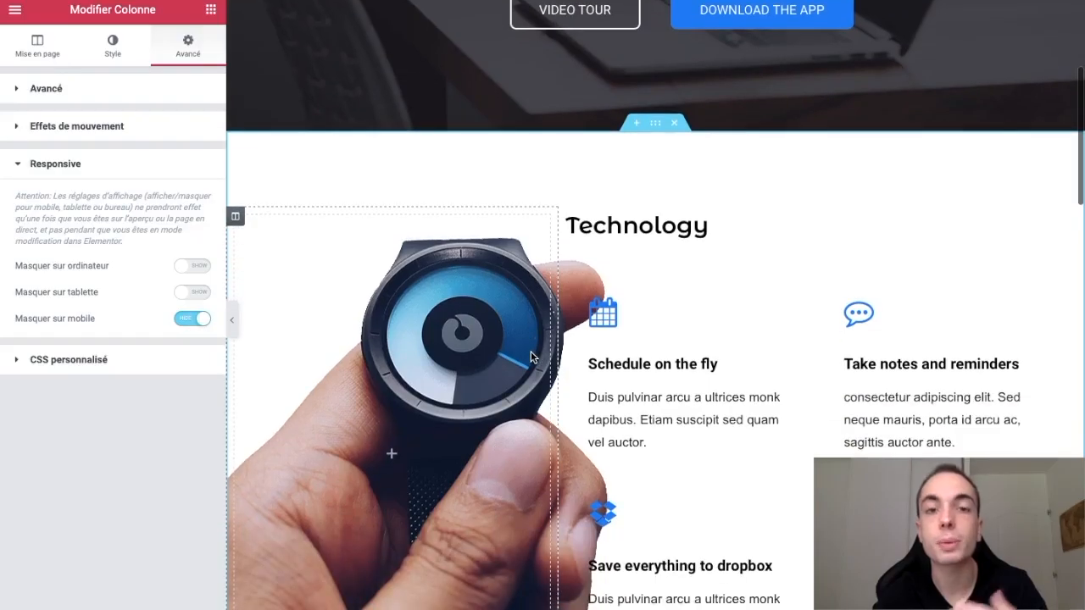
pyautogui.scroll(-1, 530, 351)
pyautogui.scroll(2, 531, 351)
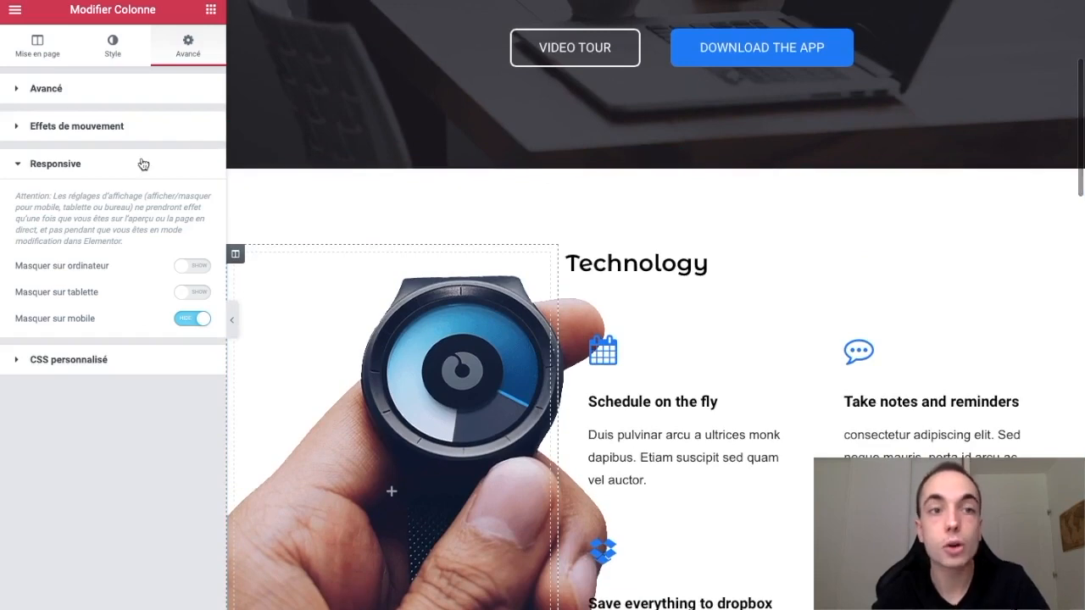
pyautogui.scroll(3, 609, 228)
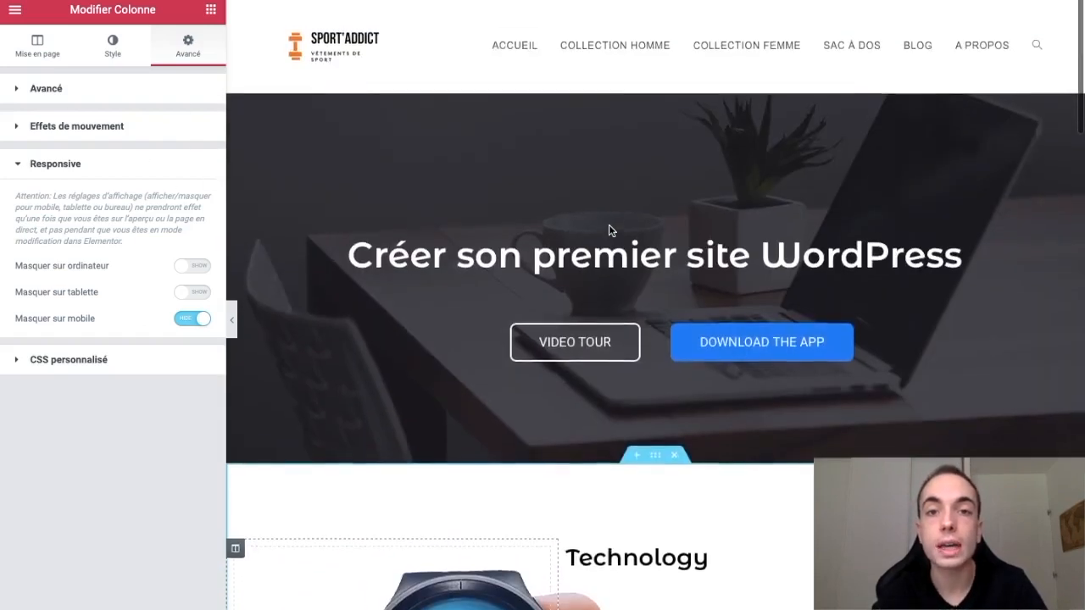
pyautogui.click(656, 85)
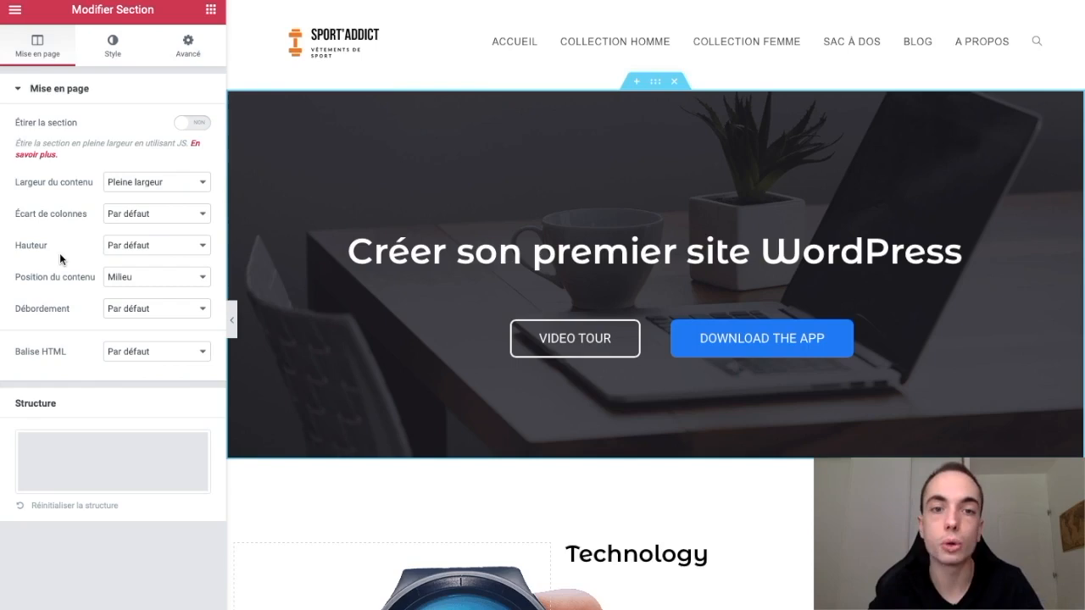
pyautogui.scroll(-4, 675, 435)
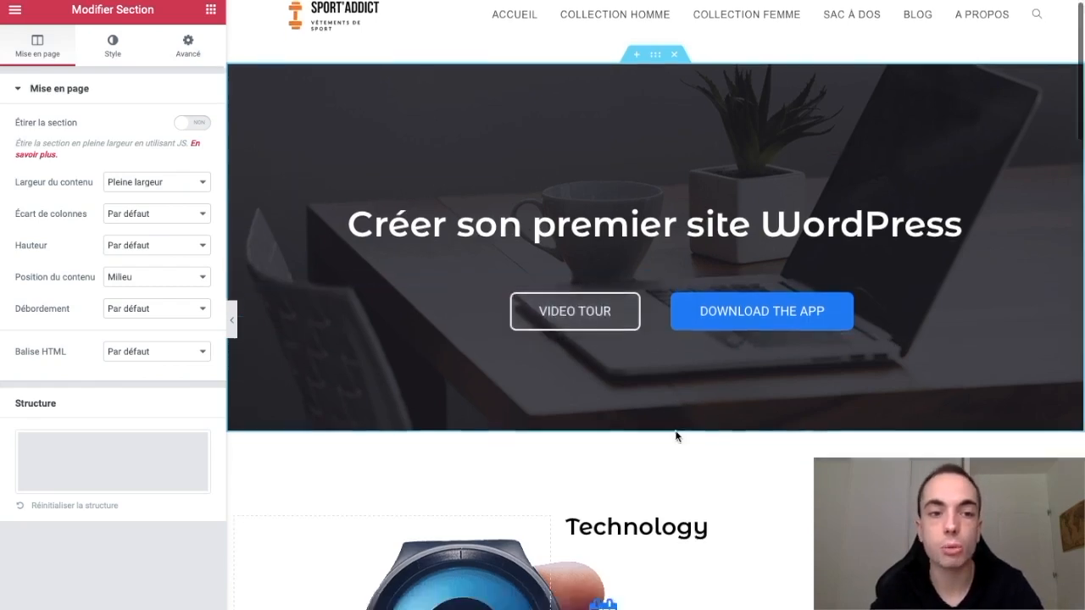
pyautogui.scroll(-3, 675, 436)
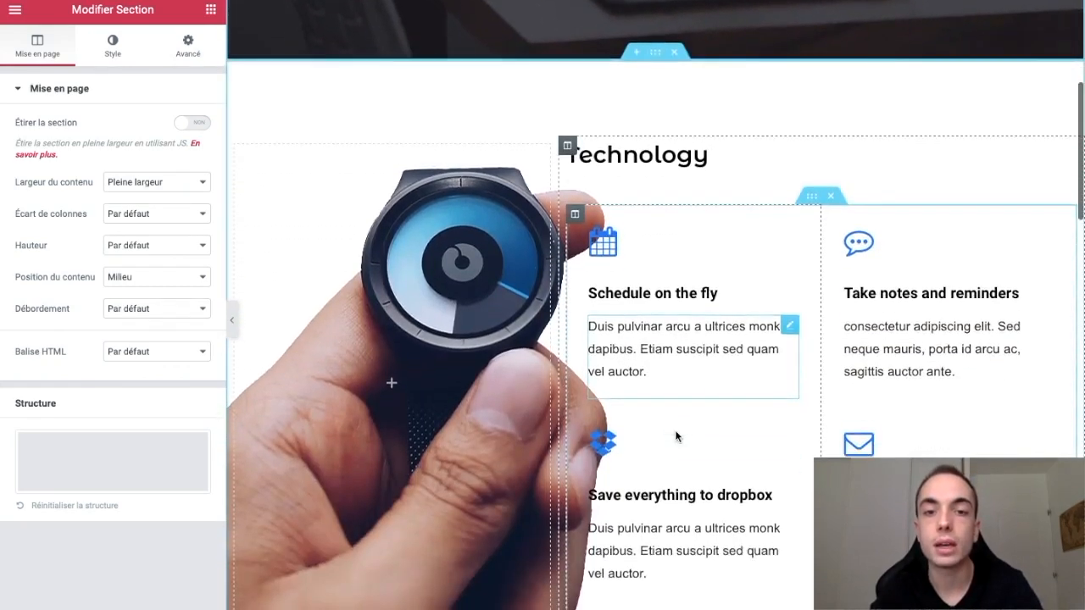
pyautogui.scroll(7, 675, 438)
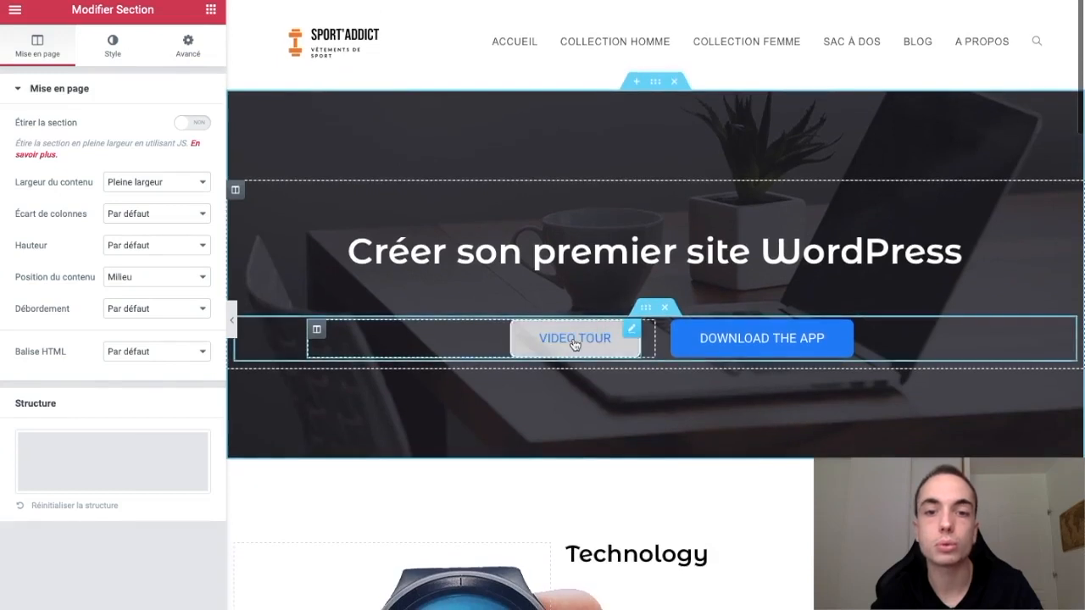
# Change the hero's "Video tour" button text to "Voir la vidéo".
pyautogui.click(585, 340)
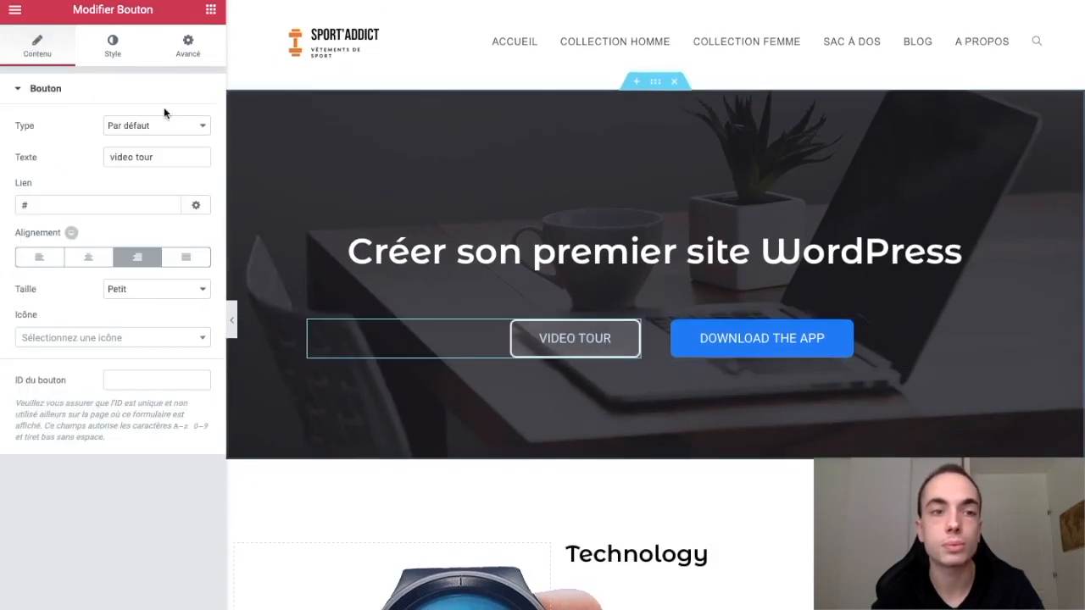
pyautogui.moveTo(163, 155); pyautogui.dragTo(34, 155)
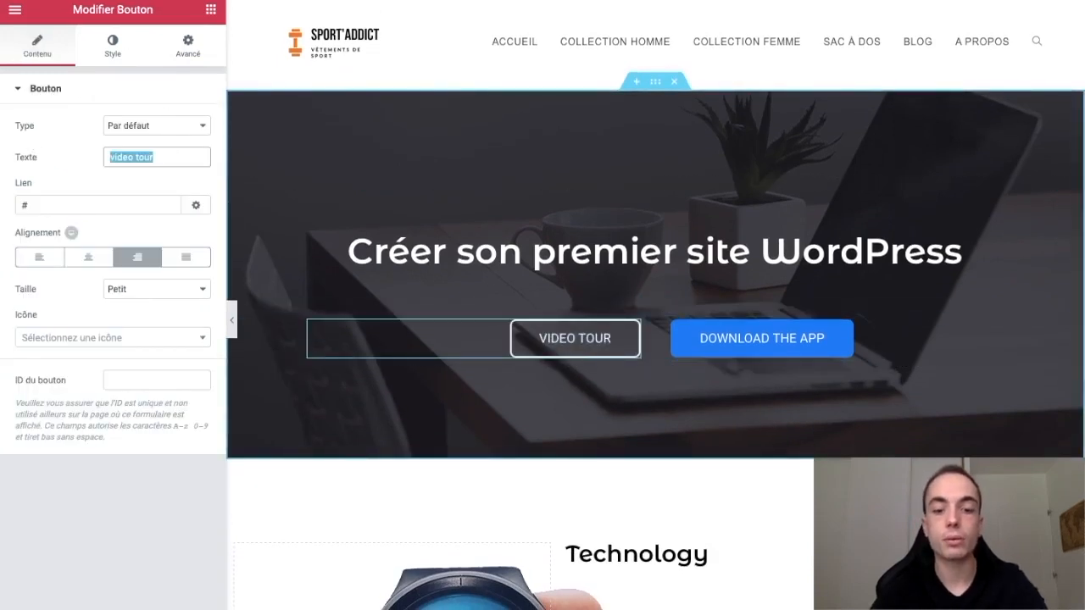
pyautogui.write('Voir la vidéo')
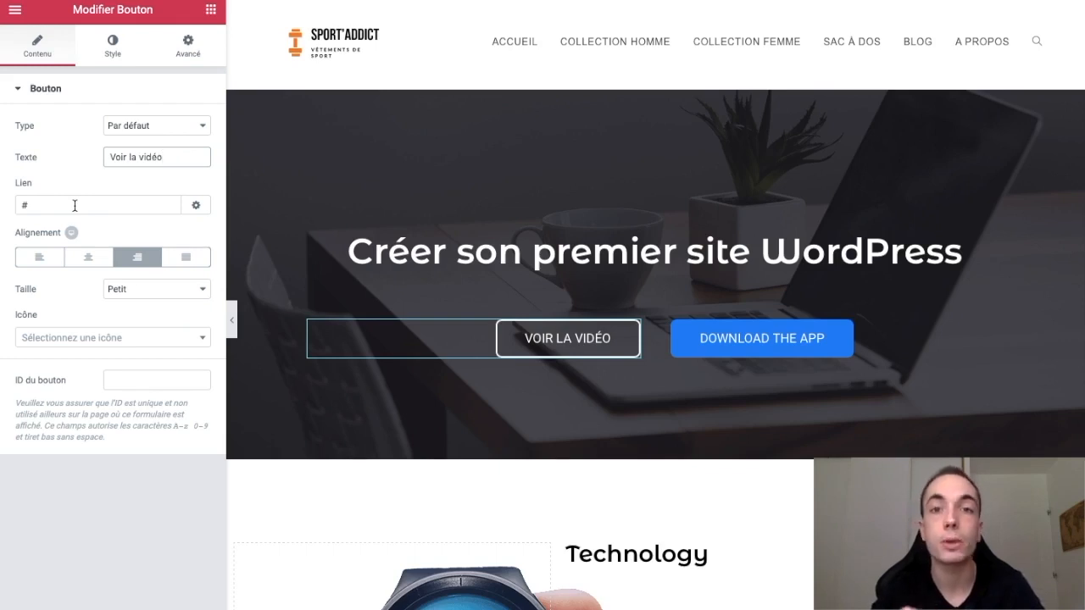
pyautogui.click(136, 291)
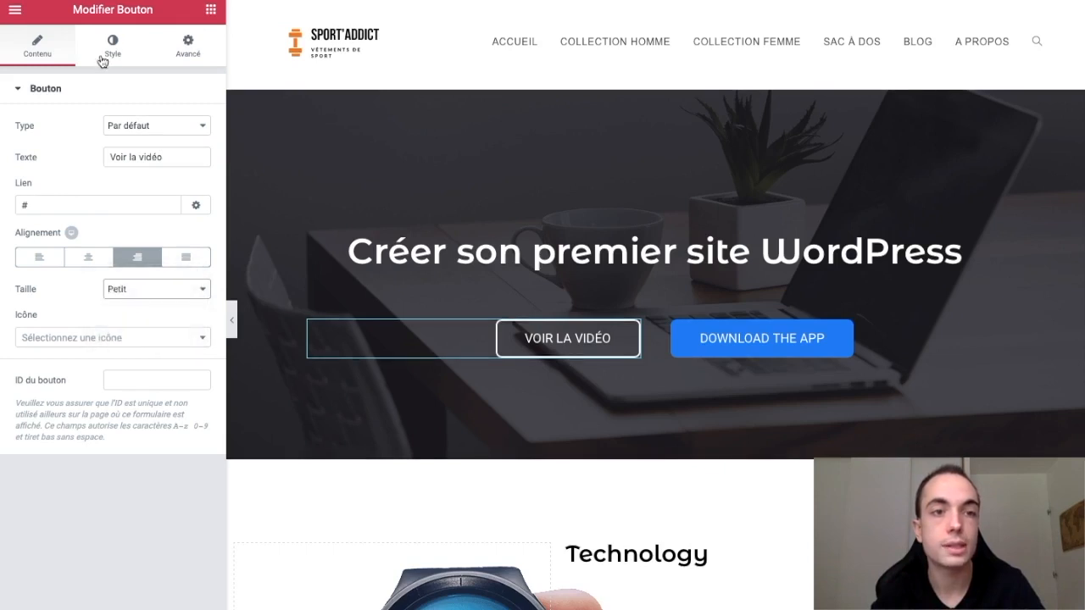
# Give the "Voir la vidéo" button an opaque white (#ffffff) background and black text in its normal state.
pyautogui.click(109, 49)
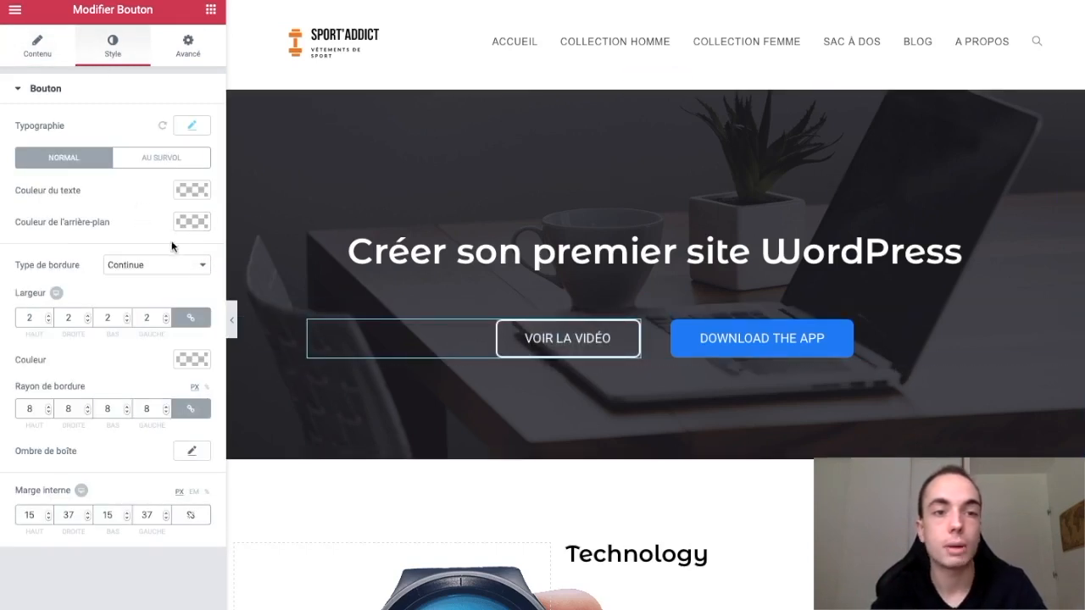
pyautogui.click(192, 222)
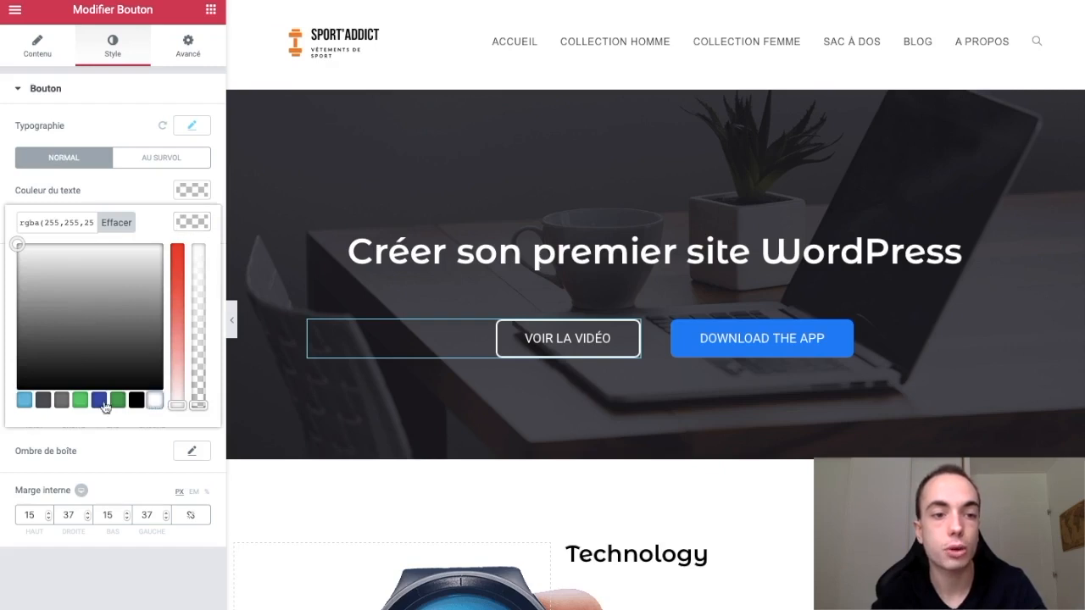
pyautogui.moveTo(197, 403); pyautogui.dragTo(197, 248)
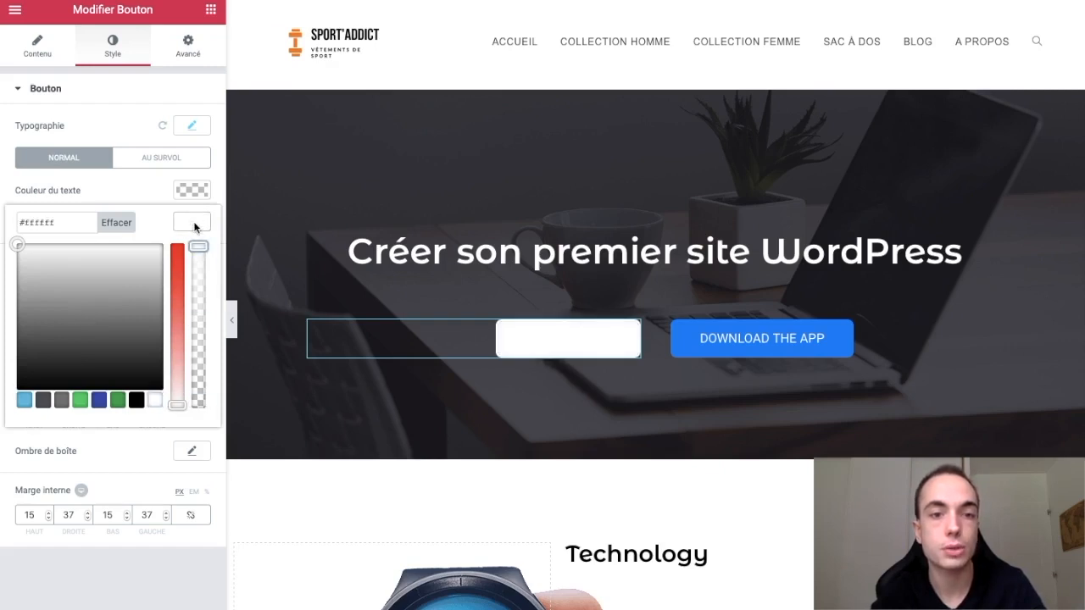
pyautogui.click(195, 224)
pyautogui.click(192, 192)
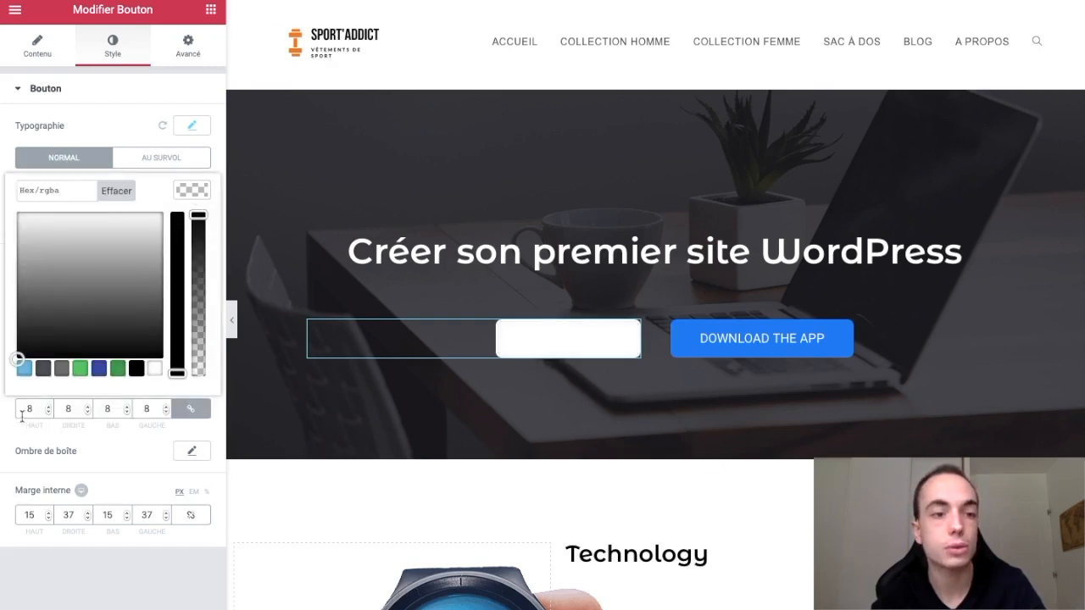
pyautogui.click(136, 370)
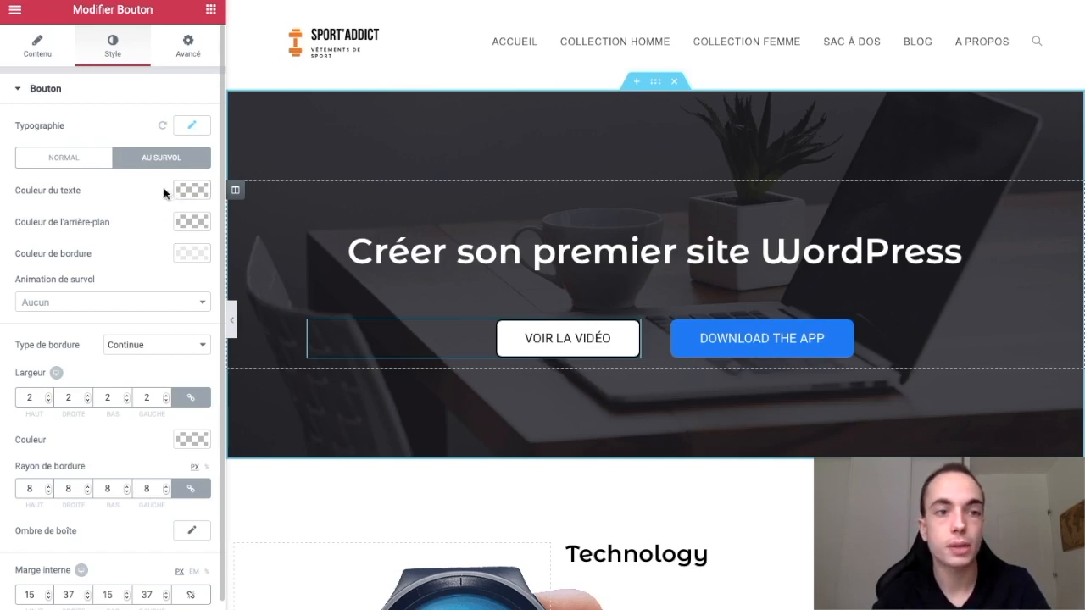
# Set the "Voir la vidéo" button's hover state to white text on a red background.
pyautogui.click(201, 193)
pyautogui.click(154, 369)
pyautogui.click(193, 198)
pyautogui.click(191, 222)
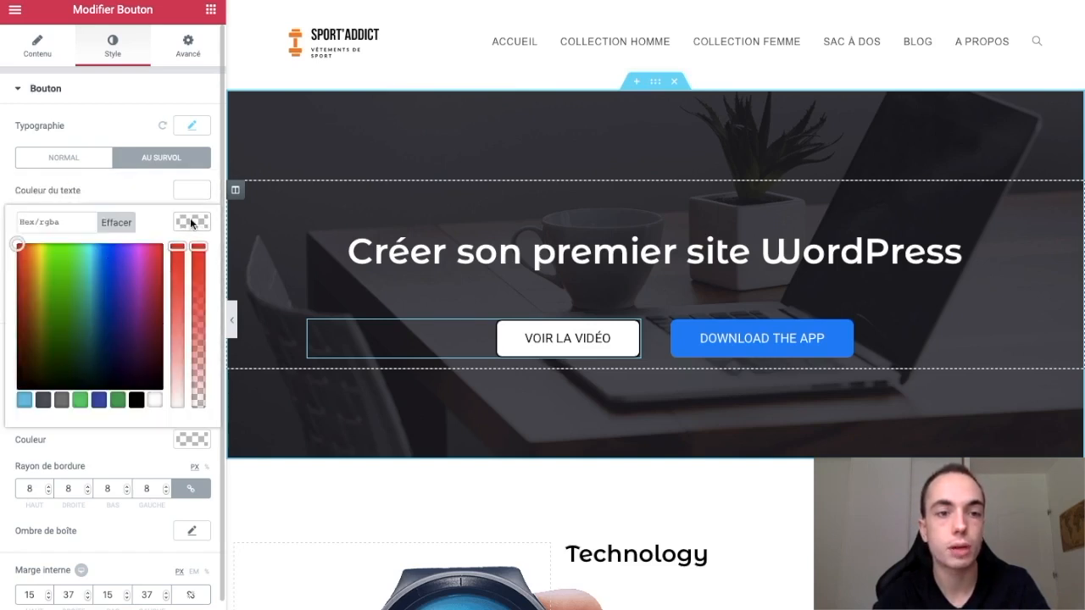
pyautogui.moveTo(19, 245); pyautogui.dragTo(2, 234)
pyautogui.click(191, 227)
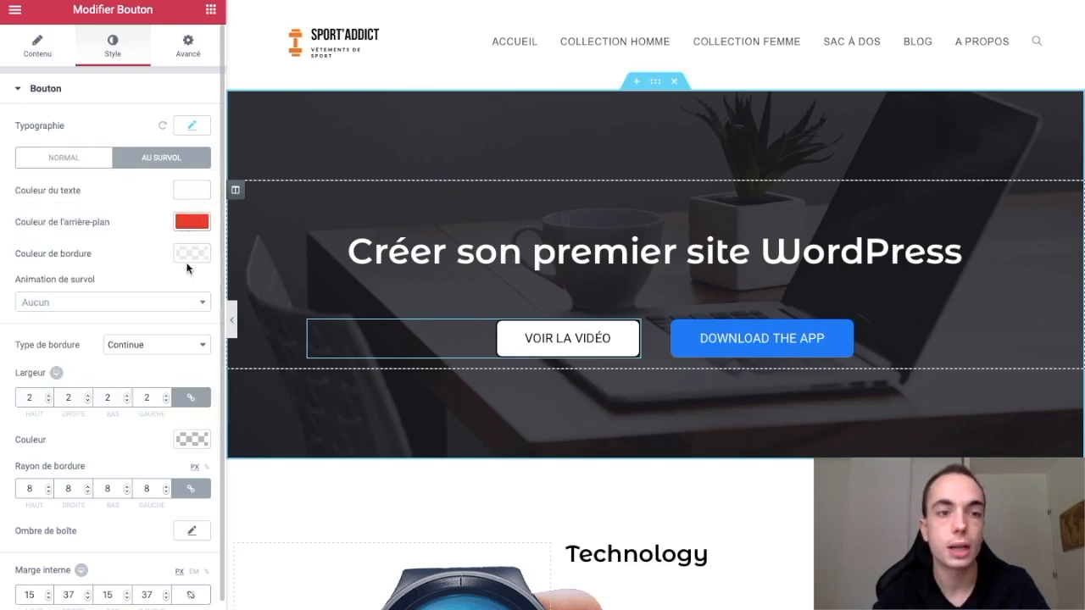
# Make the button's hover border colour fully transparent and apply the Grow hover animation.
pyautogui.click(192, 254)
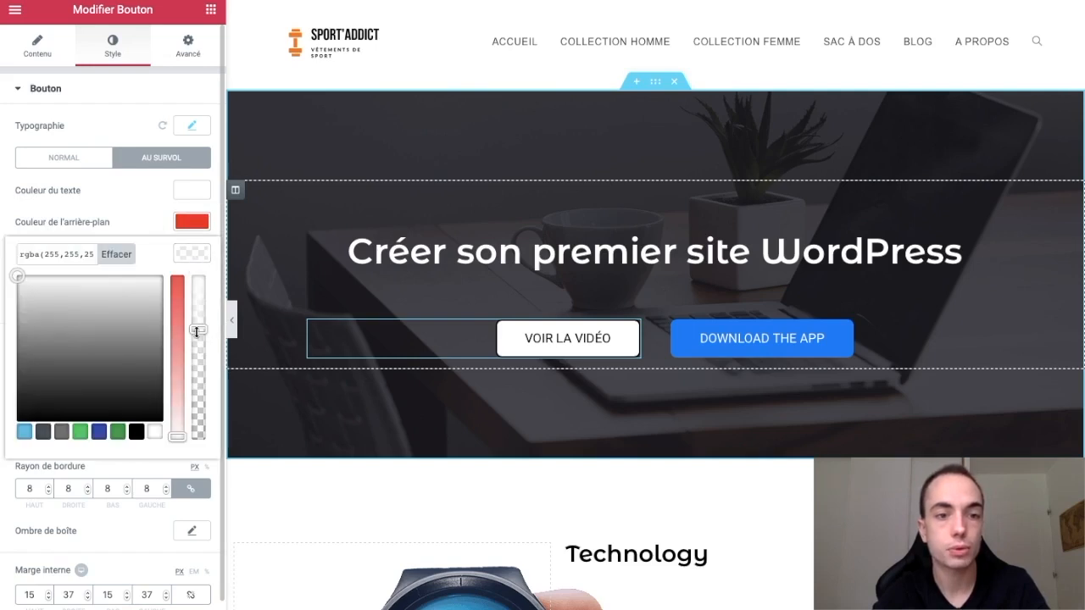
pyautogui.click(197, 260)
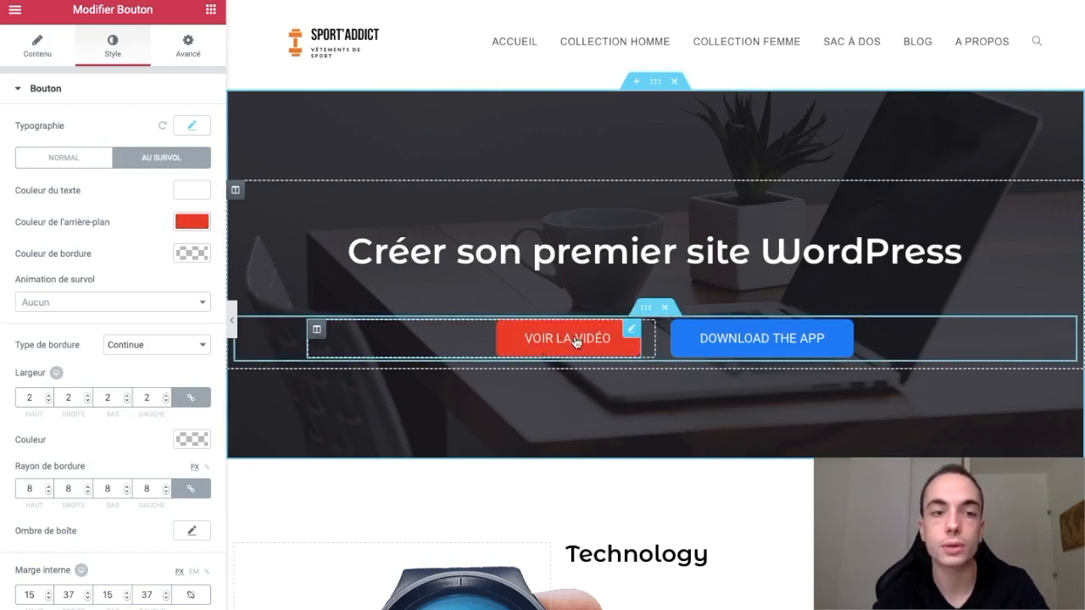
pyautogui.click(99, 303)
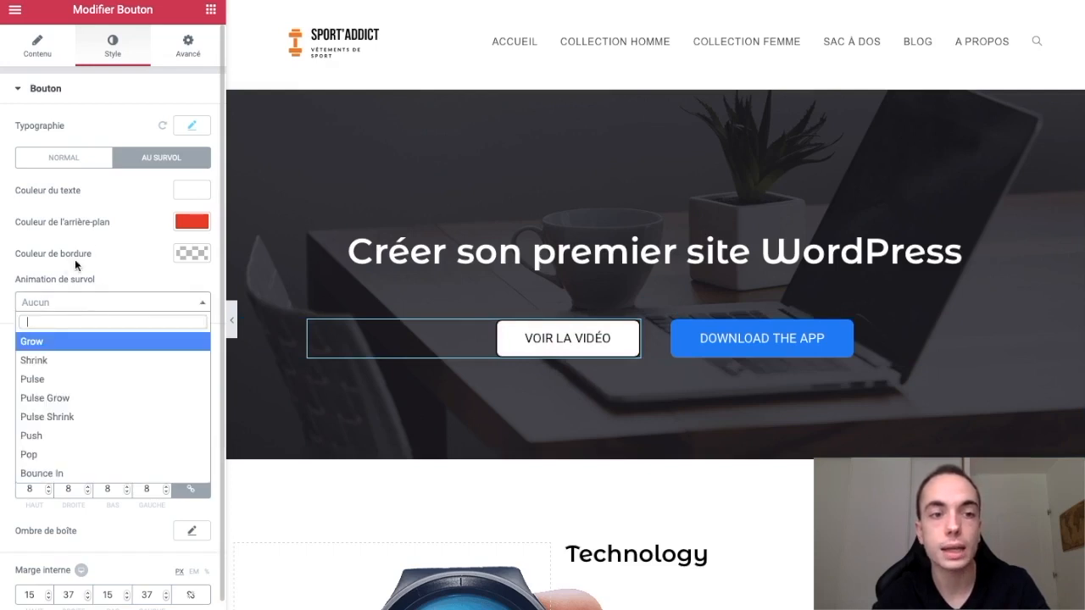
pyautogui.click(66, 342)
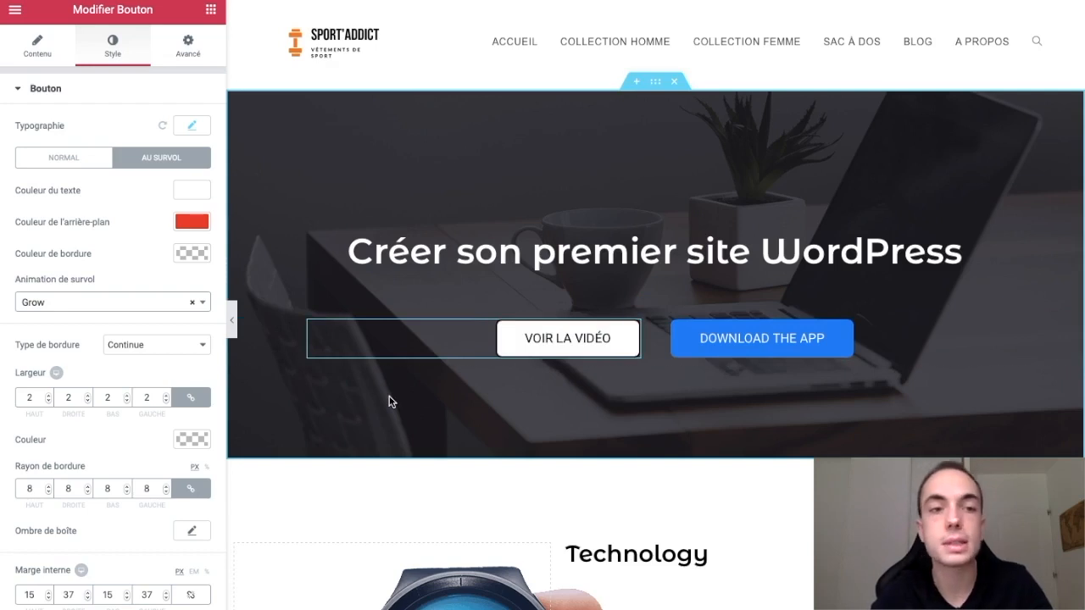
pyautogui.click(61, 159)
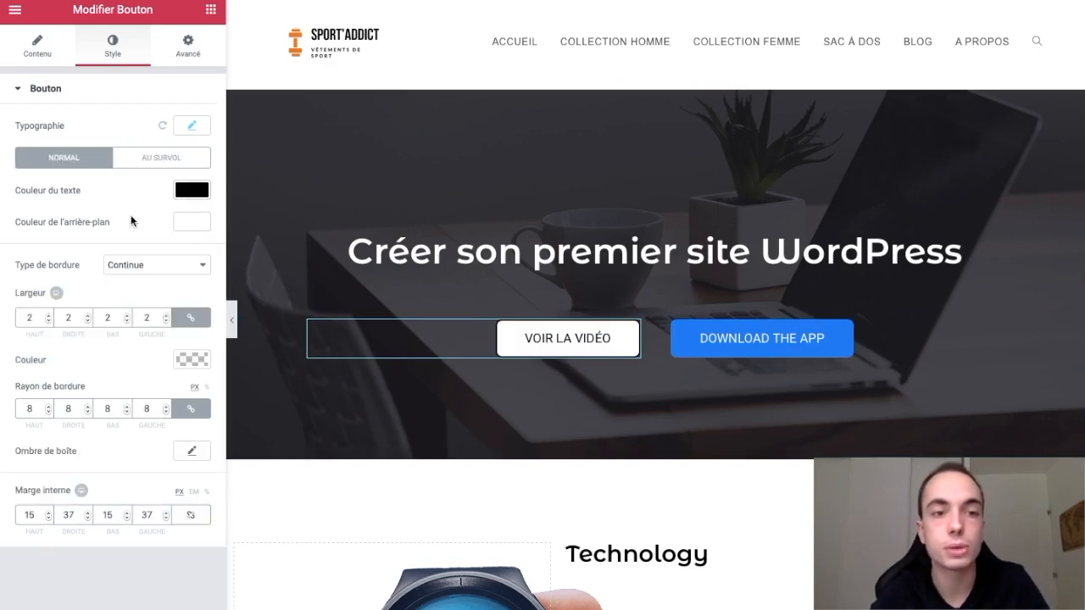
pyautogui.click(139, 159)
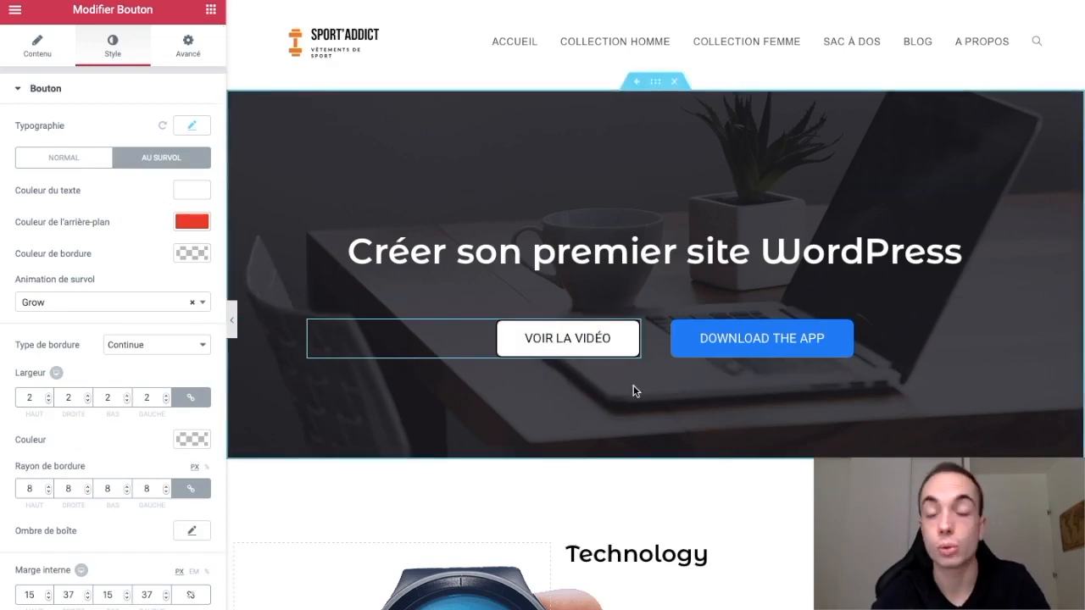
# Replace the paragraph under "Schedule on the fly" in the Technology section with "Découvrir Elementor".
pyautogui.scroll(-6, 705, 479)
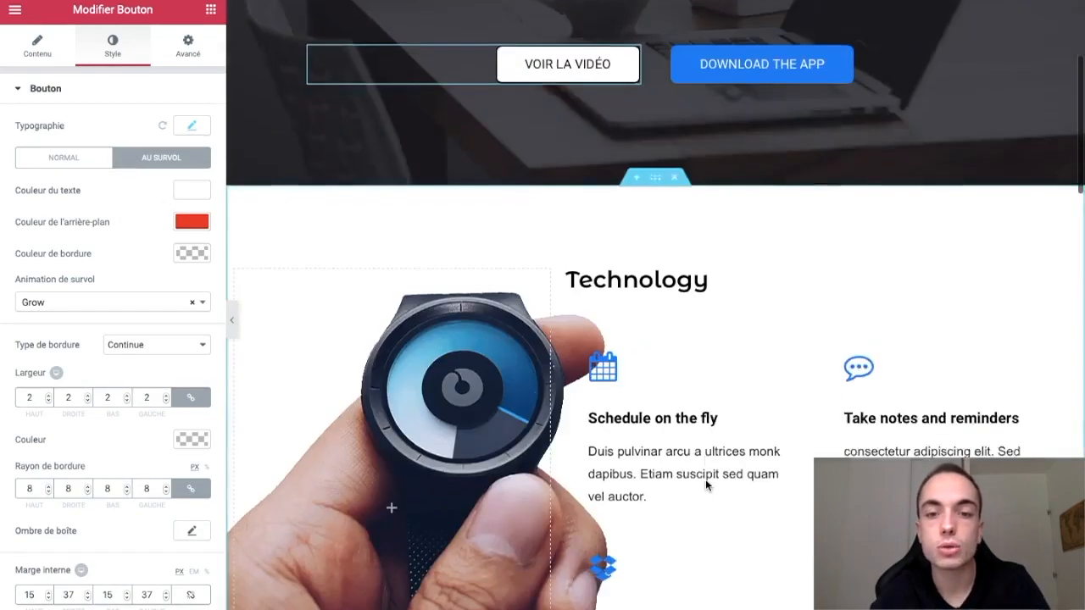
pyautogui.click(697, 218)
pyautogui.tripleClick(697, 218)
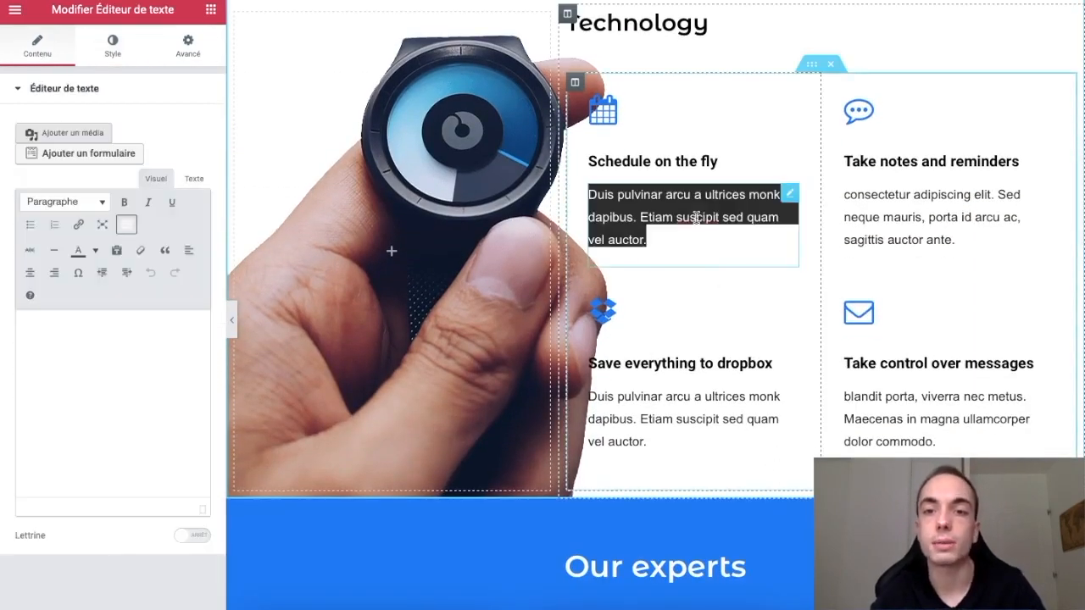
pyautogui.write('Découvr')
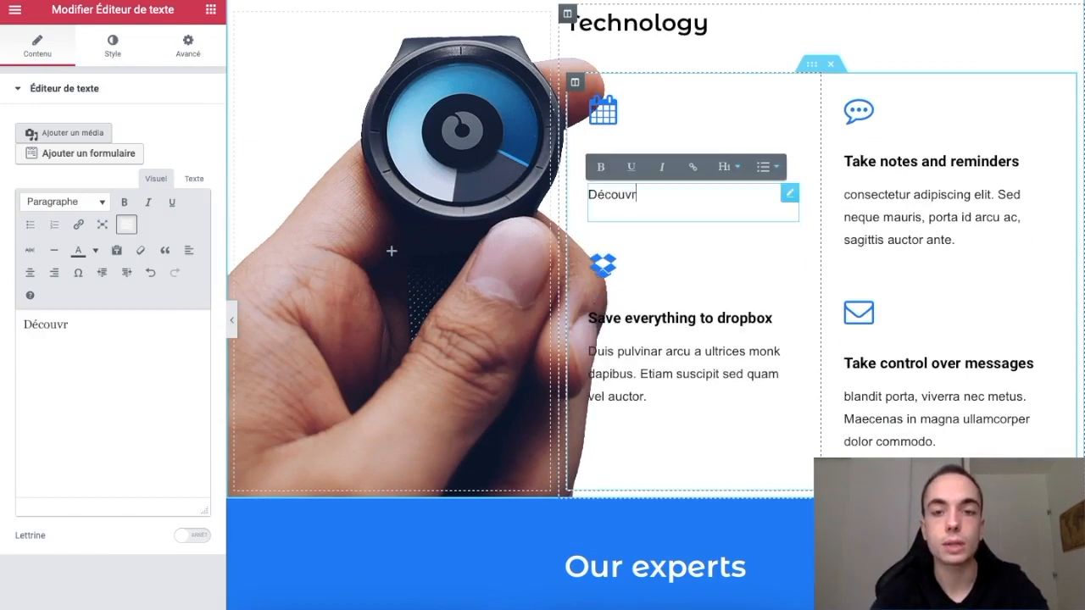
pyautogui.write('ir Element')
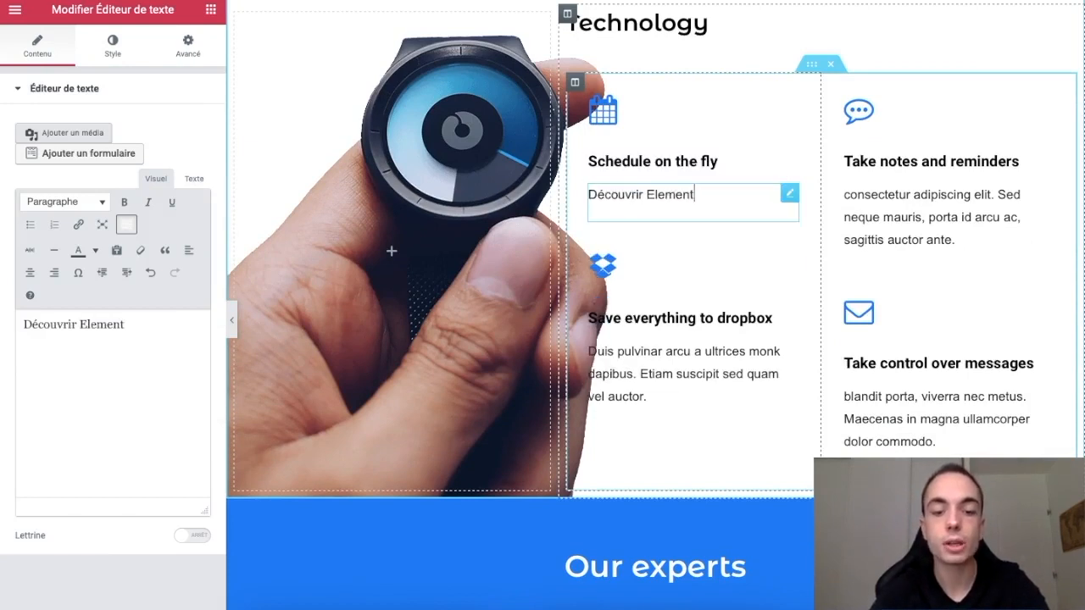
# Delete the Dropbox icon above the "Save everything to dropbox" heading.
pyautogui.scroll(-2, 731, 269)
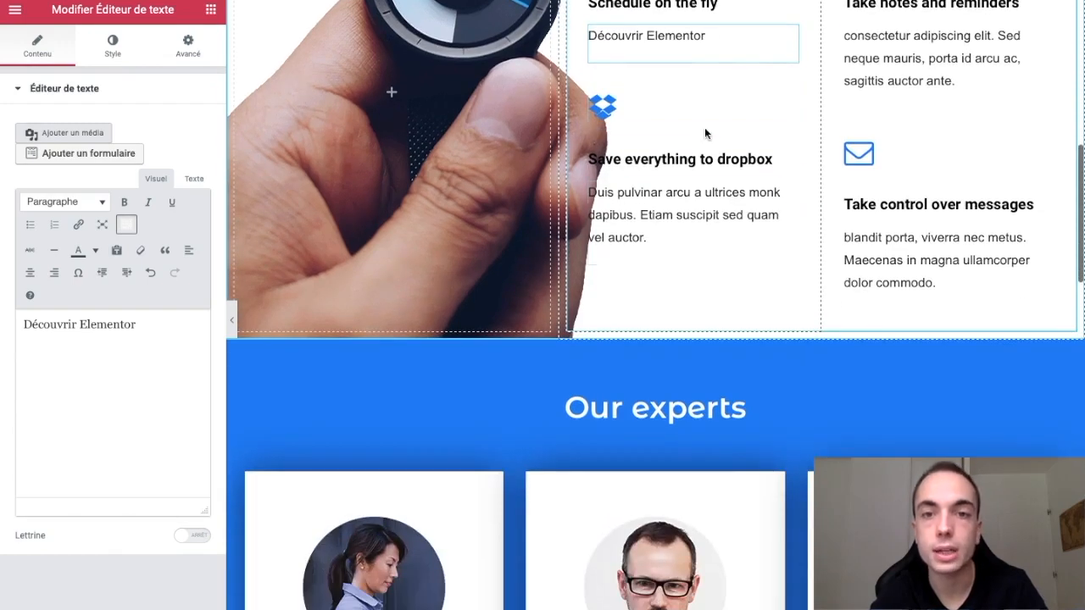
pyautogui.scroll(1, 701, 146)
pyautogui.rightClick(793, 206)
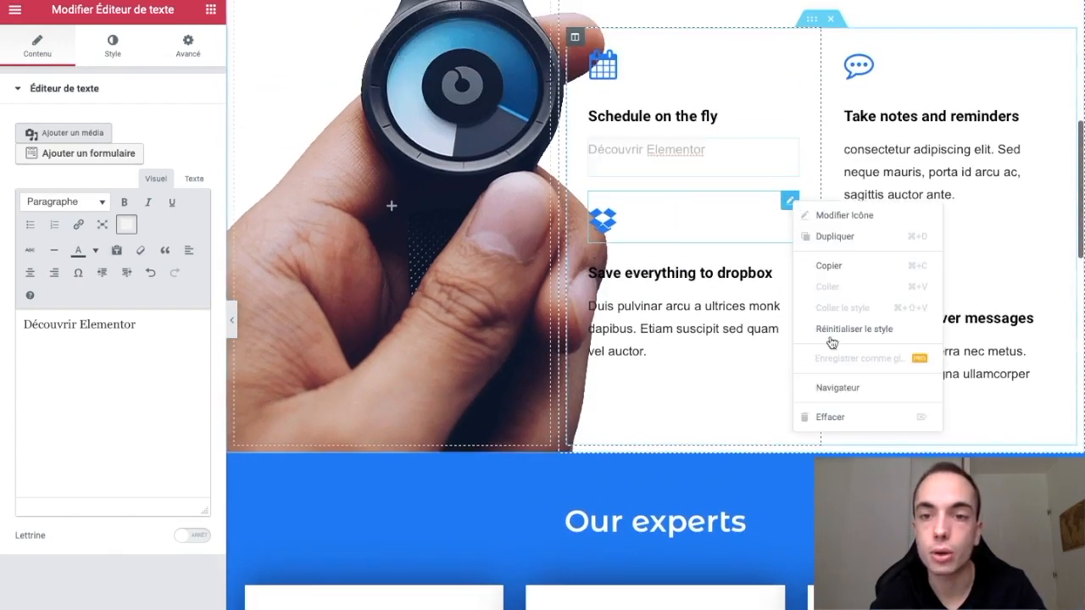
pyautogui.click(843, 417)
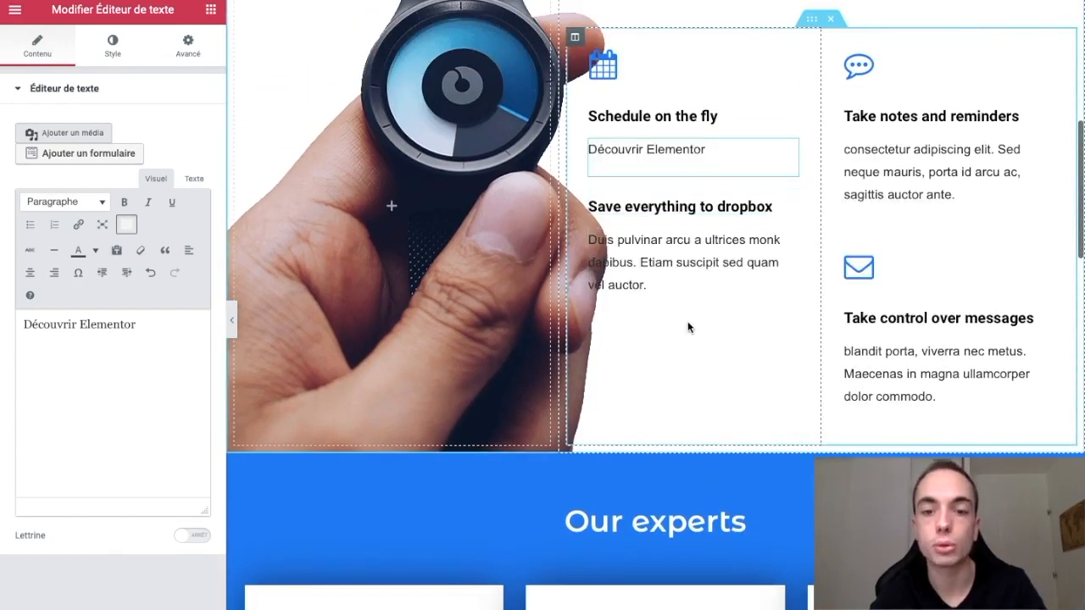
# Copy the middle expert's photo in the "Our experts" section, paste it below the original and delete the duplicate.
pyautogui.scroll(2, 449, 201)
pyautogui.click(449, 203)
pyautogui.scroll(-1, 536, 304)
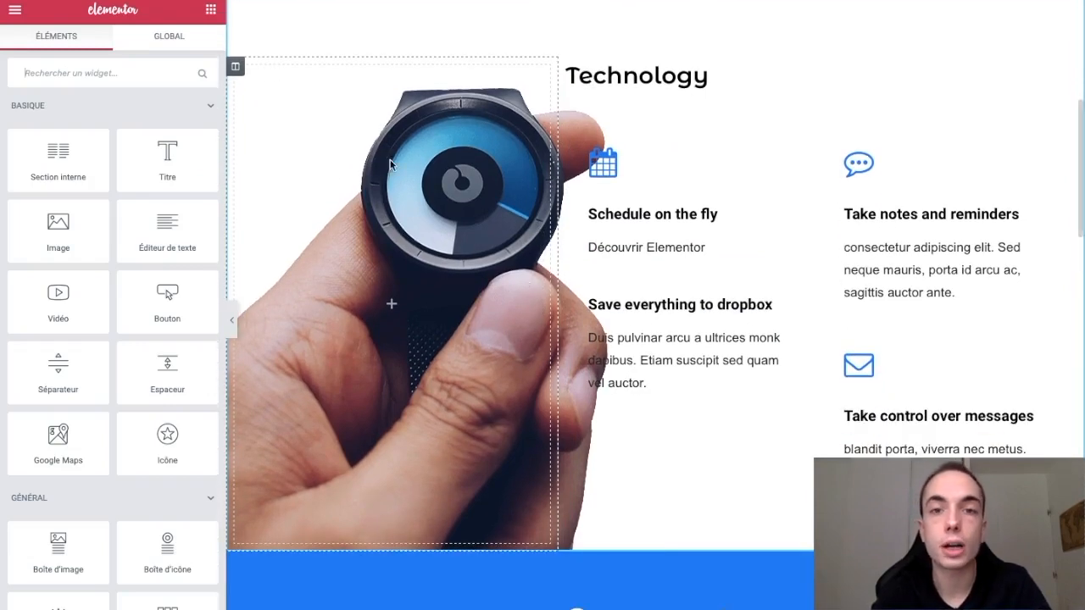
pyautogui.scroll(-3, 497, 315)
pyautogui.scroll(-4, 593, 344)
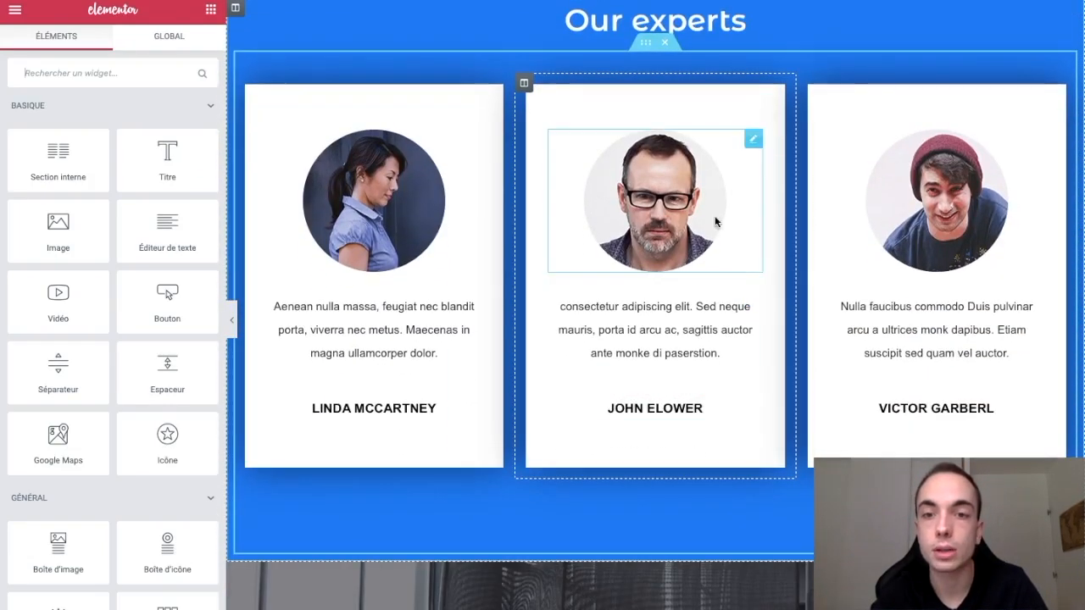
pyautogui.rightClick(753, 148)
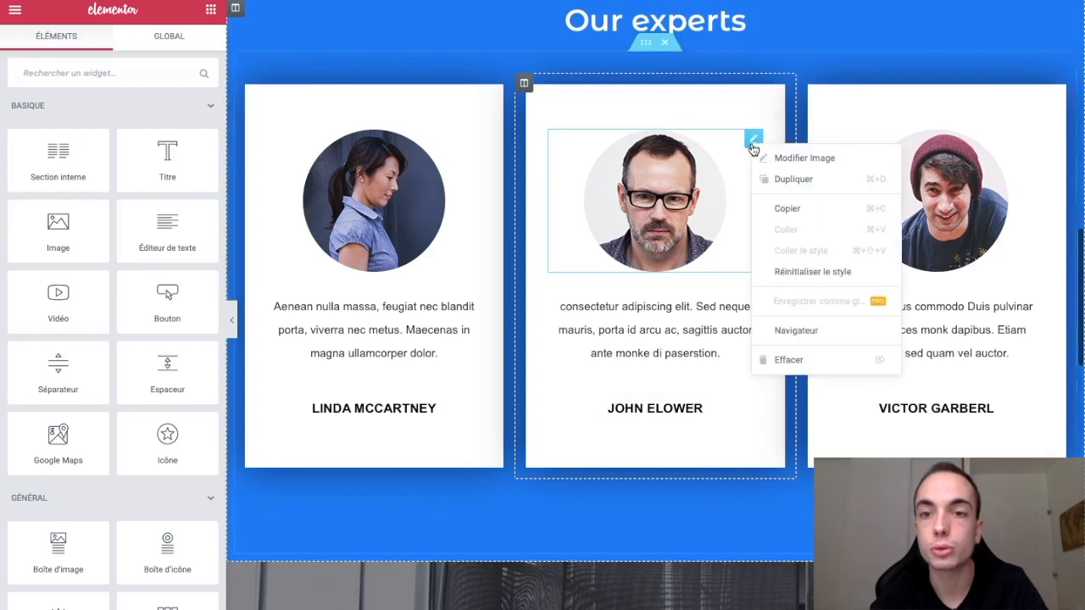
pyautogui.click(797, 216)
pyautogui.rightClick(753, 142)
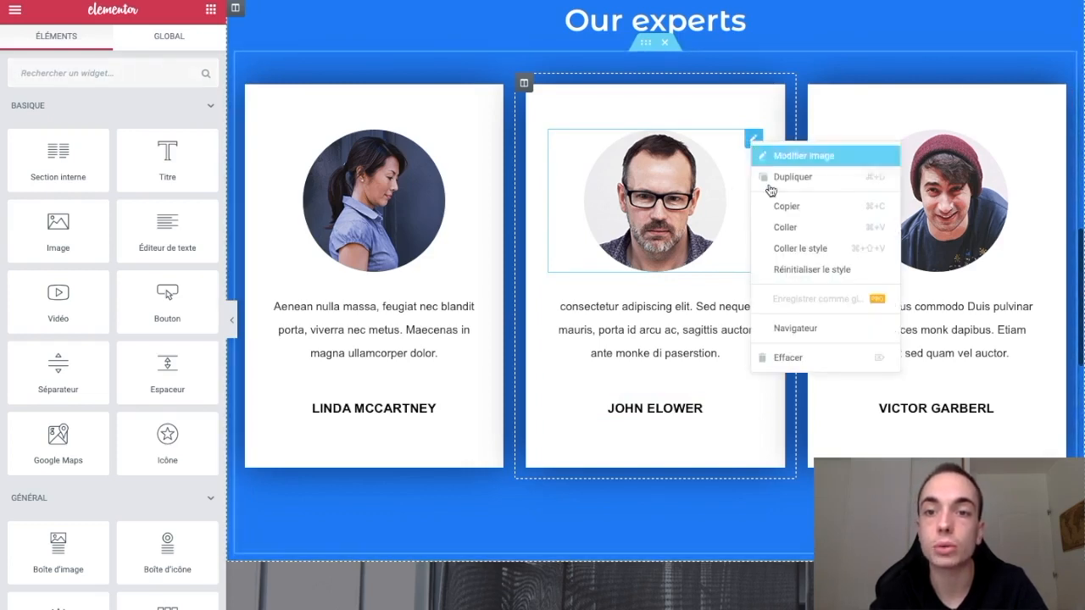
pyautogui.click(788, 229)
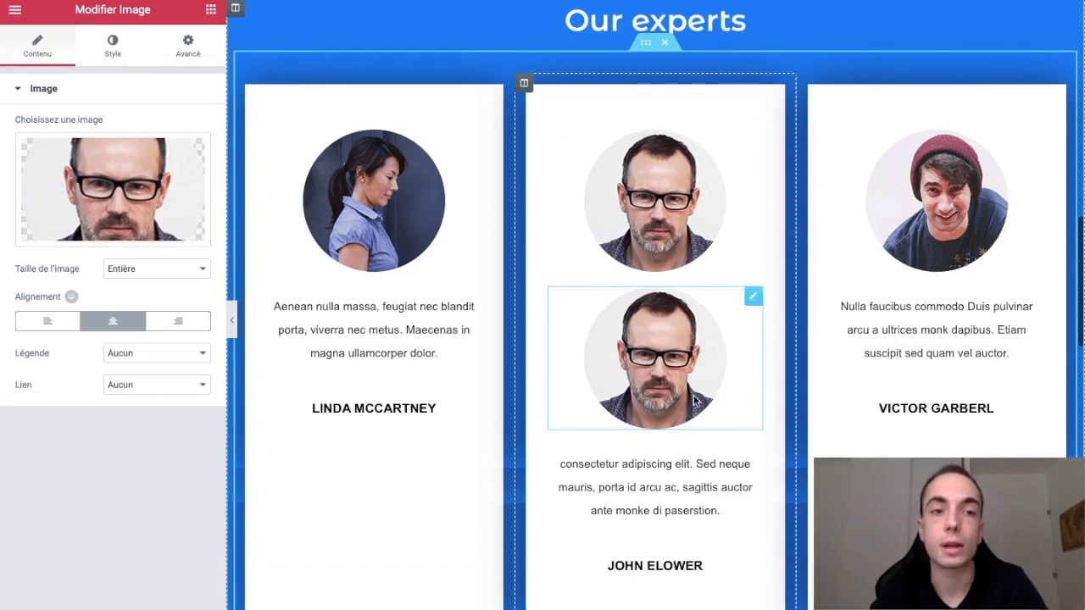
pyautogui.rightClick(753, 298)
pyautogui.click(784, 516)
# Paste the copied expert photo below the masso logo in the "Our clients" section and delete it again.
pyautogui.scroll(-10, 724, 459)
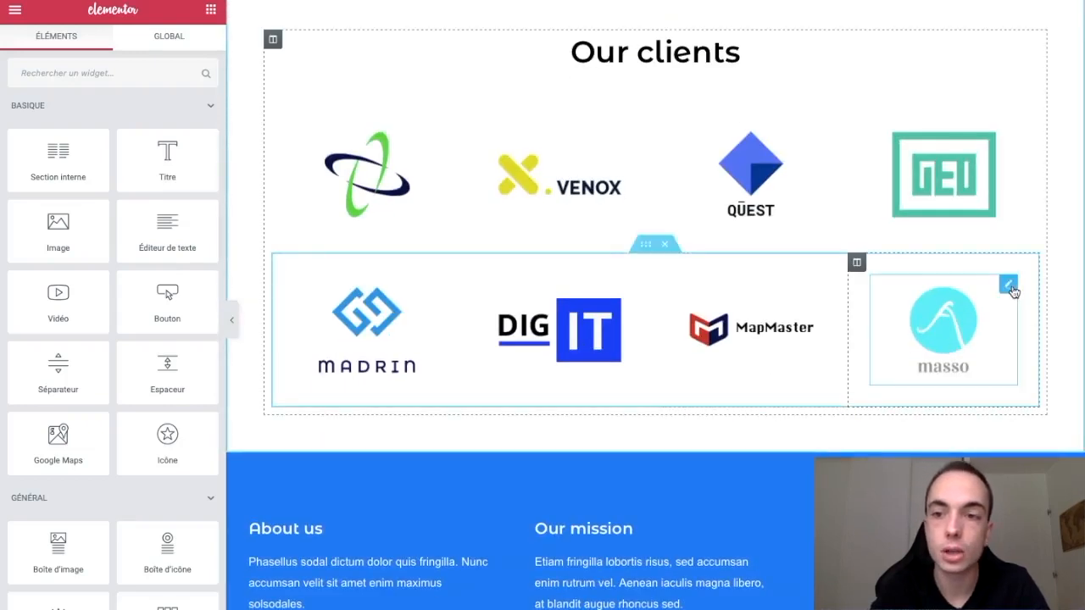
pyautogui.rightClick(939, 278)
pyautogui.click(1000, 373)
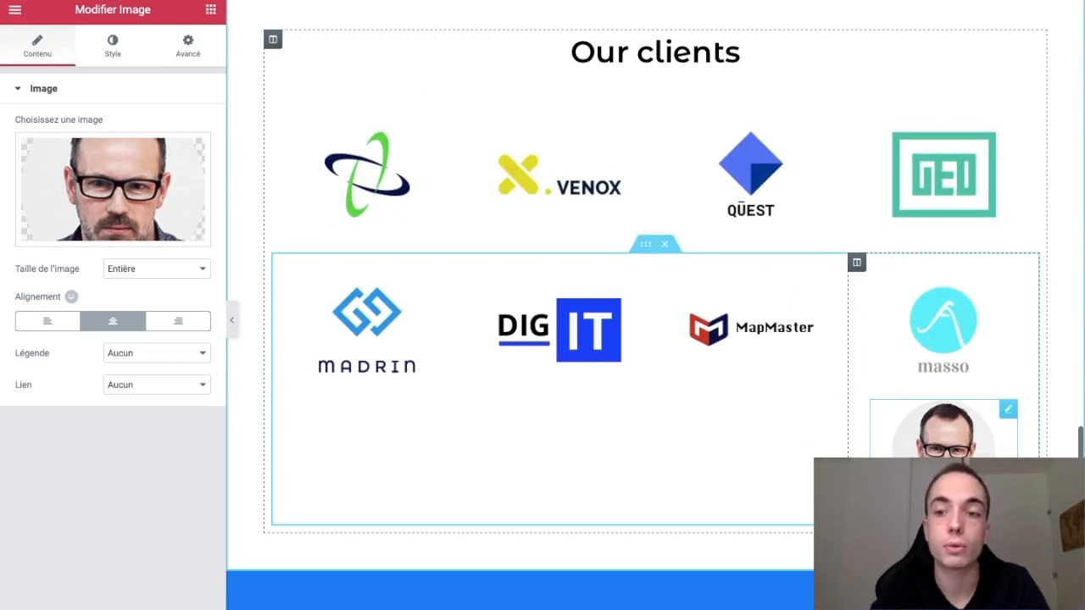
pyautogui.rightClick(1010, 411)
pyautogui.click(987, 595)
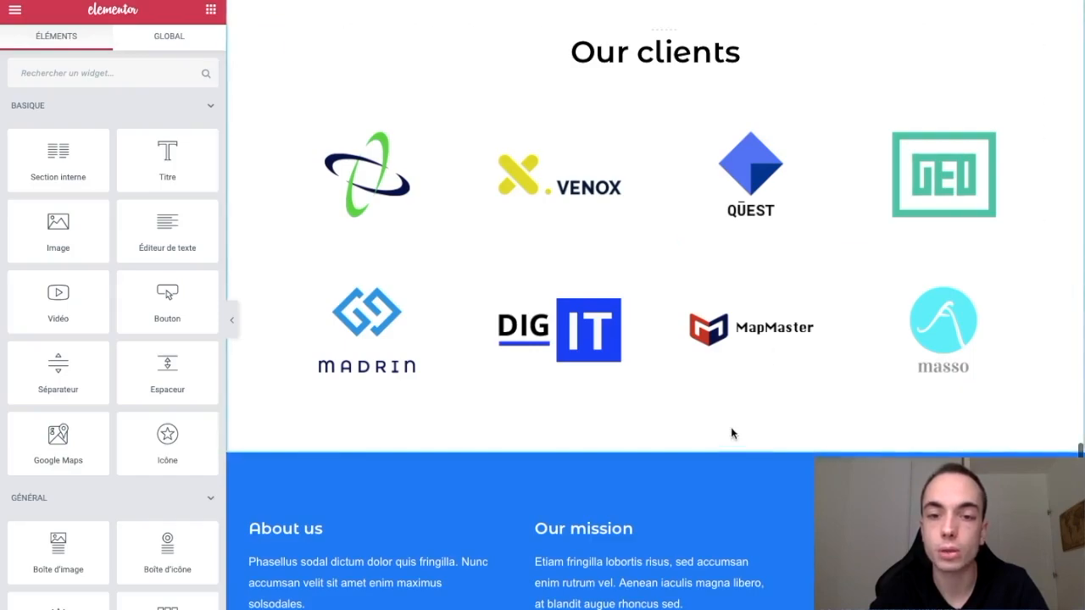
# Delete all the template sections so the page is empty.
pyautogui.scroll(-1, 732, 430)
pyautogui.scroll(5, 734, 260)
pyautogui.scroll(15, 732, 254)
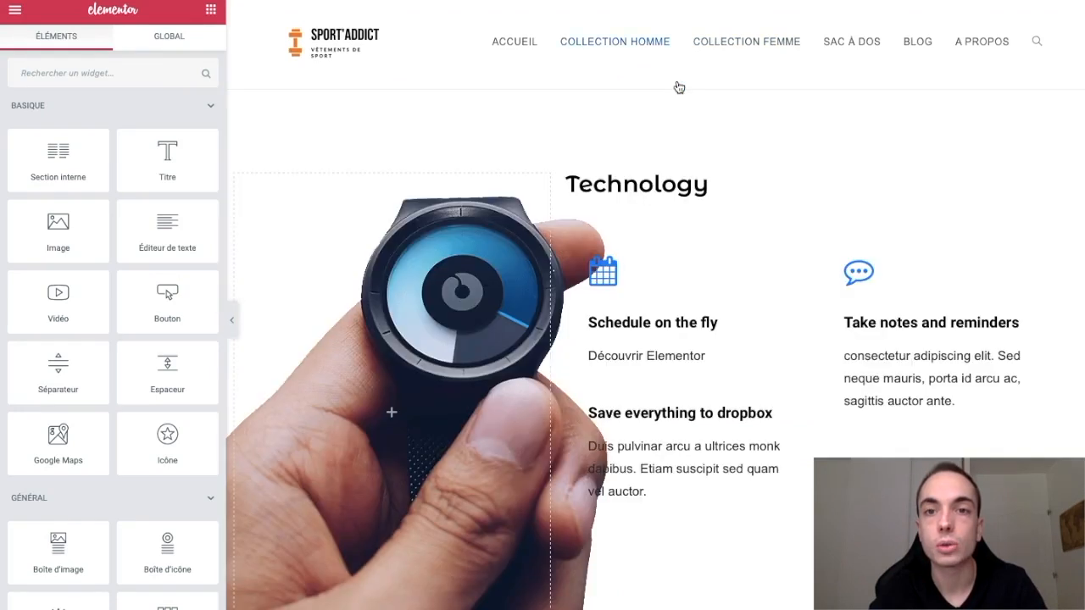
pyautogui.click(676, 82)
pyautogui.click(676, 82)
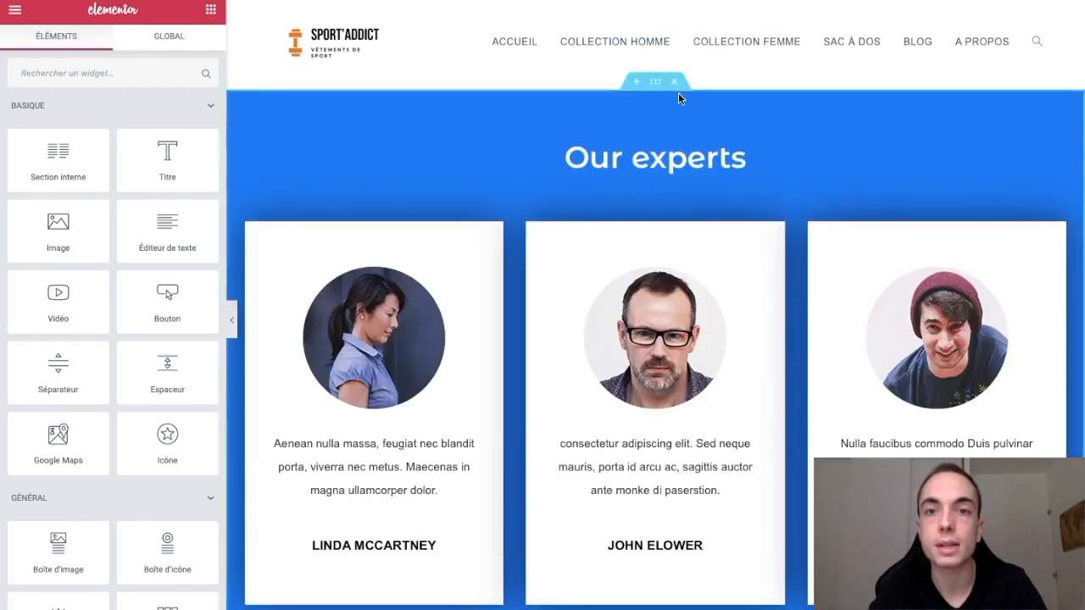
pyautogui.click(676, 82)
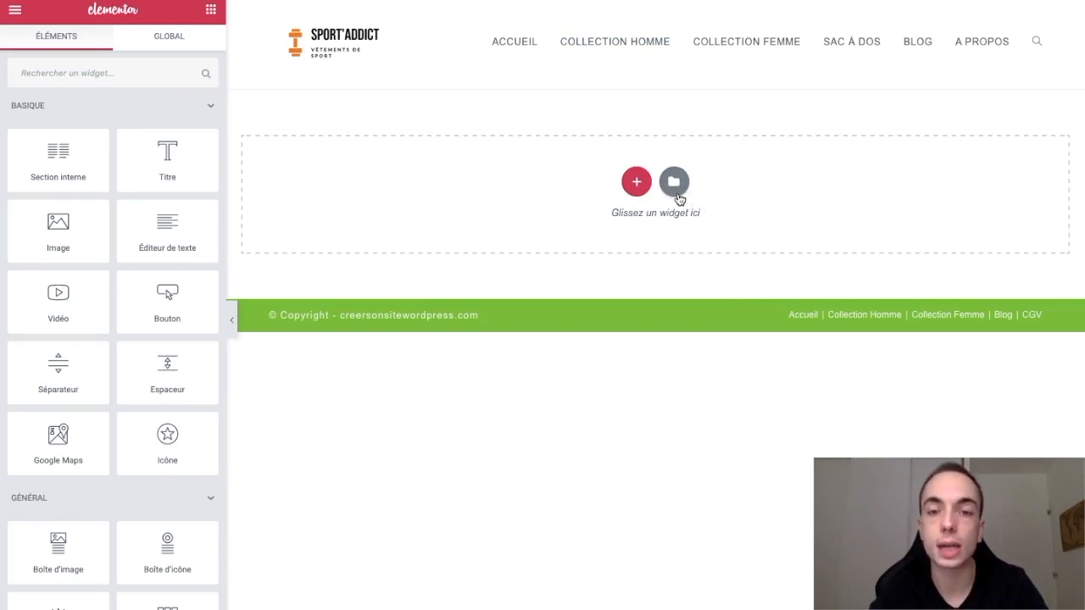
# Add a single-column section to the empty page and insert a Titre widget in it.
pyautogui.click(636, 183)
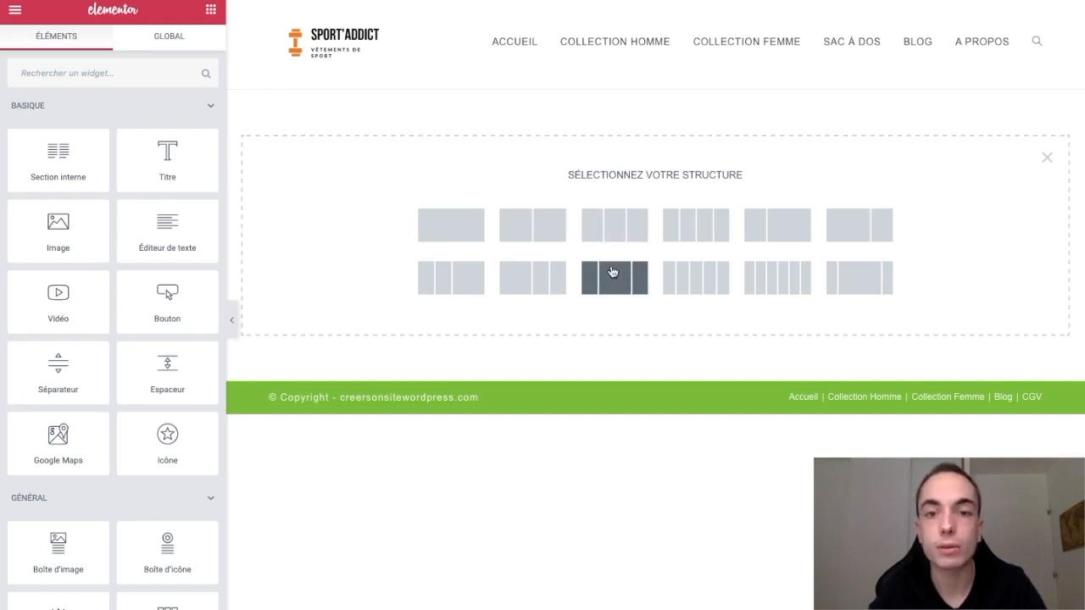
pyautogui.click(453, 234)
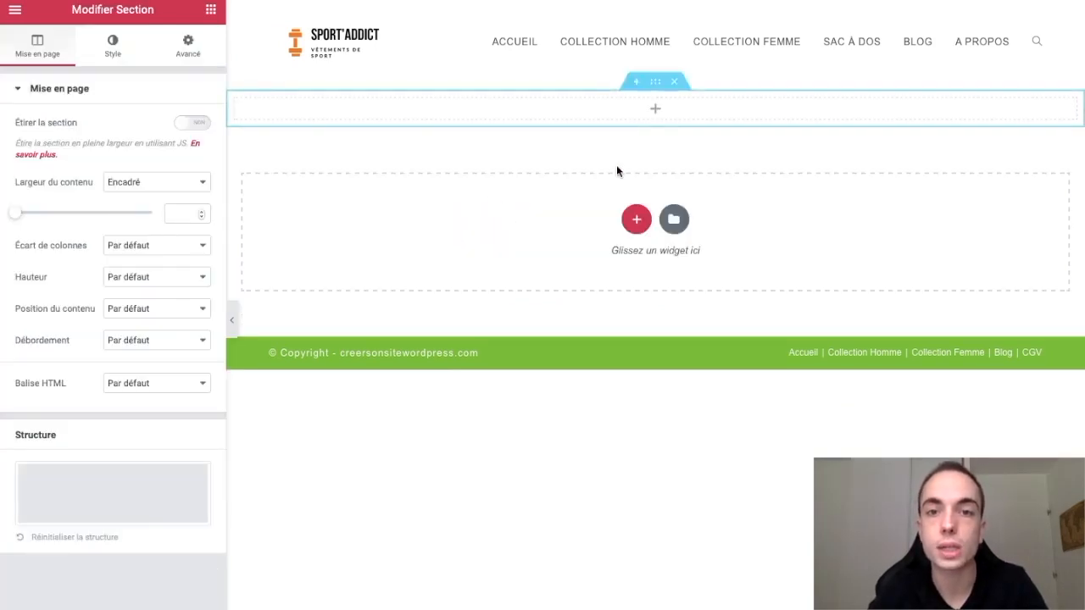
pyautogui.click(657, 115)
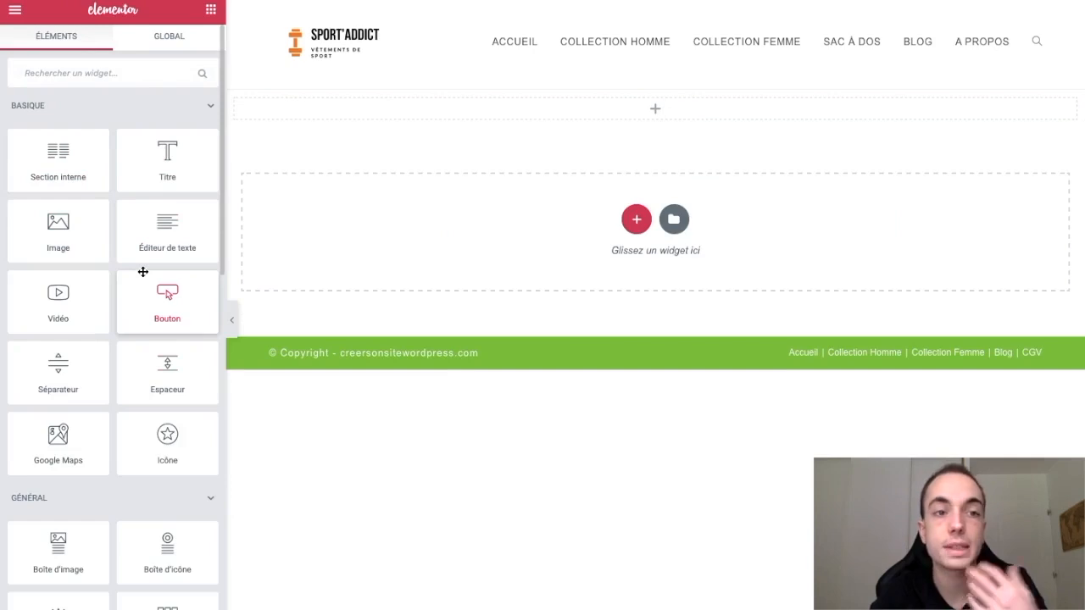
pyautogui.moveTo(167, 160); pyautogui.dragTo(472, 126)
# Replace the heading's placeholder text with "Apprendre à créer un site WordPress Facilement !".
pyautogui.tripleClick(89, 162)
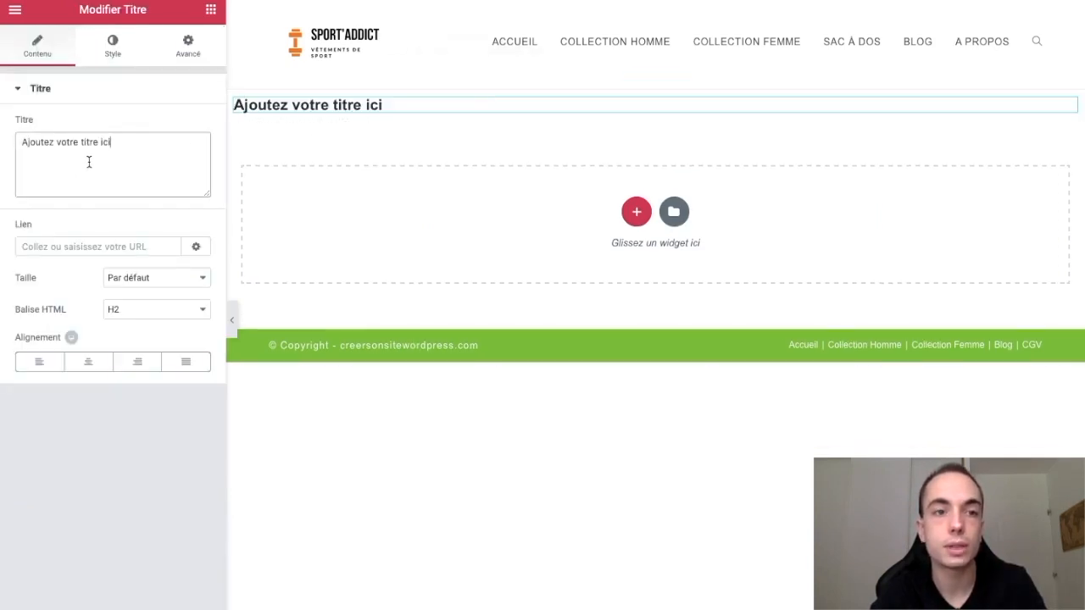
pyautogui.write('D')
pyautogui.press('BackSpace')
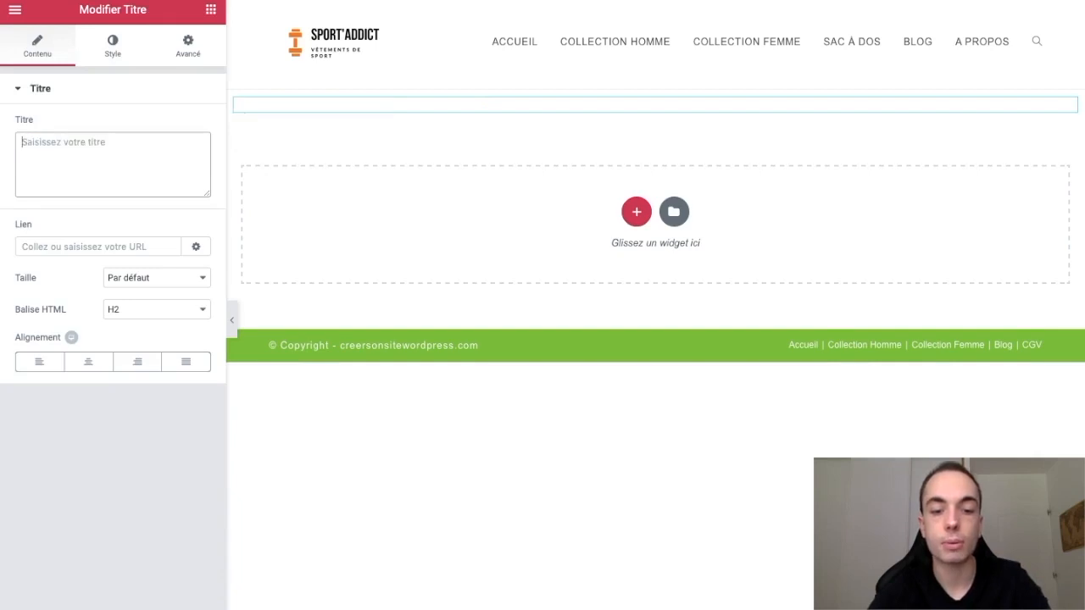
pyautogui.write('Apprendre à')
pyautogui.write(' créer un site ')
pyautogui.write('wro')
pyautogui.press('BackSpace')
pyautogui.press('BackSpace')
pyautogui.press('BackSpace')
pyautogui.write('WordPress Facilement !')
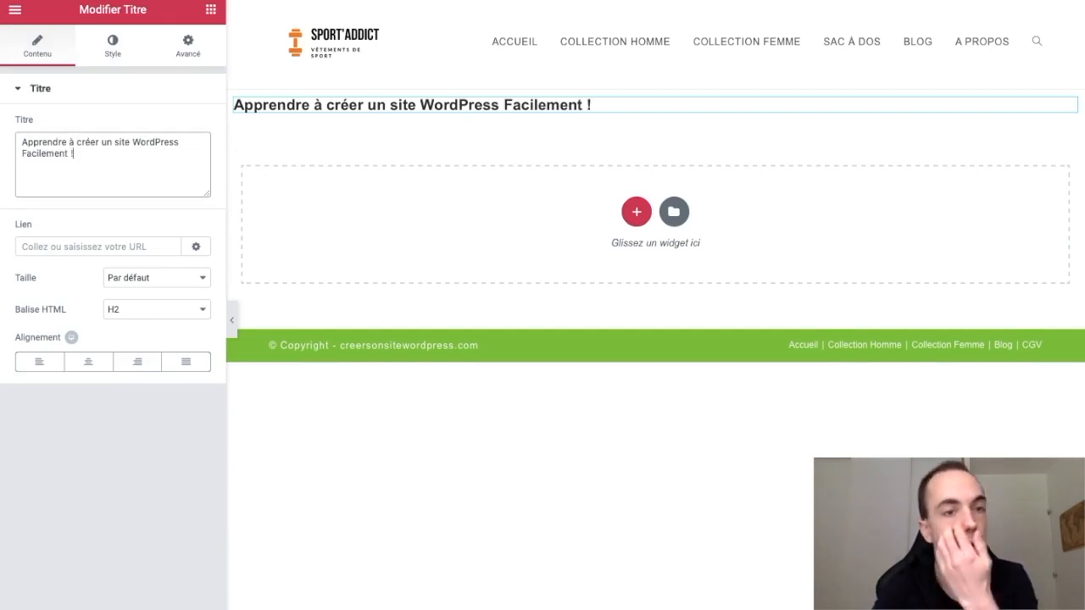
# Try the Moyen and XL sizes on the heading and settle on Grand.
pyautogui.click(148, 280)
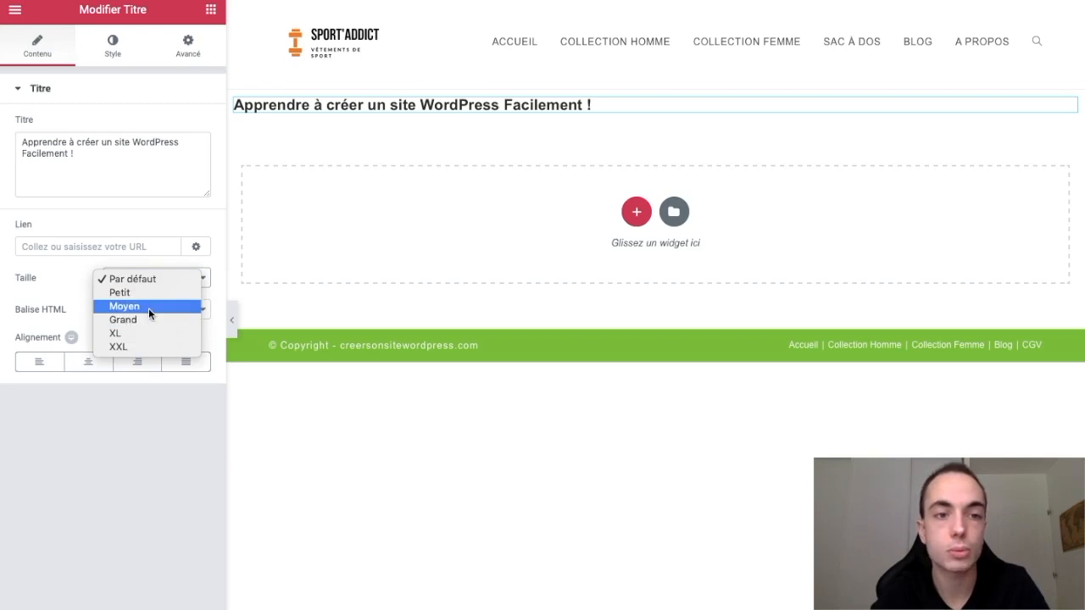
pyautogui.click(149, 308)
pyautogui.click(158, 282)
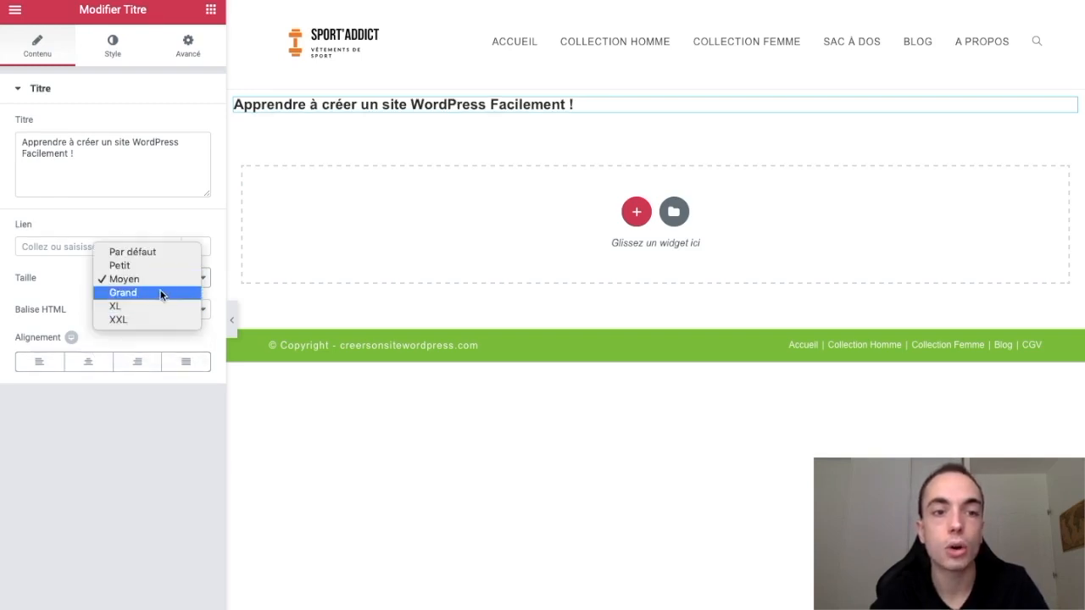
pyautogui.click(180, 292)
pyautogui.click(178, 280)
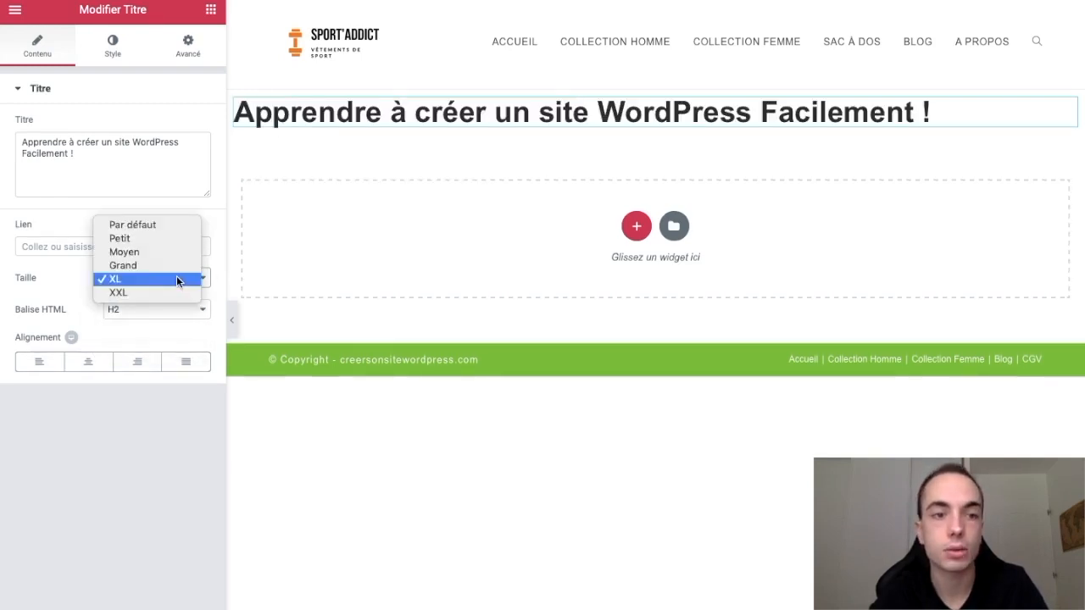
pyautogui.click(169, 265)
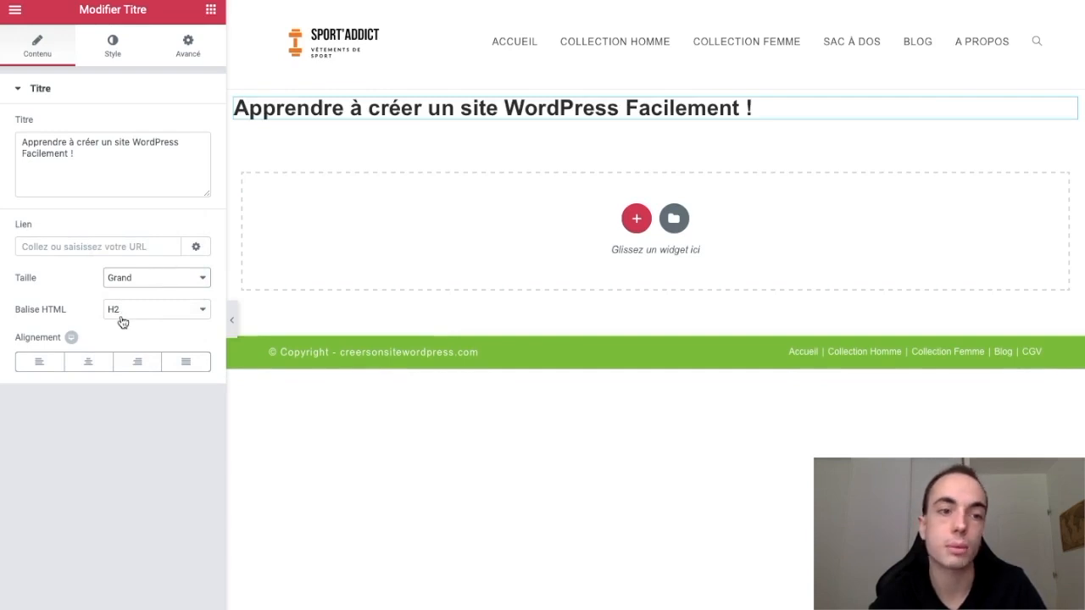
# Keep H2 as the heading's HTML tag and centre the heading.
pyautogui.click(154, 315)
pyautogui.click(155, 313)
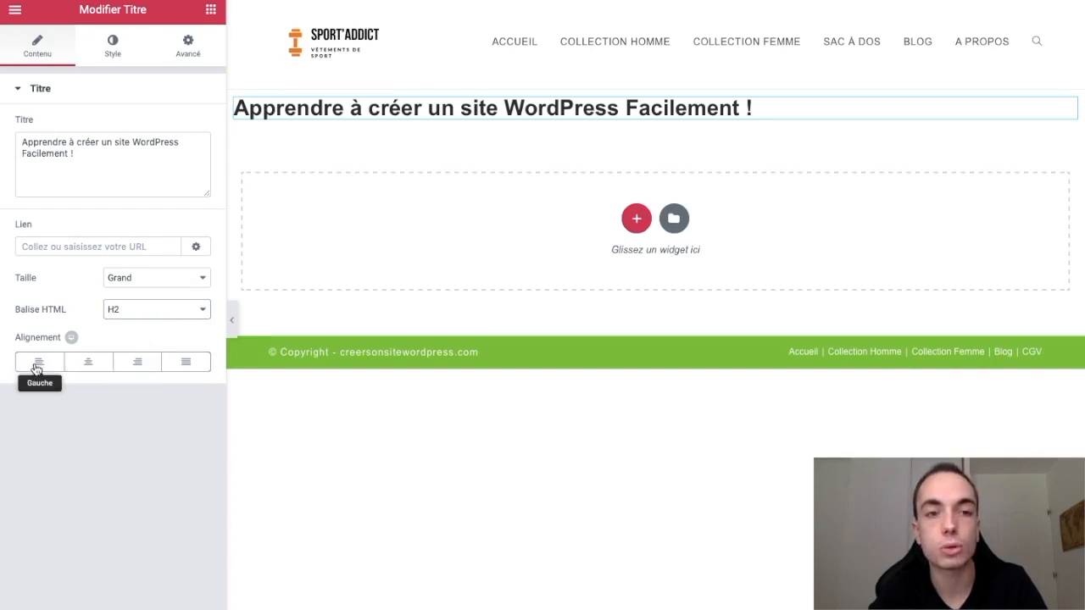
pyautogui.click(88, 362)
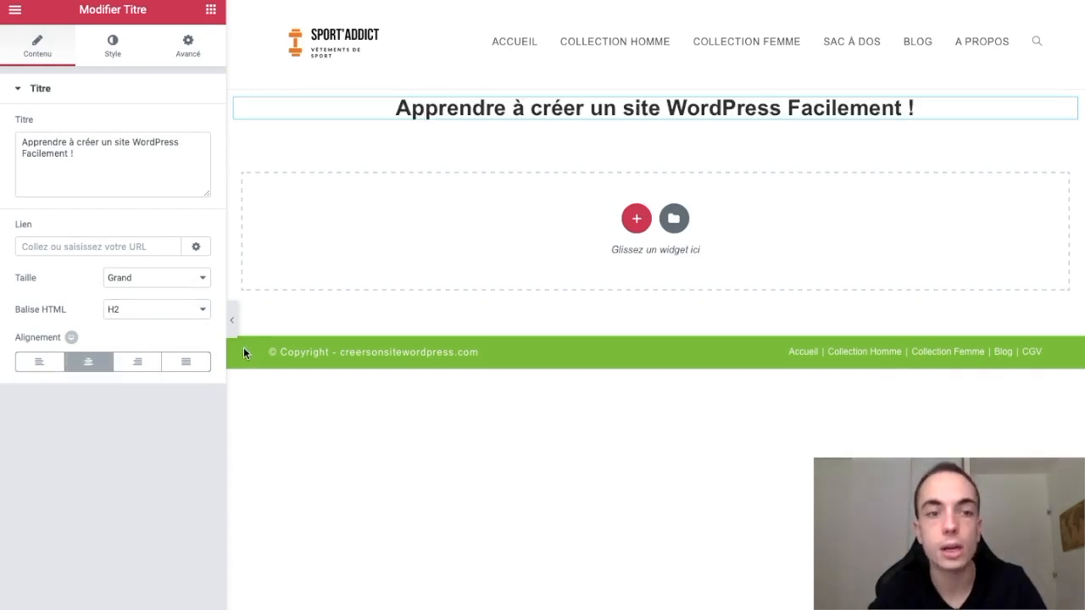
pyautogui.click(124, 63)
pyautogui.click(187, 56)
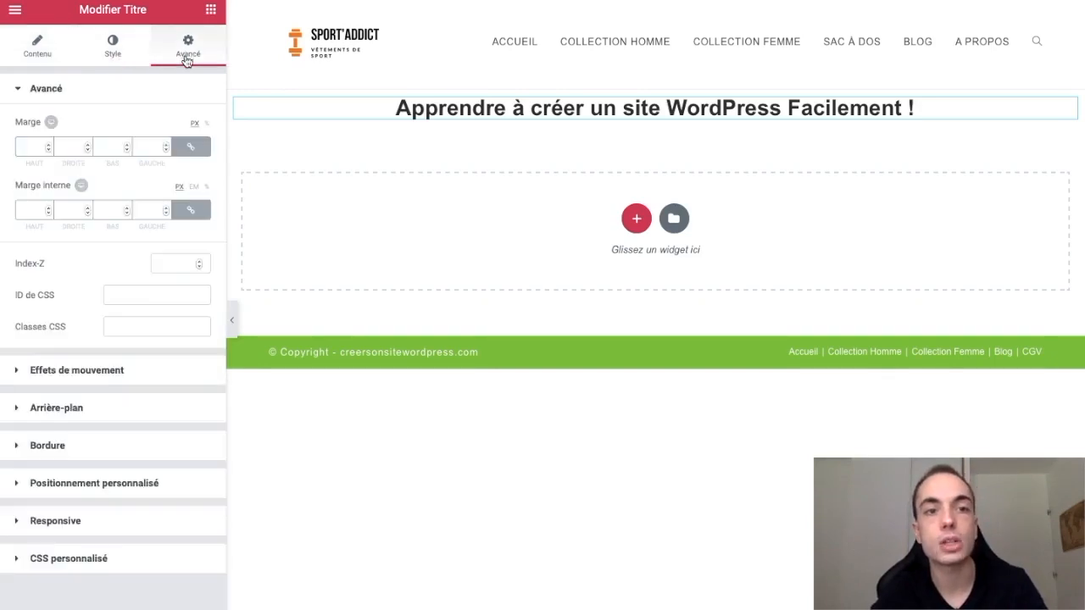
pyautogui.click(126, 54)
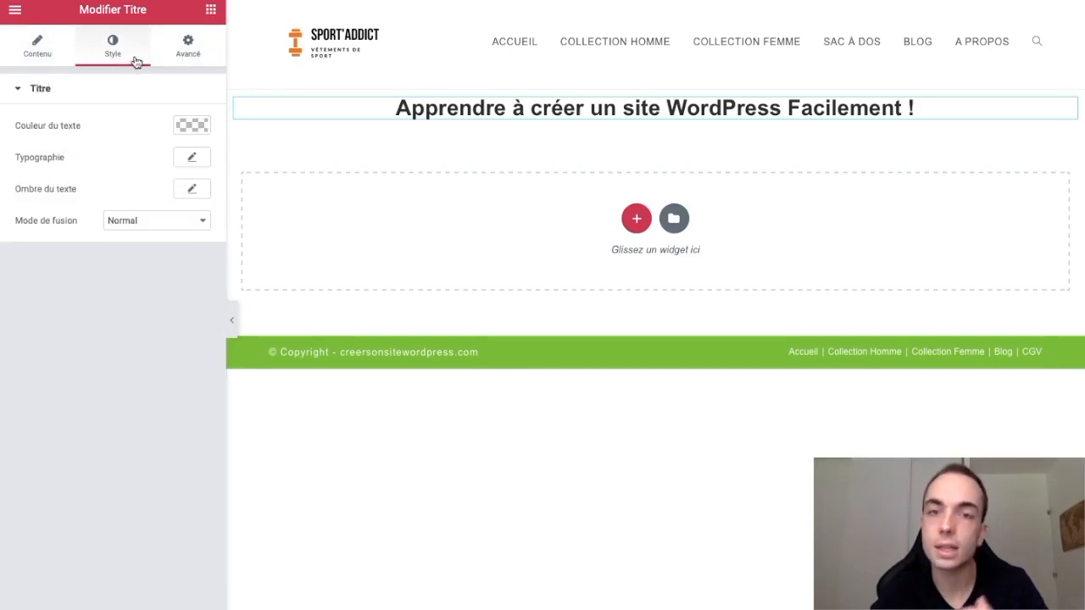
pyautogui.click(59, 54)
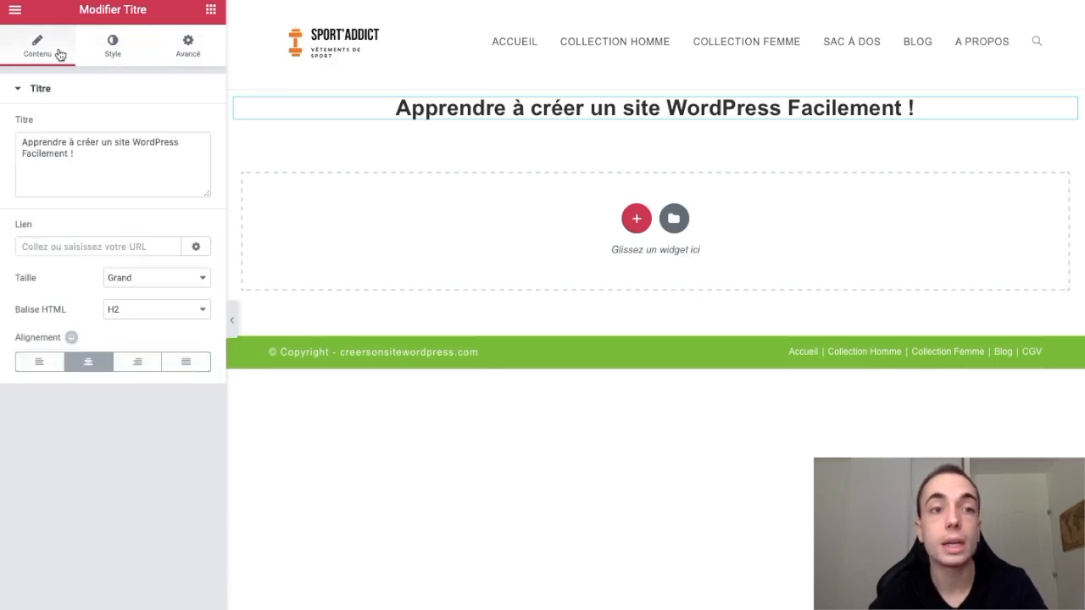
# Insert an Image widget below the heading and open the media library to choose its picture.
pyautogui.click(211, 12)
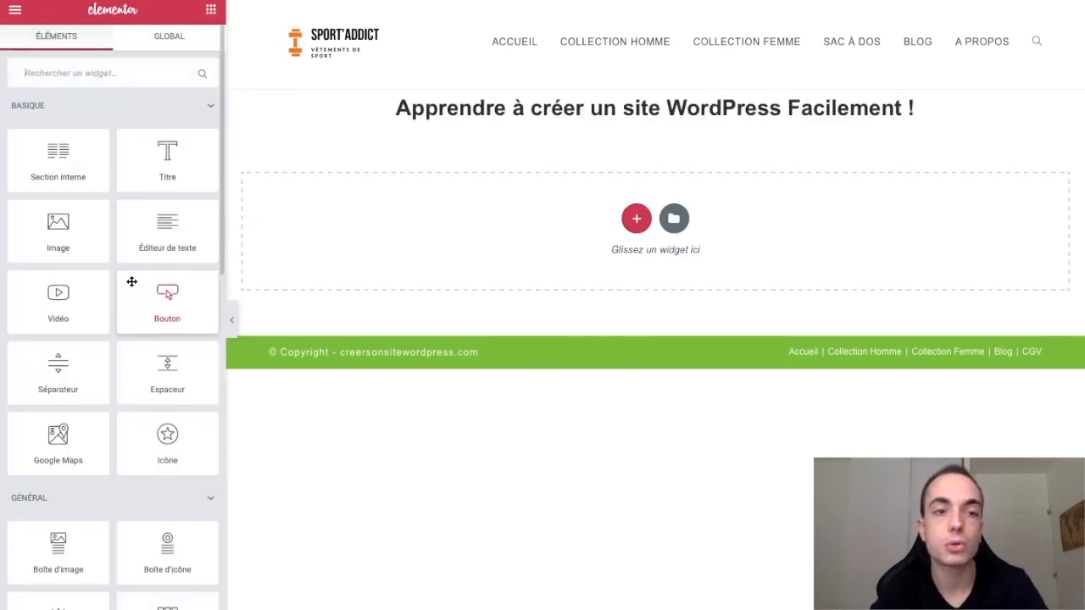
pyautogui.moveTo(79, 238); pyautogui.dragTo(462, 135)
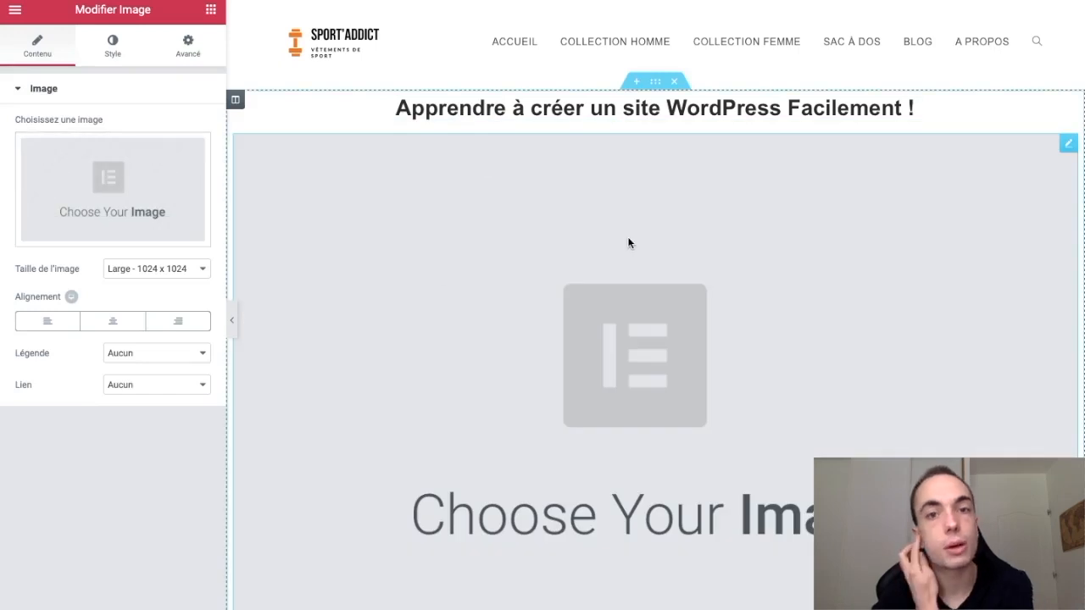
pyautogui.click(138, 195)
pyautogui.click(344, 295)
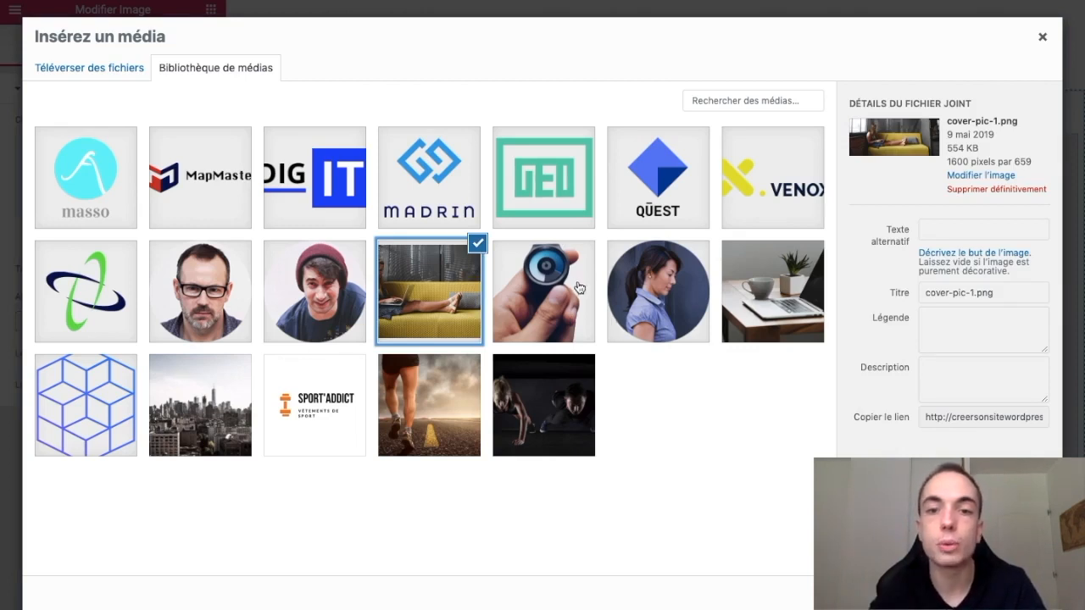
# Permanently delete the x.venox_.png logo from the media library.
pyautogui.click(795, 195)
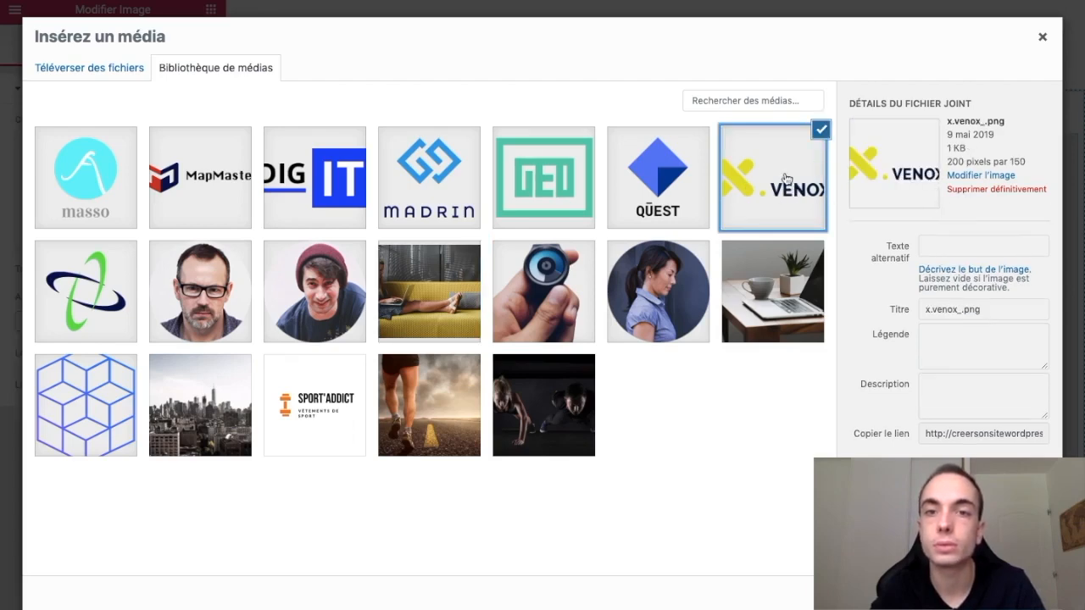
pyautogui.click(966, 189)
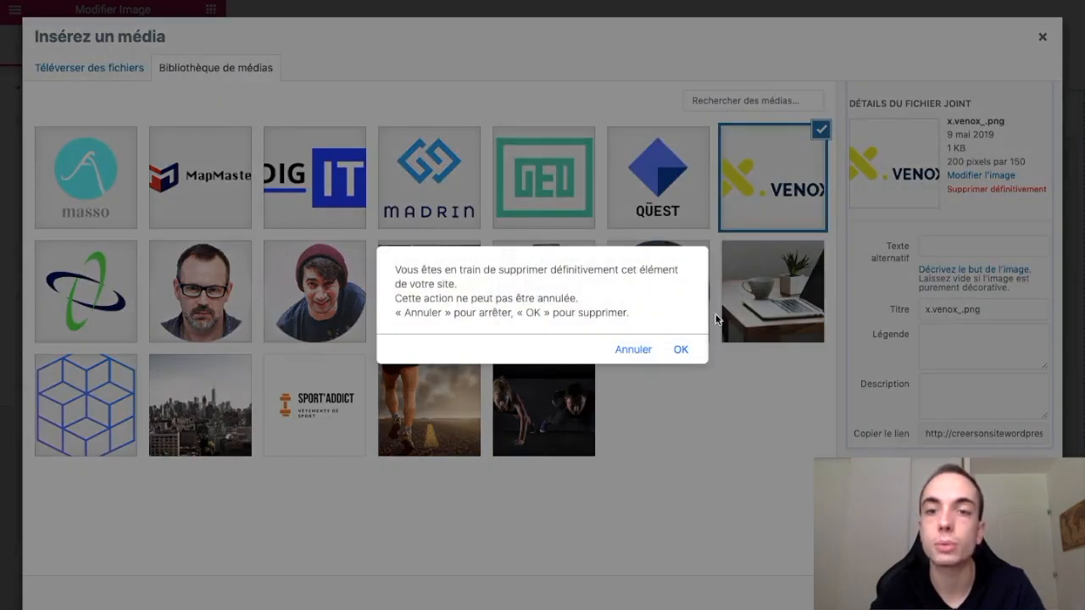
pyautogui.click(680, 350)
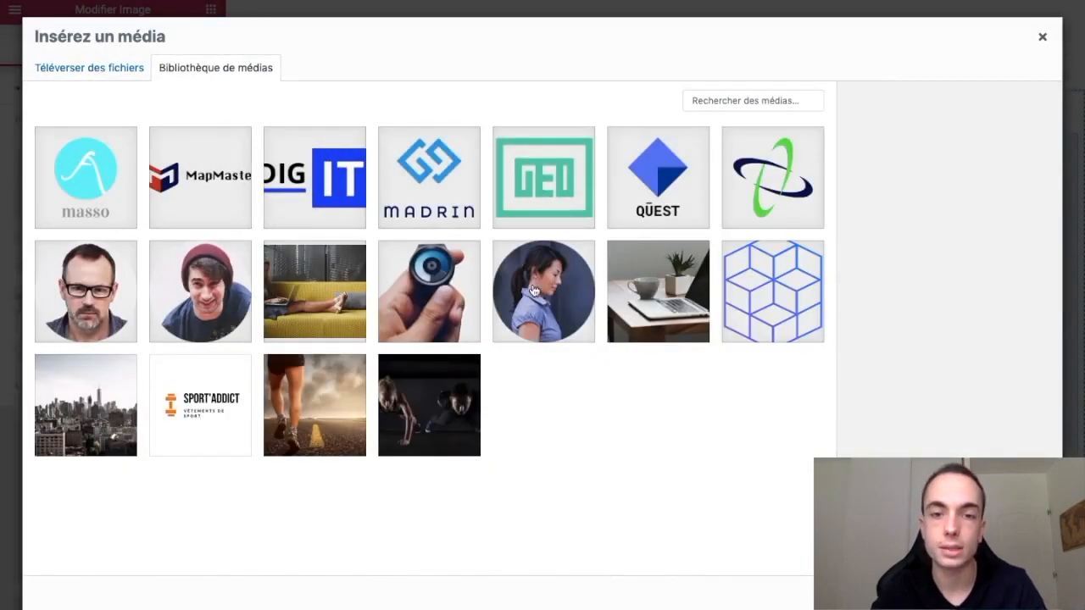
# Insert Untitled-1-1.png, the laptop and plant photo, into the Image widget and open the widget's style settings.
pyautogui.click(692, 298)
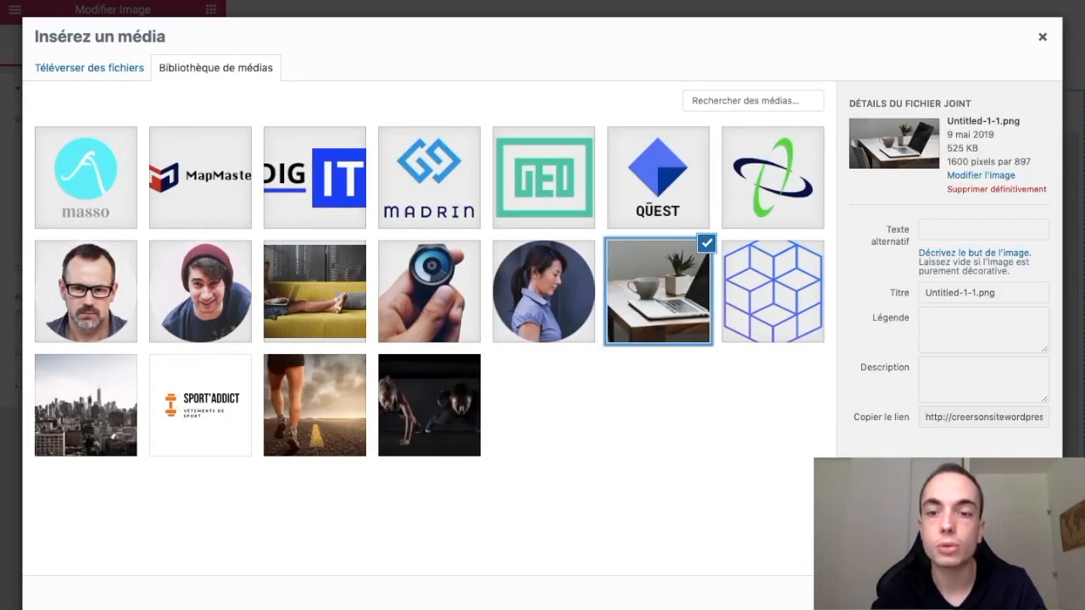
pyautogui.click(1002, 600)
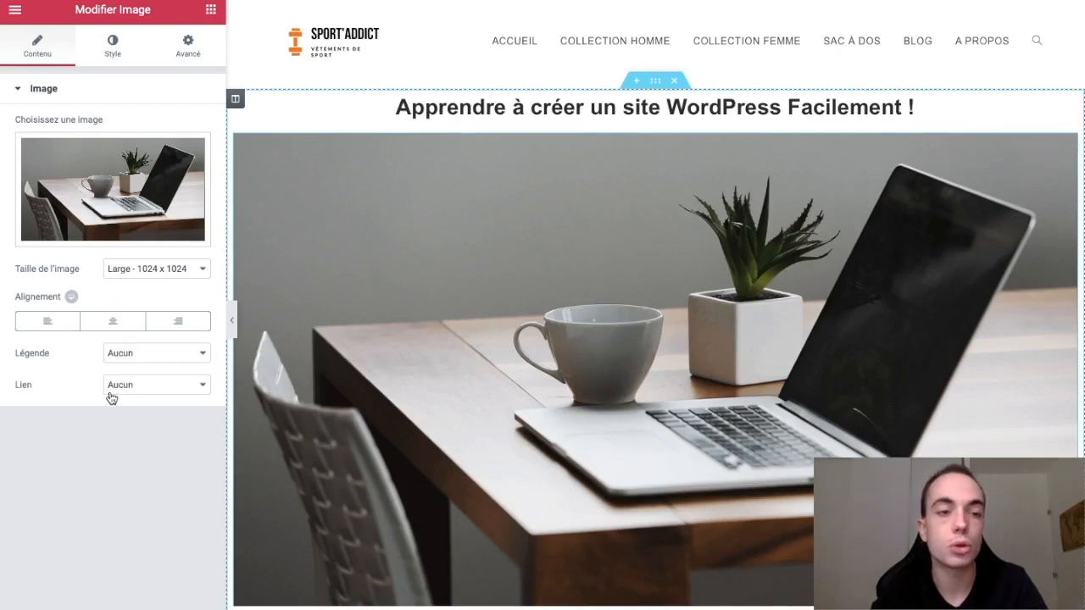
pyautogui.click(113, 44)
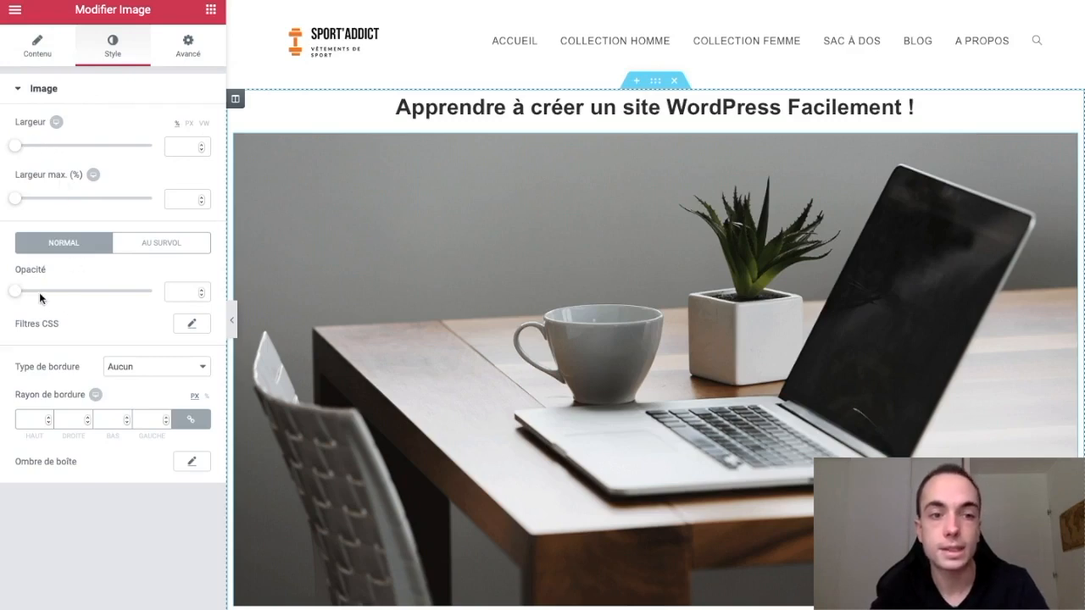
# Try an opacity of 0.1 on the image and clear the opacity value again.
pyautogui.moveTo(18, 292)
pyautogui.mouseDown()
pyautogui.moveTo(101, 291)
pyautogui.moveTo(6, 295)
pyautogui.mouseUp()
pyautogui.doubleClick(173, 291)
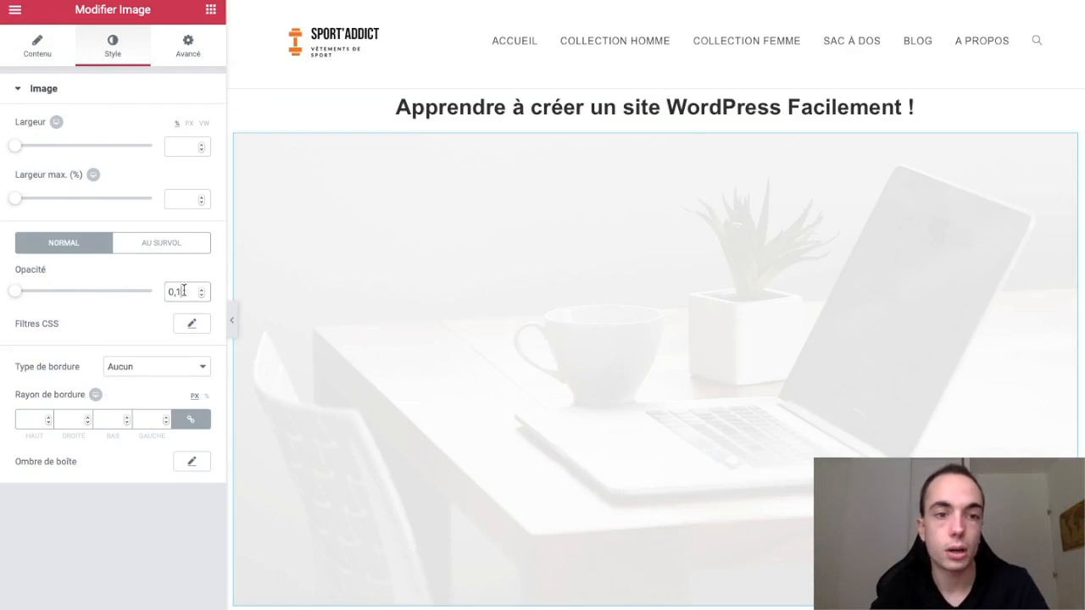
pyautogui.press('BackSpace')
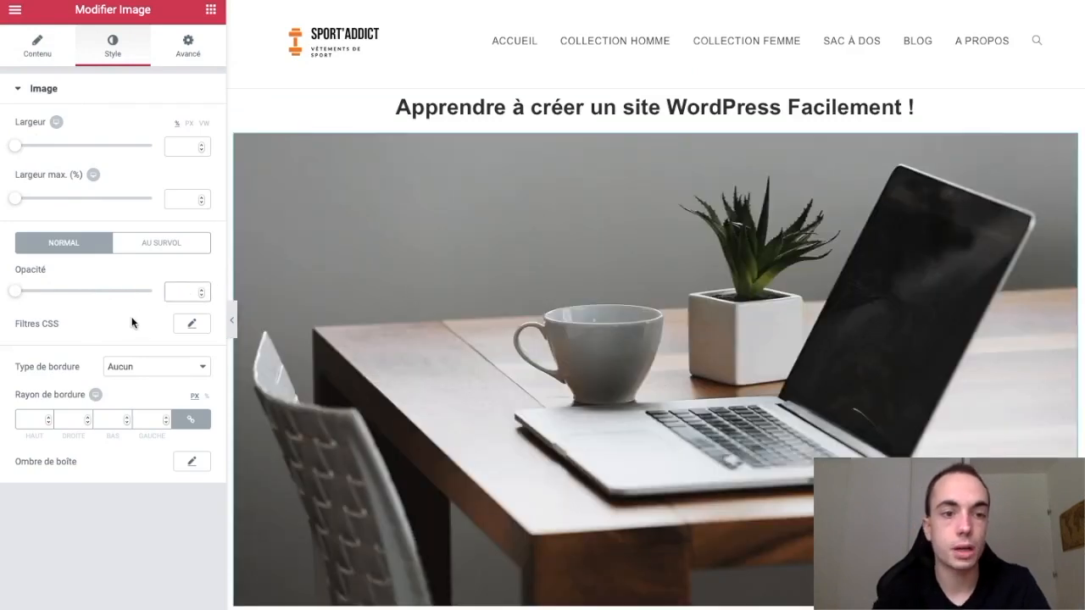
# Try the blur setting in the image's CSS filters and close the filter options.
pyautogui.click(193, 326)
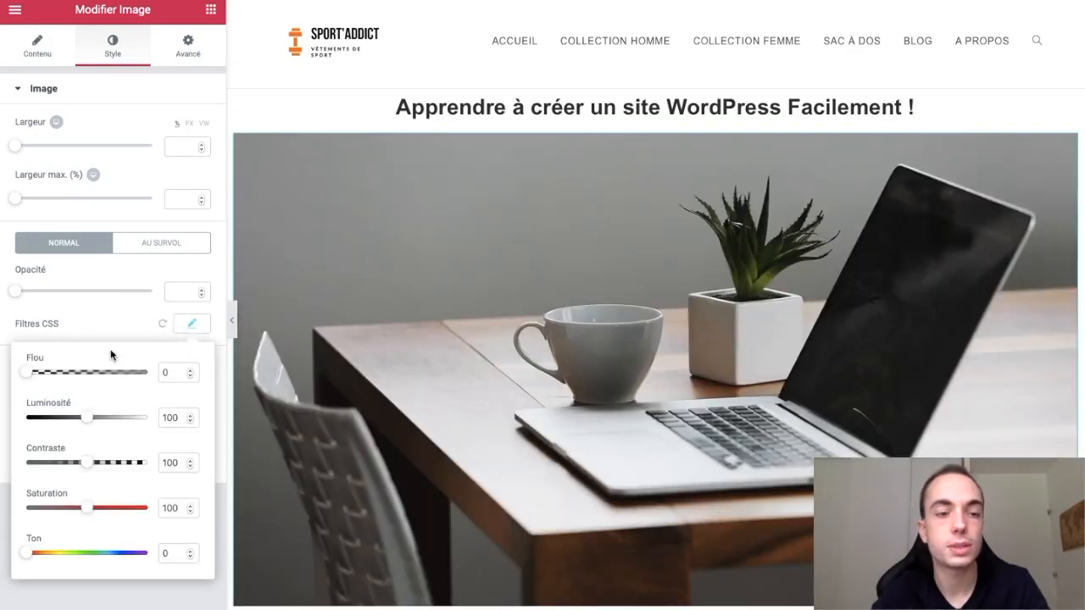
pyautogui.moveTo(28, 375)
pyautogui.mouseDown()
pyautogui.moveTo(97, 370)
pyautogui.moveTo(12, 376)
pyautogui.mouseUp()
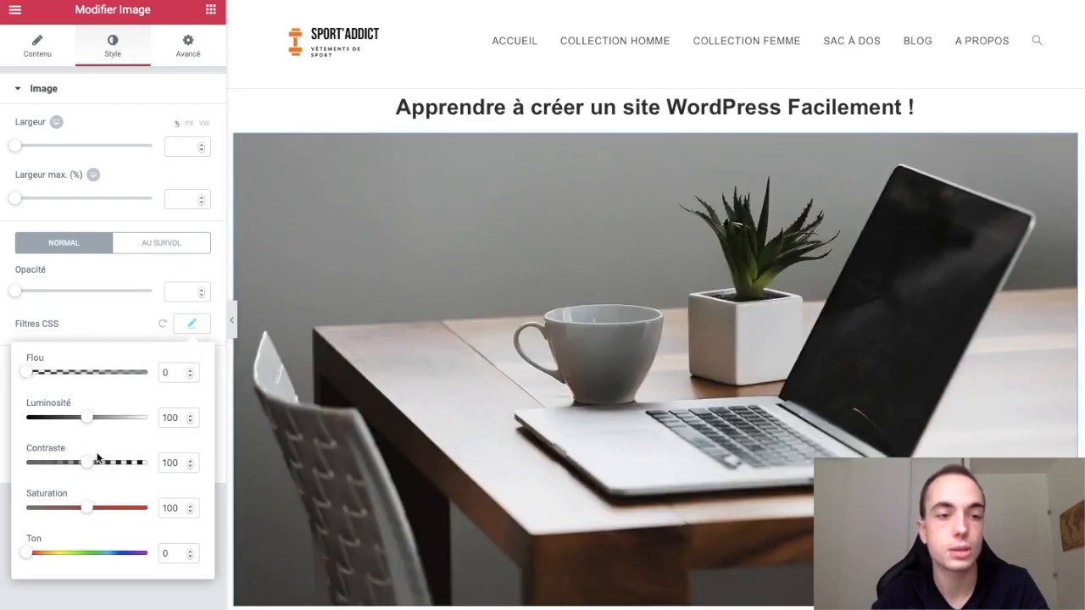
pyautogui.click(204, 328)
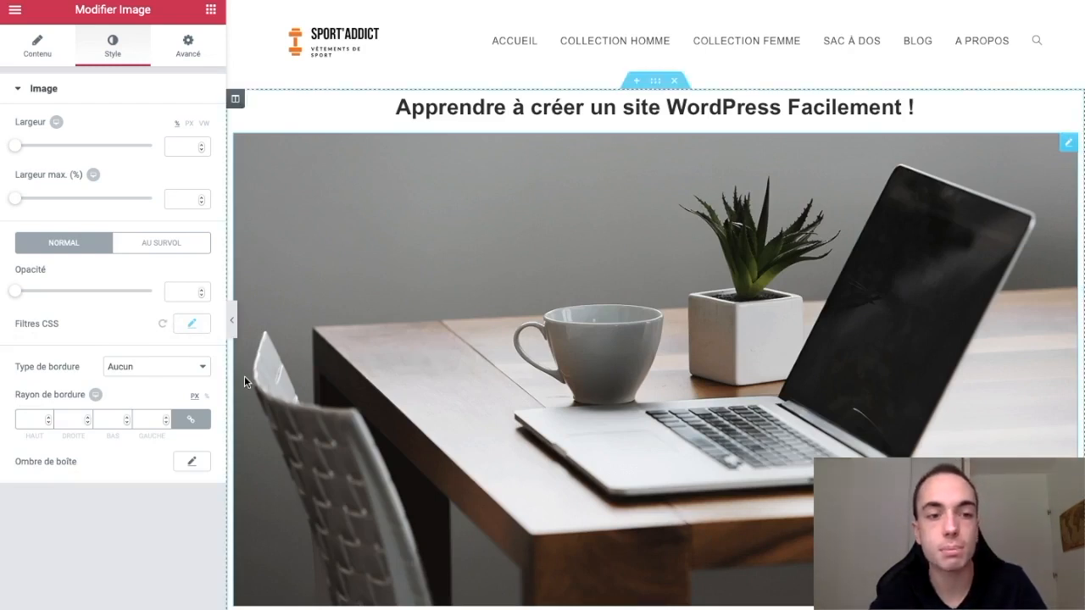
# Round all four corners of the image with a 46 px border radius and preview the page at full width.
pyautogui.click(48, 417)
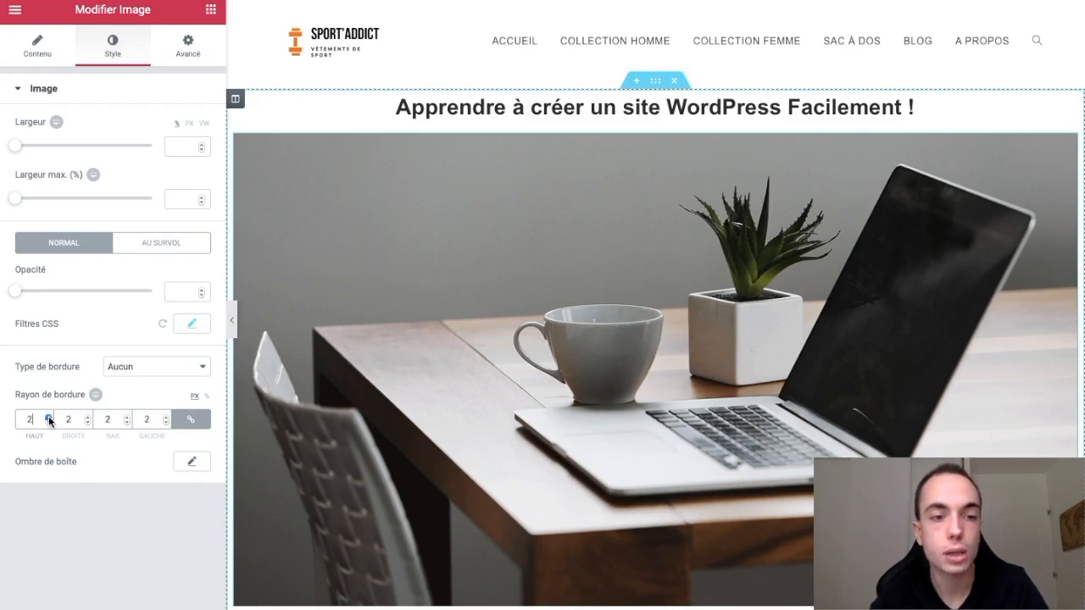
pyautogui.moveTo(48, 416); pyautogui.dragTo(49, 415)
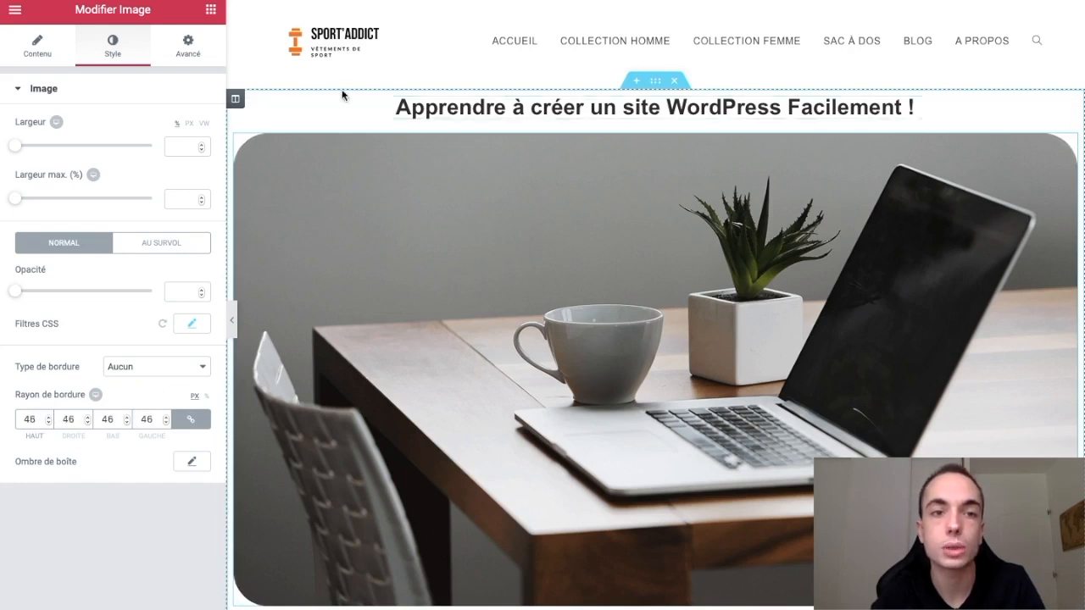
pyautogui.click(234, 325)
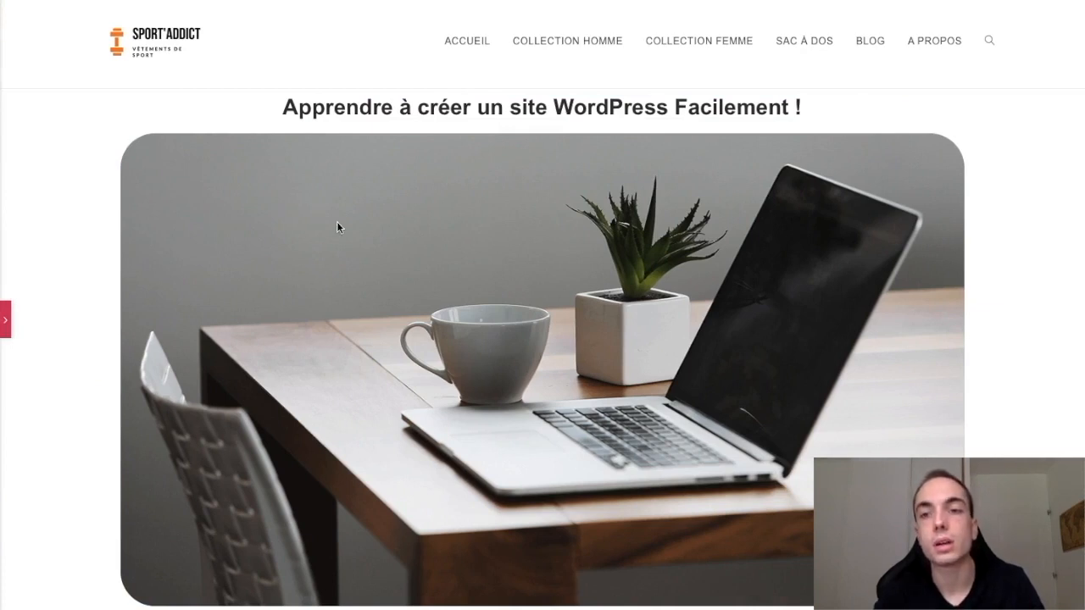
pyautogui.click(5, 320)
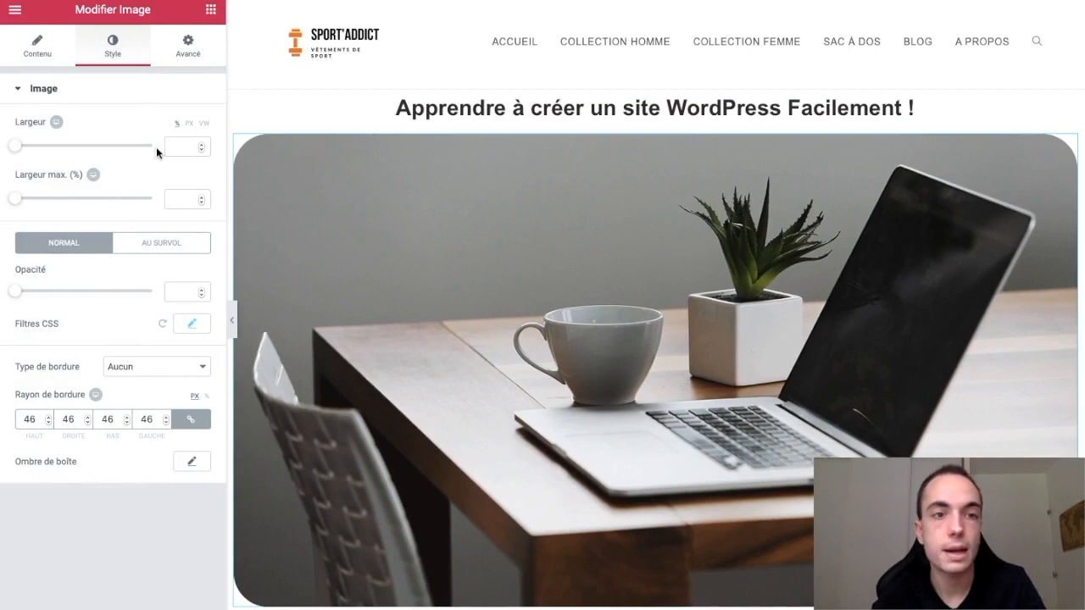
# Set the image's entrance animation to Bounce In and look at its background settings.
pyautogui.click(195, 48)
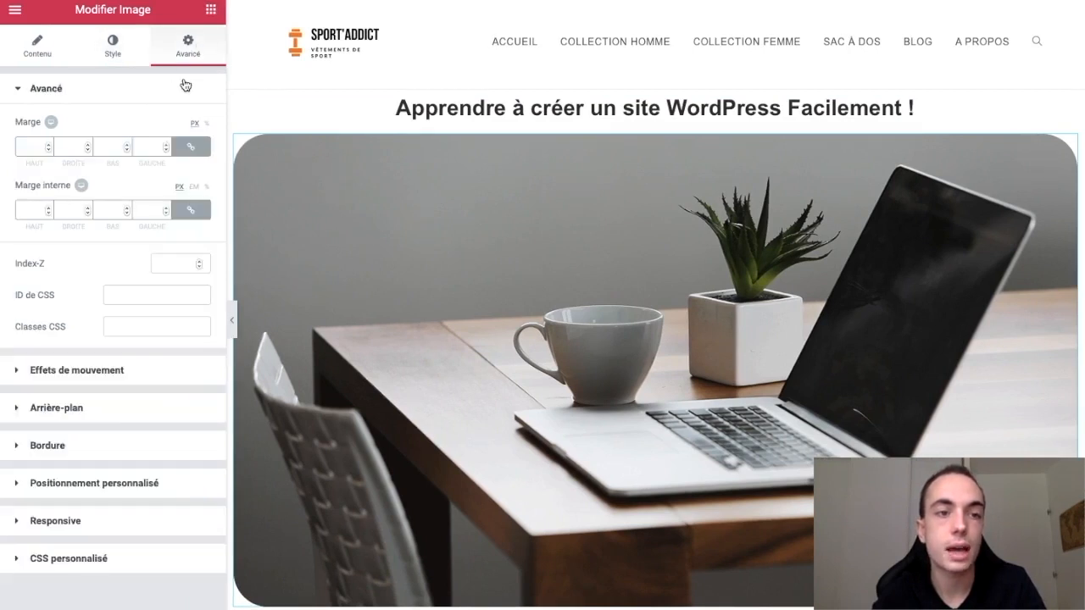
pyautogui.click(111, 373)
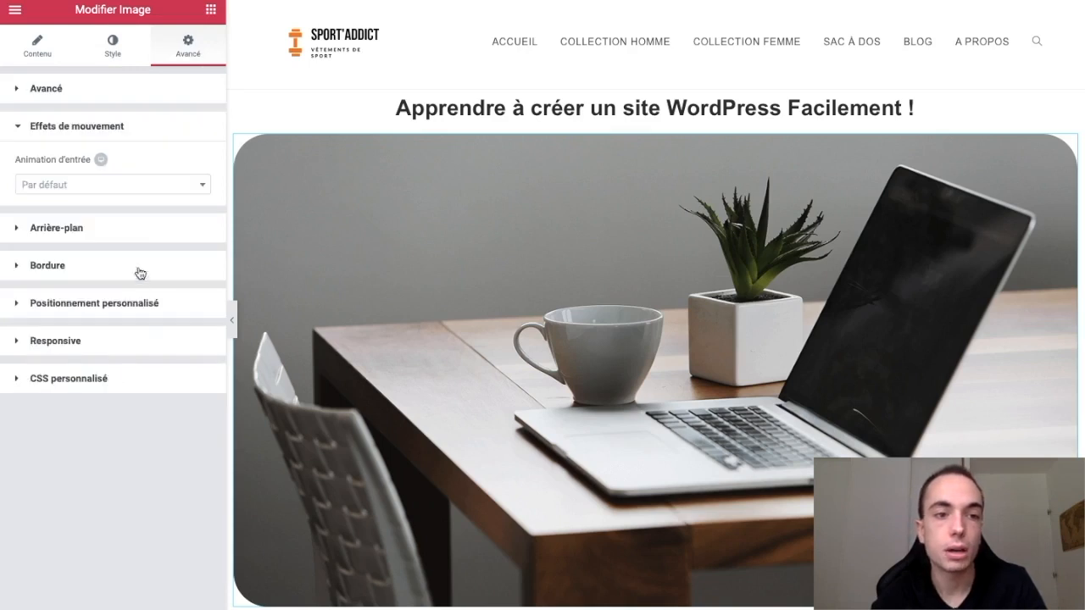
pyautogui.click(142, 184)
pyautogui.scroll(-4, 147, 312)
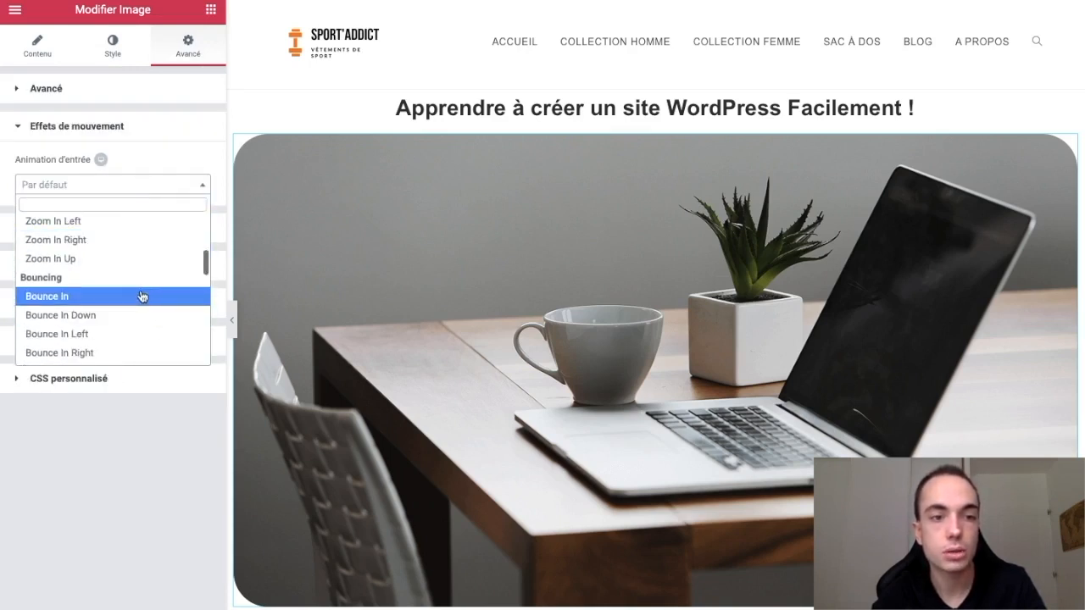
pyautogui.click(139, 296)
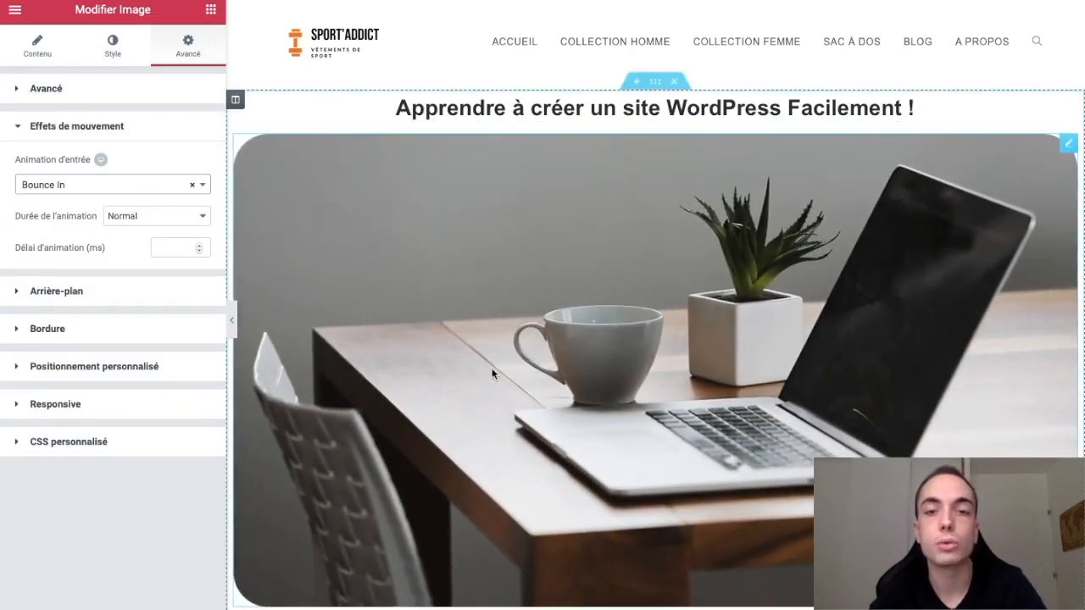
pyautogui.click(128, 188)
pyautogui.click(78, 291)
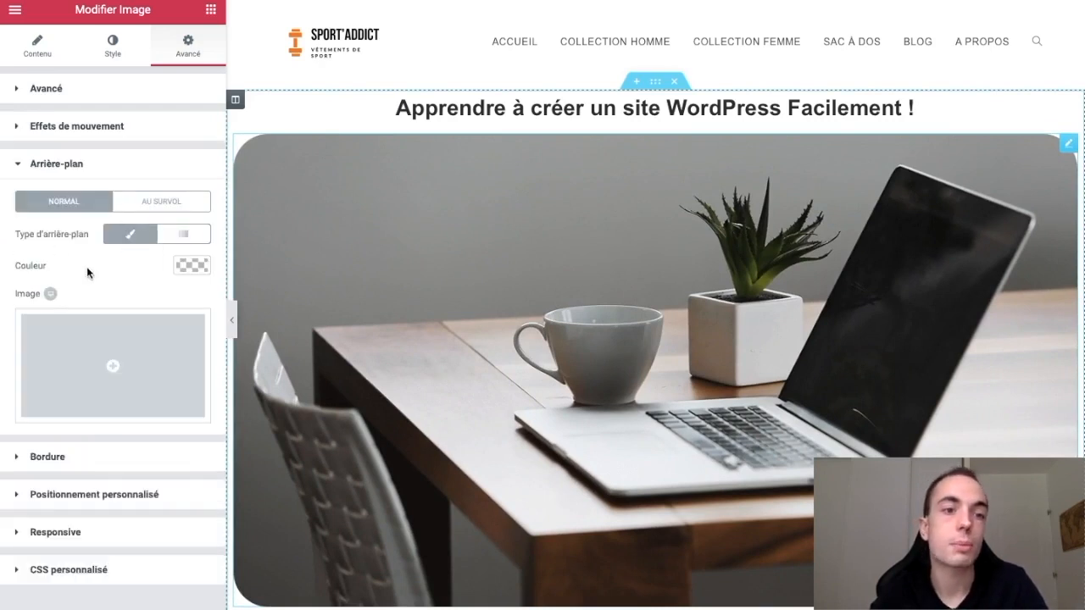
pyautogui.click(69, 166)
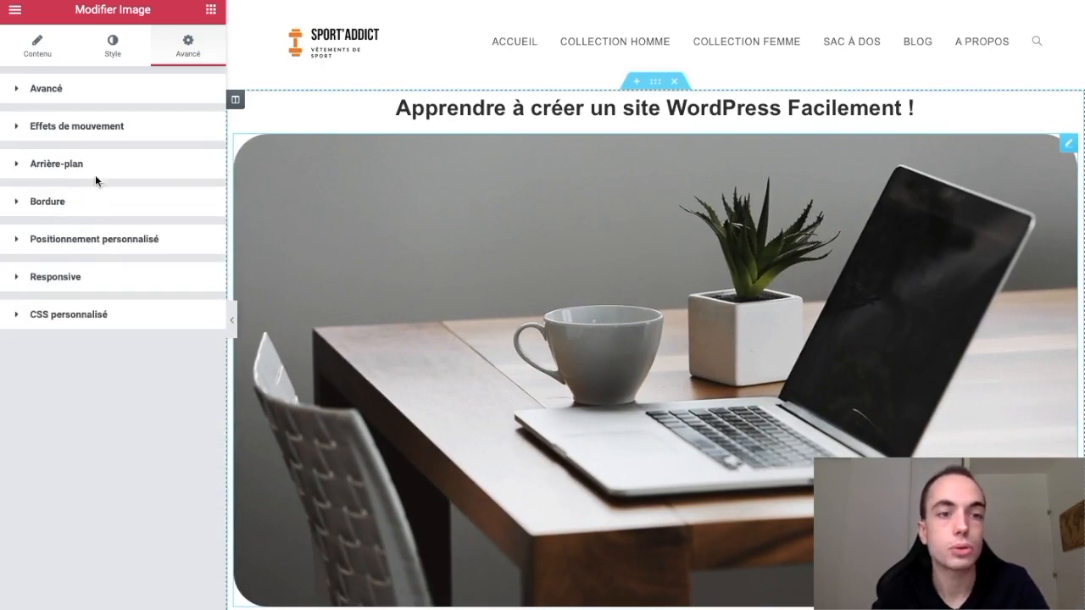
# Insert a two-column inner section (Section interne) directly below the laptop photo.
pyautogui.scroll(-2, 550, 350)
pyautogui.scroll(2, 611, 424)
pyautogui.scroll(-3, 673, 526)
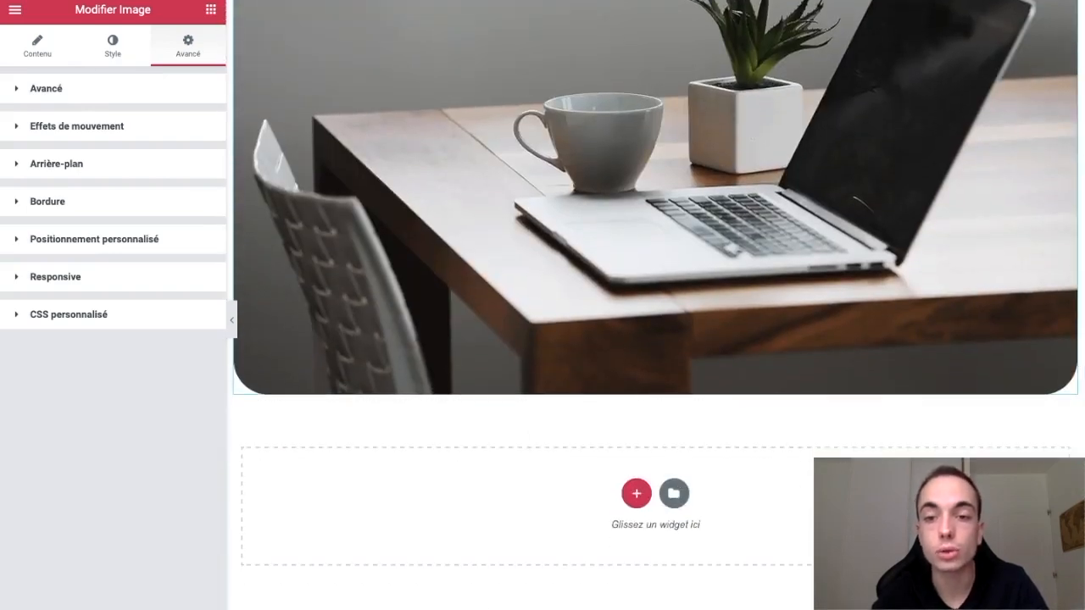
pyautogui.click(636, 493)
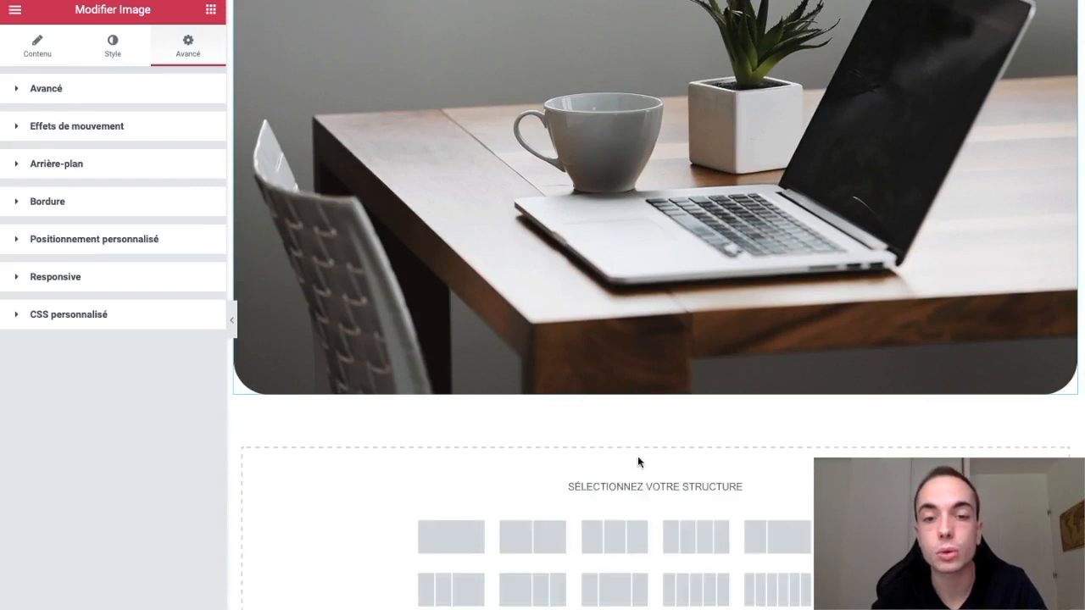
pyautogui.scroll(-1, 593, 462)
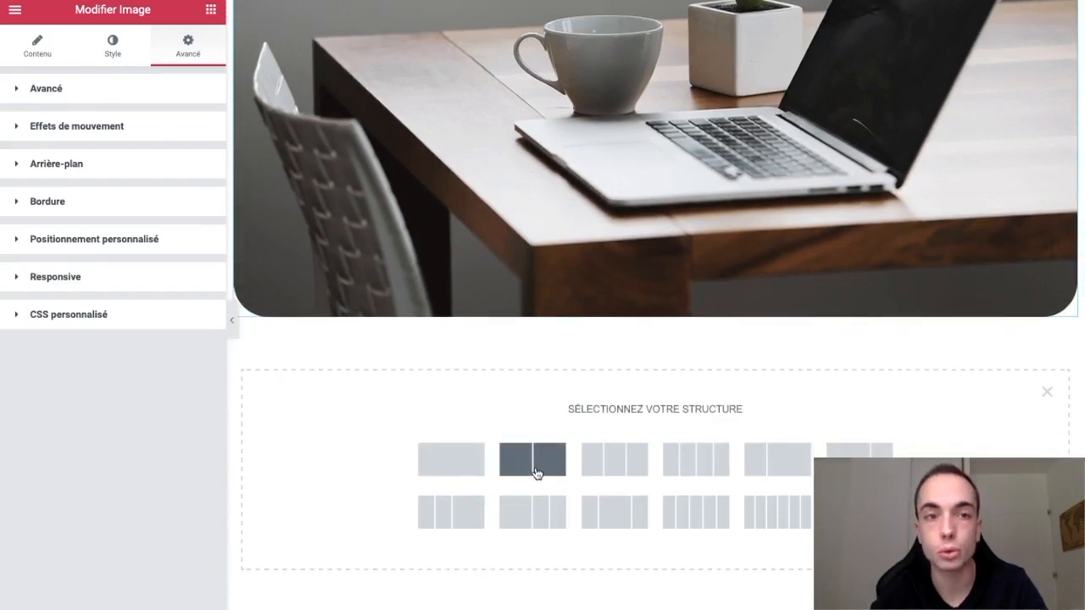
pyautogui.click(210, 9)
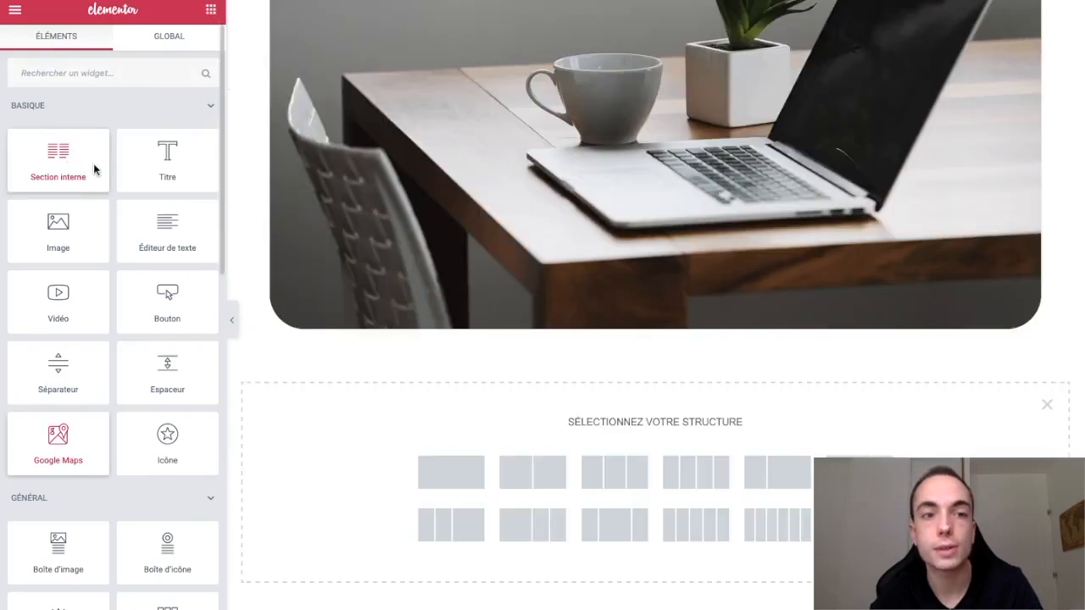
pyautogui.moveTo(97, 170); pyautogui.dragTo(481, 330)
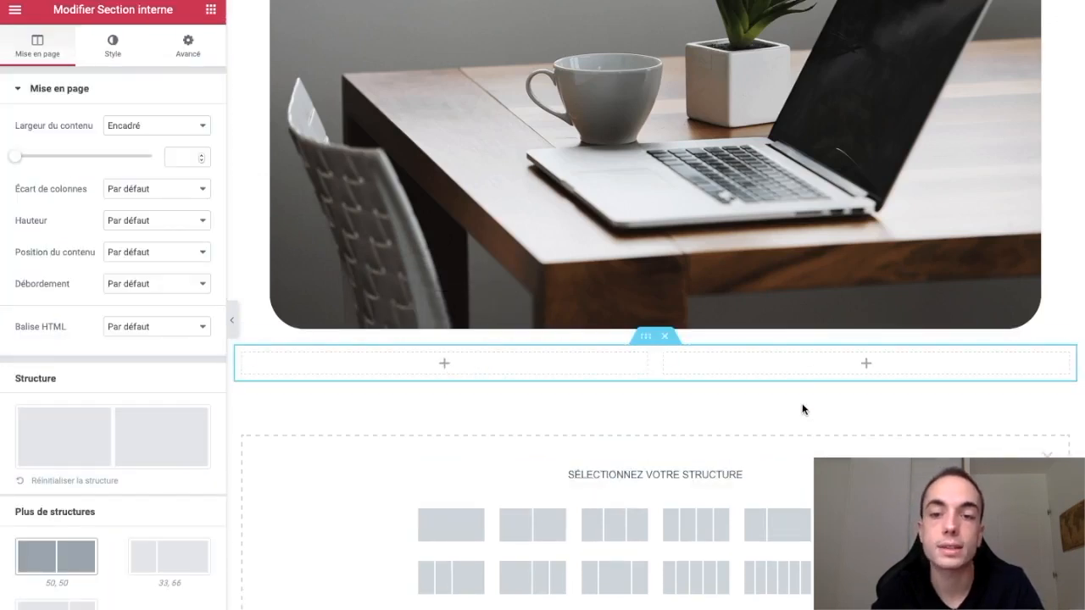
# Place a Text Editor widget in the inner section's first column and a Video widget in its second column.
pyautogui.click(442, 365)
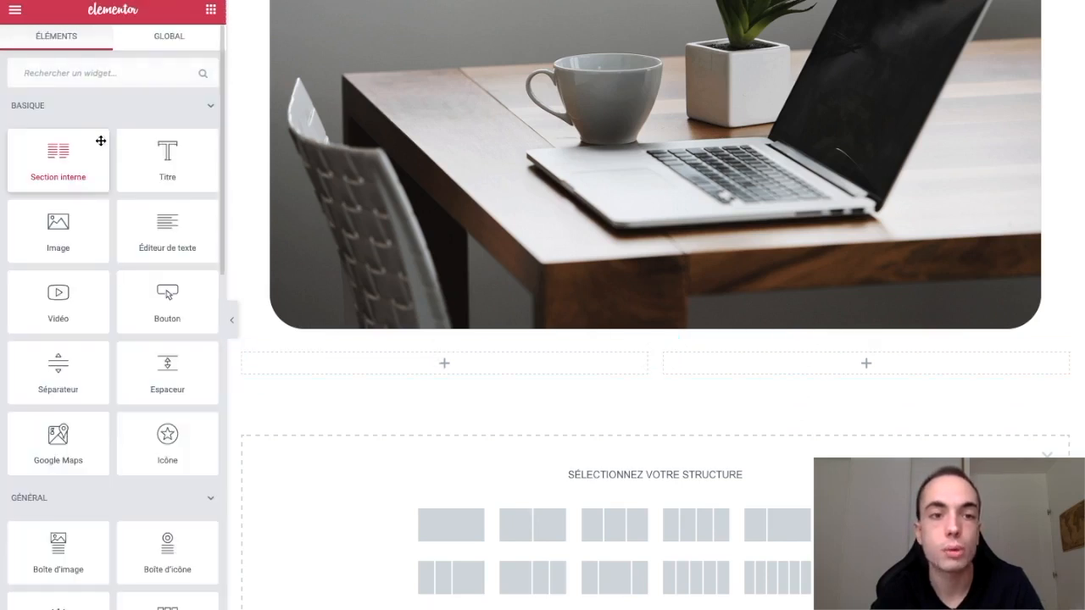
pyautogui.moveTo(155, 219); pyautogui.dragTo(447, 362)
pyautogui.click(861, 387)
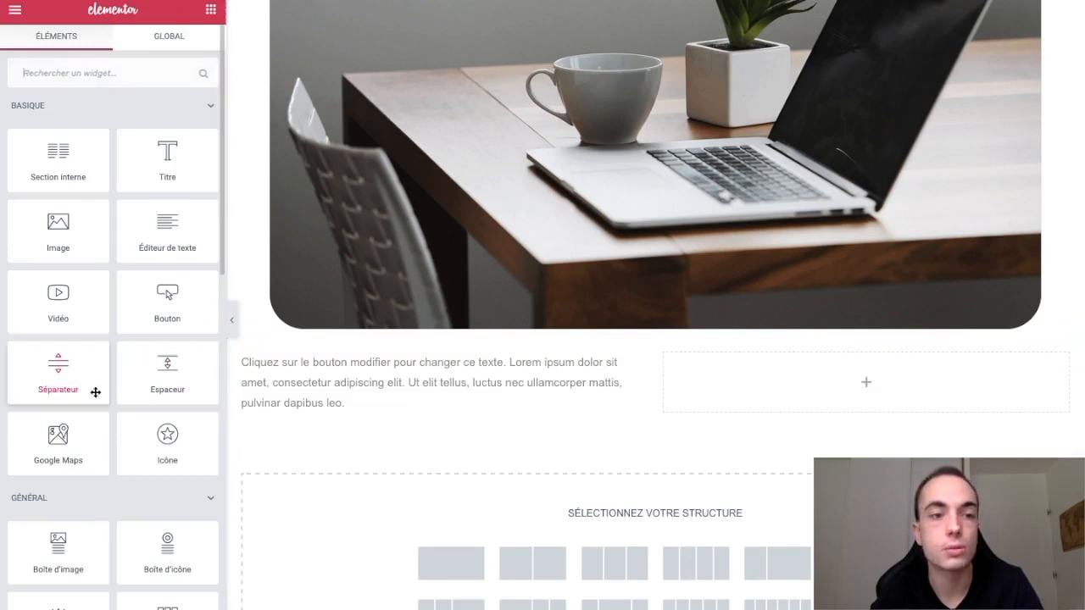
pyautogui.moveTo(85, 327); pyautogui.dragTo(875, 393)
# Replace the Text Editor's placeholder paragraph with "Voici une vidéo pour apprendre à créer un site WordPress !".
pyautogui.click(366, 397)
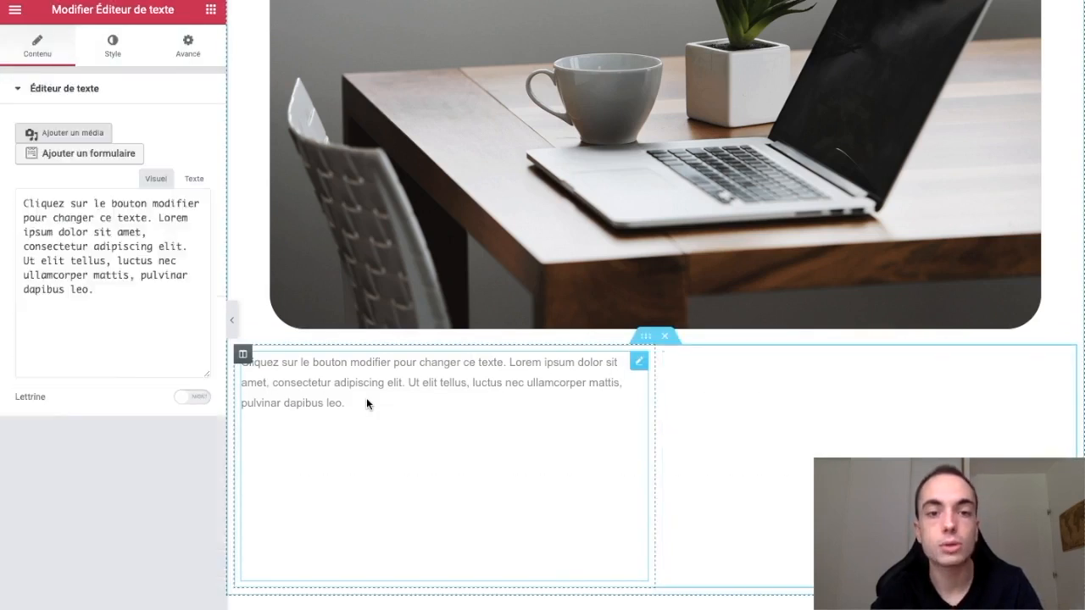
pyautogui.tripleClick(366, 393)
pyautogui.click(351, 385)
pyautogui.doubleClick(338, 392)
pyautogui.tripleClick(338, 393)
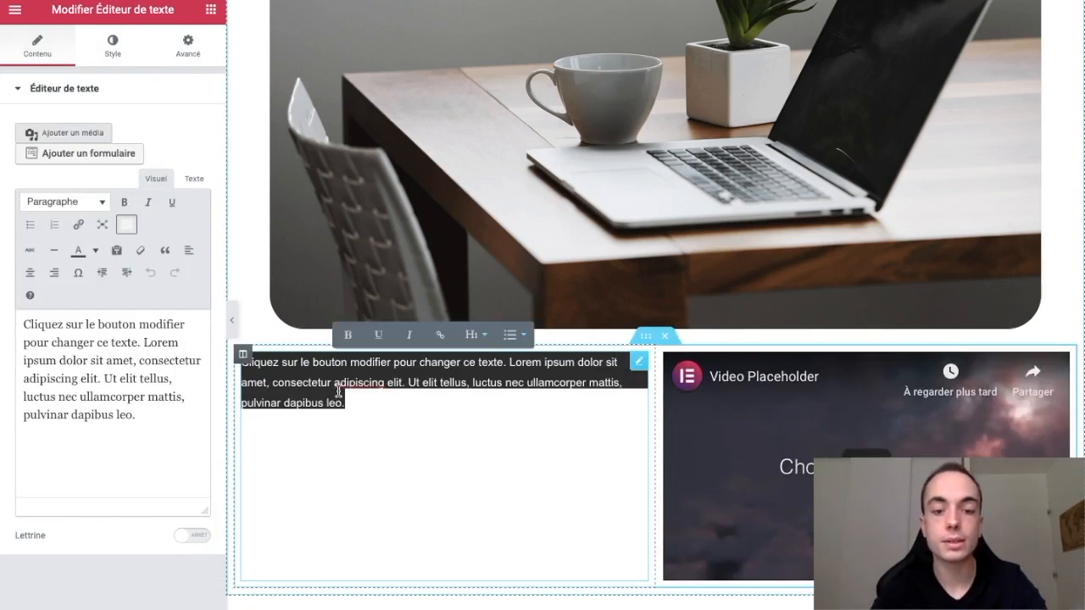
pyautogui.write('Voici une vidé')
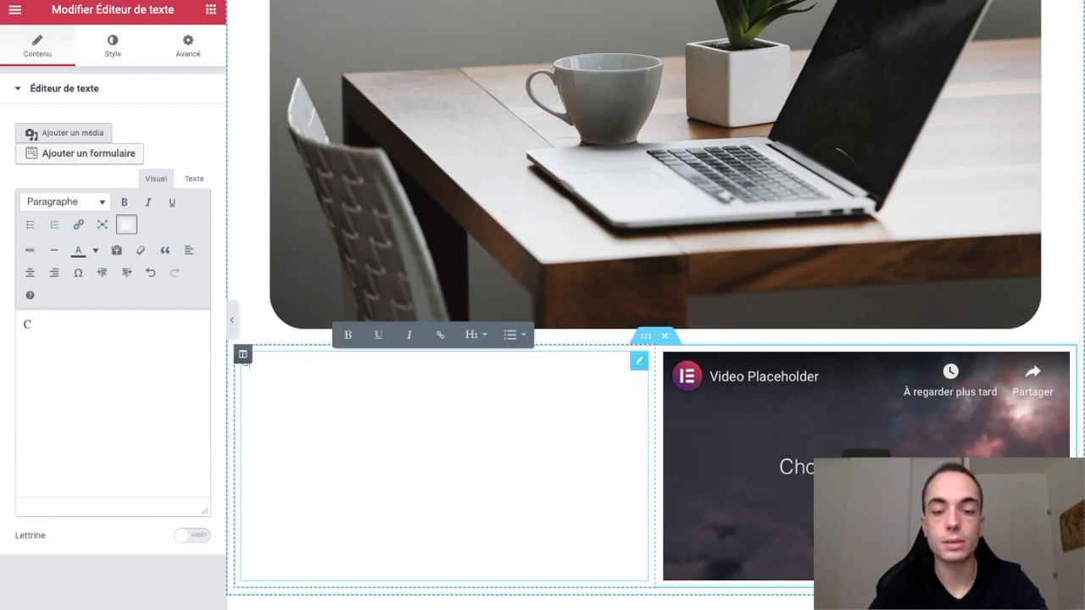
pyautogui.write('o pour apprend')
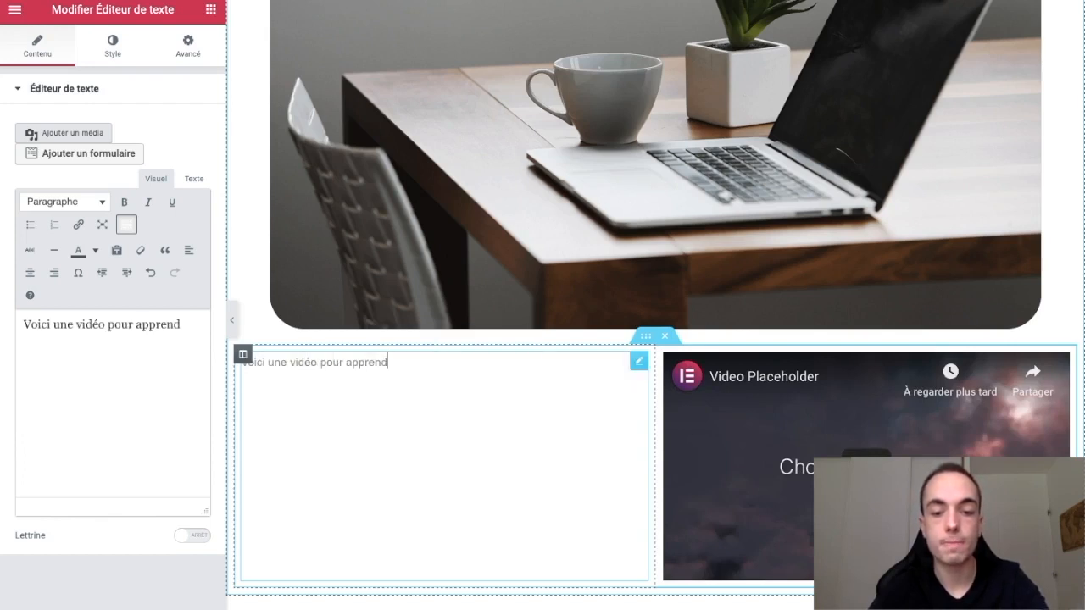
pyautogui.write('re à créer un site WordPress !')
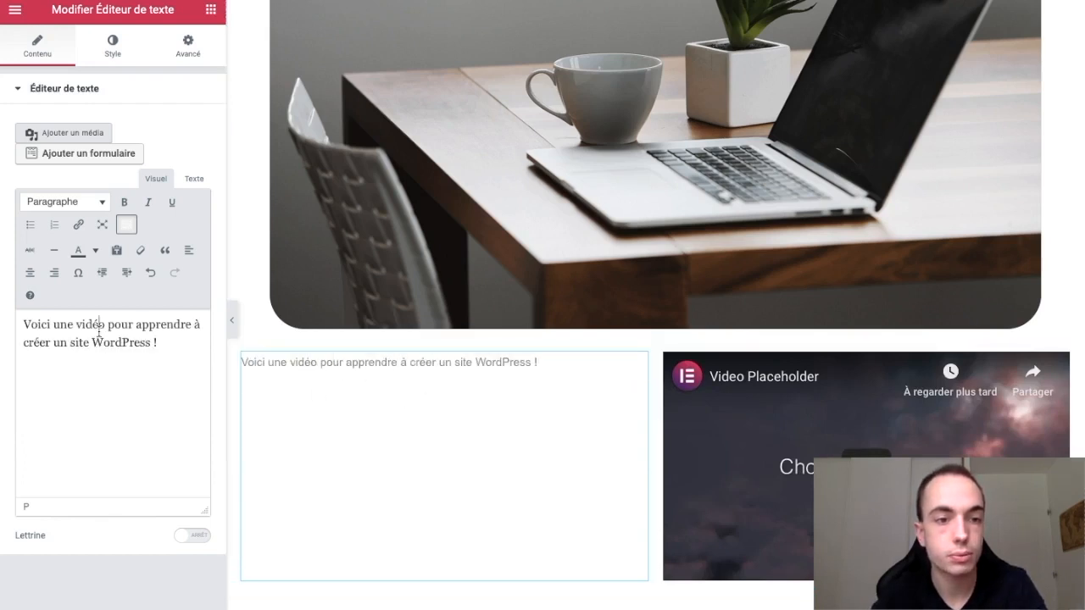
# Colour the whole sentence in the Text Editor widget black.
pyautogui.tripleClick(99, 330)
pyautogui.click(95, 250)
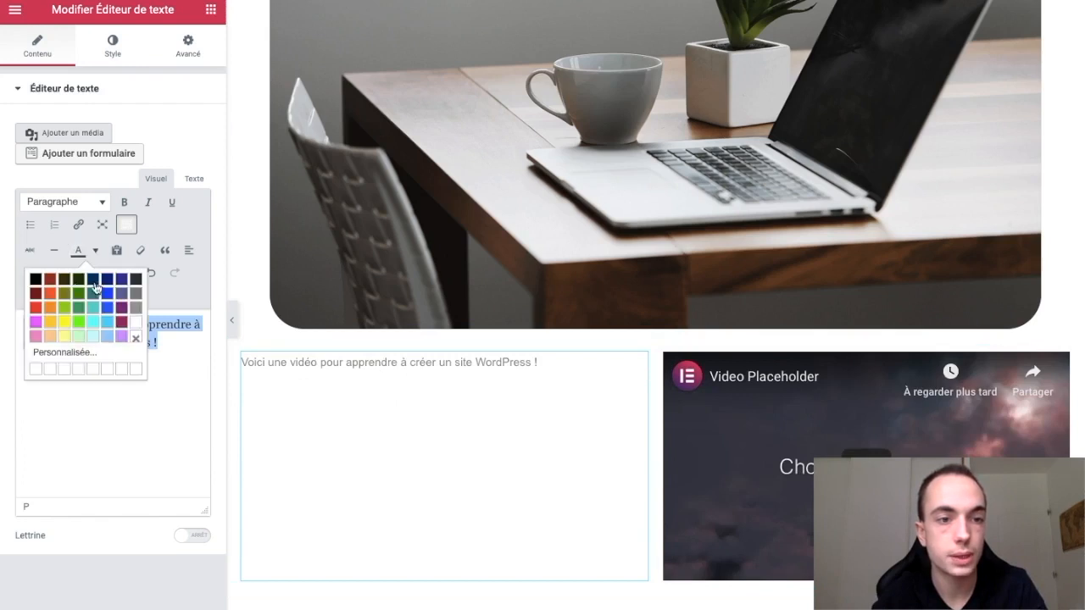
pyautogui.click(35, 280)
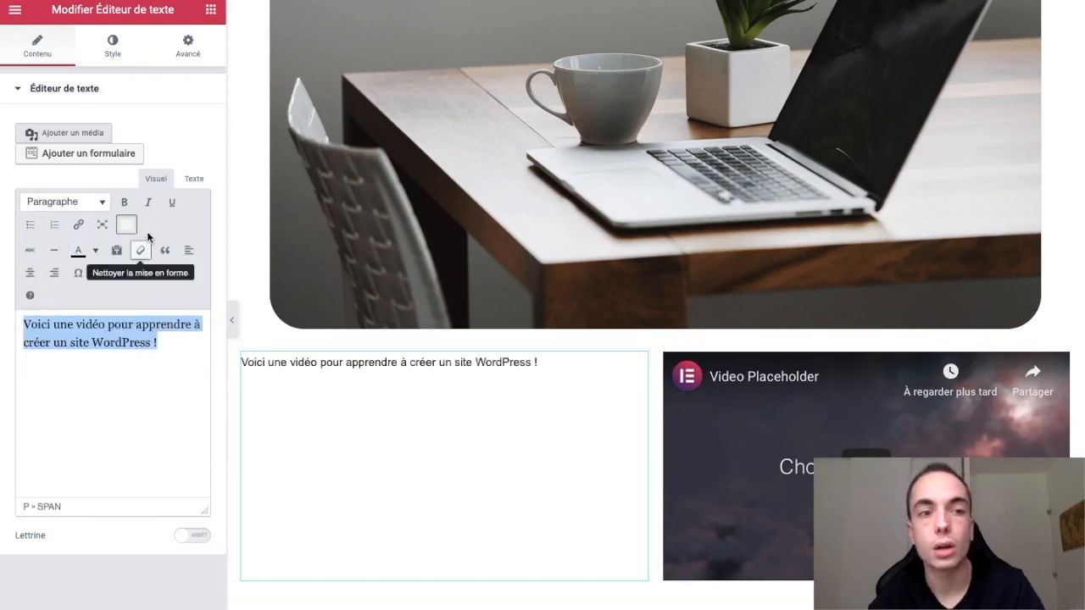
# Try centring the sentence in the Text Editor widget and align it left again.
pyautogui.click(30, 234)
pyautogui.click(31, 234)
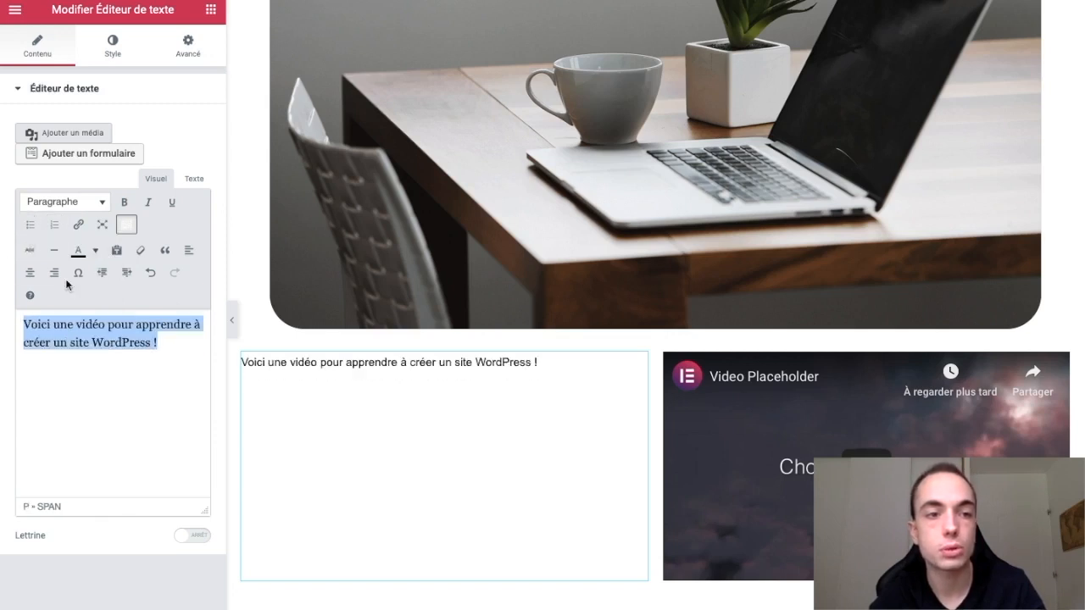
pyautogui.click(30, 272)
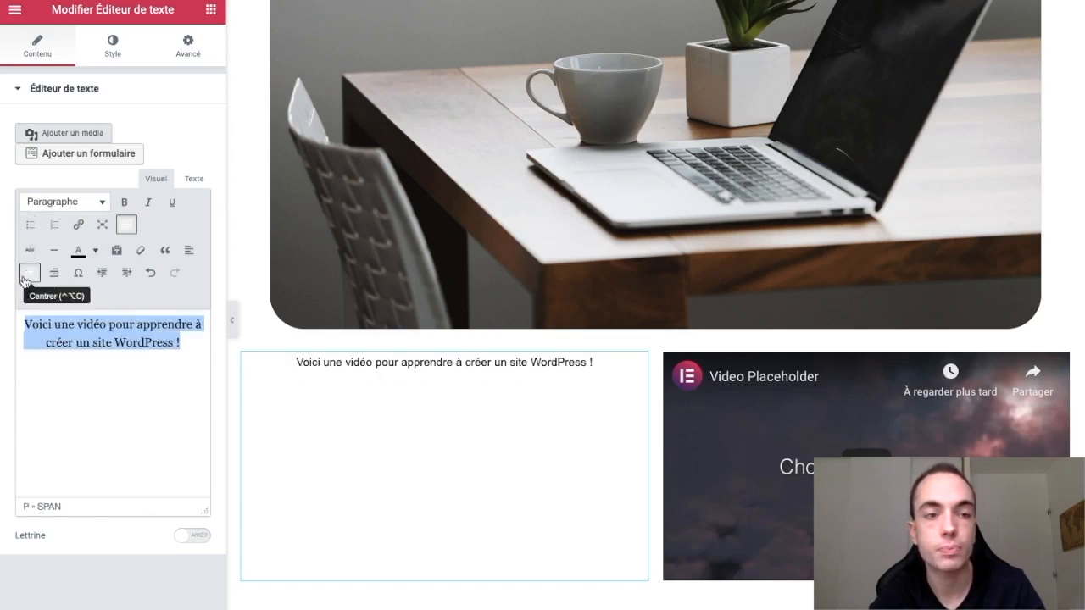
pyautogui.click(190, 252)
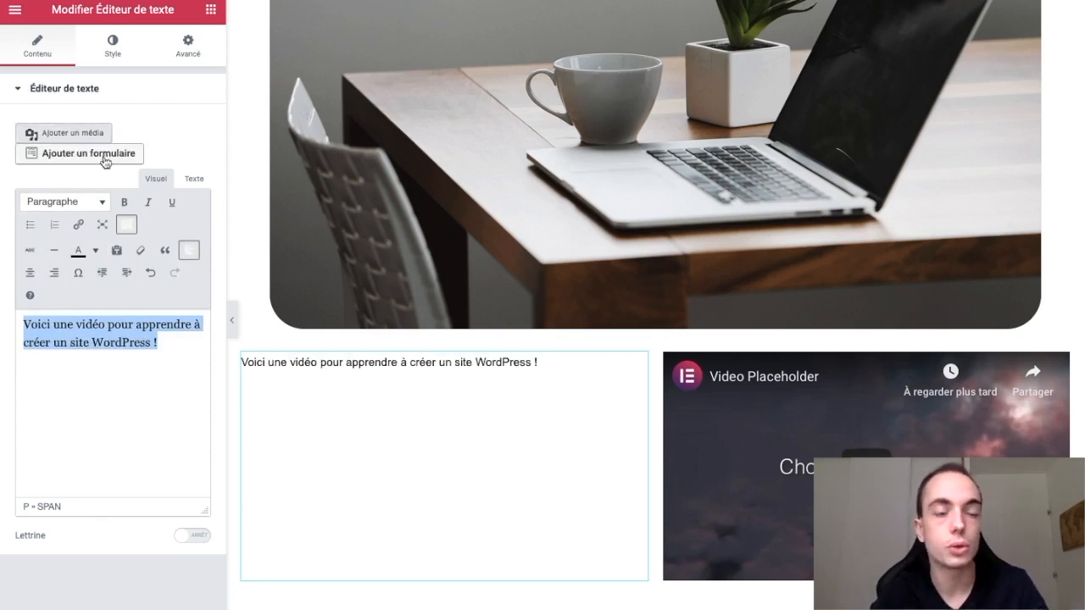
# Look through the Text Editor widget's style, typography and advanced settings.
pyautogui.click(122, 51)
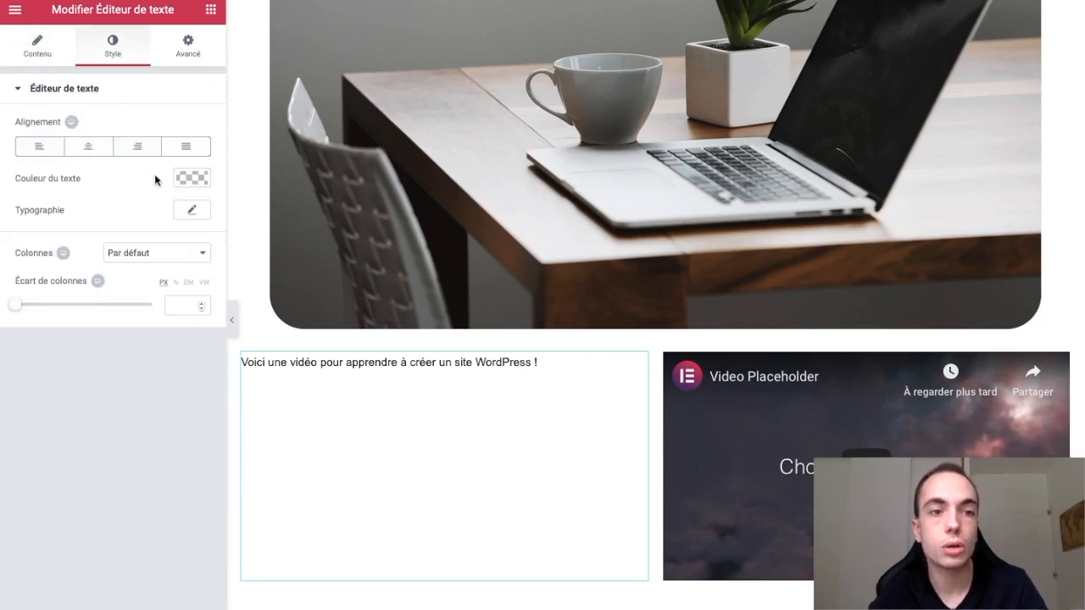
pyautogui.click(187, 210)
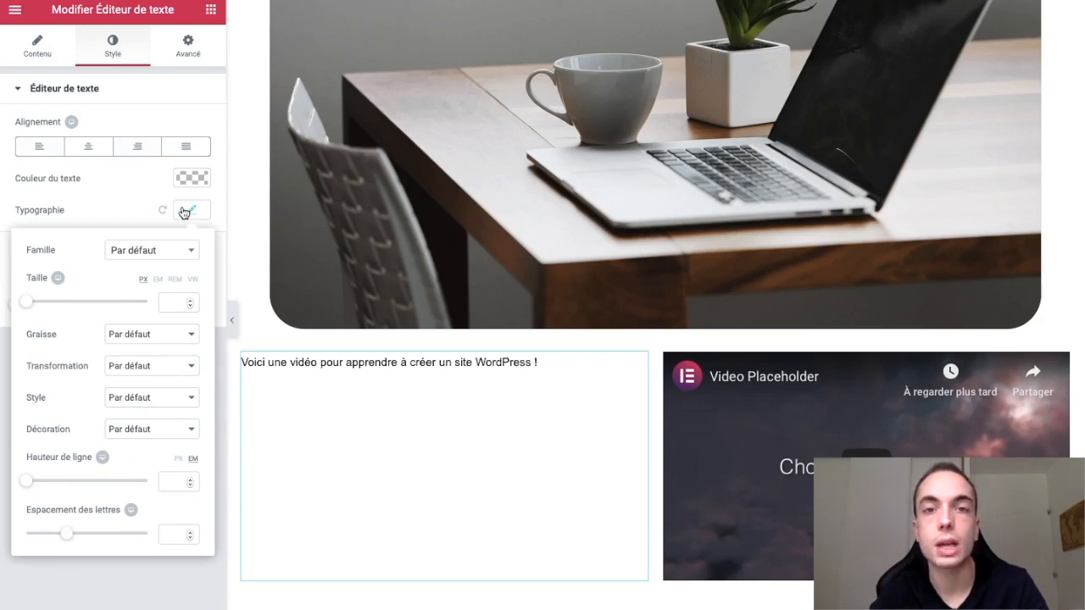
pyautogui.click(185, 212)
pyautogui.click(186, 48)
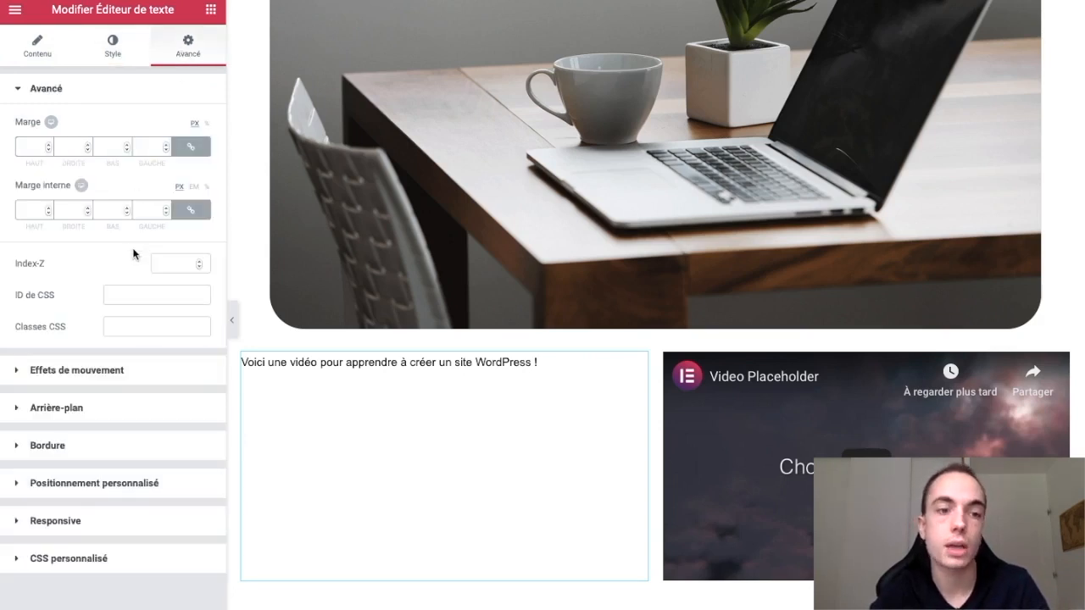
# Look through the layout, style and advanced settings of the column that holds the video.
pyautogui.click(48, 52)
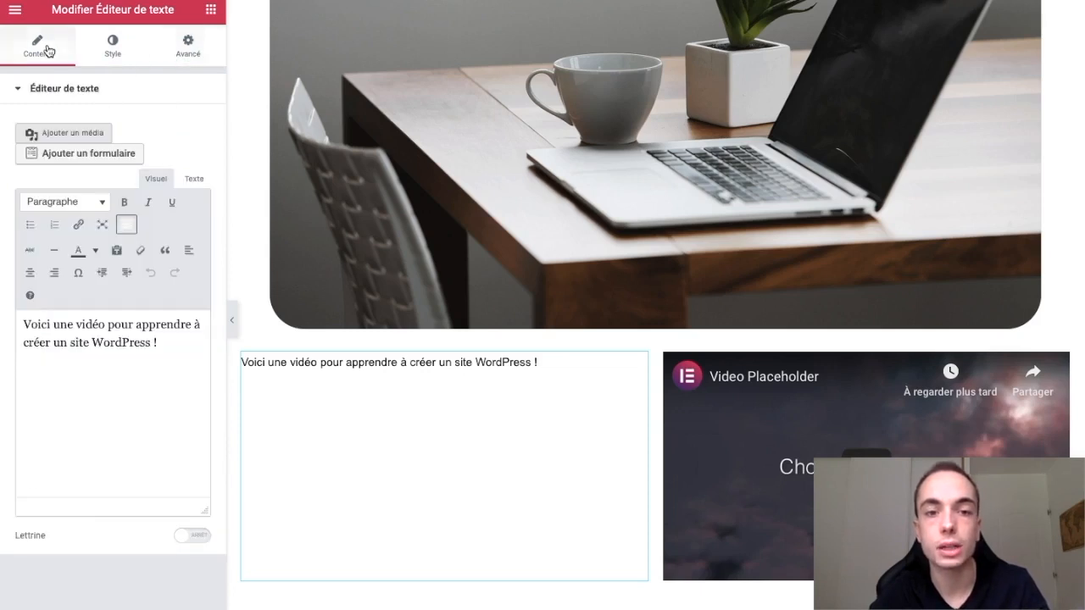
pyautogui.click(795, 417)
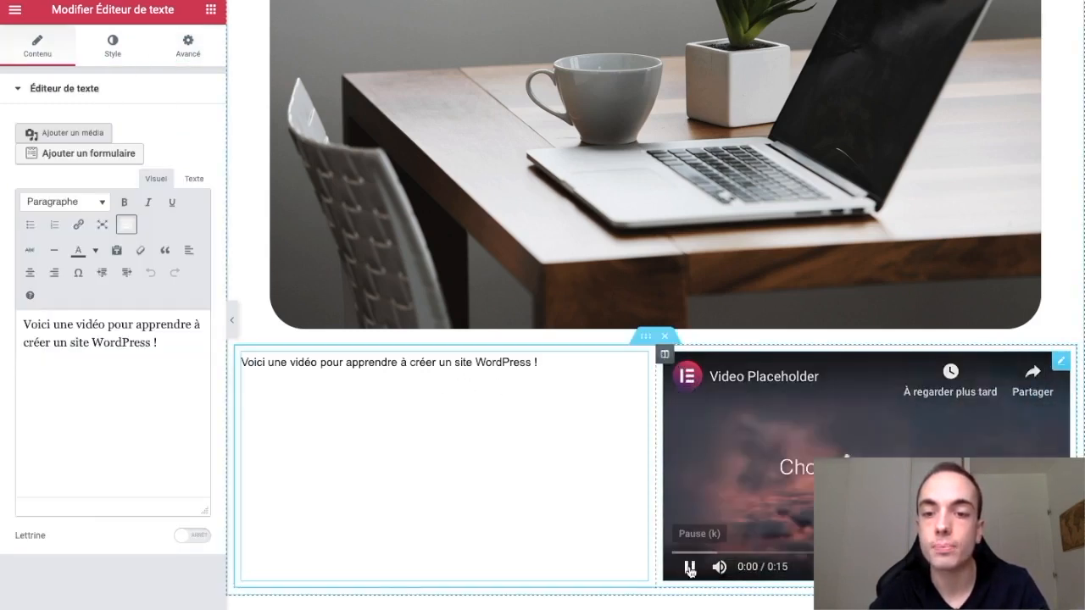
pyautogui.click(690, 569)
pyautogui.click(666, 357)
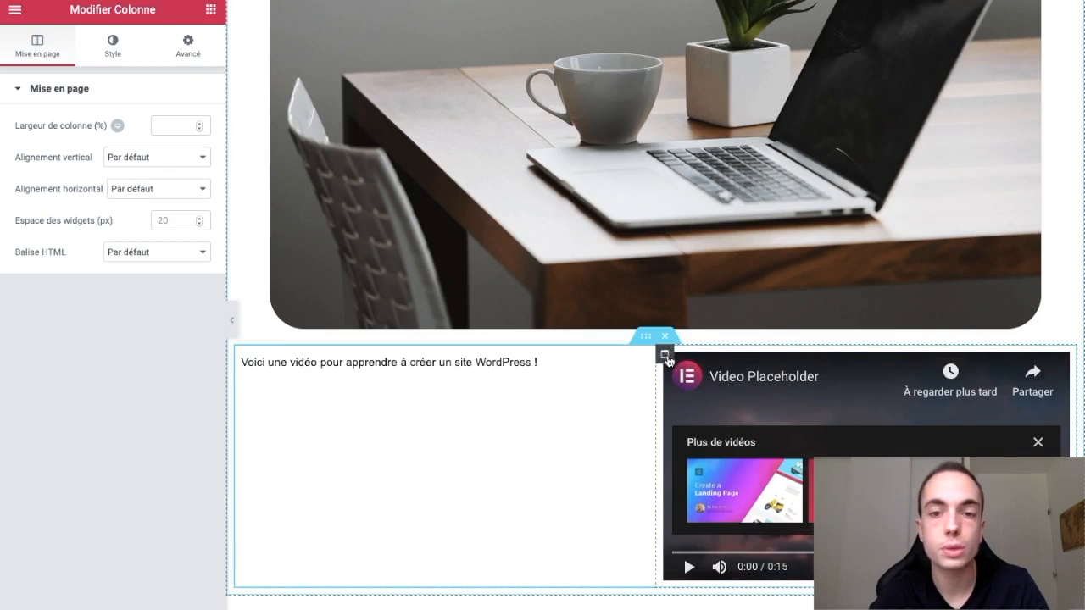
pyautogui.click(102, 52)
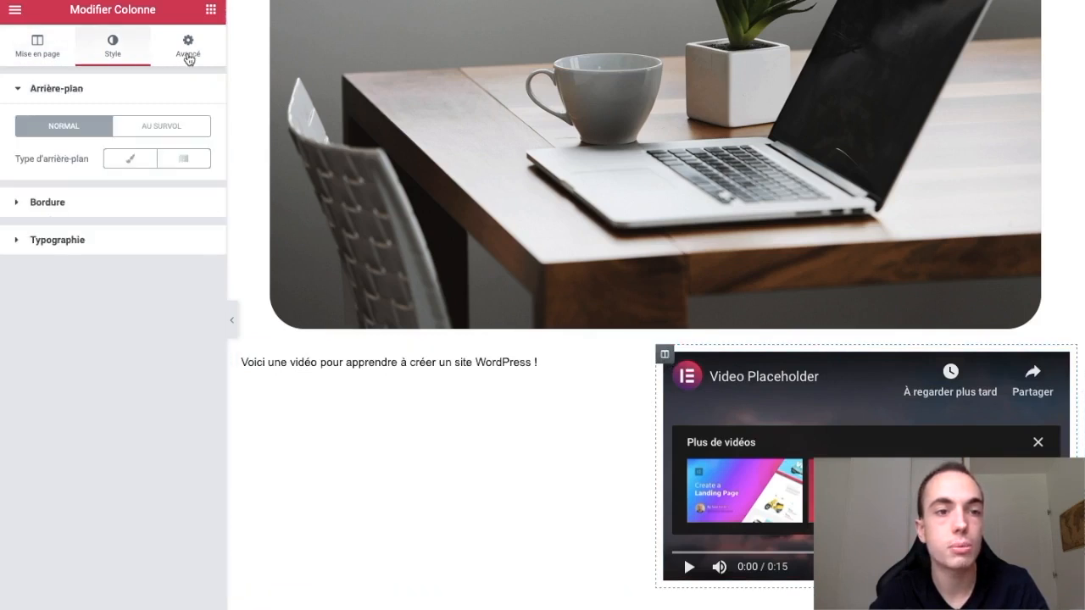
pyautogui.click(188, 52)
pyautogui.click(44, 56)
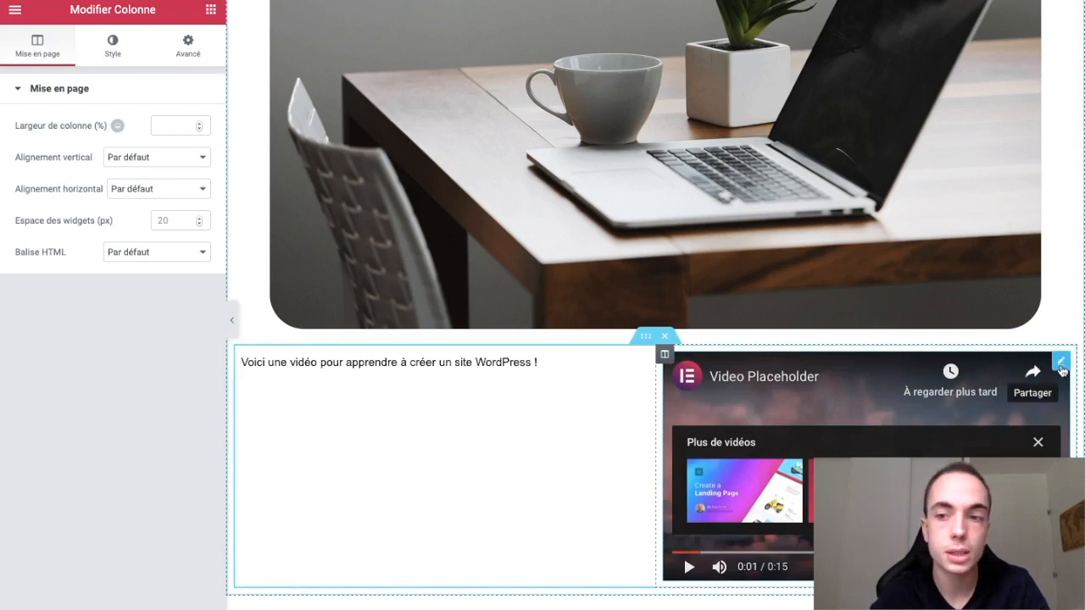
# Keep YouTube as the Video widget's source and replace its link with the copied youtube.com/watch?v=l1LhYORdXB8&t=6s address.
pyautogui.click(1061, 364)
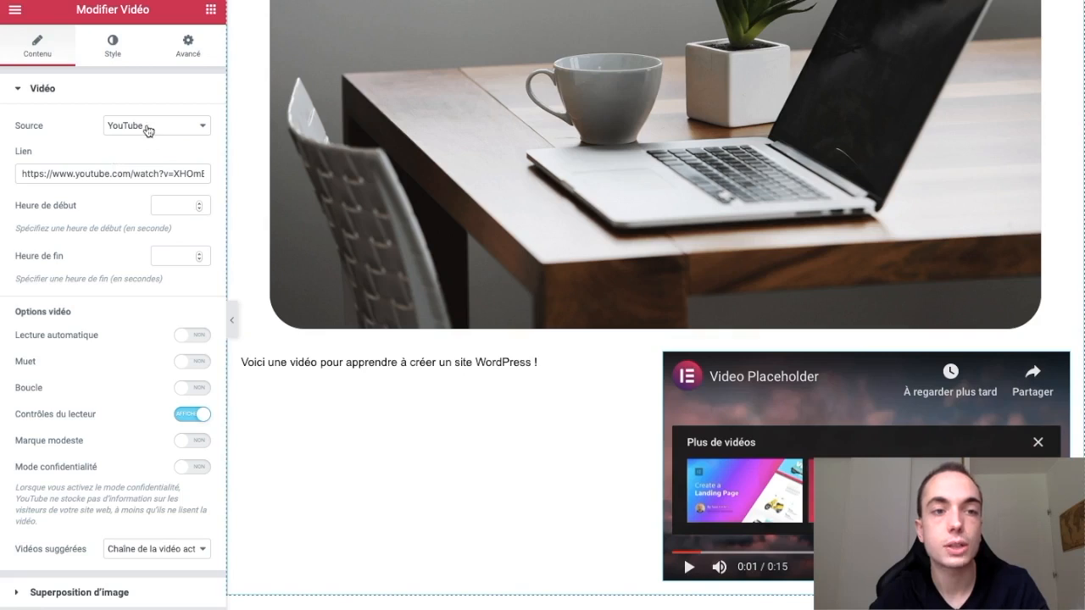
pyautogui.click(146, 131)
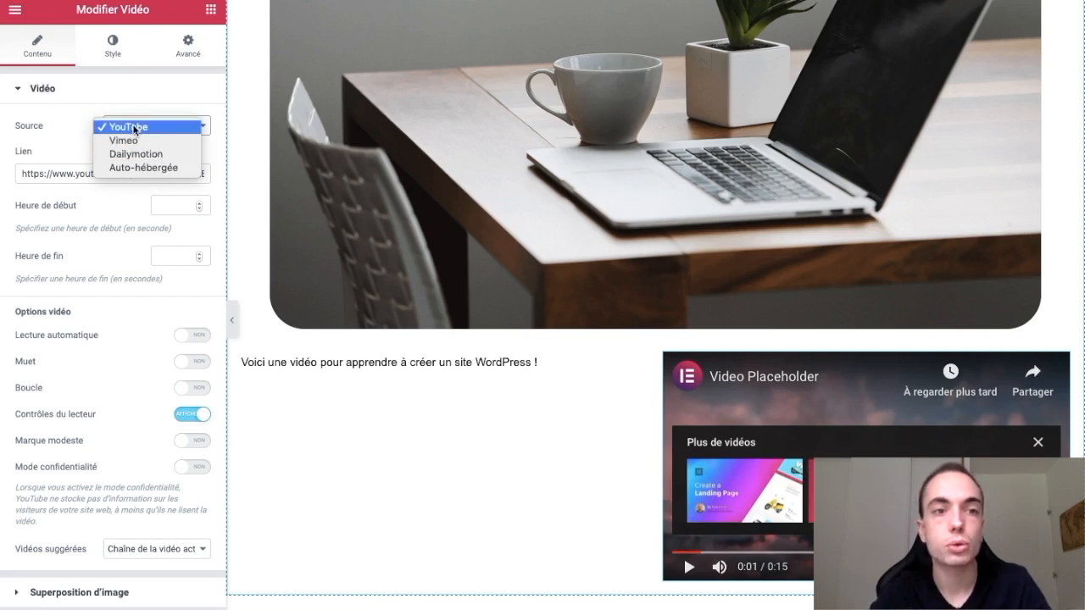
pyautogui.click(84, 145)
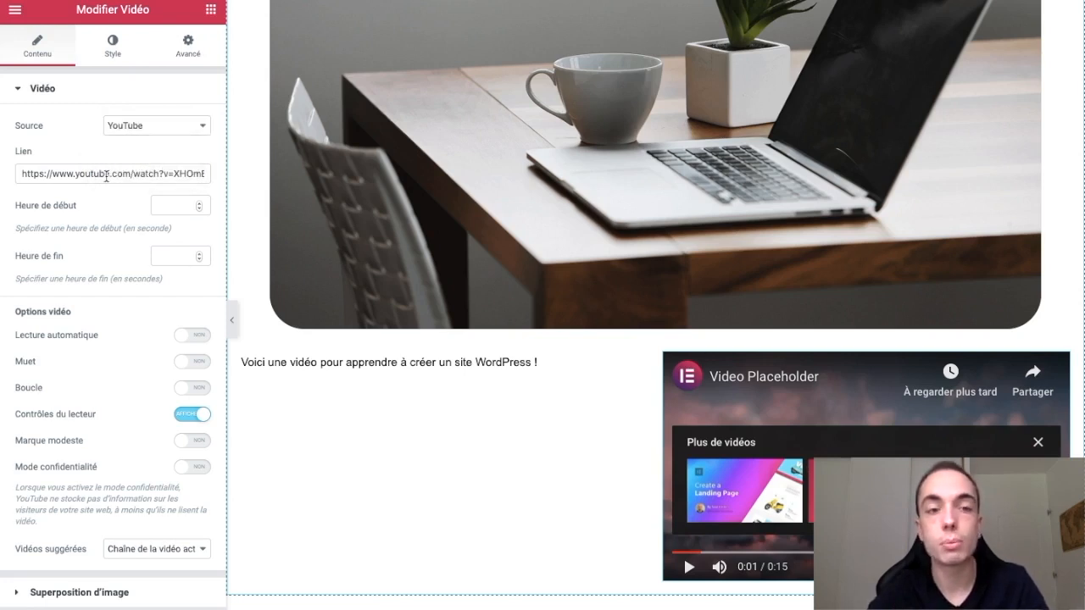
pyautogui.click(109, 173)
pyautogui.hotkey('ctrl', 'a')
pyautogui.hotkey('ctrl', 'v')
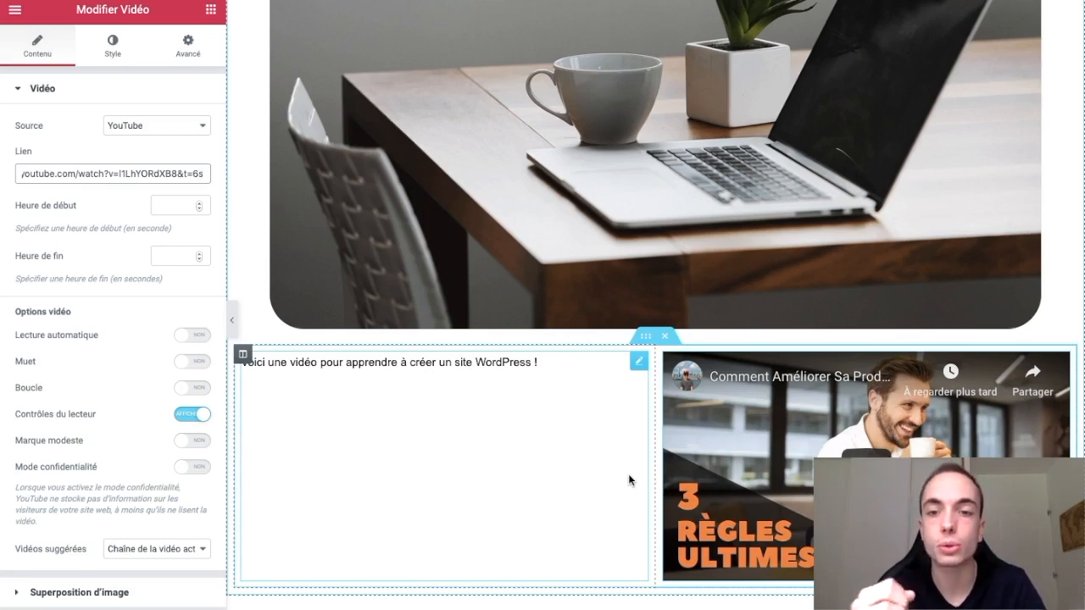
# Play the embedded YouTube video briefly with its sound muted to test it.
pyautogui.scroll(-1, 628, 475)
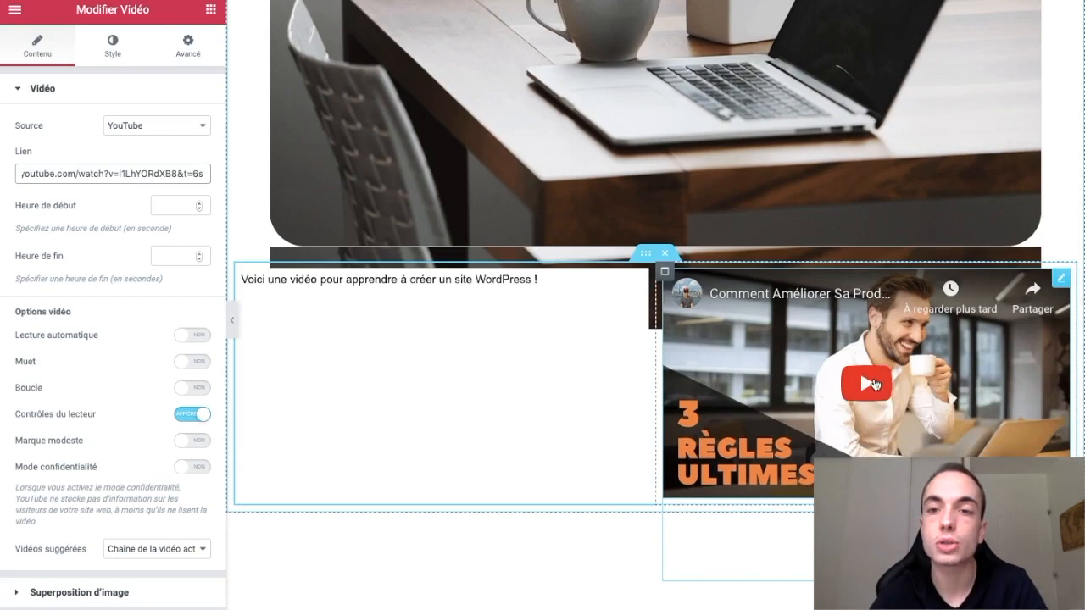
pyautogui.click(871, 386)
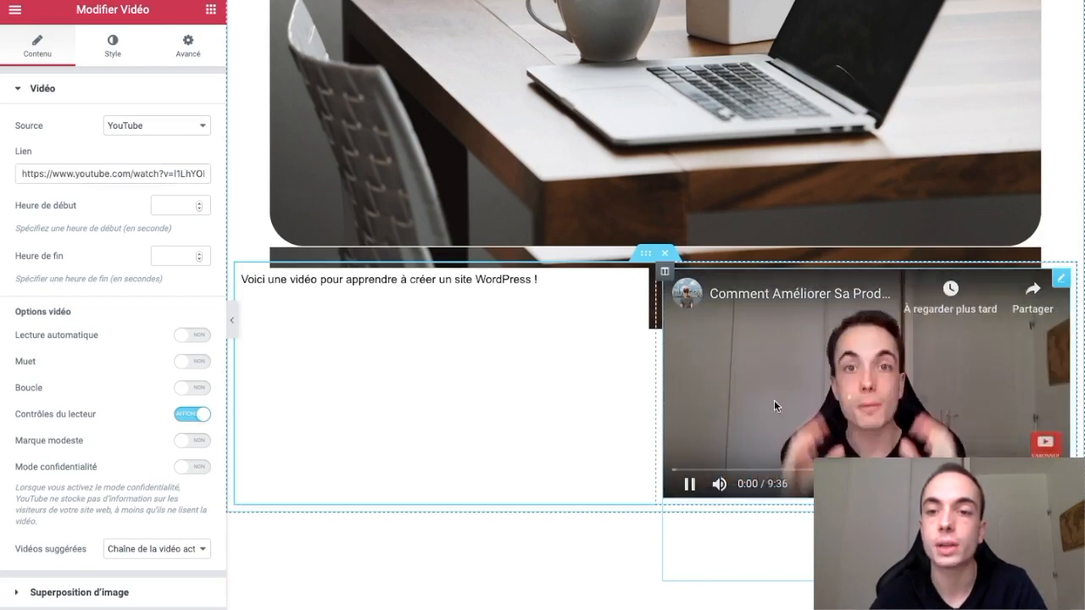
pyautogui.click(802, 415)
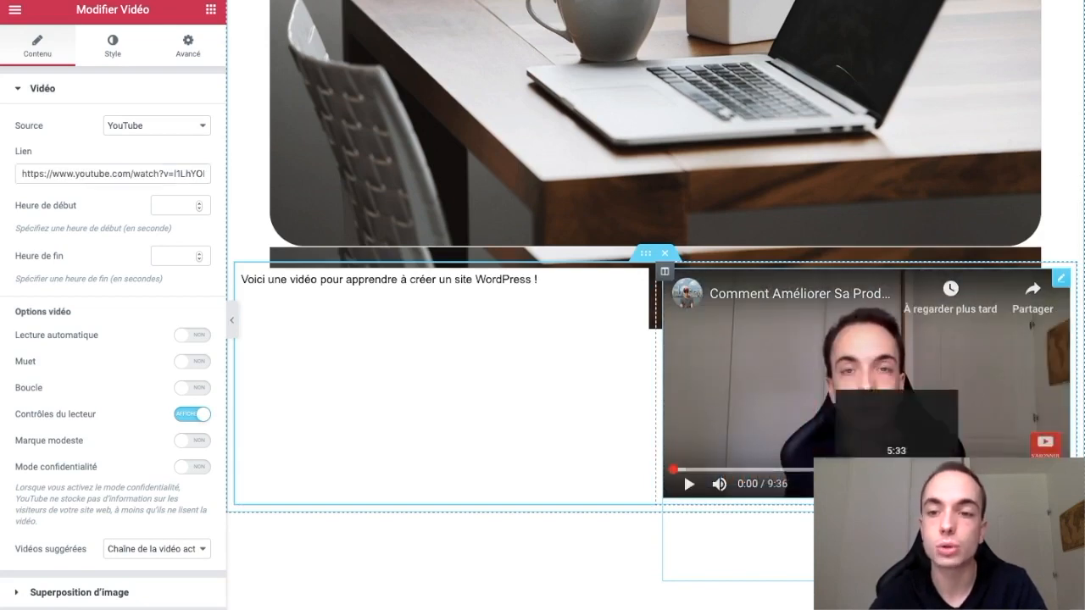
pyautogui.click(720, 484)
pyautogui.click(794, 416)
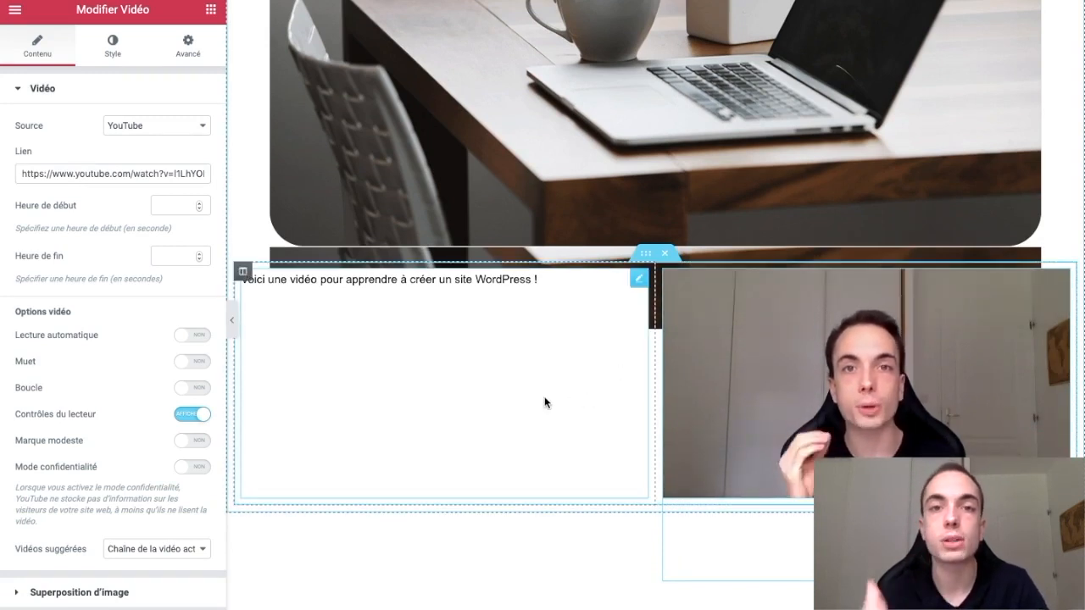
pyautogui.scroll(1, 545, 402)
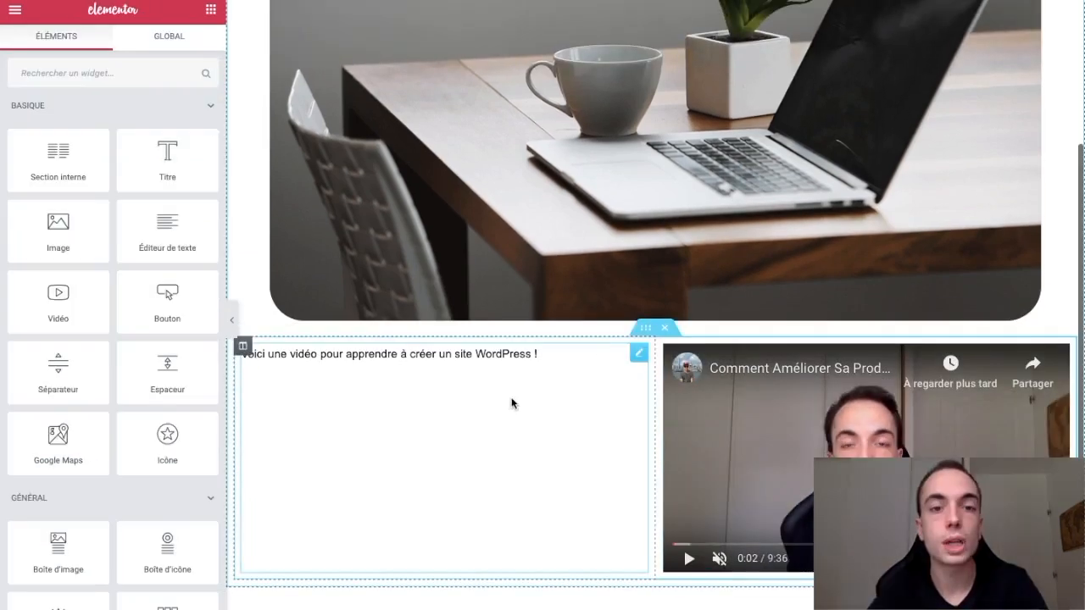
# Add a new section below the video with the three-column structure that has a wide middle column.
pyautogui.scroll(-2, 511, 404)
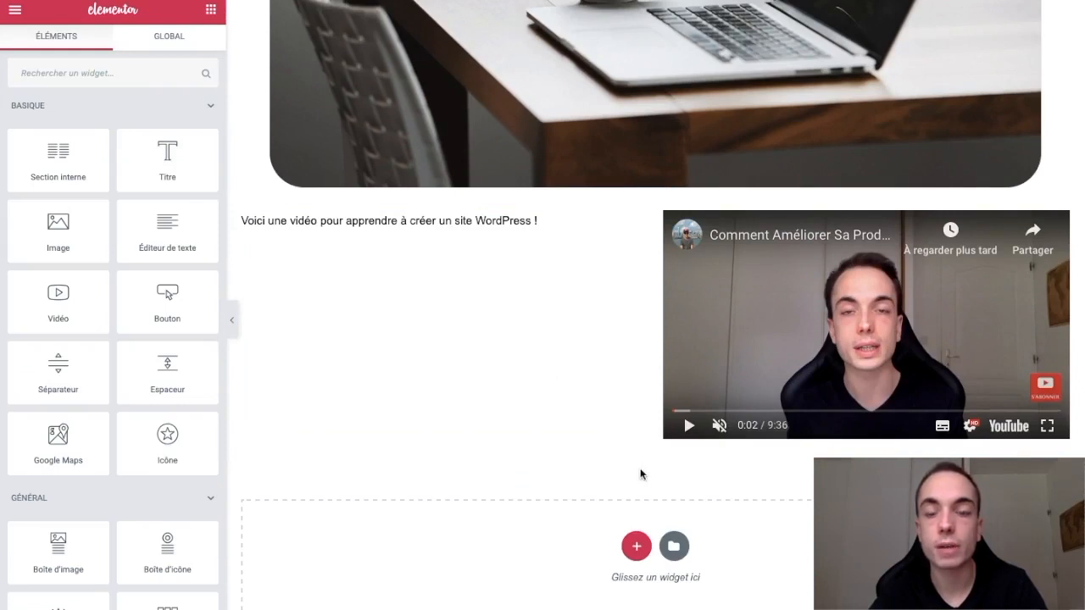
pyautogui.scroll(-1, 652, 489)
pyautogui.click(636, 495)
pyautogui.scroll(-1, 671, 472)
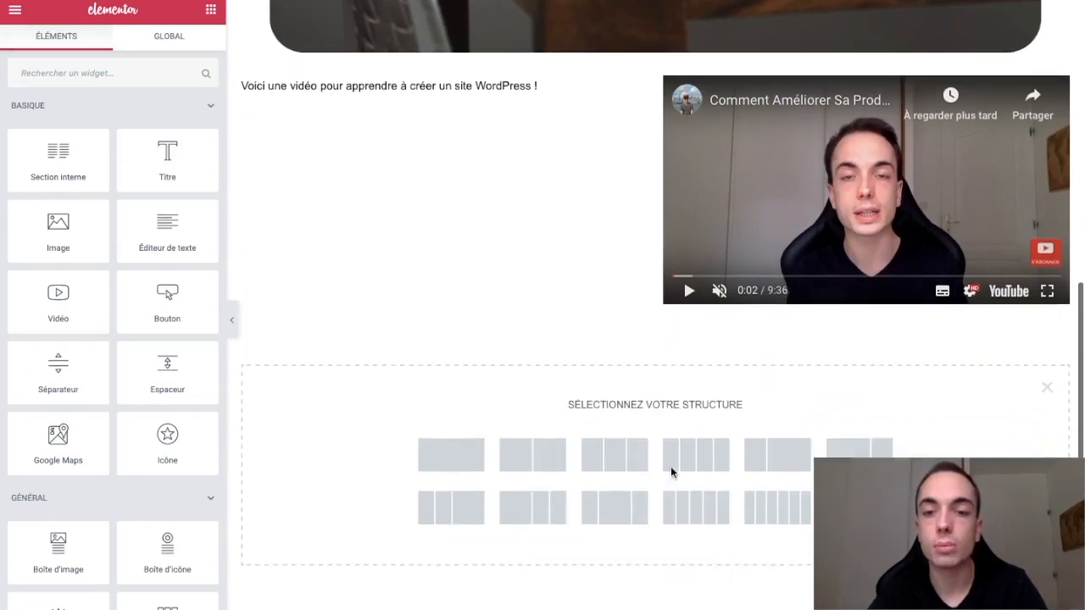
pyautogui.click(618, 506)
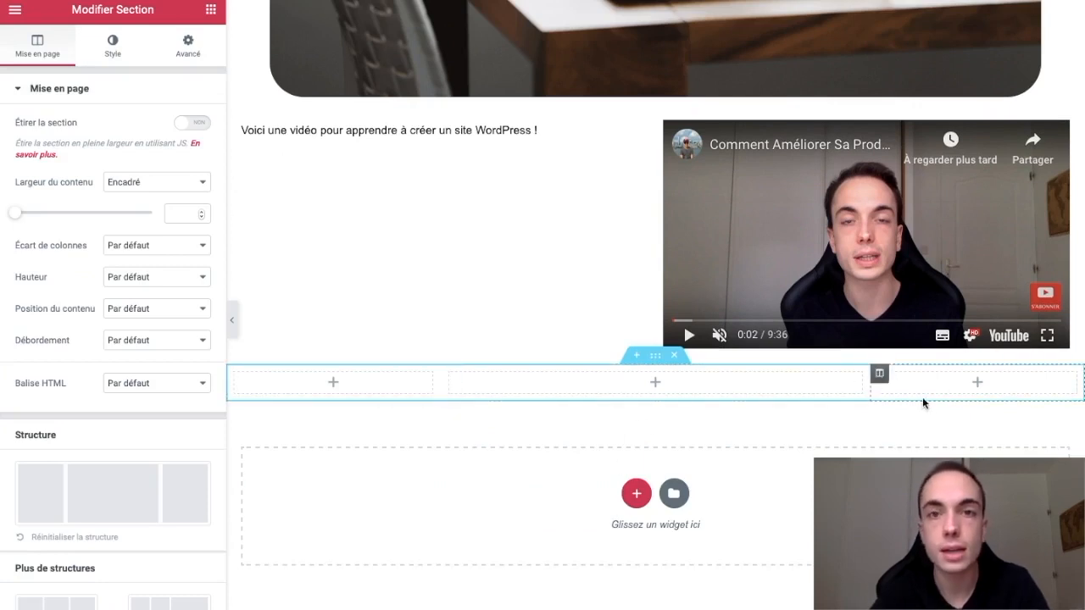
# Place a Video widget in the new section's middle column and a Text Editor widget in each outer column.
pyautogui.click(656, 384)
pyautogui.moveTo(70, 300); pyautogui.dragTo(583, 381)
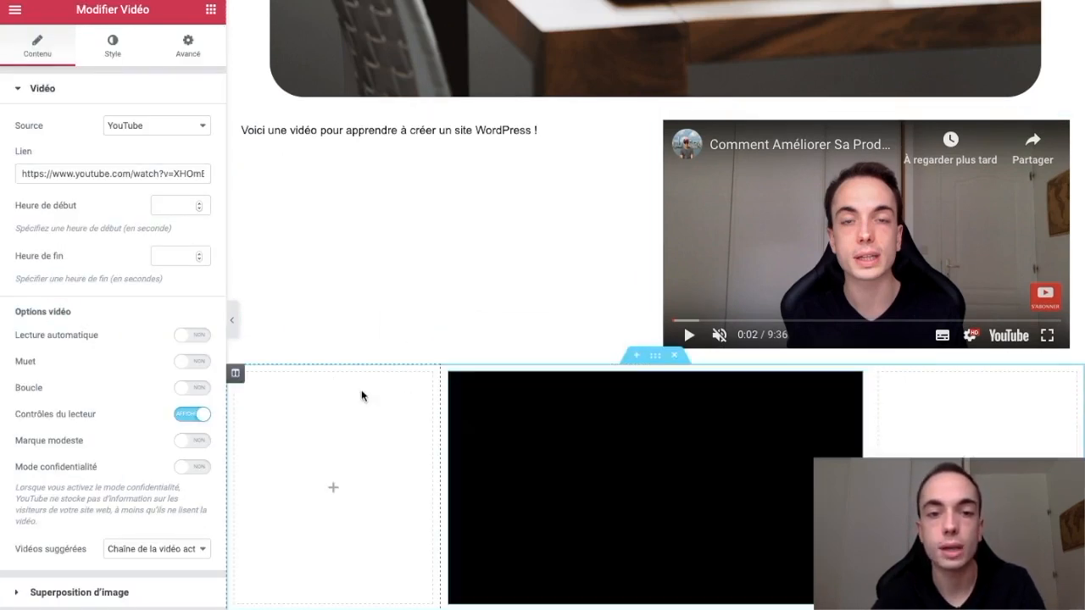
pyautogui.click(332, 485)
pyautogui.moveTo(167, 230); pyautogui.dragTo(328, 480)
pyautogui.scroll(1, 884, 419)
pyautogui.scroll(-1, 971, 388)
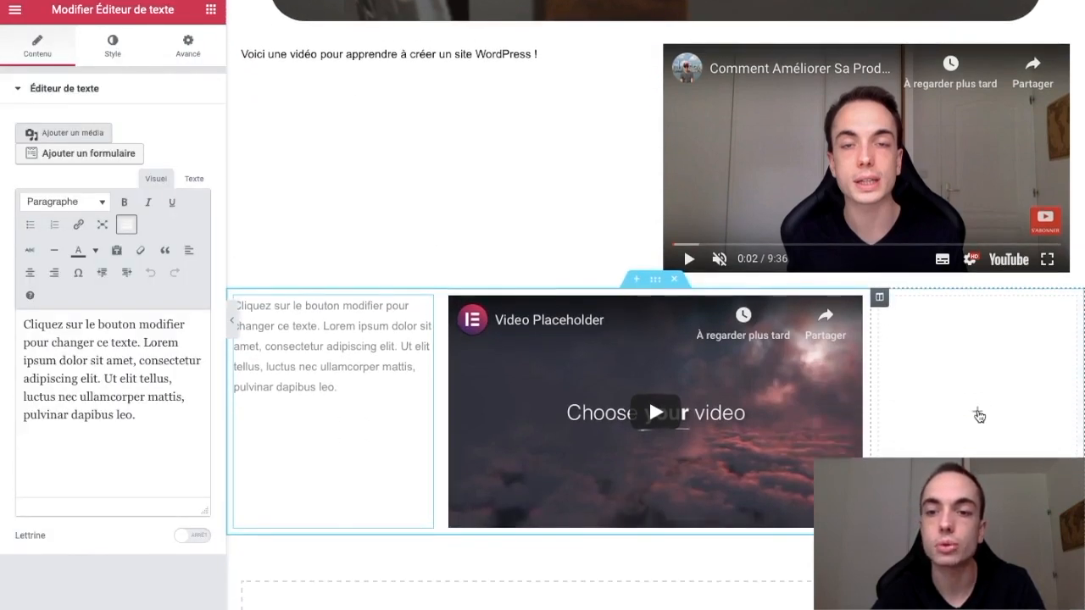
pyautogui.click(977, 412)
pyautogui.moveTo(135, 224); pyautogui.dragTo(932, 407)
# Add a Button widget beneath the placeholder video in the middle column and set its text to "S'abonner à la chaine YouTube".
pyautogui.click(211, 10)
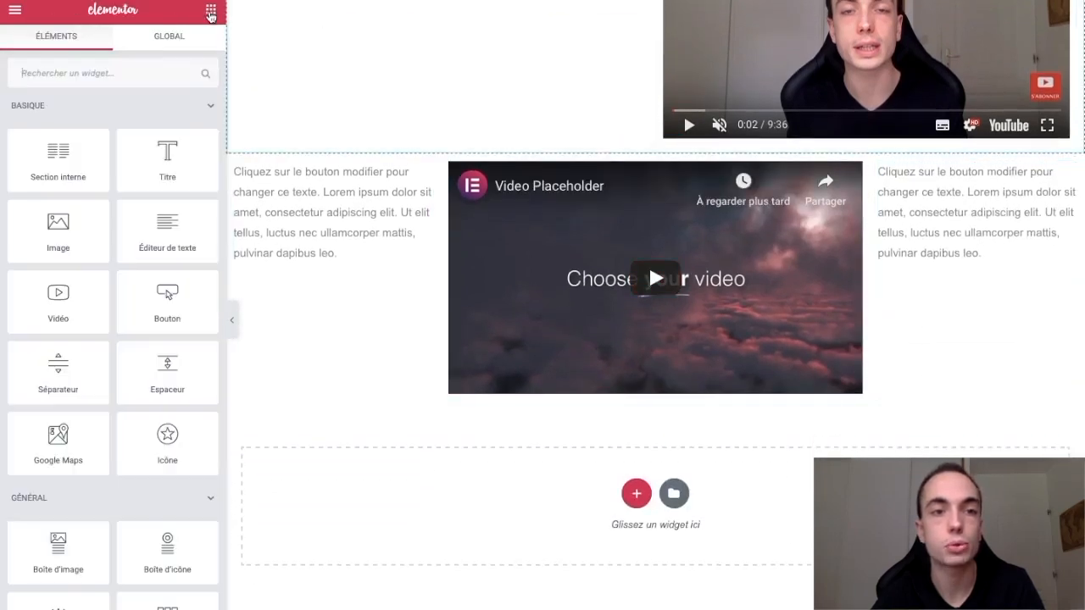
pyautogui.moveTo(166, 292); pyautogui.dragTo(617, 395)
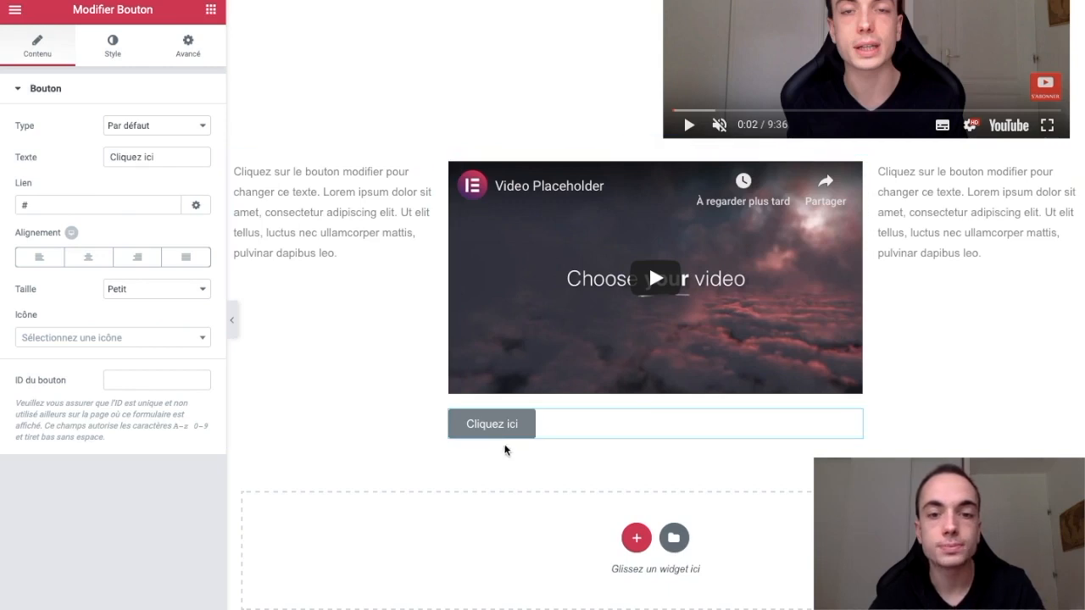
pyautogui.click(145, 156)
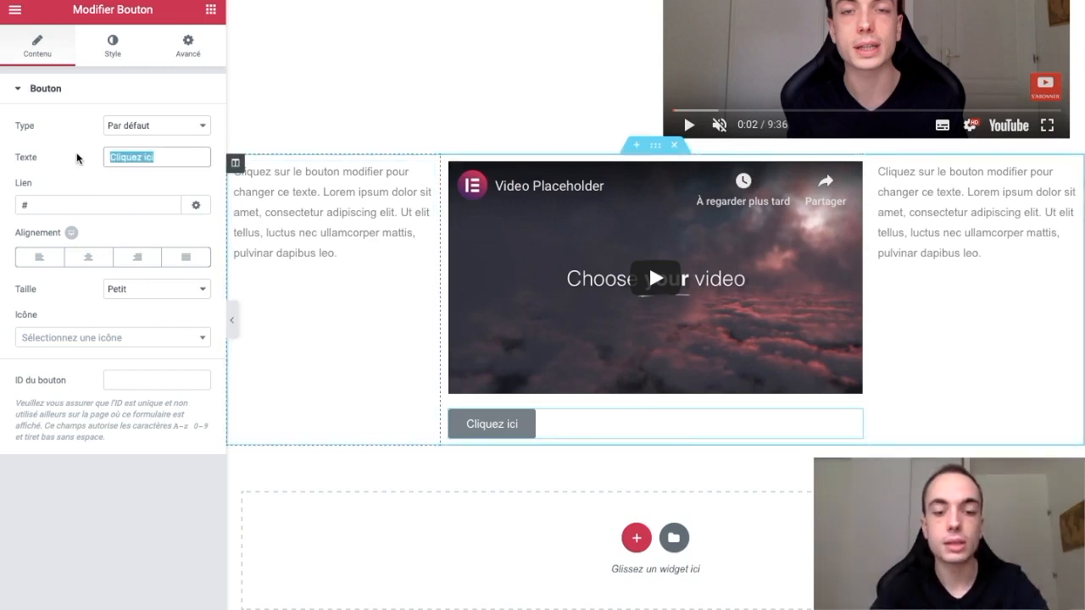
pyautogui.write("S'abonner à la chaine YouTube")
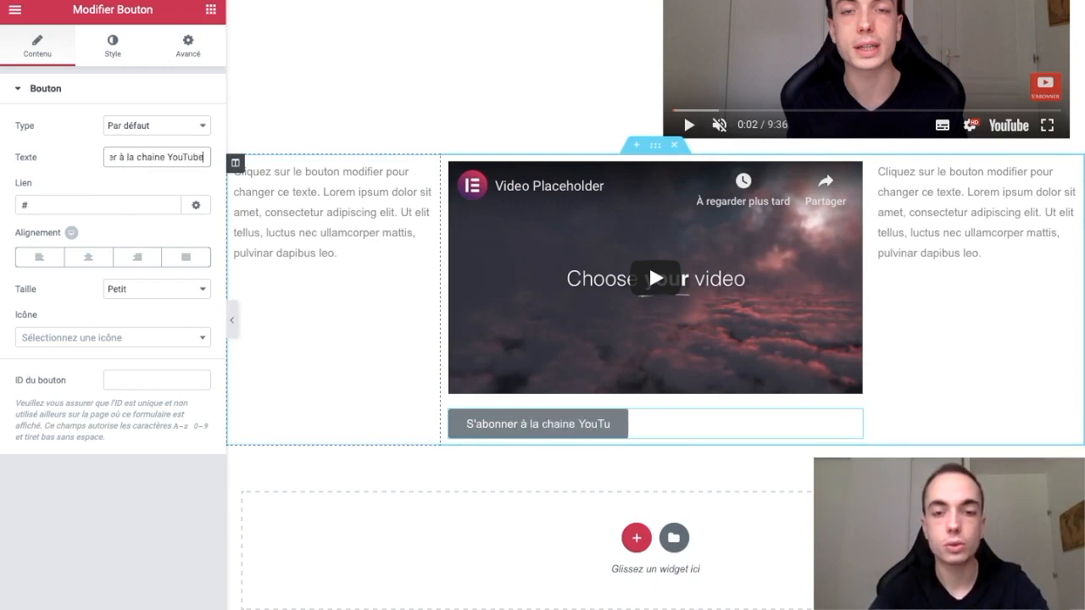
# Centre the button in its column and set its size to Moyen.
pyautogui.click(49, 205)
pyautogui.click(86, 257)
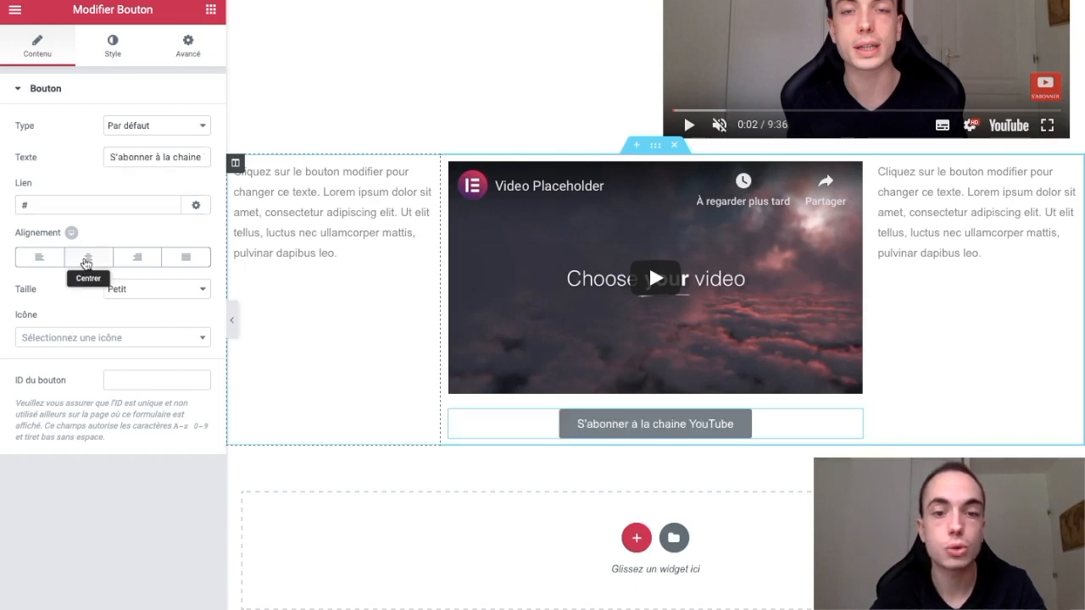
pyautogui.click(137, 299)
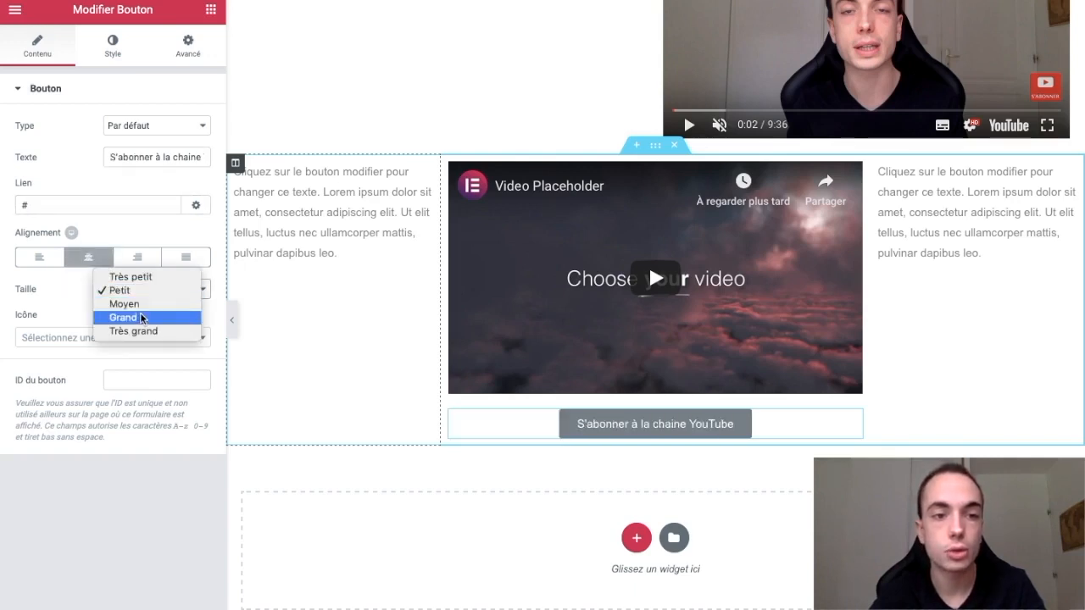
pyautogui.click(135, 302)
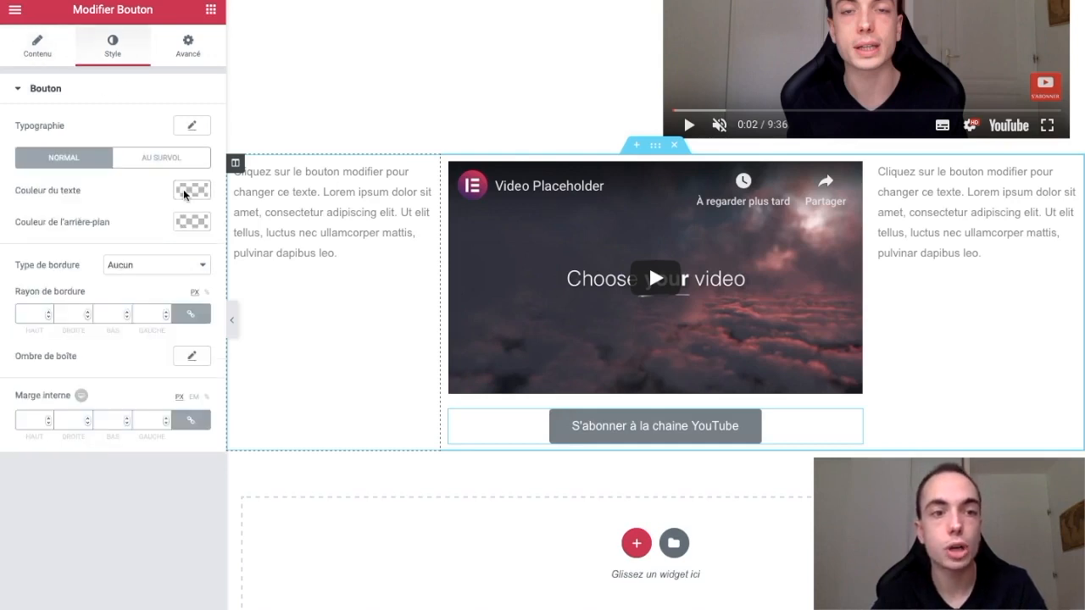
# Set the button's normal text colour to white (#ffffff).
pyautogui.click(184, 194)
pyautogui.click(155, 368)
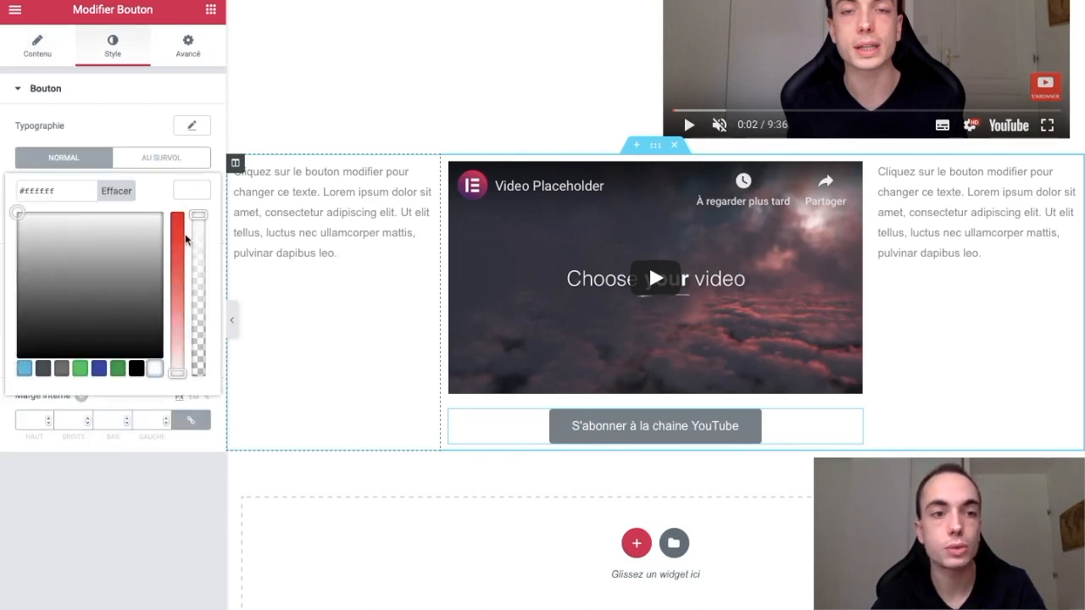
pyautogui.click(188, 198)
# Set the button's normal background colour to pure red (#ff0000).
pyautogui.click(190, 222)
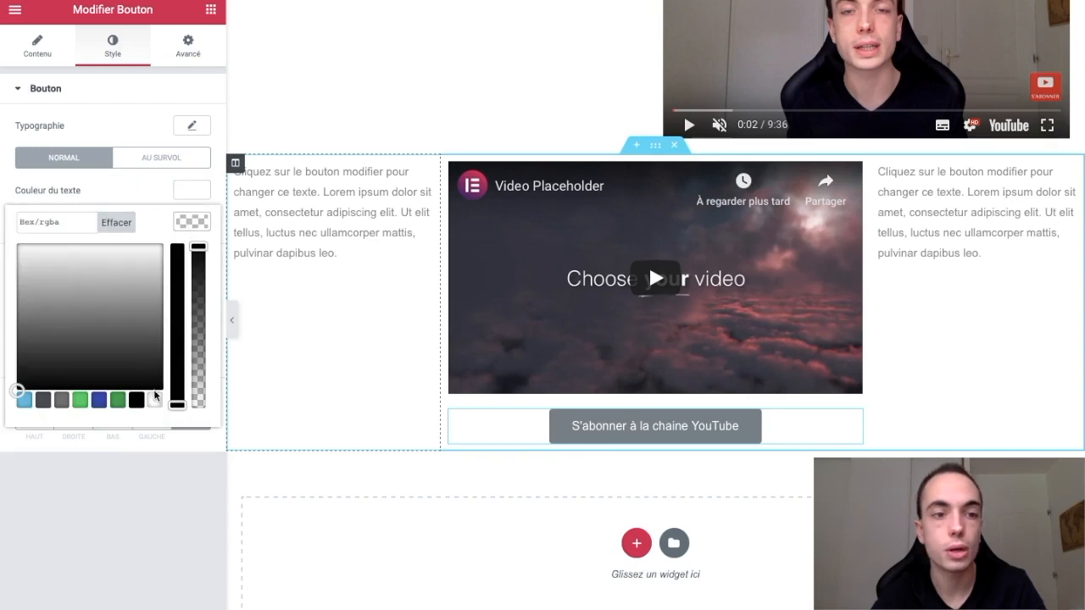
pyautogui.click(82, 400)
pyautogui.moveTo(32, 260); pyautogui.dragTo(0, 230)
pyautogui.click(191, 221)
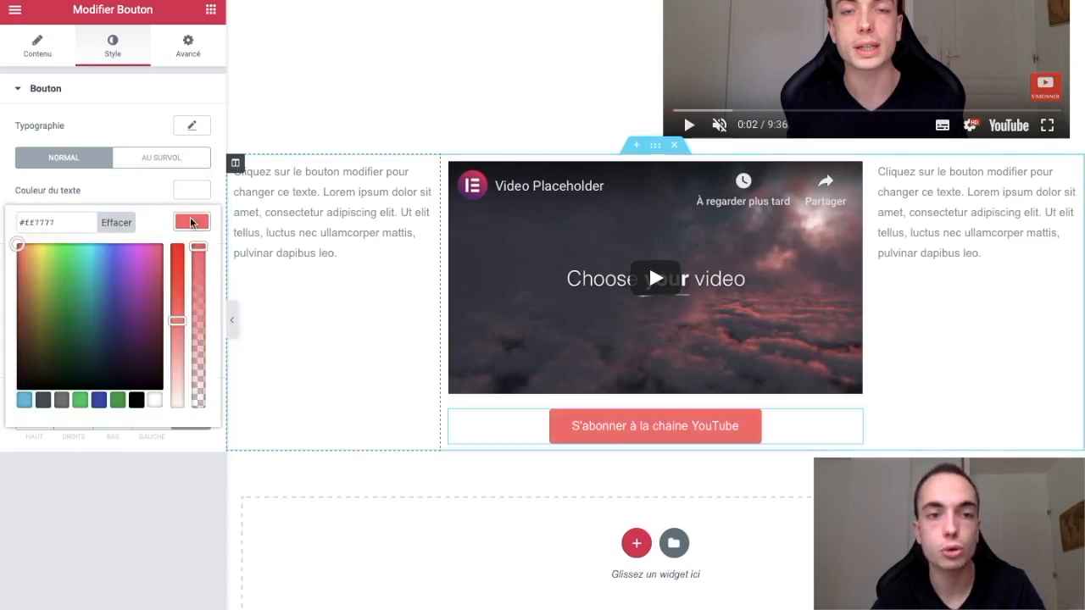
pyautogui.moveTo(180, 320); pyautogui.dragTo(177, 248)
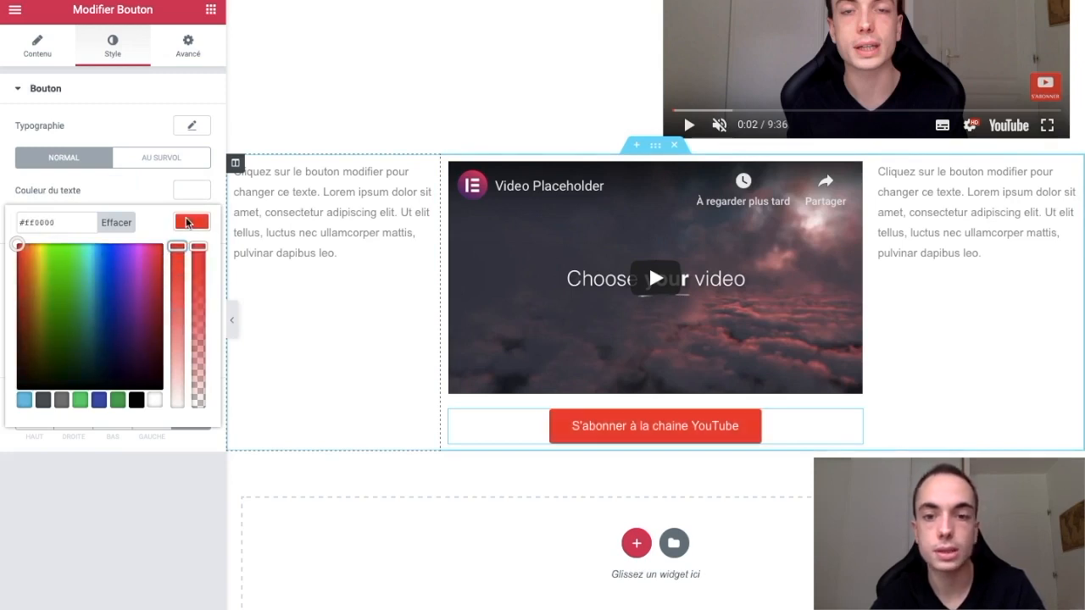
pyautogui.click(198, 223)
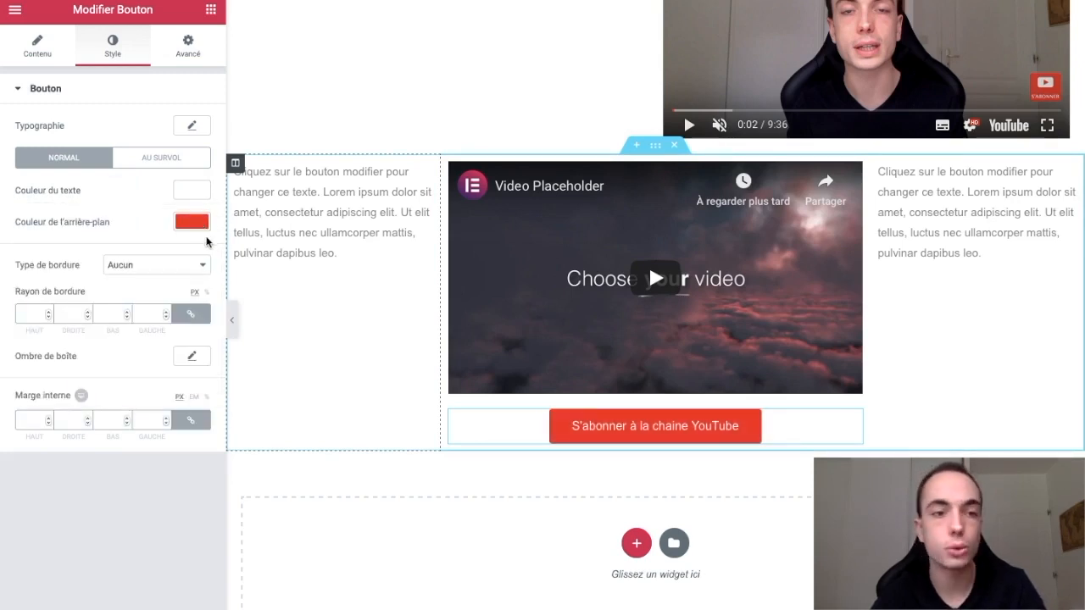
# Give the button the Grow animation for its hover state.
pyautogui.click(157, 157)
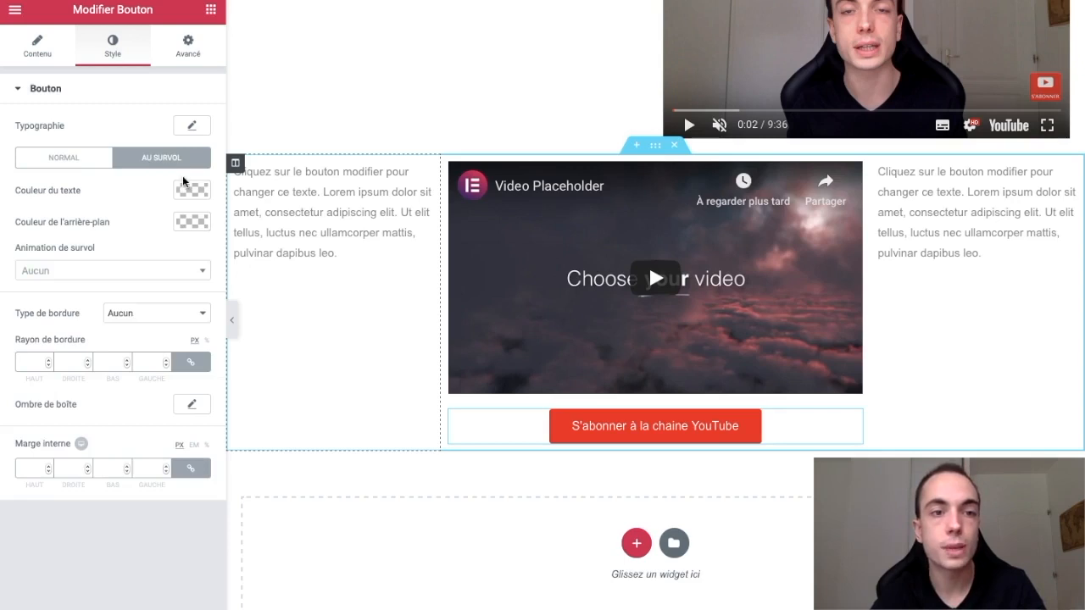
pyautogui.click(143, 271)
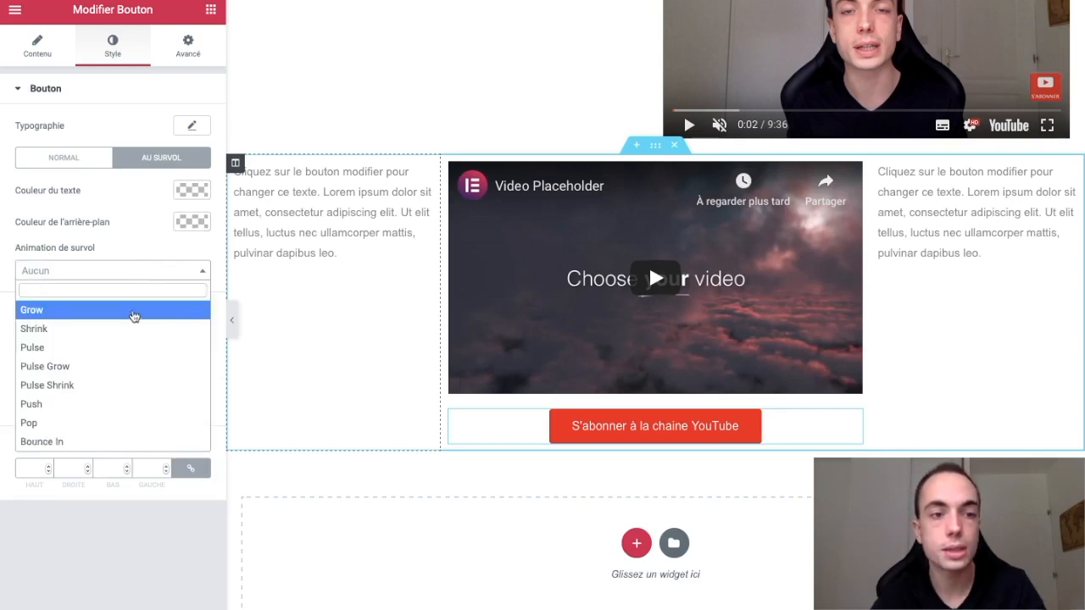
pyautogui.click(126, 310)
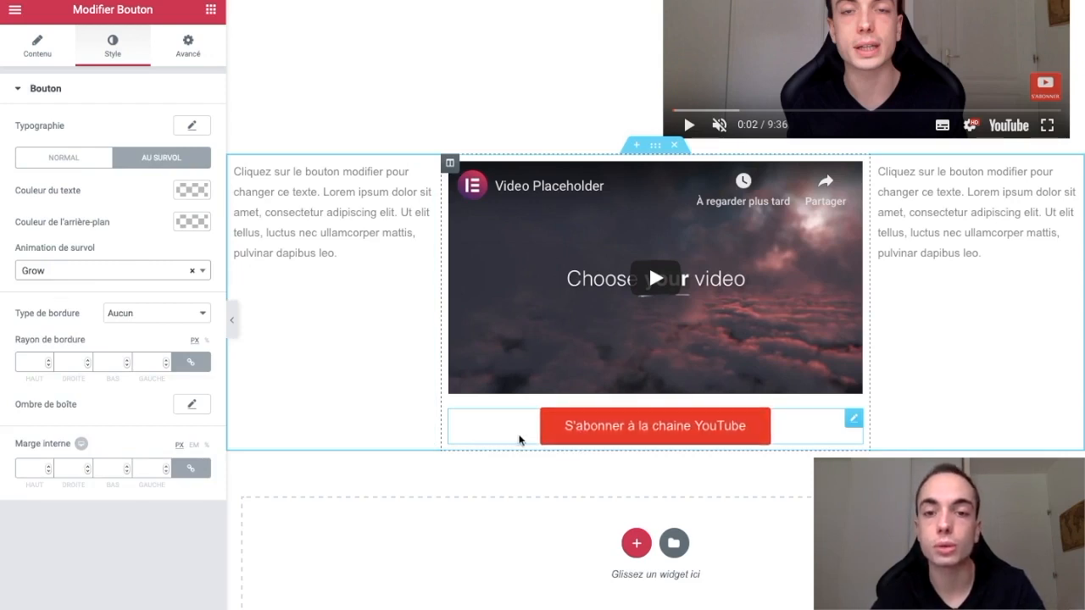
pyautogui.scroll(-1, 364, 336)
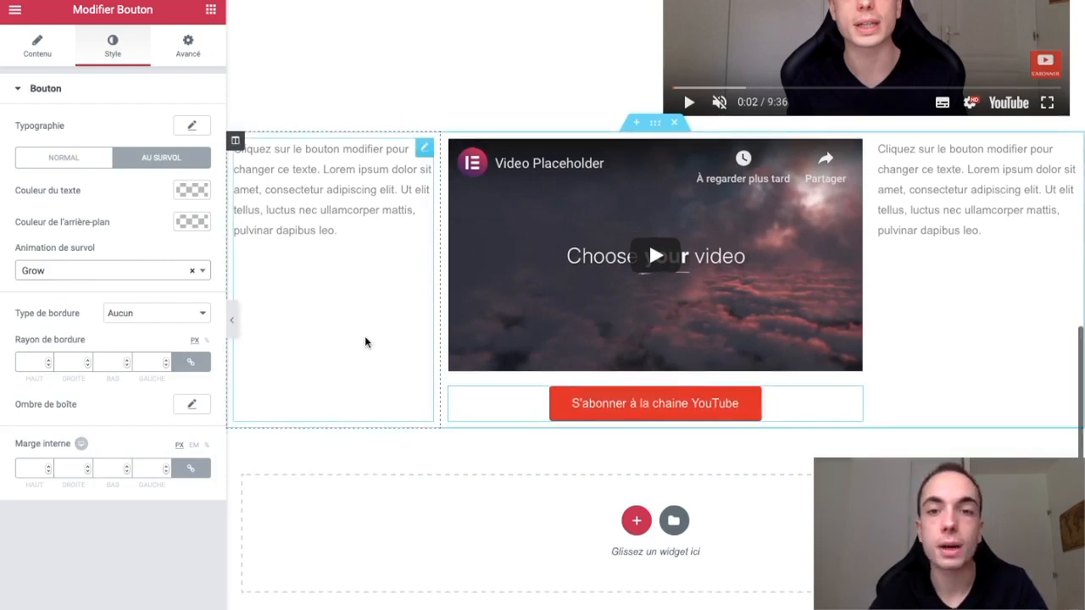
# Insert an Espaceur widget between the video and the three-column section and set its space to 63.
pyautogui.click(213, 12)
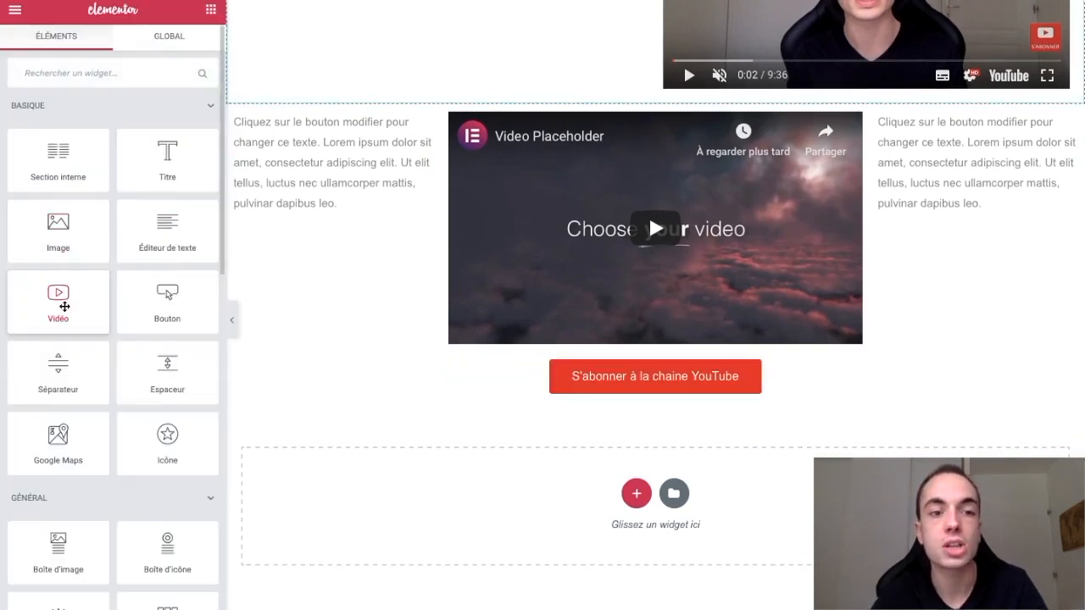
pyautogui.scroll(-1, 174, 313)
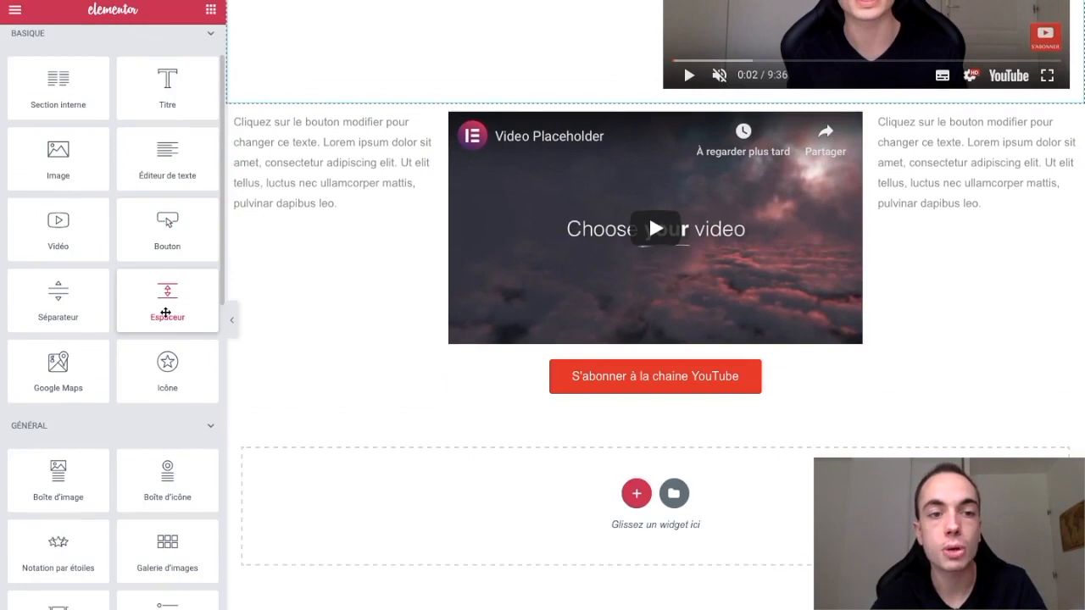
pyautogui.moveTo(158, 304); pyautogui.dragTo(596, 163)
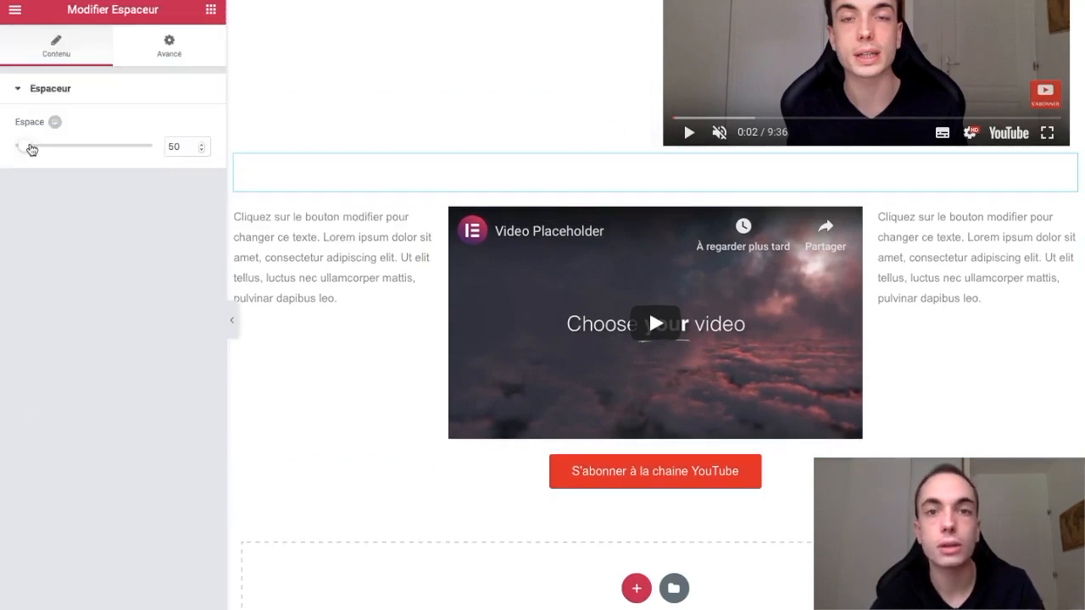
pyautogui.moveTo(29, 147)
pyautogui.mouseDown()
pyautogui.moveTo(68, 148)
pyautogui.moveTo(31, 148)
pyautogui.mouseUp()
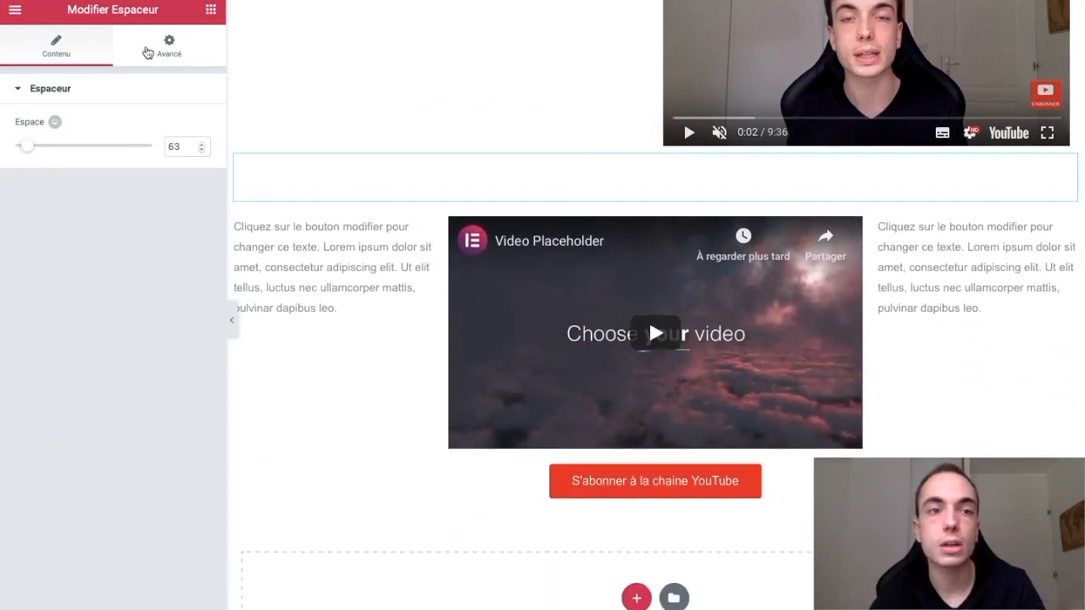
# Try the light blue #6ec1e4 as the spacer's classic background colour, and clear it again.
pyautogui.click(147, 53)
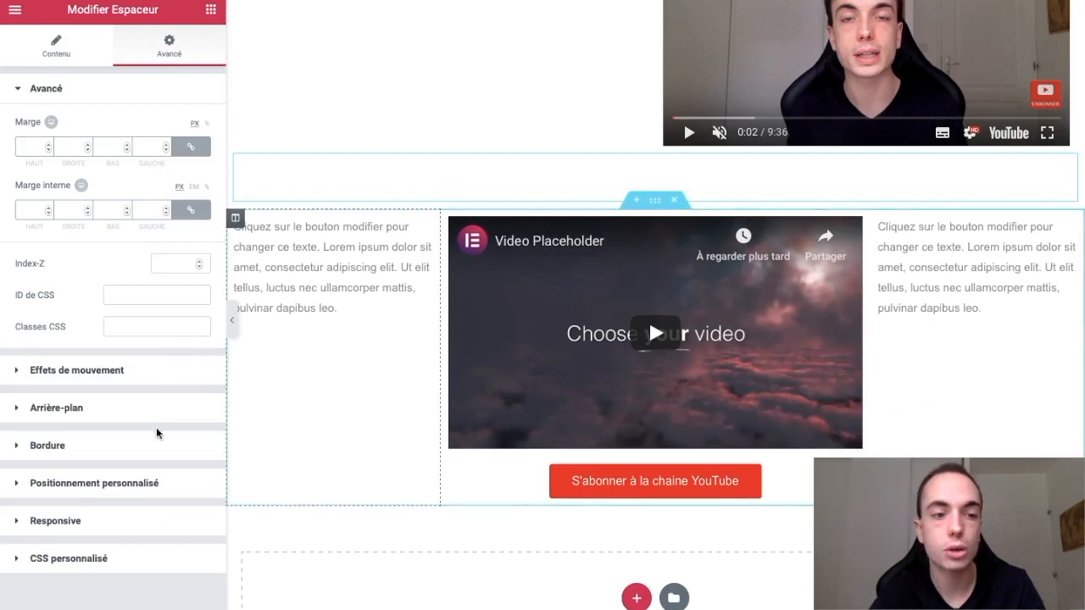
pyautogui.click(101, 415)
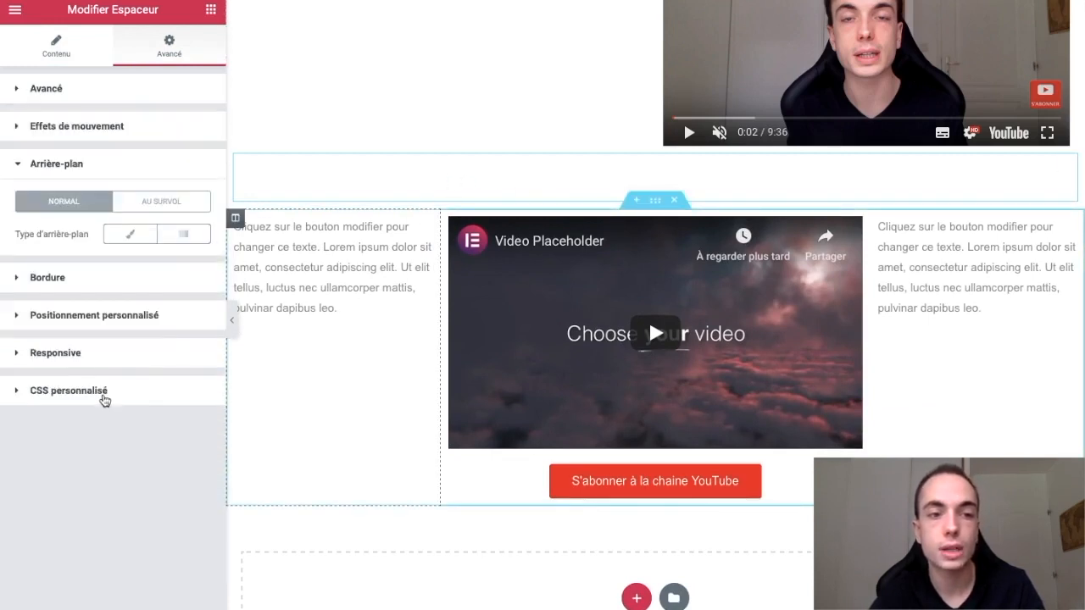
pyautogui.click(144, 233)
pyautogui.click(193, 265)
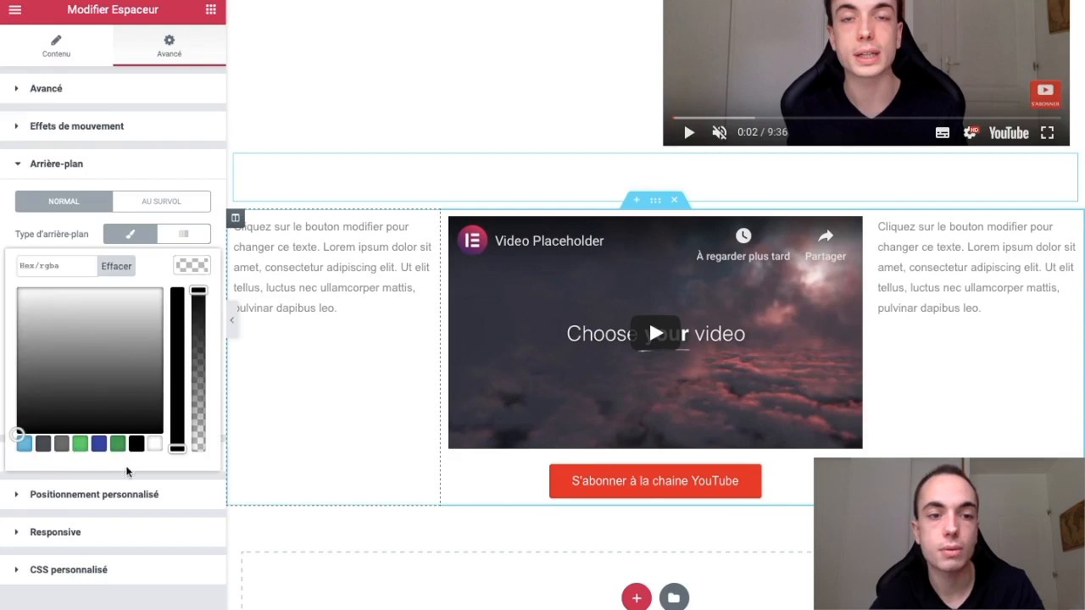
pyautogui.click(23, 443)
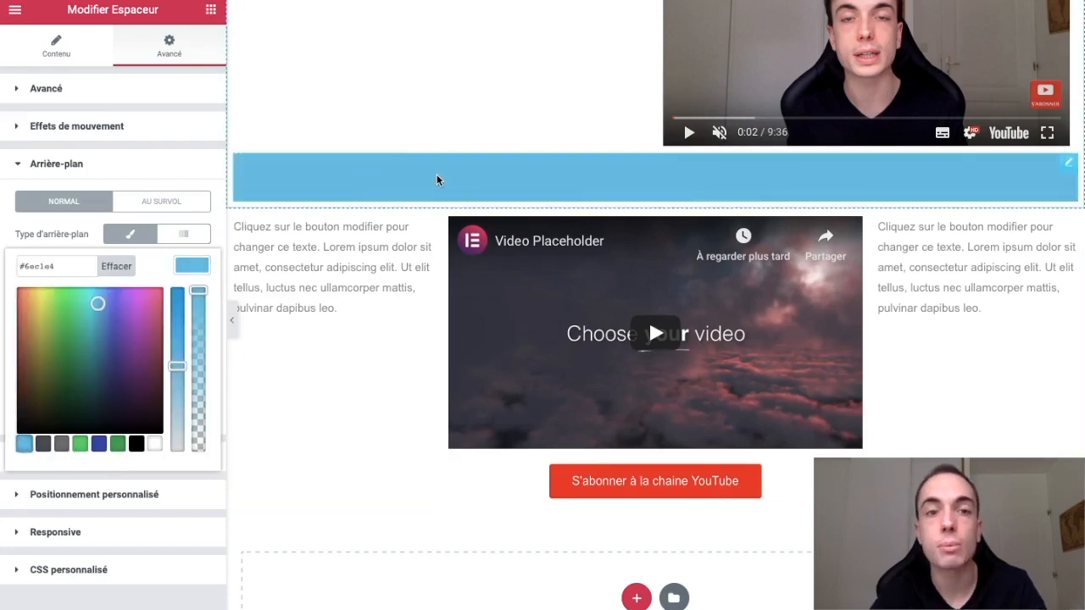
pyautogui.click(116, 266)
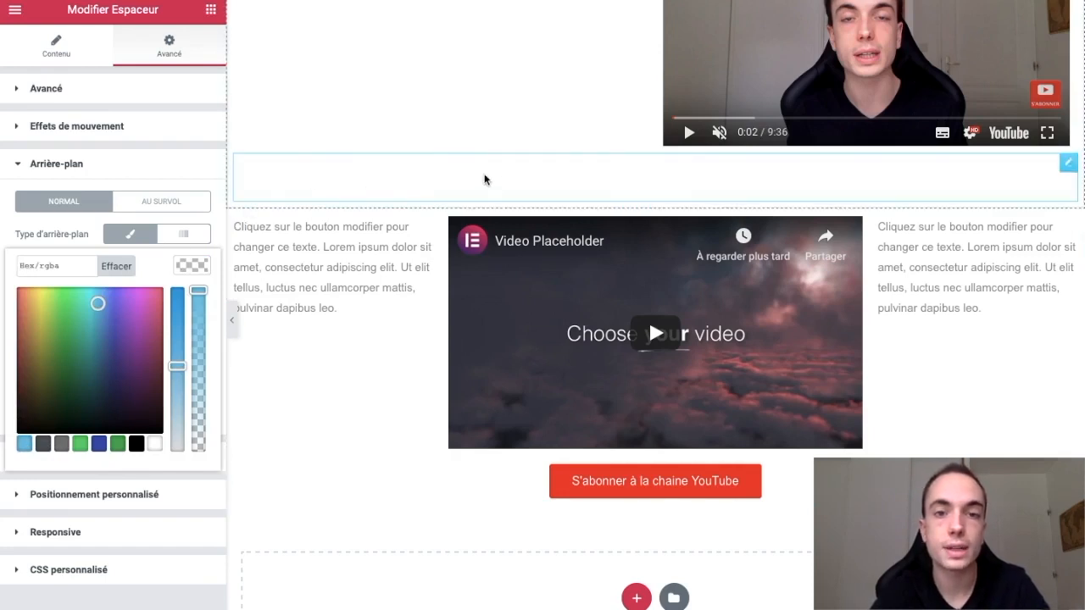
# Insert a Séparateur widget above the spacer and set its line weight to 4.
pyautogui.click(210, 9)
pyautogui.moveTo(71, 390); pyautogui.dragTo(487, 158)
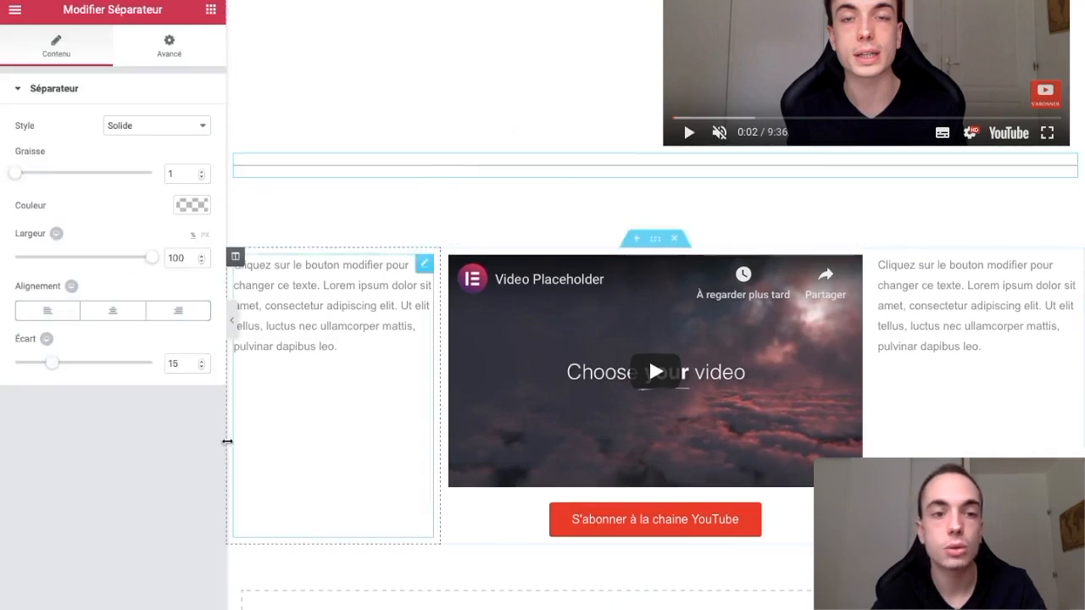
pyautogui.click(230, 315)
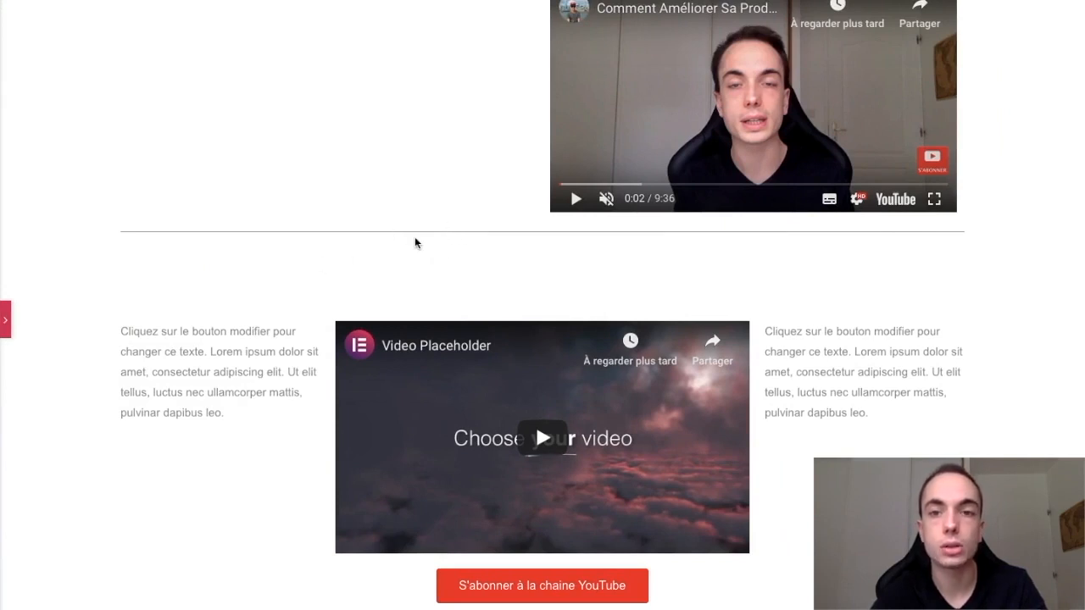
pyautogui.click(6, 321)
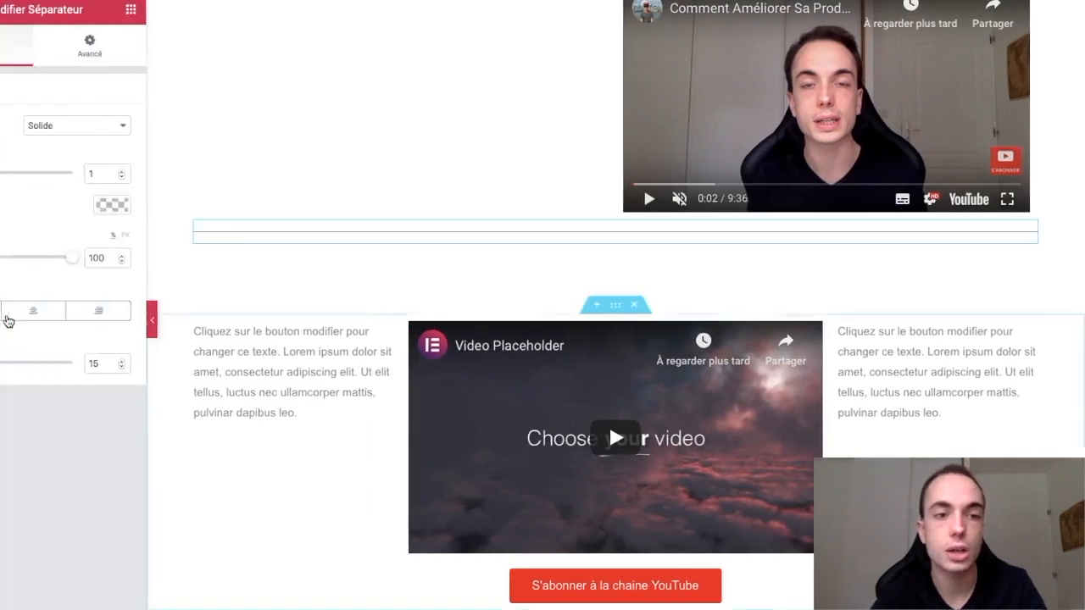
pyautogui.moveTo(15, 173); pyautogui.dragTo(67, 176)
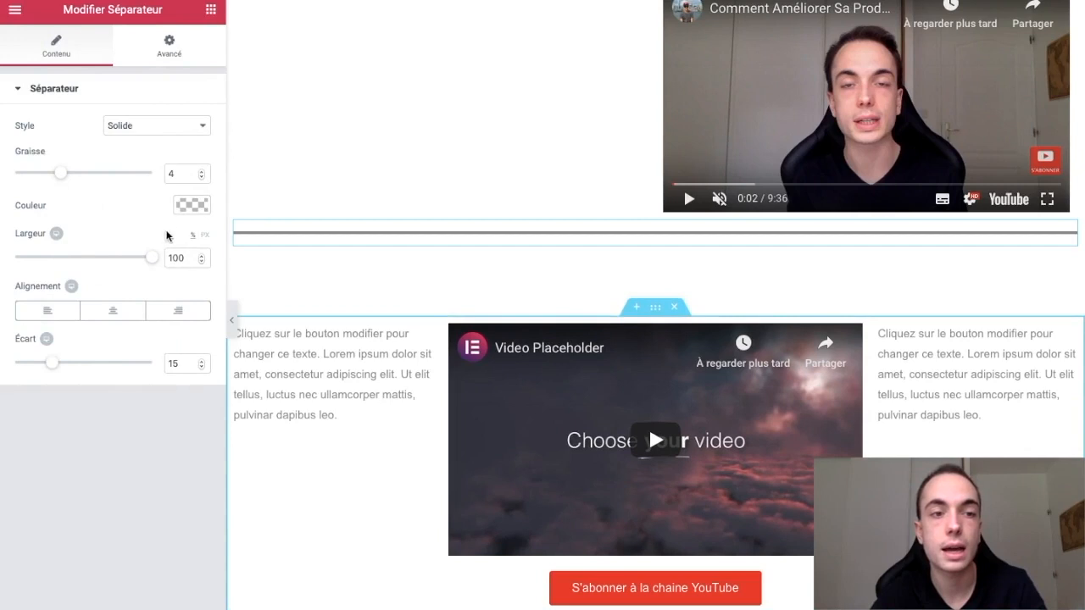
# Try green, light blue and red for the separator line and settle on black.
pyautogui.click(190, 205)
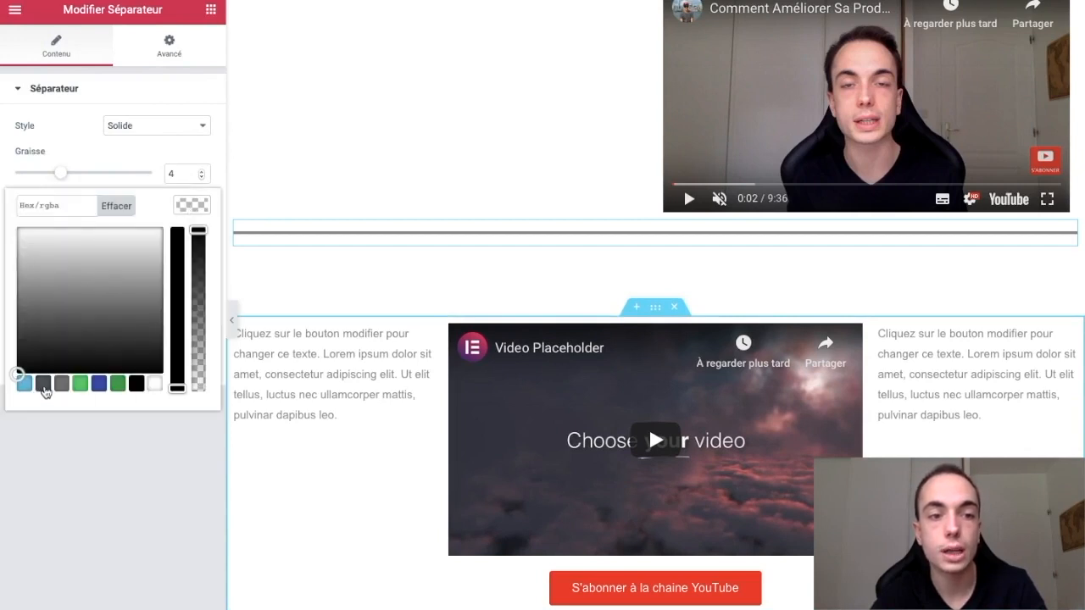
pyautogui.click(81, 384)
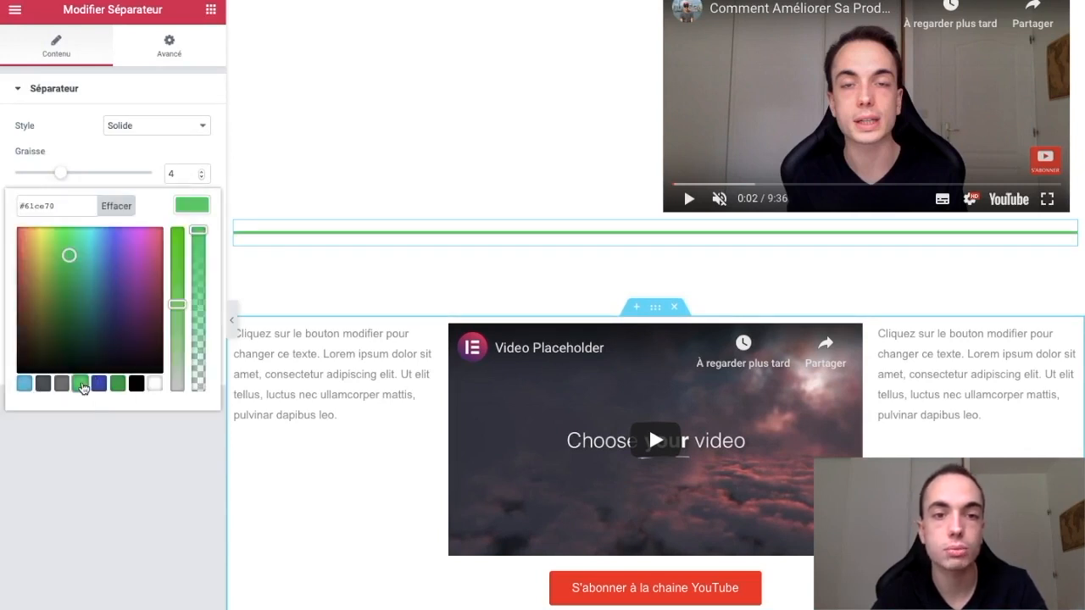
pyautogui.click(23, 384)
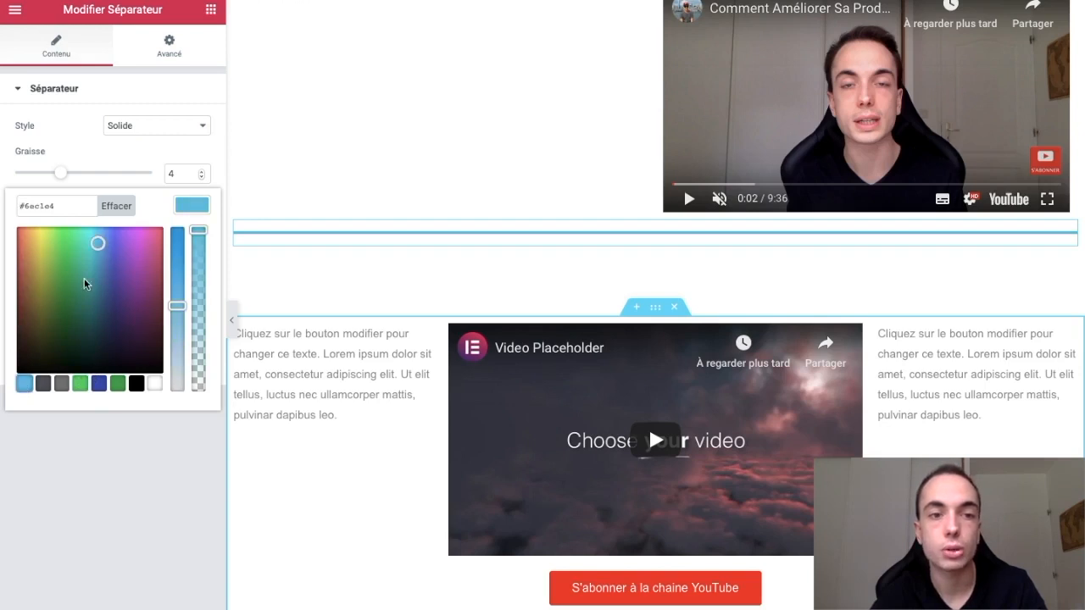
pyautogui.moveTo(33, 244); pyautogui.dragTo(1, 247)
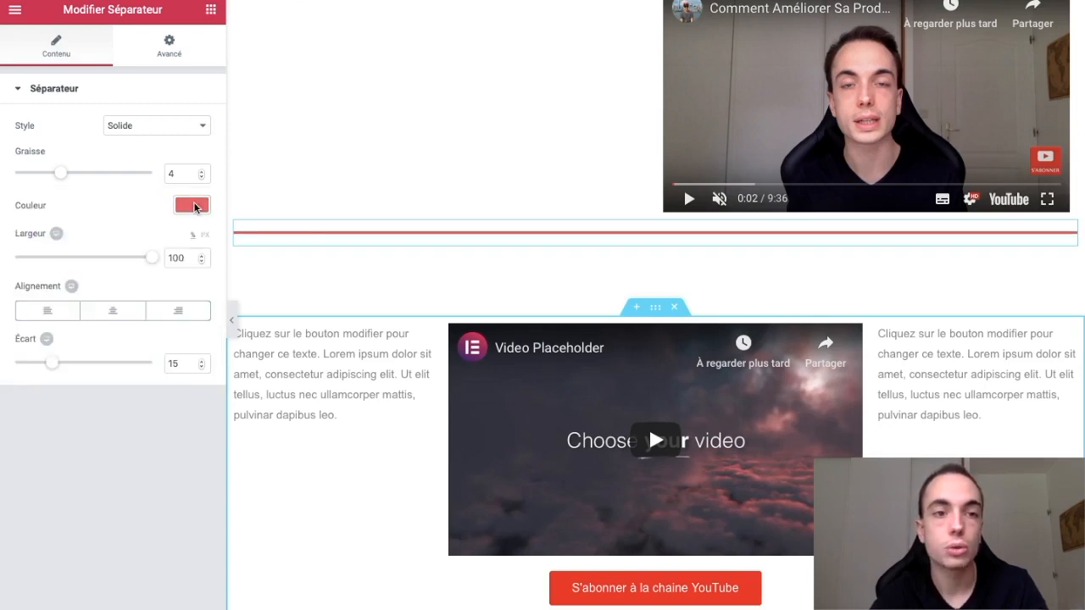
pyautogui.click(195, 208)
pyautogui.moveTo(178, 298); pyautogui.dragTo(178, 227)
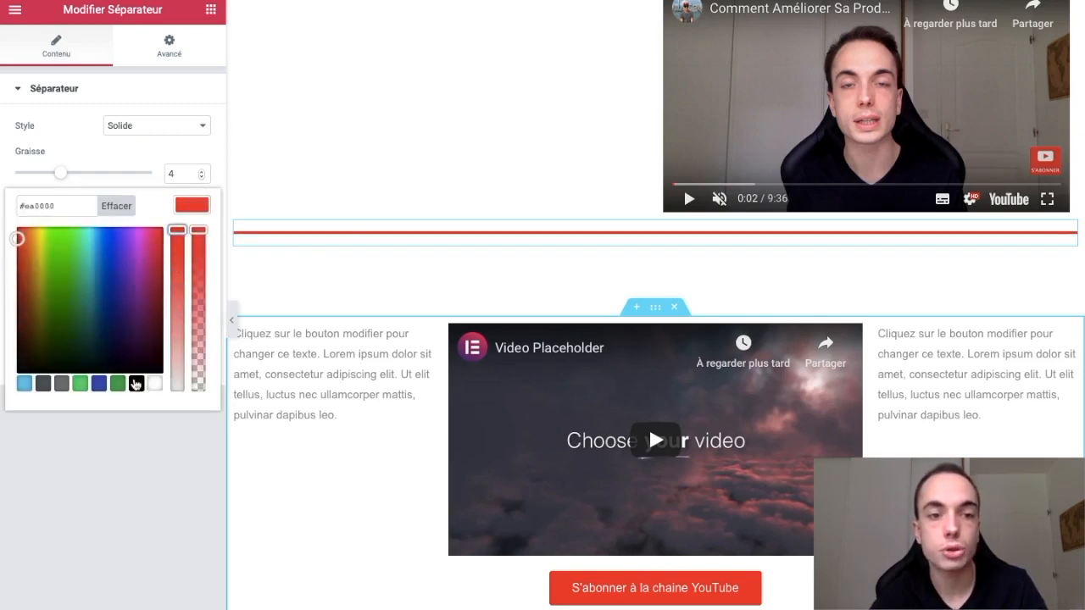
pyautogui.click(136, 384)
pyautogui.click(203, 203)
# Delete the separator and the spacer above the three-column section.
pyautogui.rightClick(630, 235)
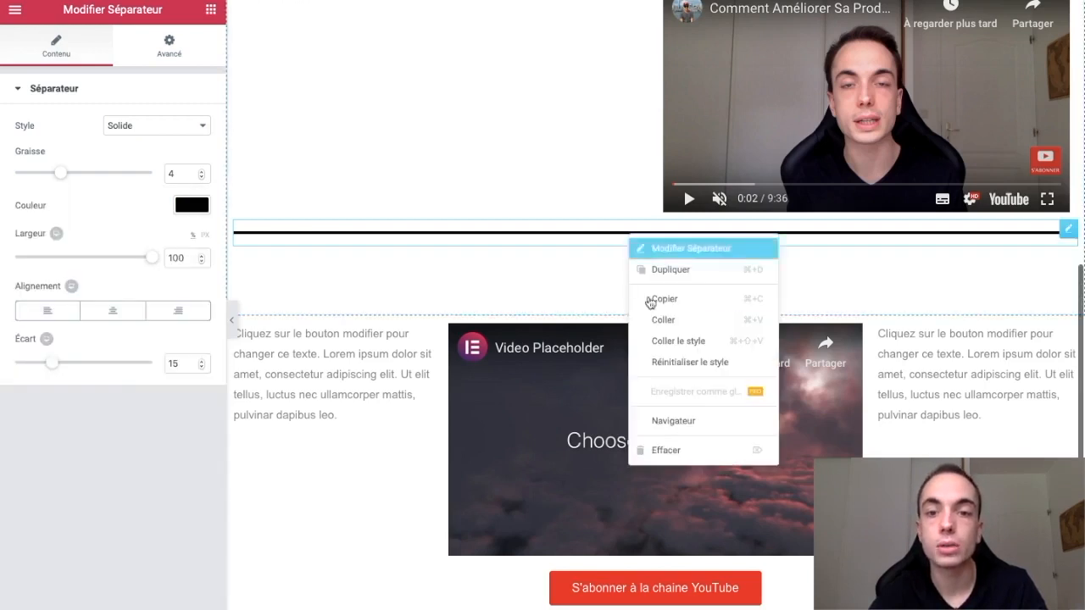
pyautogui.click(691, 451)
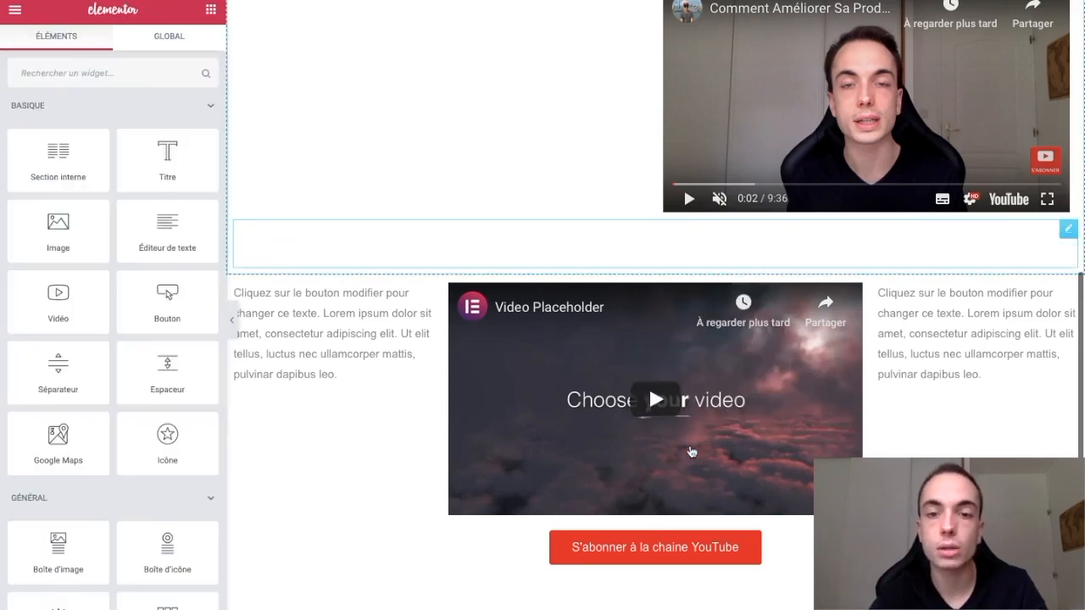
pyautogui.rightClick(619, 242)
pyautogui.click(680, 455)
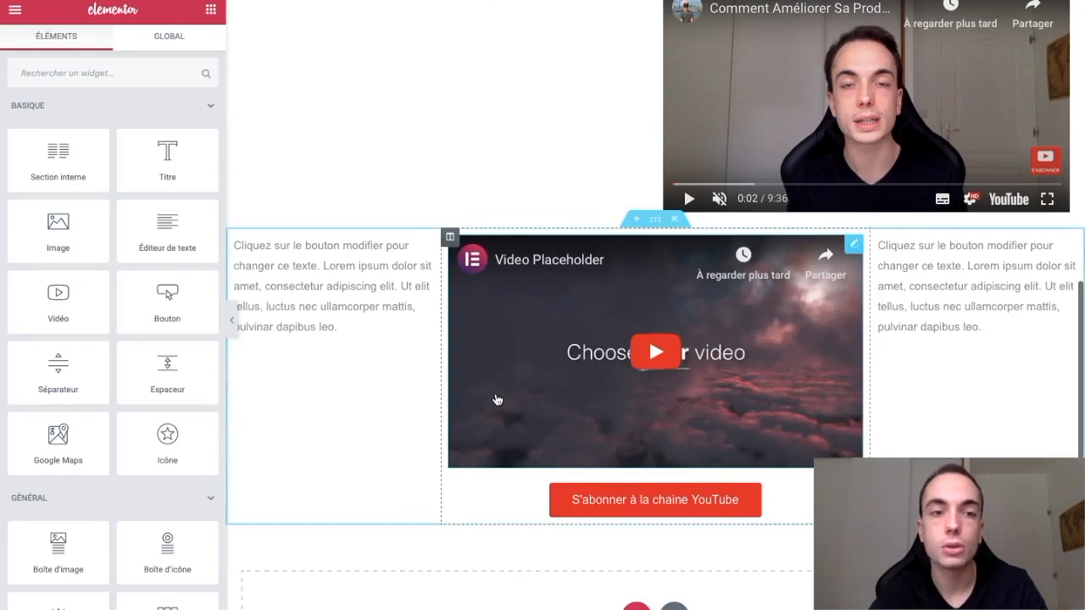
# Insert a Google Maps widget in a new section below the three-column section.
pyautogui.scroll(-2, 497, 400)
pyautogui.scroll(-3, 165, 447)
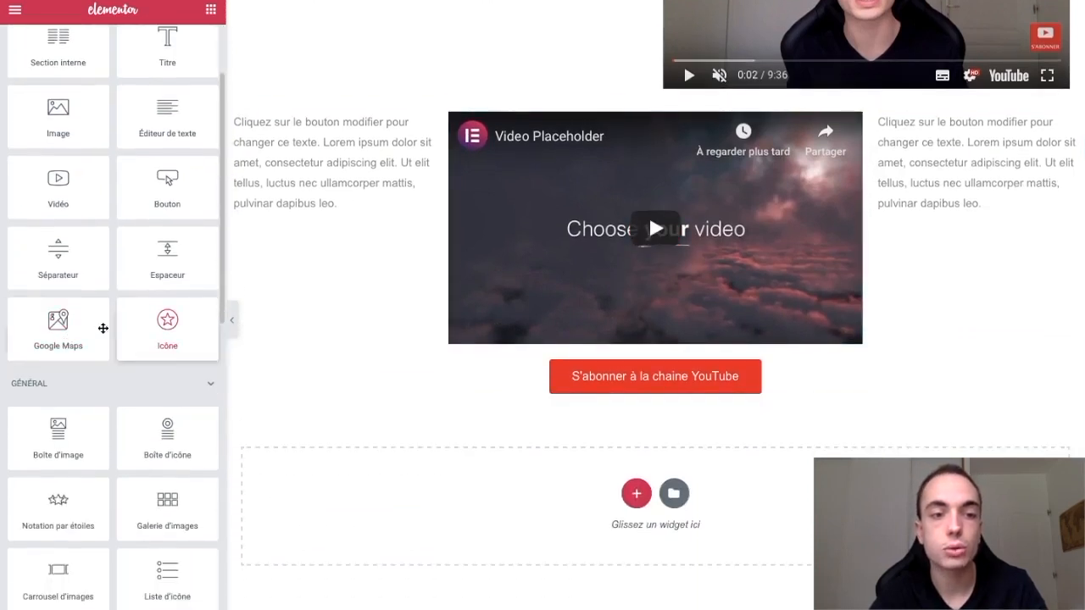
pyautogui.moveTo(68, 331); pyautogui.dragTo(598, 385)
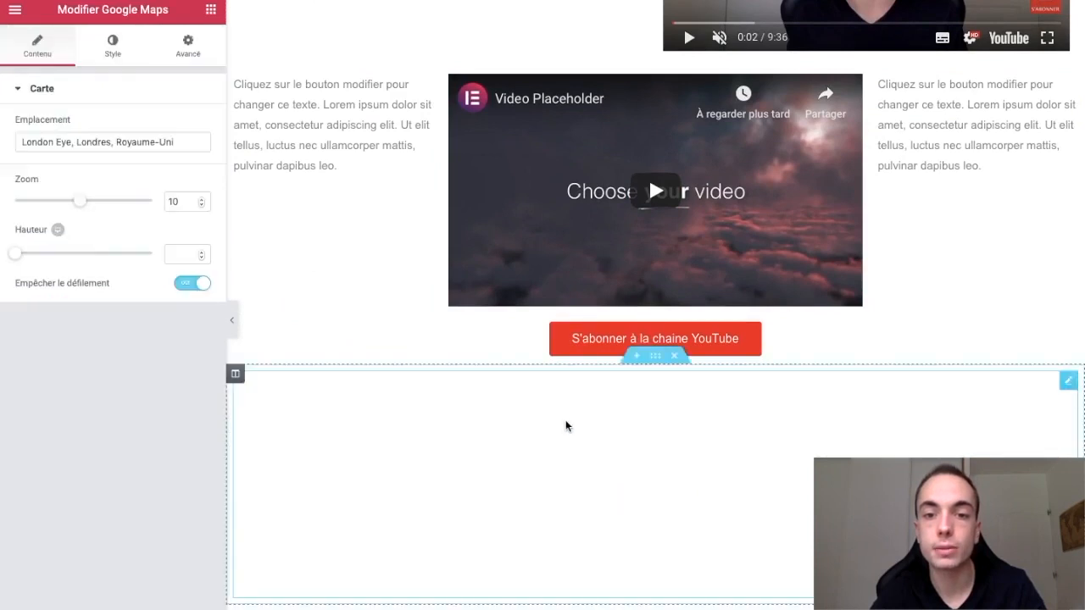
pyautogui.scroll(-2, 447, 326)
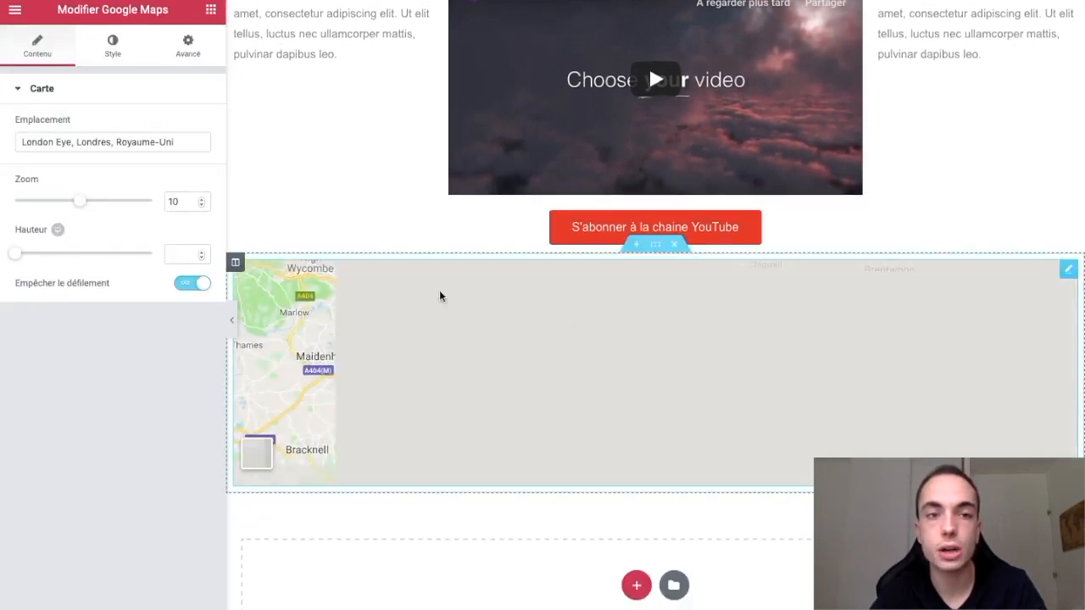
# Set the map's location to Tour Eiffel Paris.
pyautogui.tripleClick(112, 144)
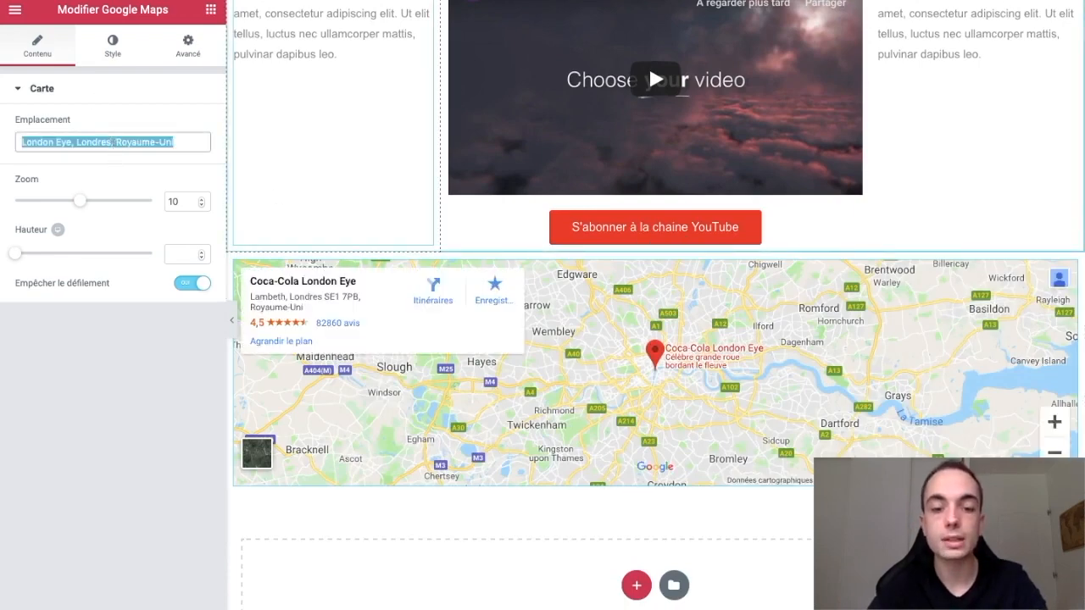
pyautogui.write('Pari')
pyautogui.press('BackSpace')
pyautogui.press('BackSpace')
pyautogui.press('BackSpace')
pyautogui.press('BackSpace')
pyautogui.write('Tour eiffel Paris')
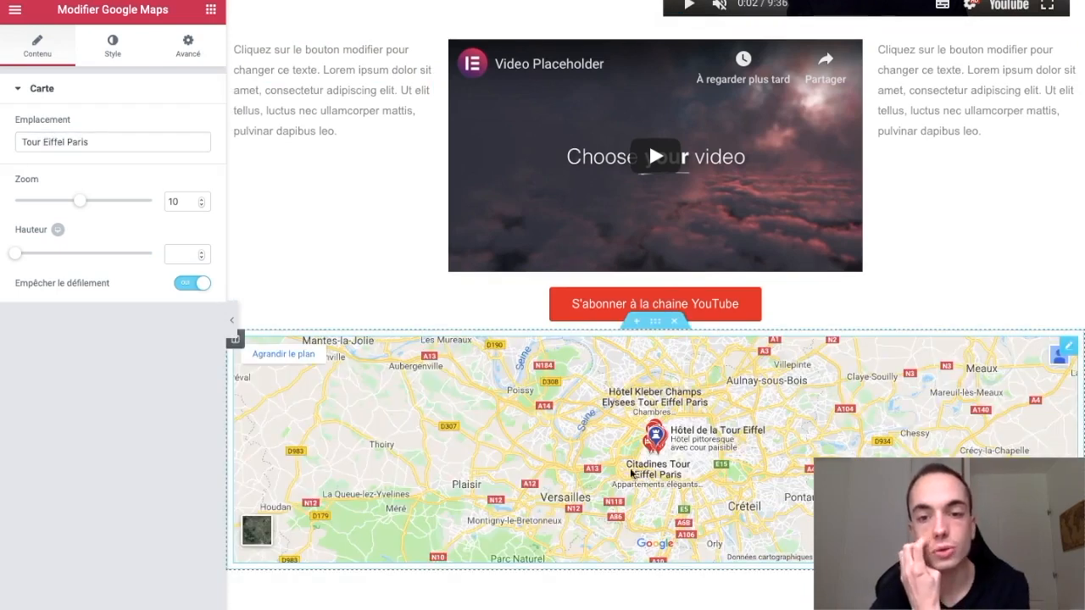
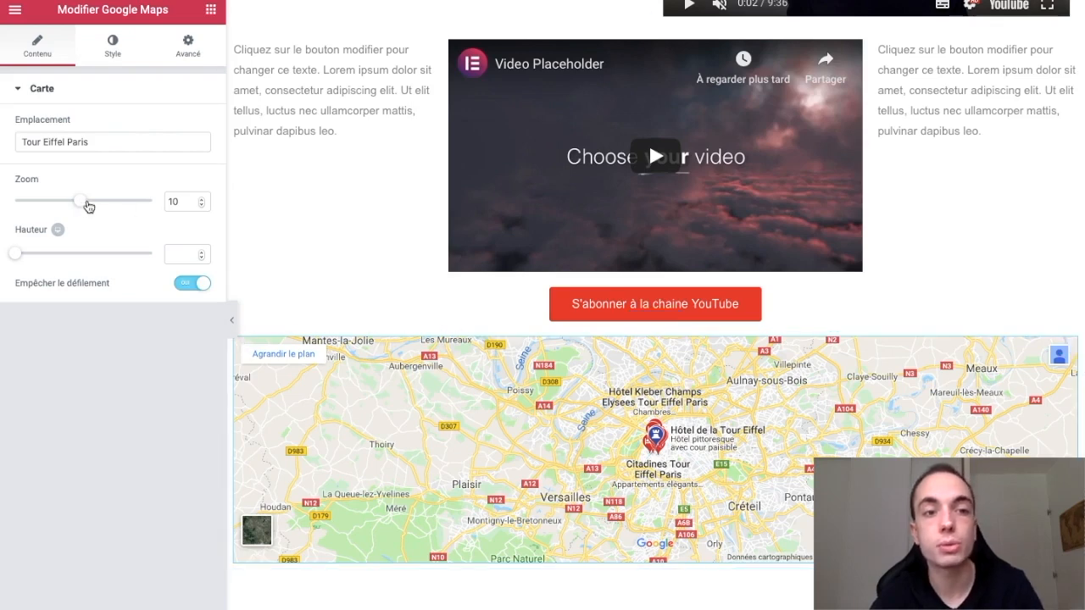
# Set the map's height to 594 and its zoom level to 17.
pyautogui.moveTo(90, 206); pyautogui.dragTo(94, 206)
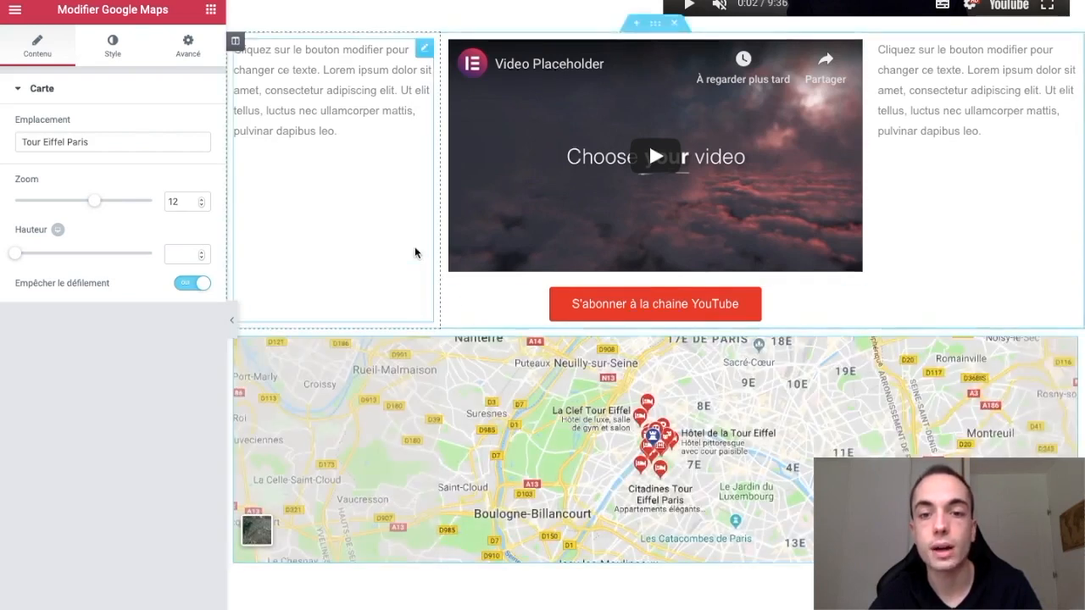
pyautogui.scroll(-1, 562, 363)
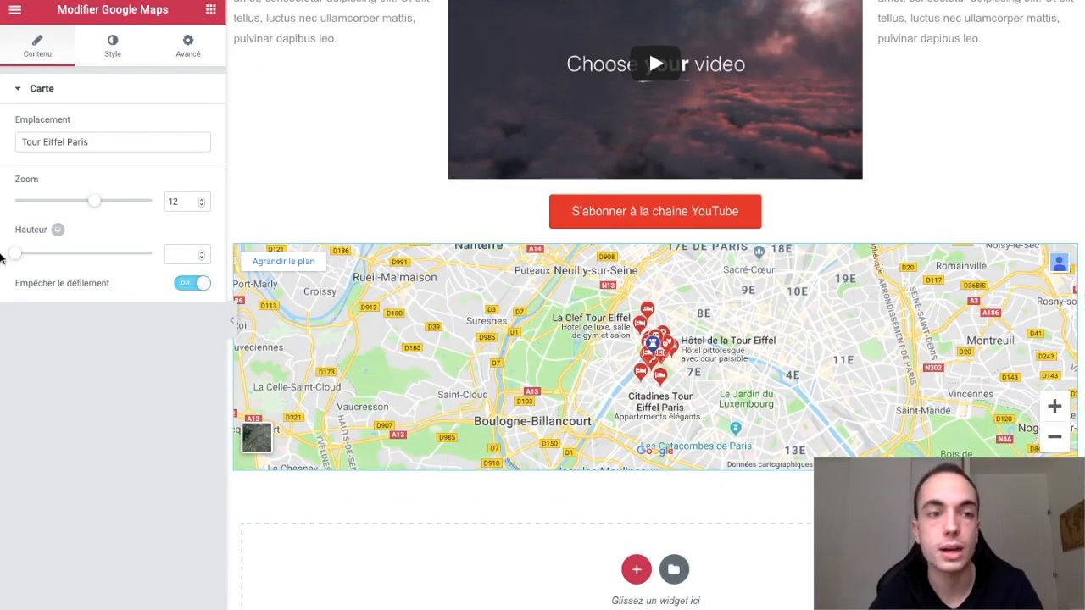
pyautogui.moveTo(20, 258); pyautogui.dragTo(96, 254)
pyautogui.scroll(-4, 409, 278)
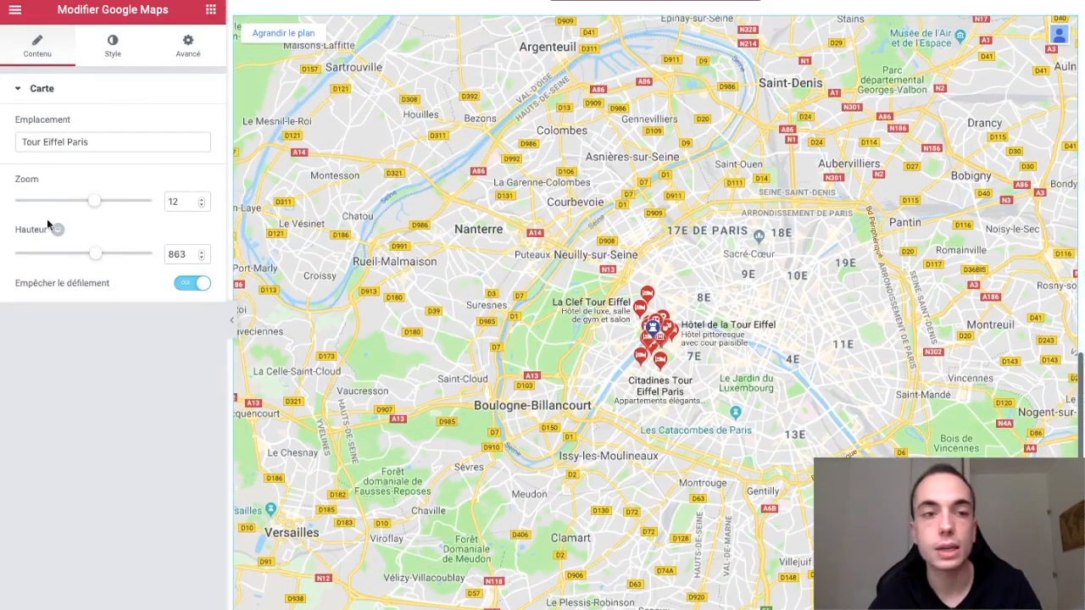
pyautogui.moveTo(96, 254); pyautogui.dragTo(70, 256)
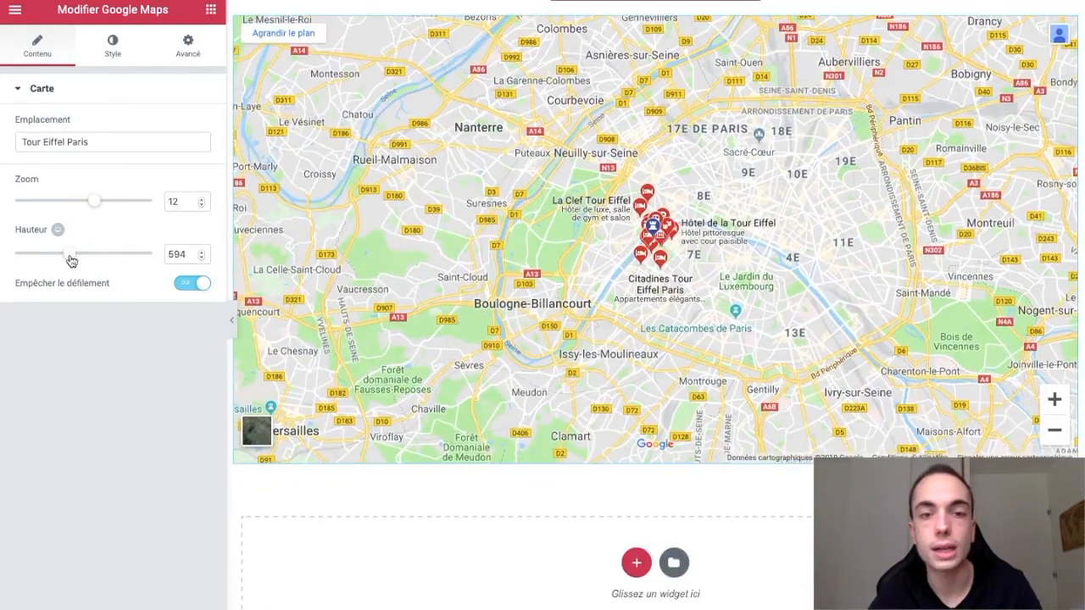
pyautogui.scroll(1, 535, 197)
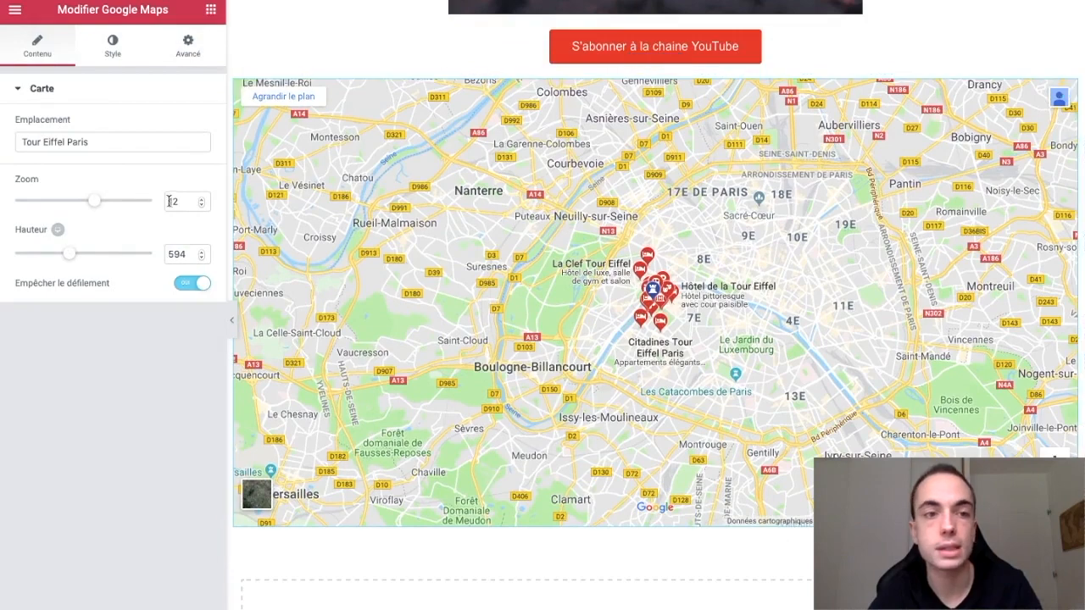
pyautogui.click(128, 201)
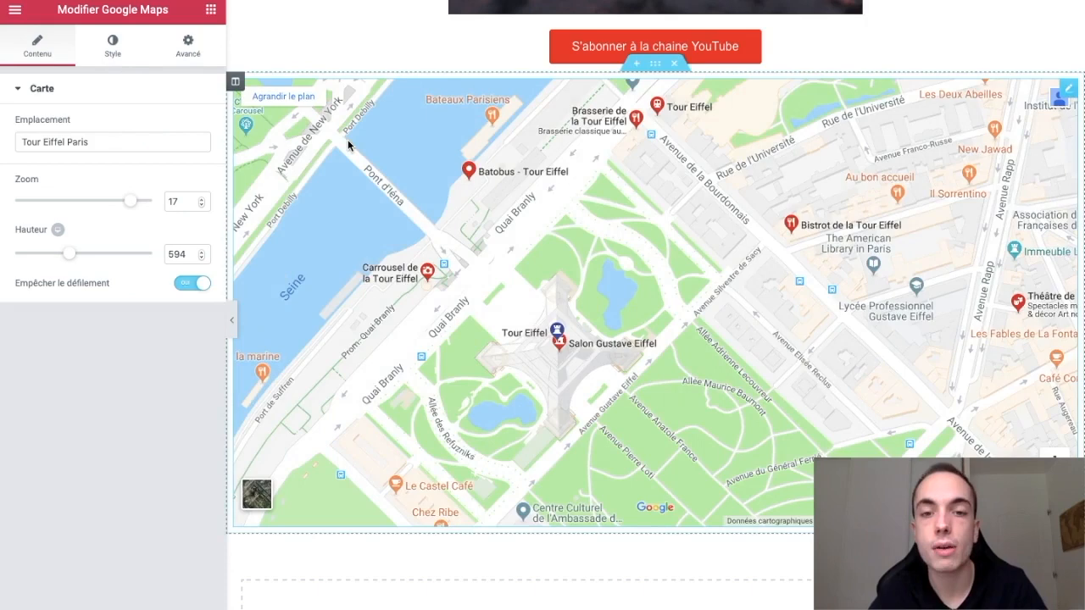
# Delete the Google Maps widget below the three-column section.
pyautogui.scroll(1, 661, 127)
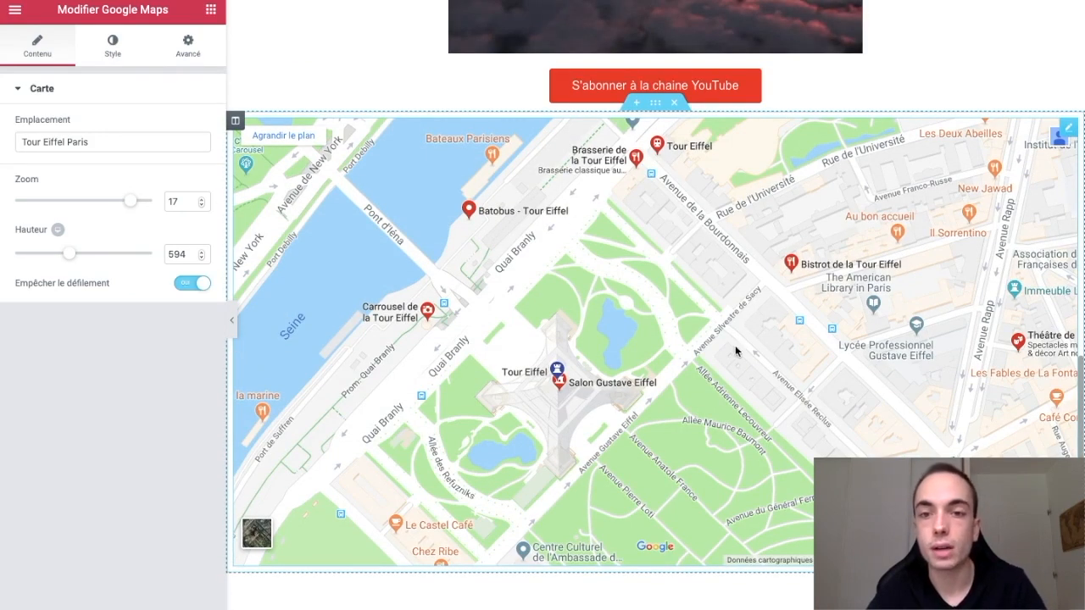
pyautogui.rightClick(1067, 127)
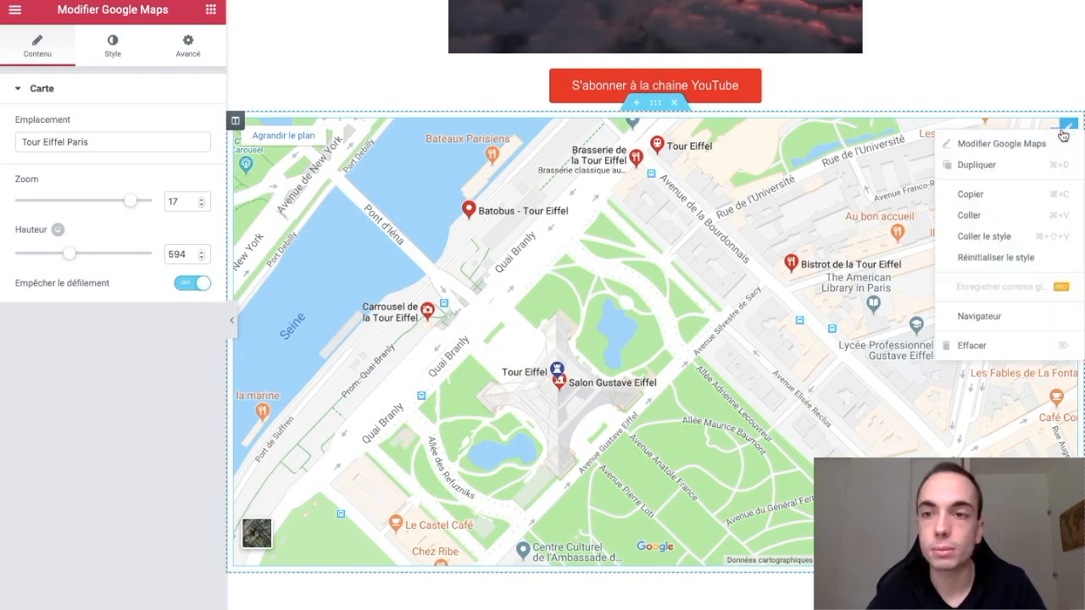
pyautogui.click(1009, 351)
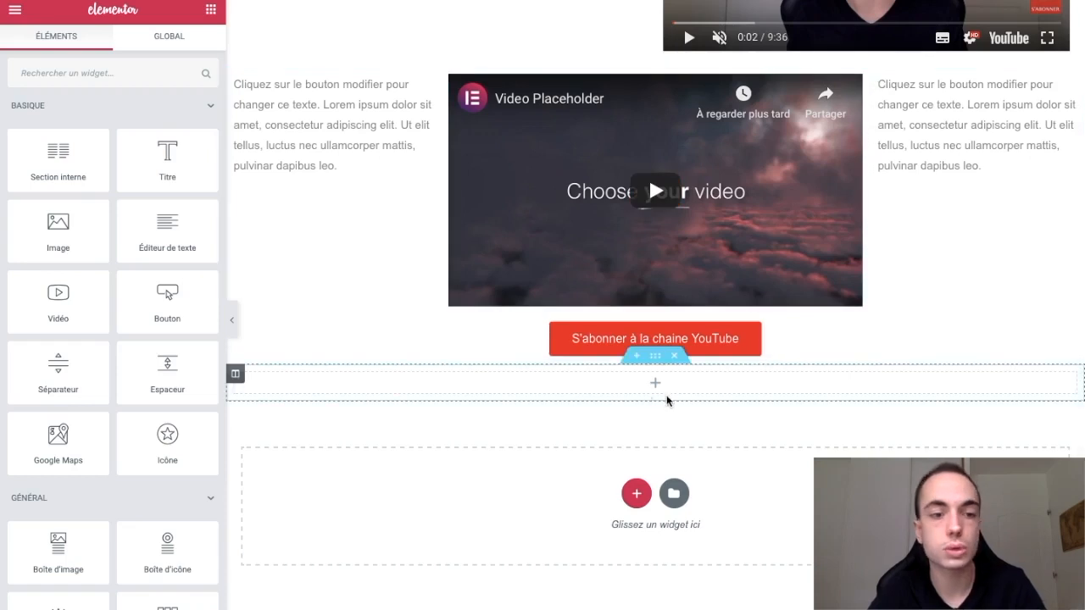
# Insert a Compteur (counter) widget in the empty section below the three-column section.
pyautogui.scroll(-3, 127, 500)
pyautogui.scroll(-1, 76, 322)
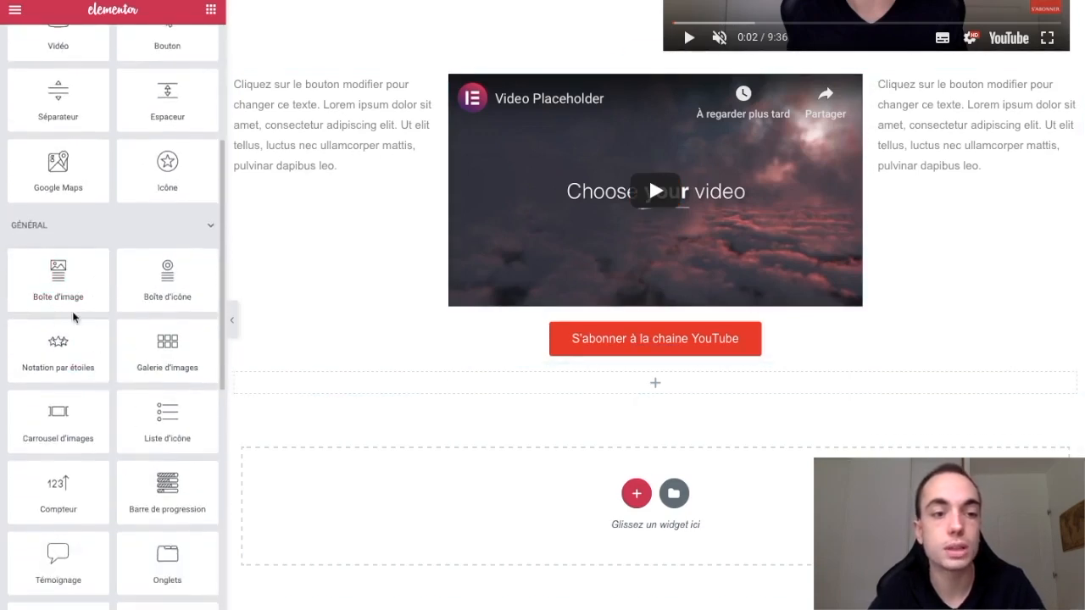
pyautogui.scroll(-2, 165, 364)
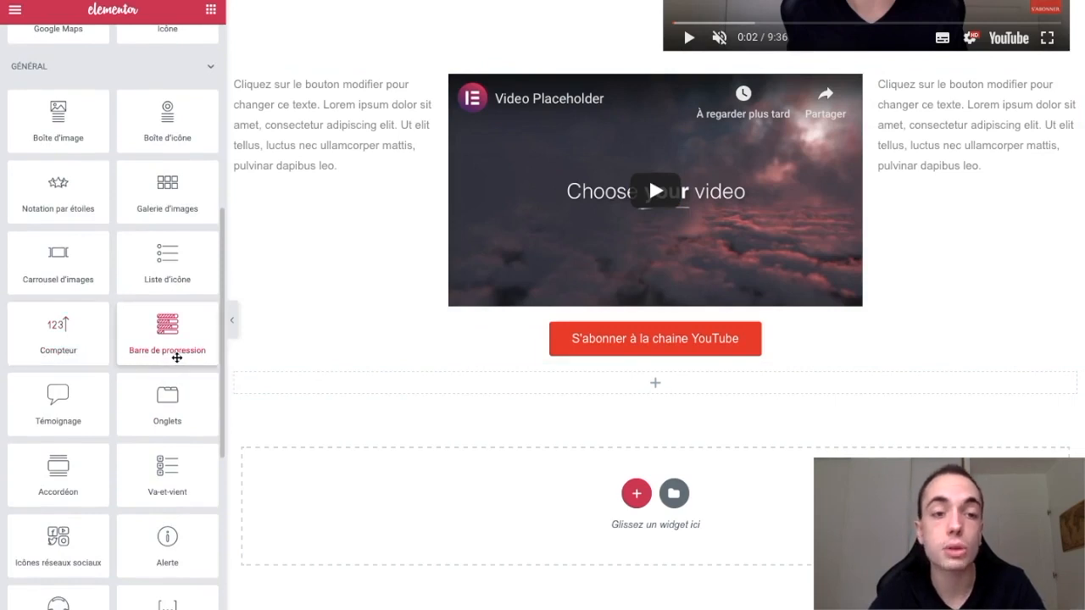
pyautogui.scroll(-1, 141, 450)
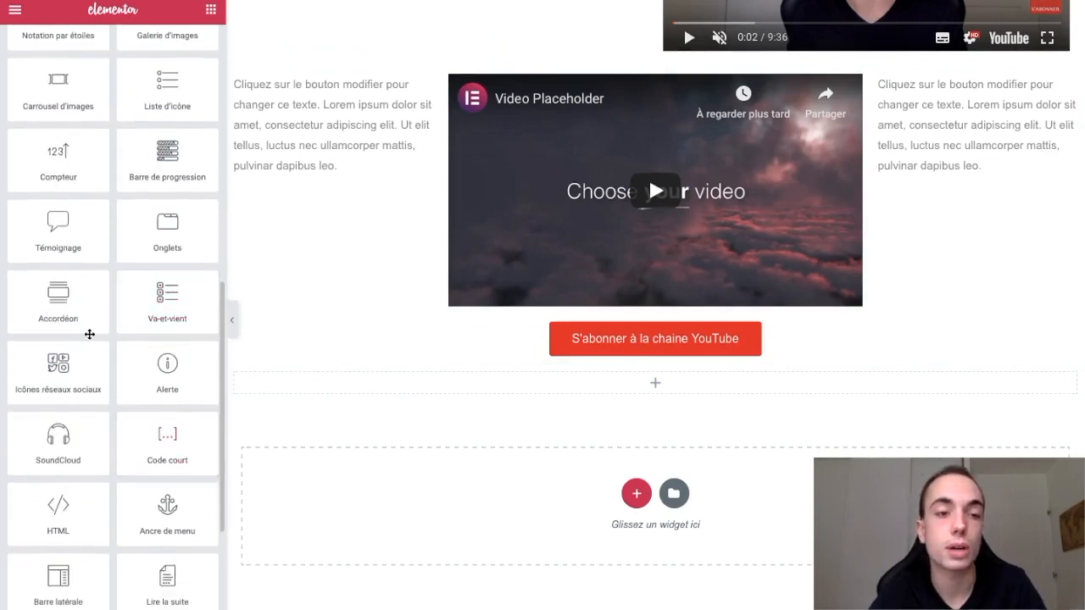
pyautogui.scroll(-1, 151, 468)
pyautogui.scroll(1, 151, 467)
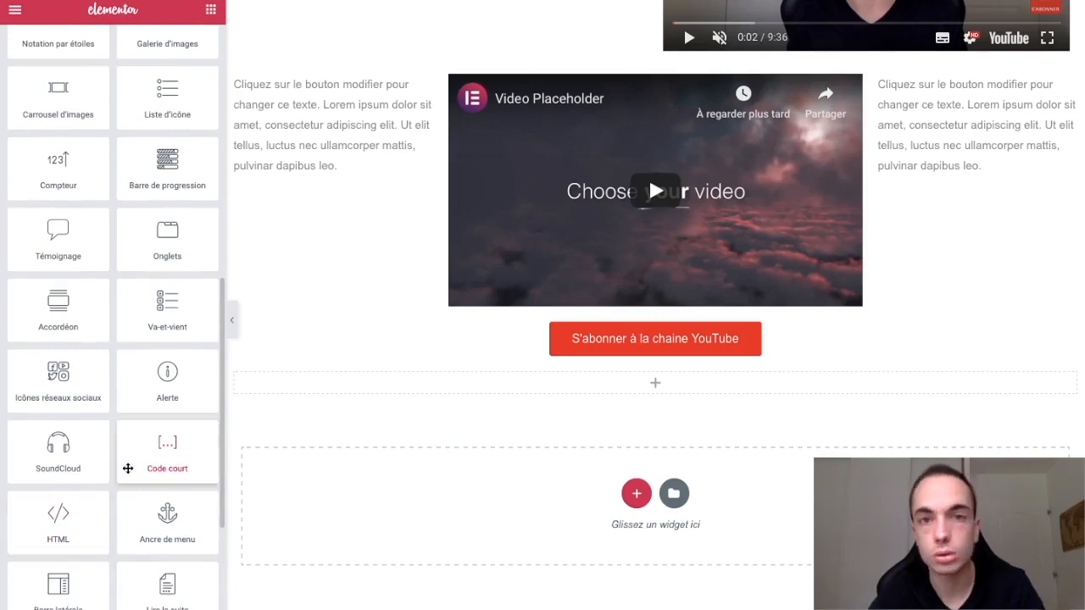
pyautogui.scroll(2, 84, 384)
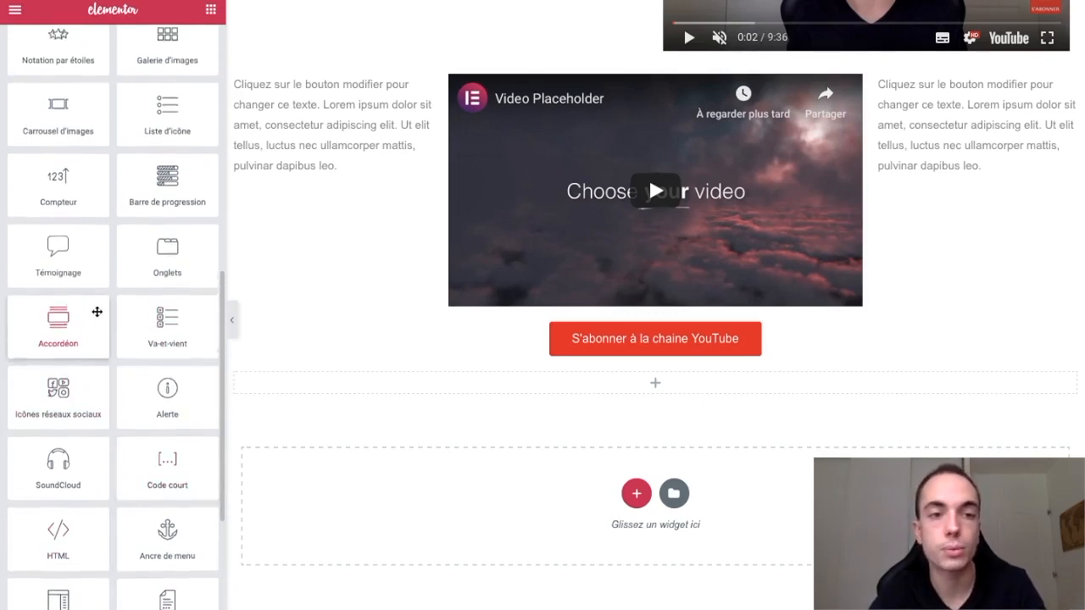
pyautogui.scroll(-1, 115, 322)
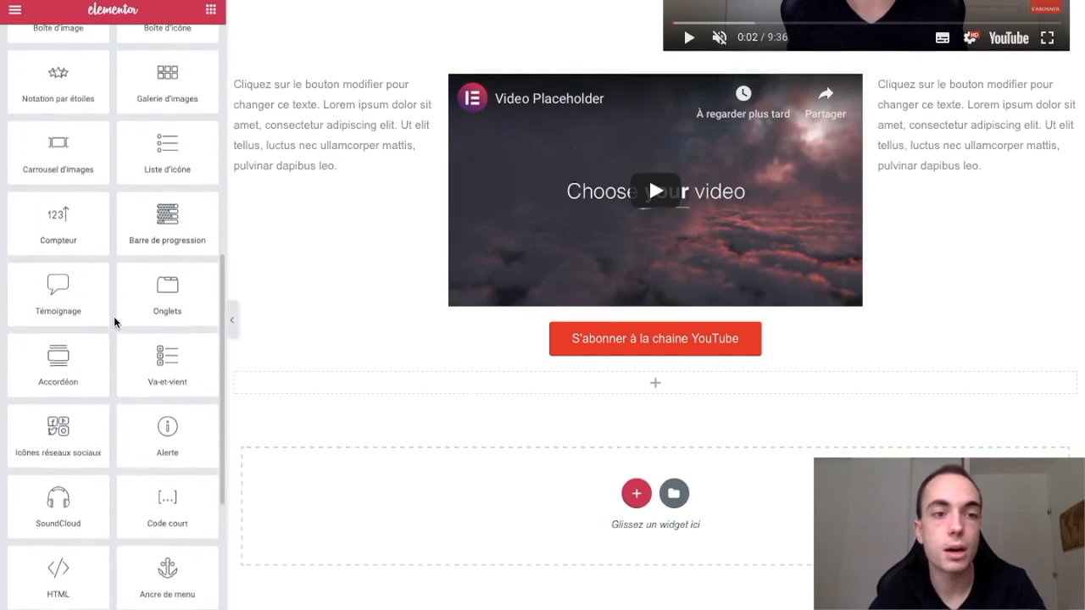
pyautogui.moveTo(64, 215); pyautogui.dragTo(651, 387)
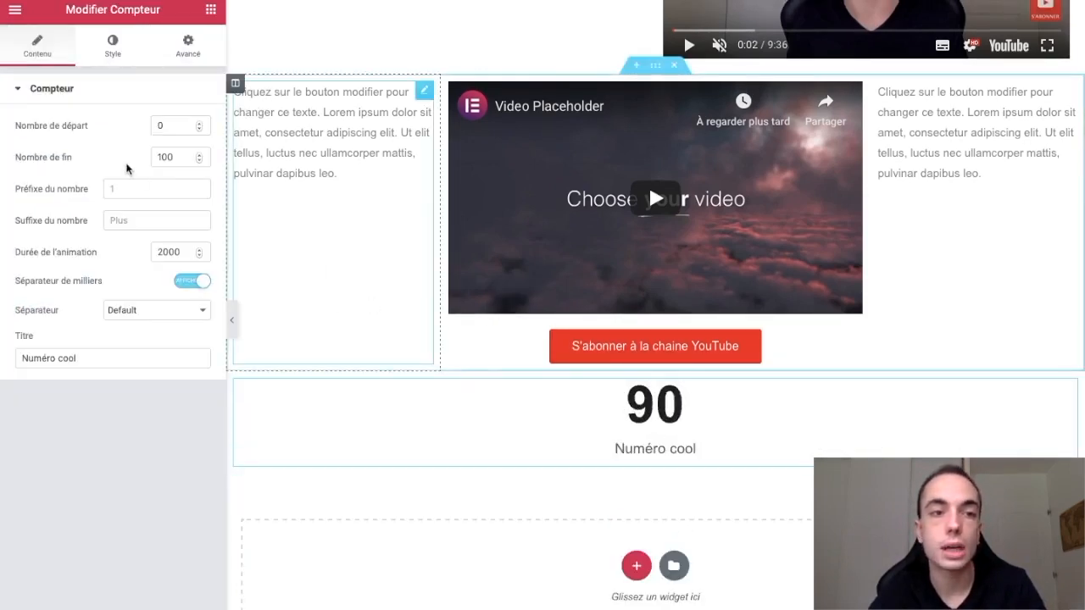
# Title the counter "Client satisfait" and set its end number to 250 and its start number to 100.
pyautogui.moveTo(111, 356); pyautogui.dragTo(2, 356)
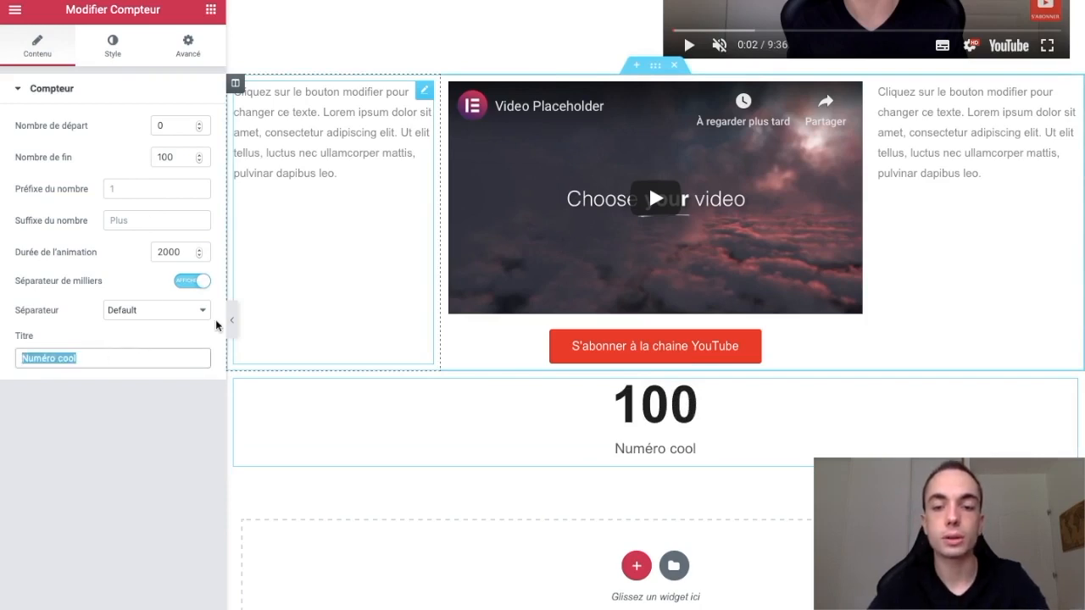
pyautogui.write('Client satisfait')
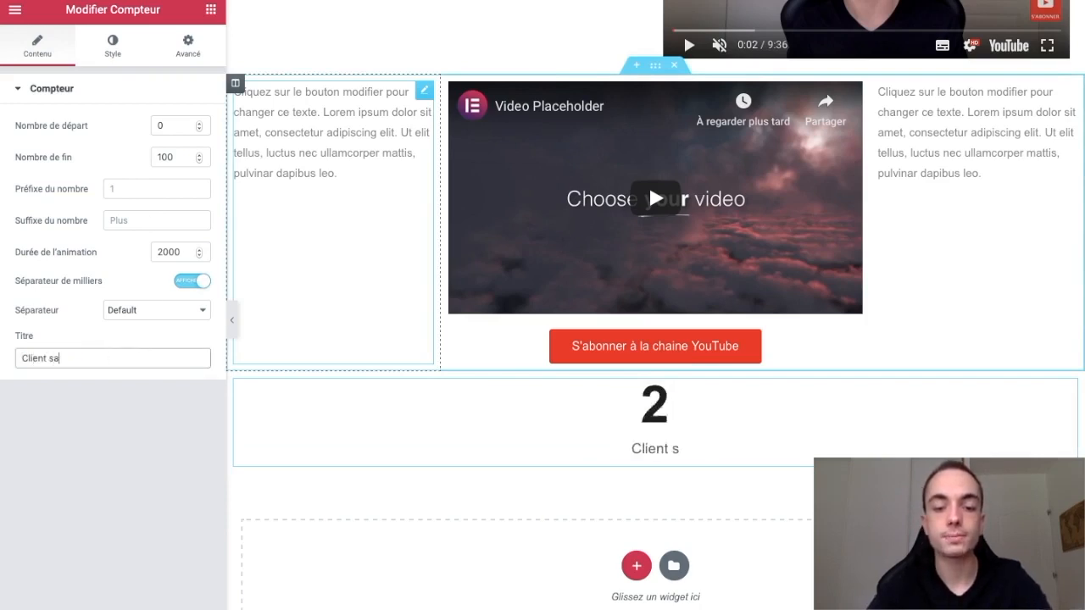
pyautogui.doubleClick(178, 160)
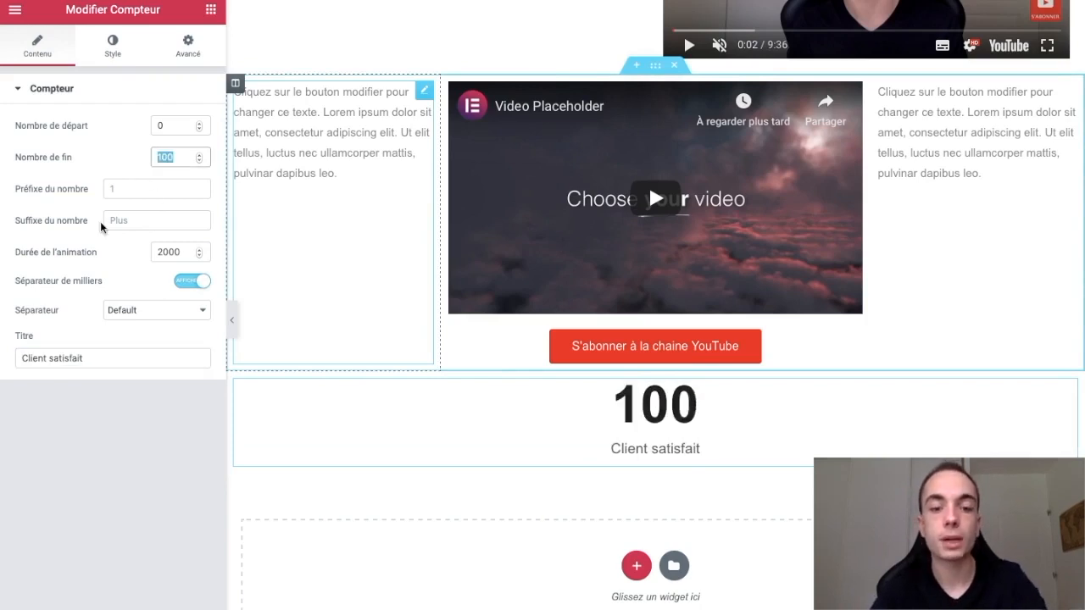
pyautogui.write('250')
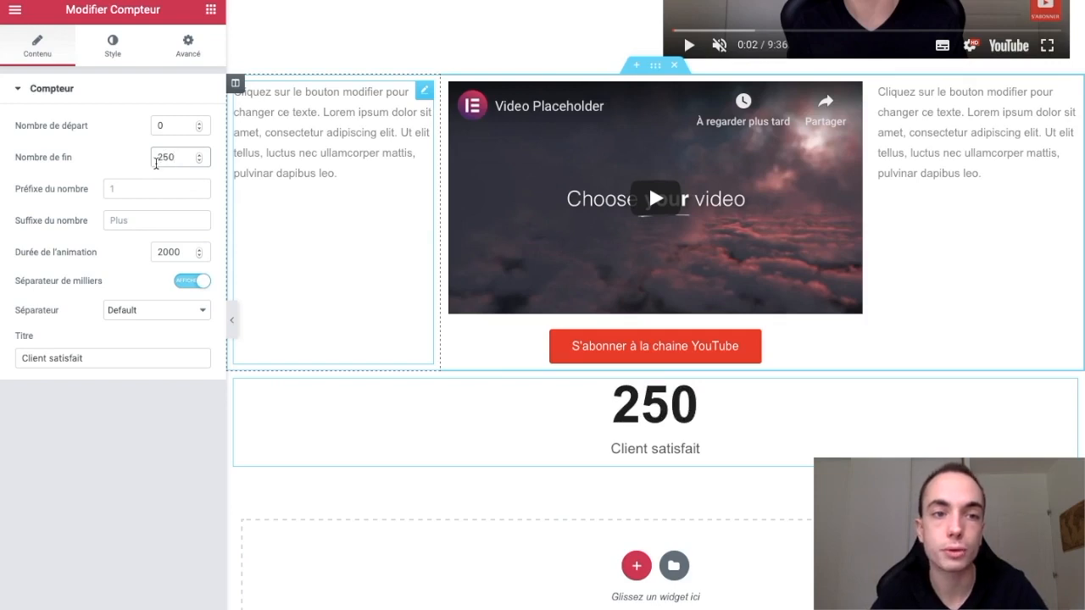
pyautogui.click(180, 125)
pyautogui.write('100')
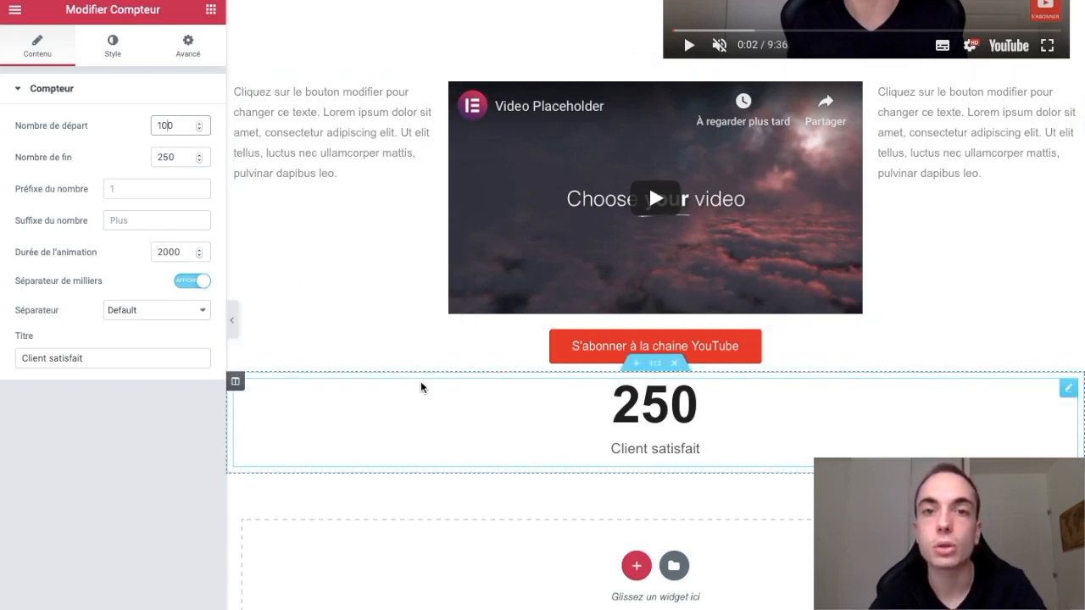
# Delete the counter below the three-column section.
pyautogui.click(675, 364)
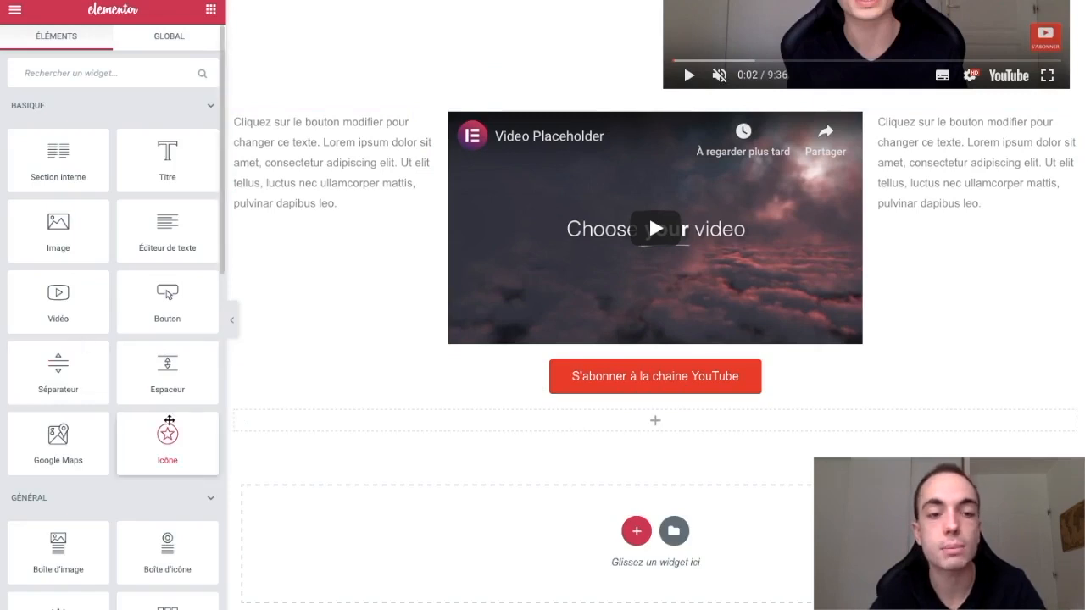
pyautogui.scroll(-7, 167, 420)
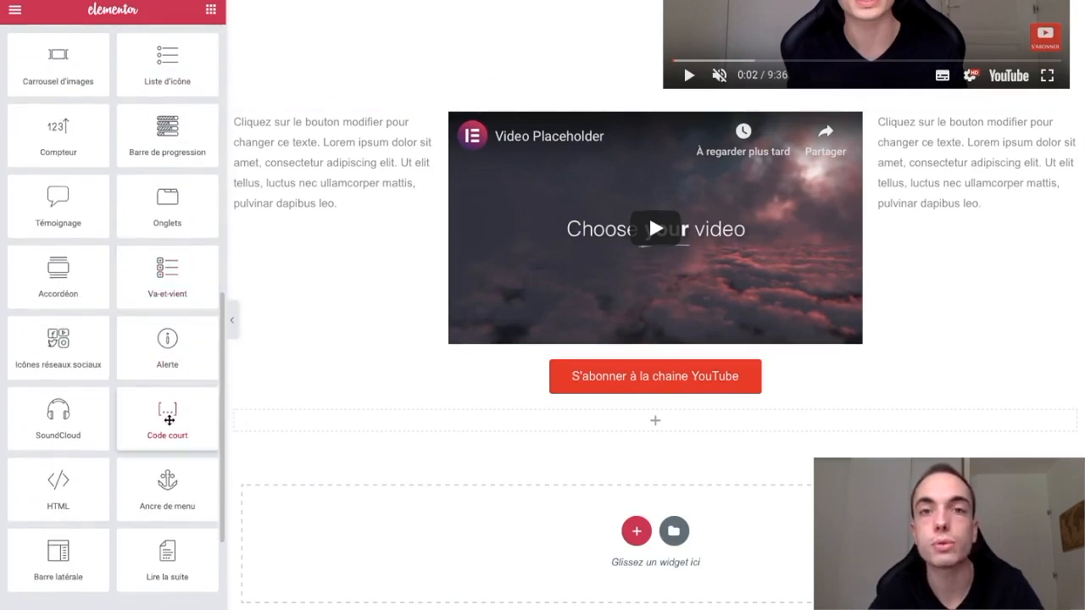
pyautogui.scroll(-3, 170, 420)
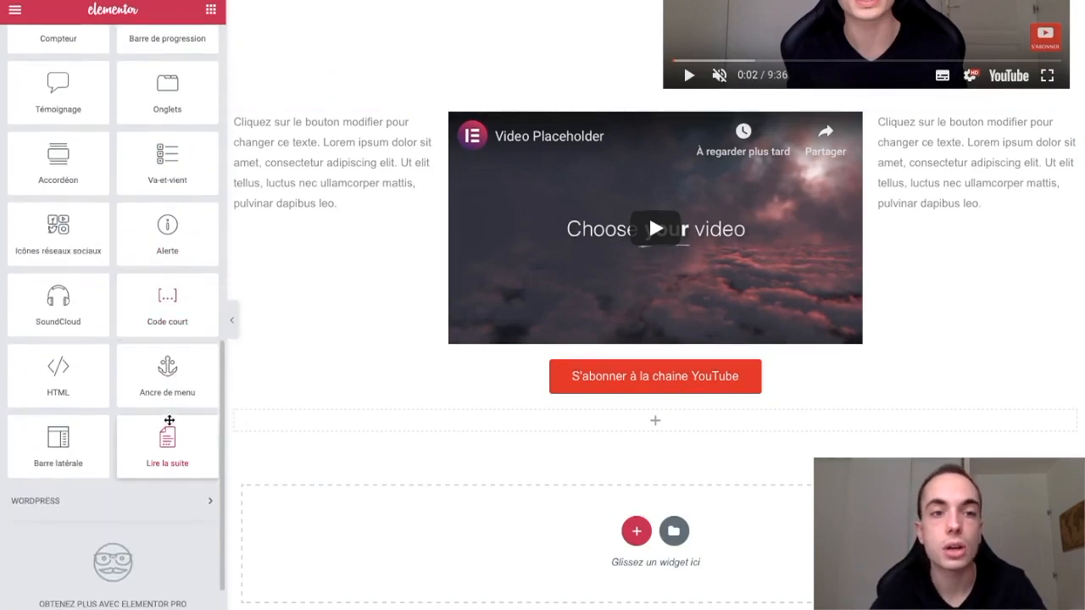
pyautogui.scroll(3, 170, 419)
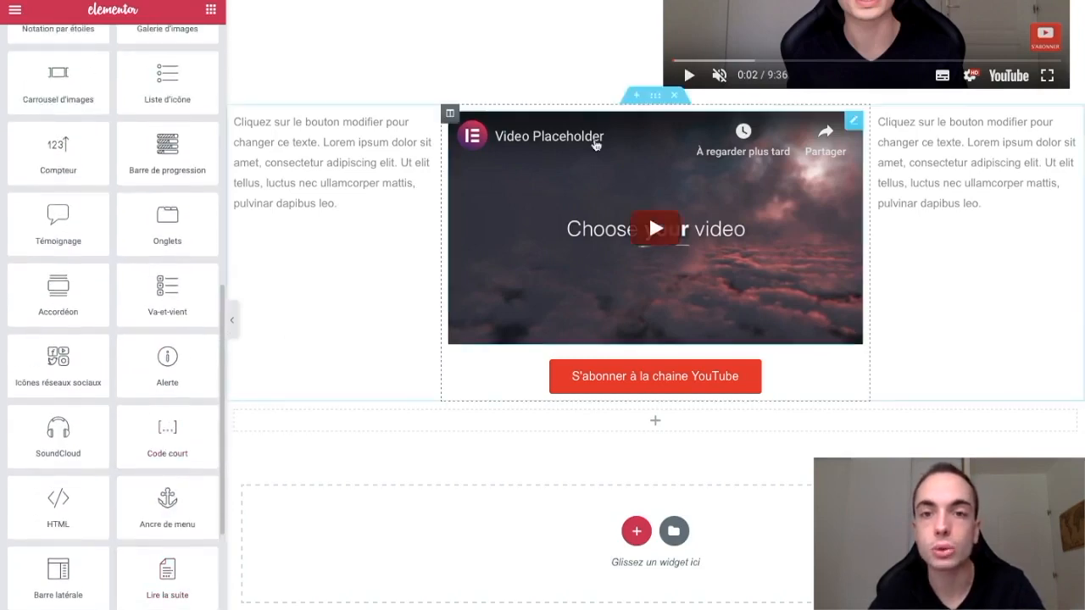
# Delete the three-column section containing the placeholder video and the YouTube subscribe button.
pyautogui.scroll(5, 595, 339)
pyautogui.scroll(5, 595, 339)
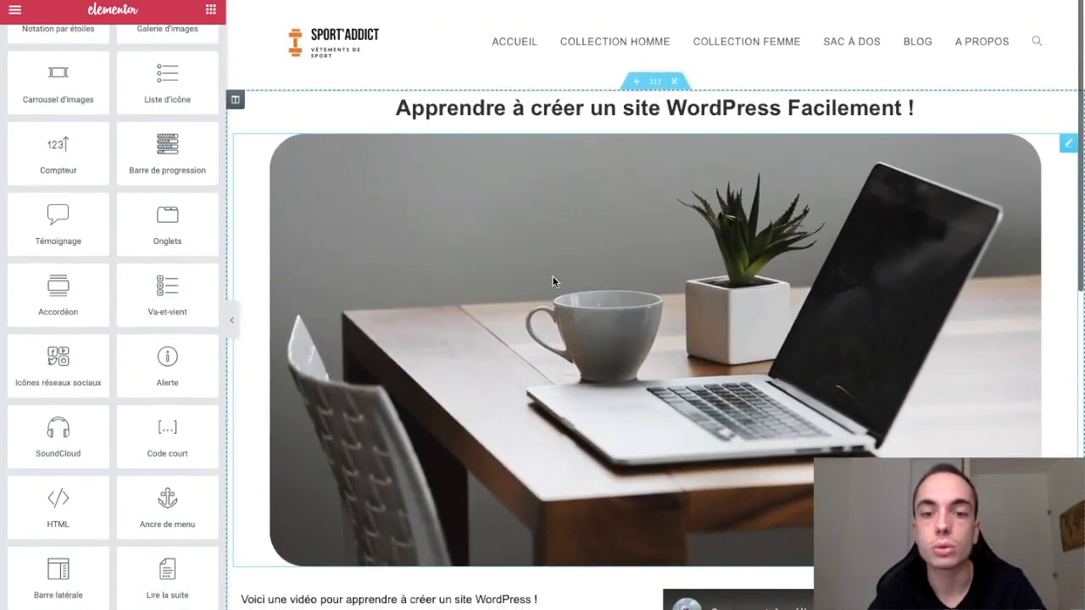
pyautogui.scroll(-3, 509, 403)
pyautogui.scroll(-1, 508, 404)
pyautogui.scroll(-3, 623, 356)
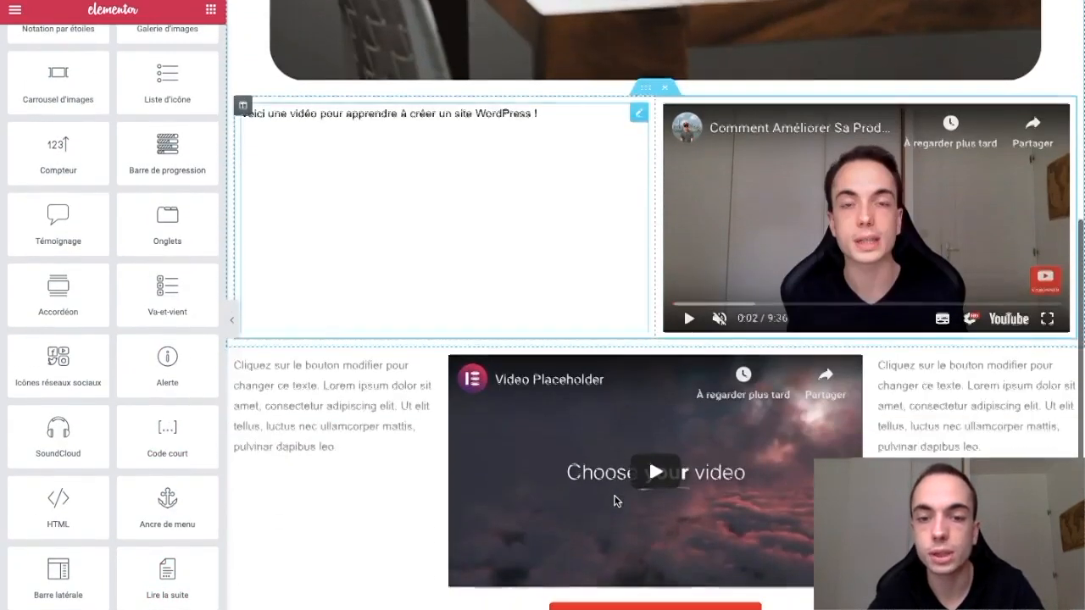
pyautogui.click(677, 309)
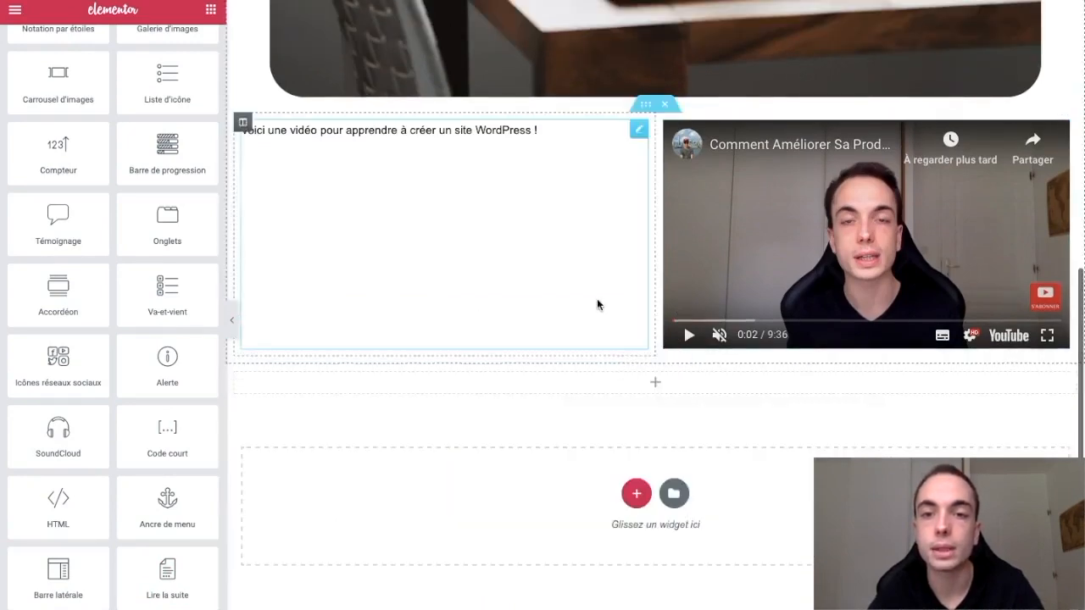
# Look through the basic and general widgets available in the free version, down to the Elementor Pro offer.
pyautogui.scroll(5, 598, 313)
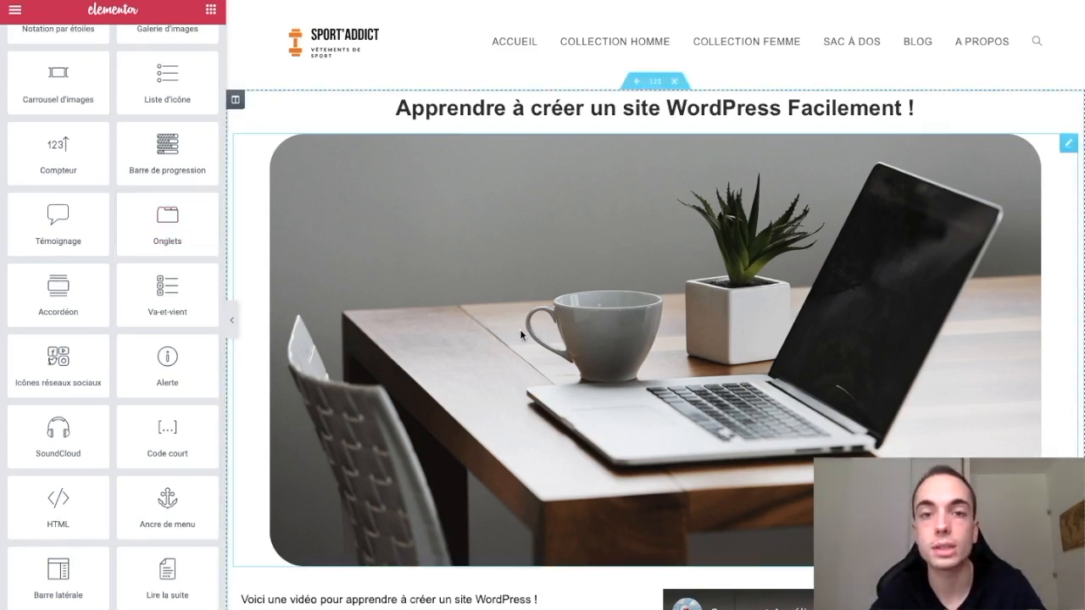
pyautogui.scroll(7, 123, 169)
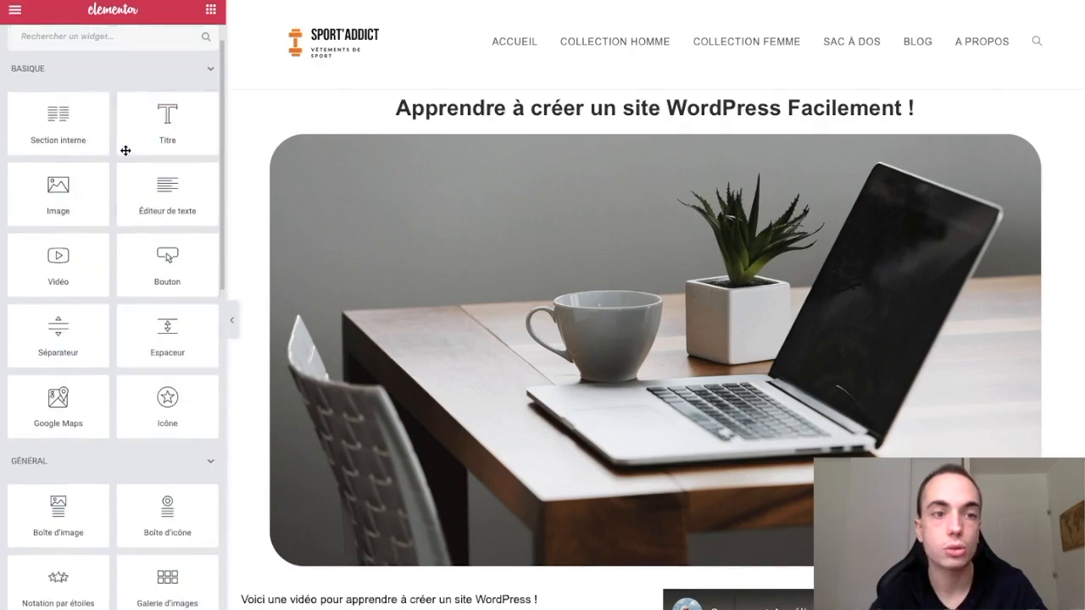
pyautogui.scroll(-8, 141, 426)
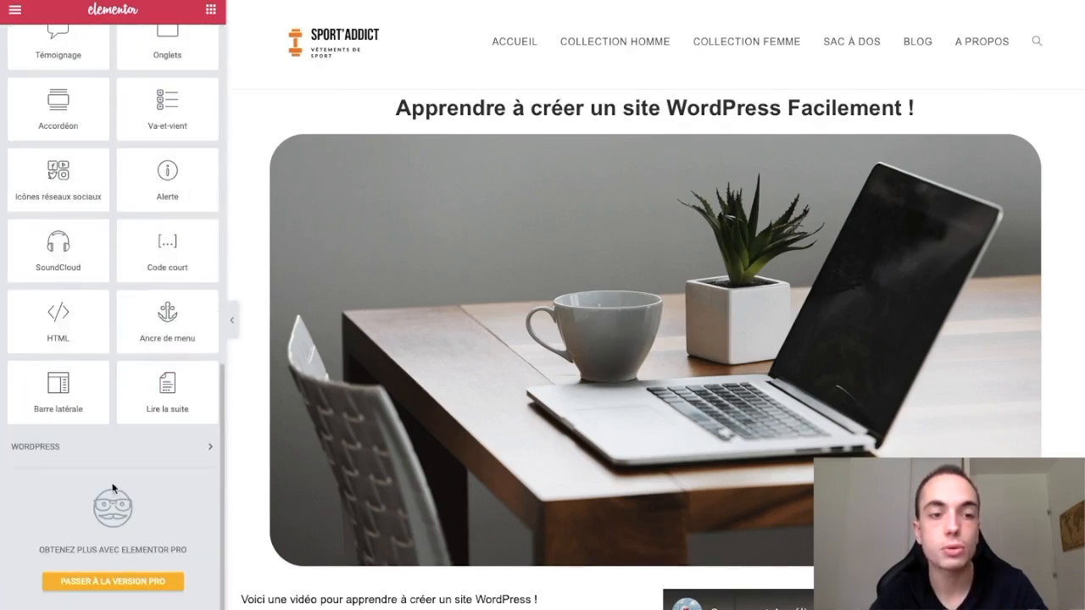
pyautogui.scroll(8, 113, 373)
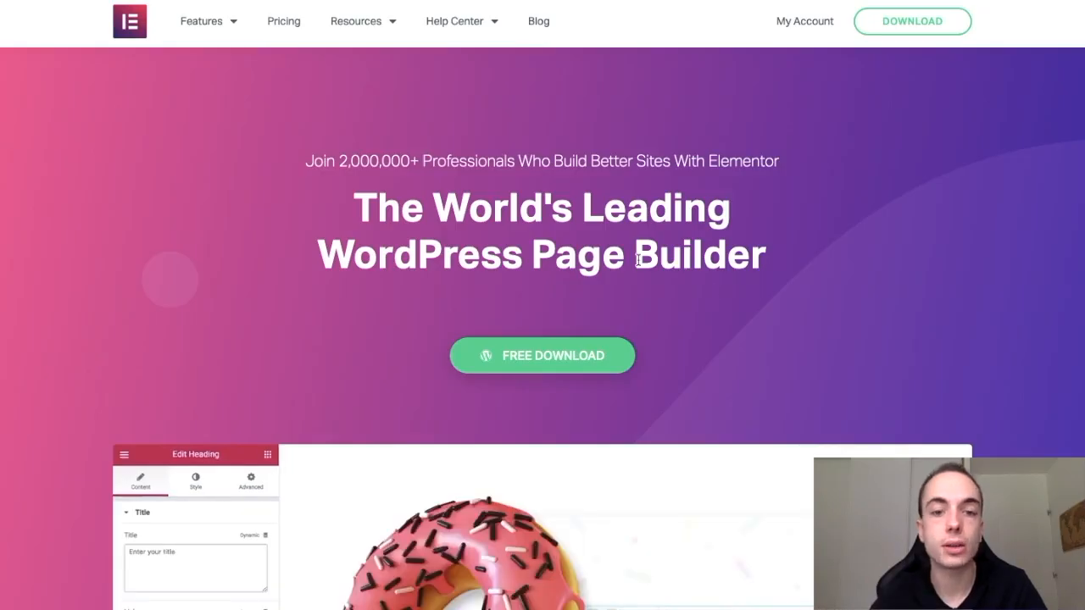
# Browse the Elementor website's home page and open its Pricing page.
pyautogui.scroll(-5, 579, 240)
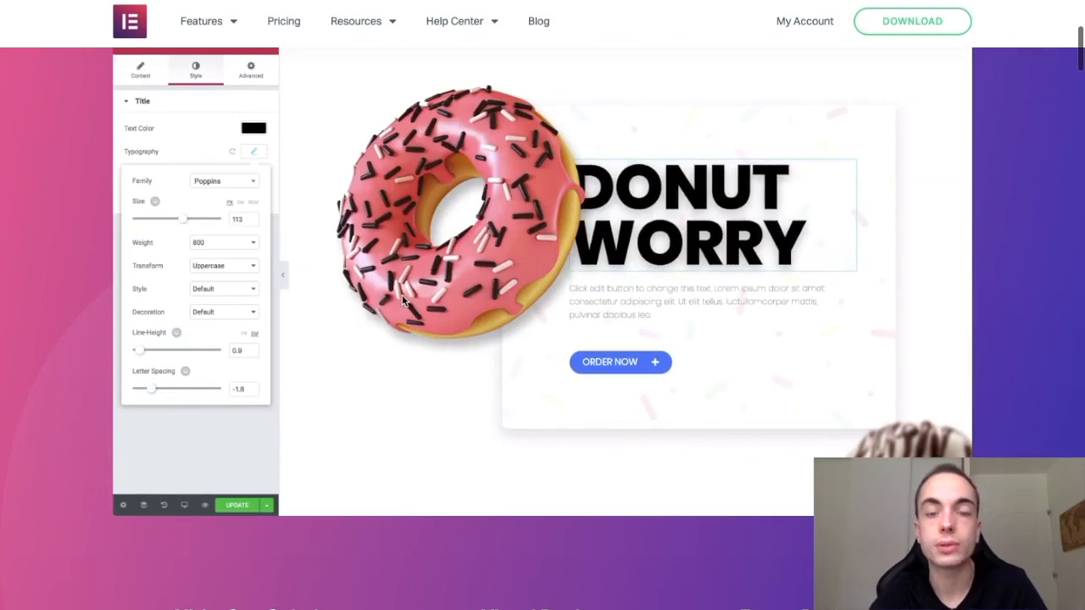
pyautogui.scroll(-13, 458, 450)
pyautogui.scroll(18, 456, 450)
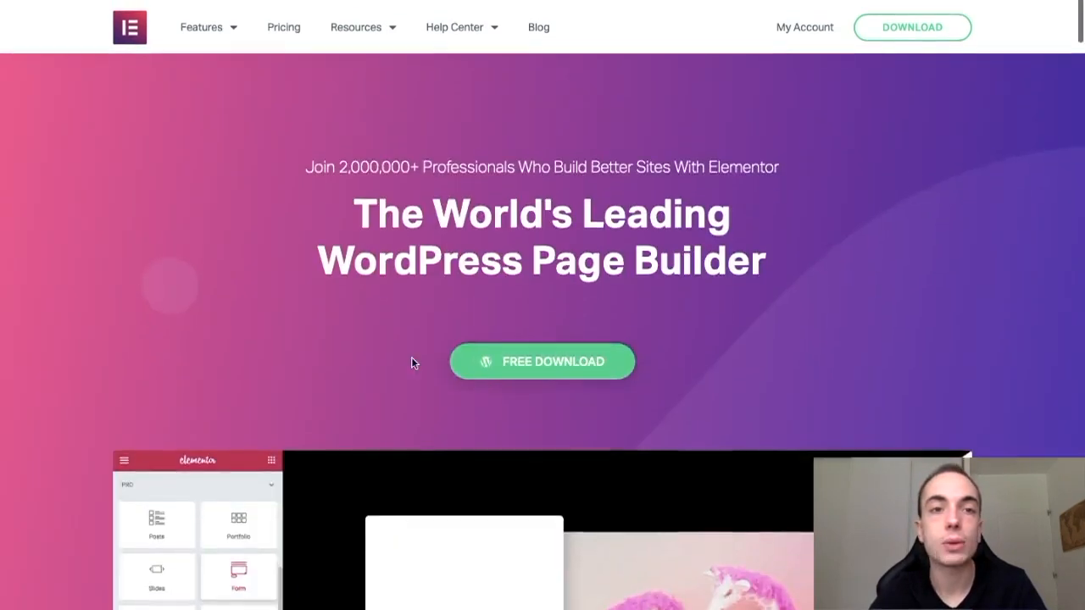
pyautogui.click(283, 24)
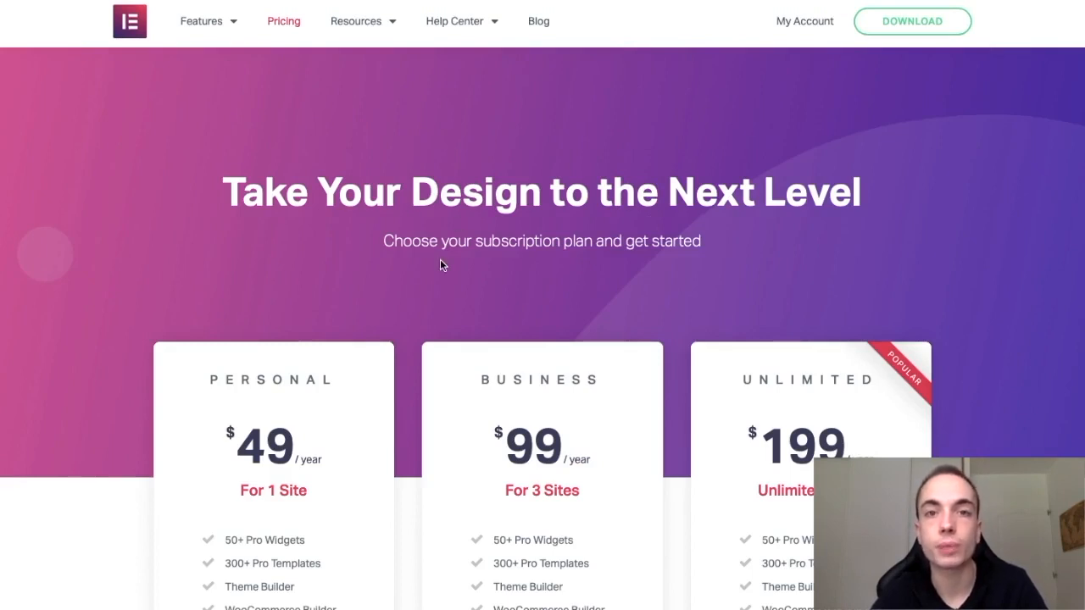
# Examine the Personal, Business and Unlimited plans, including their prices, site limits, Popup Builder feature and money-back guarantee.
pyautogui.scroll(-3, 440, 265)
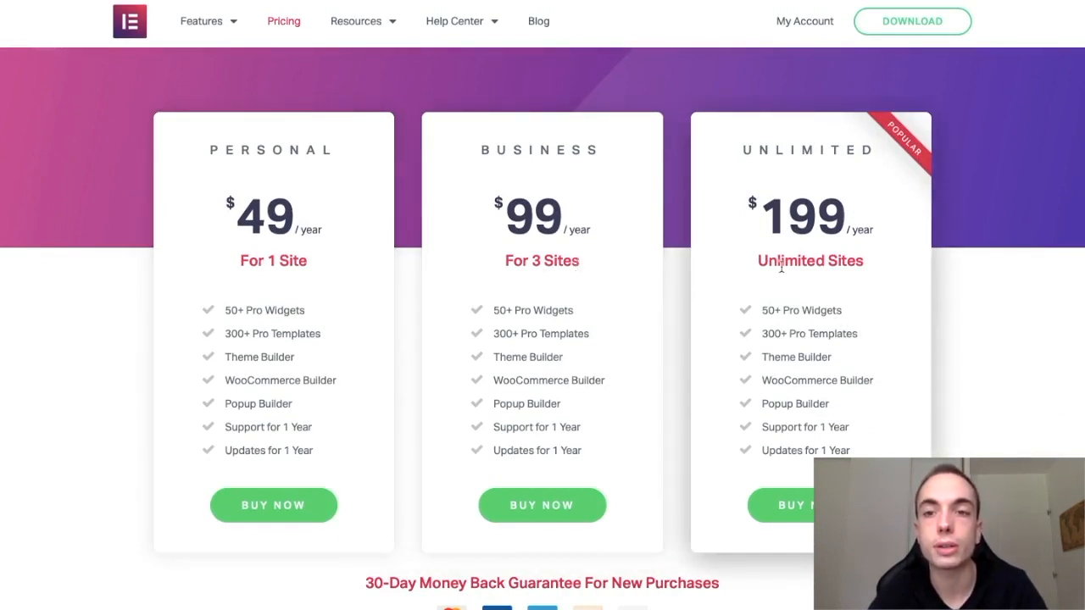
pyautogui.scroll(-1, 350, 267)
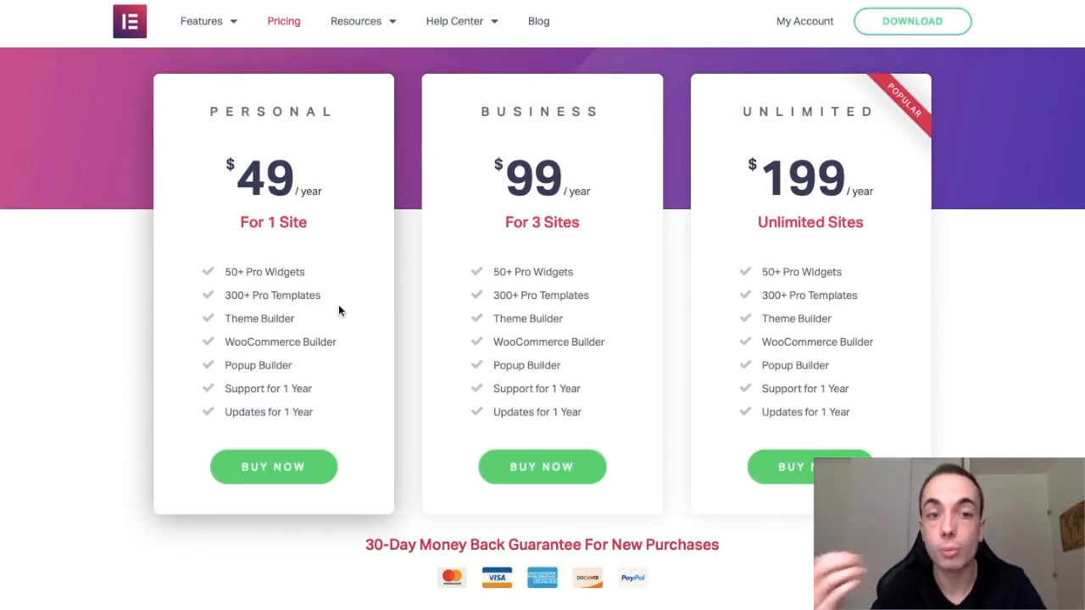
pyautogui.scroll(-1, 344, 342)
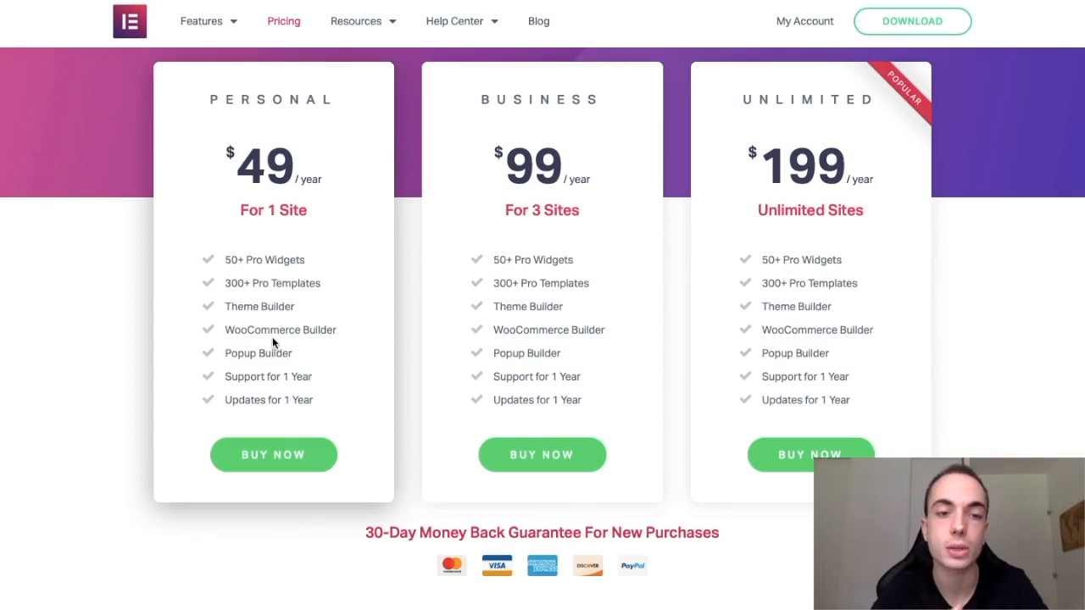
pyautogui.moveTo(224, 353); pyautogui.dragTo(320, 353)
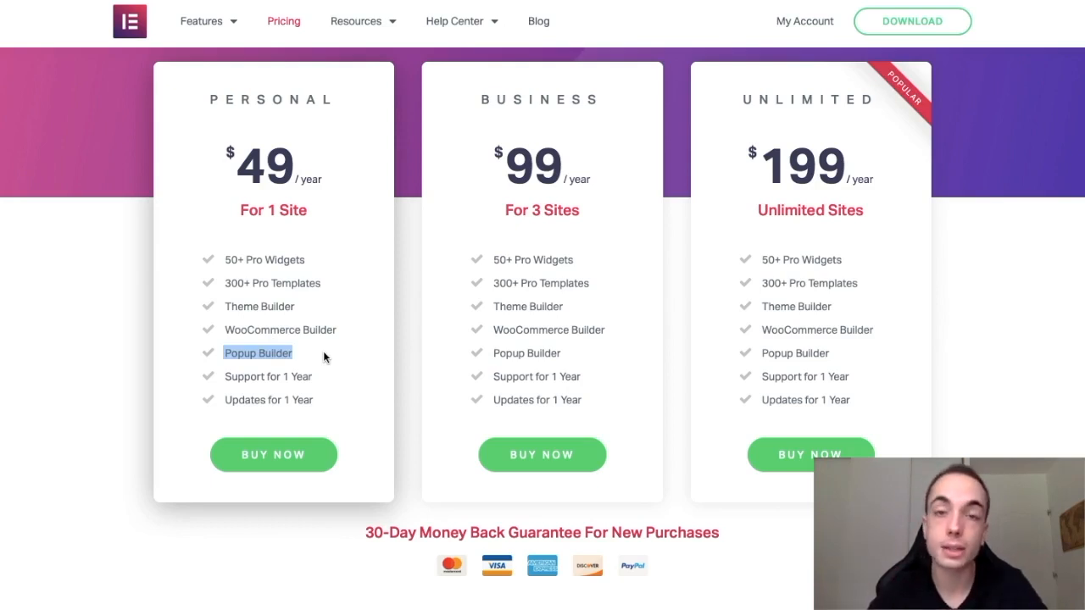
pyautogui.click(338, 373)
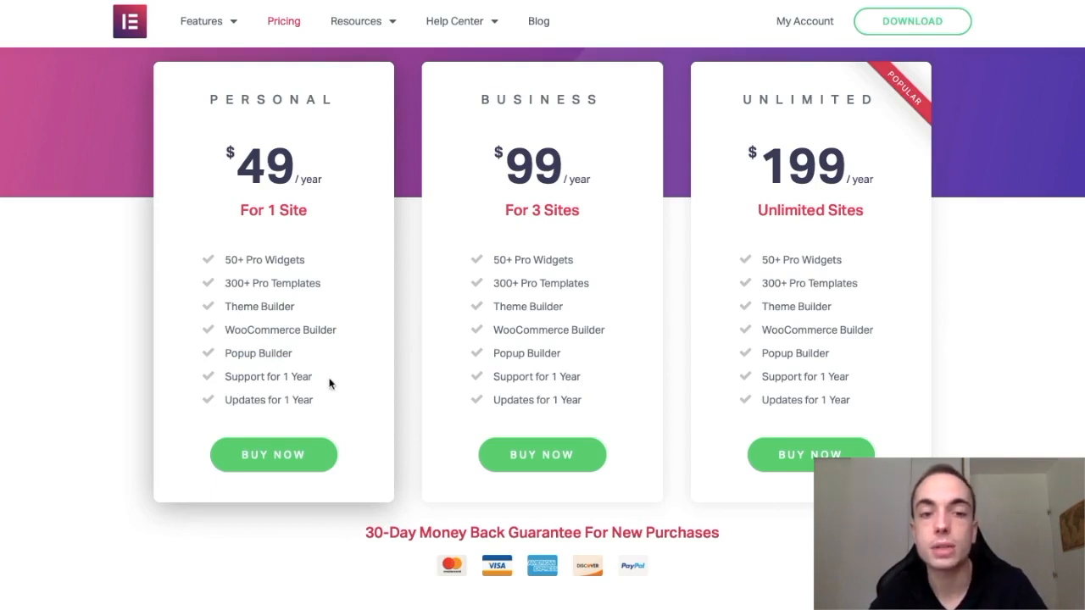
pyautogui.scroll(-2, 437, 402)
pyautogui.moveTo(366, 435); pyautogui.dragTo(822, 438)
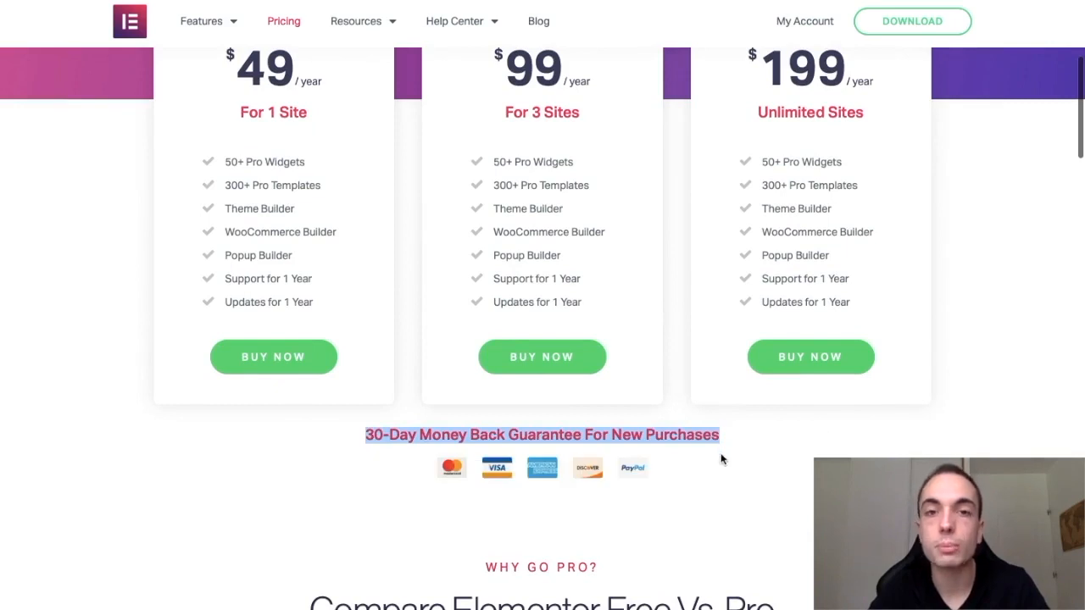
# Examine the Free vs. Pro feature comparison, the additional Pro features and the customer reviews on the Pricing page.
pyautogui.scroll(1, 726, 458)
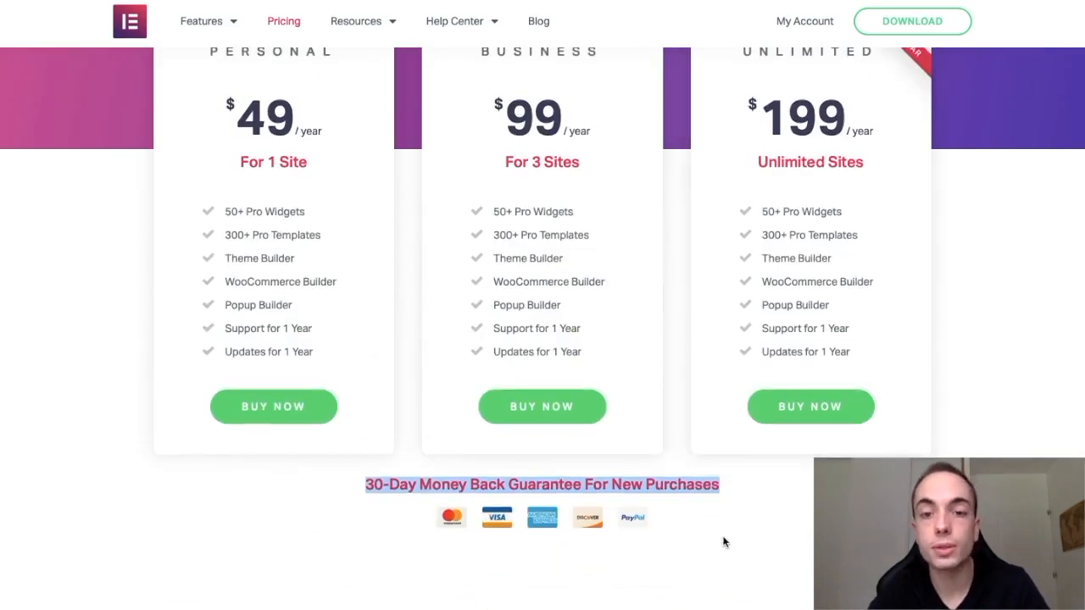
pyautogui.click(724, 542)
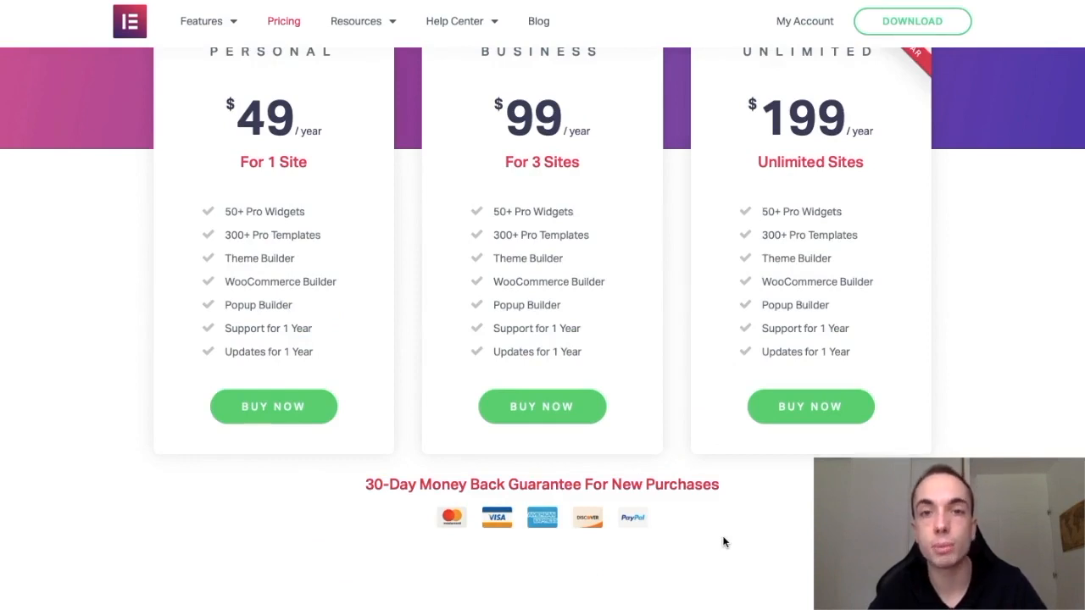
pyautogui.scroll(-6, 725, 543)
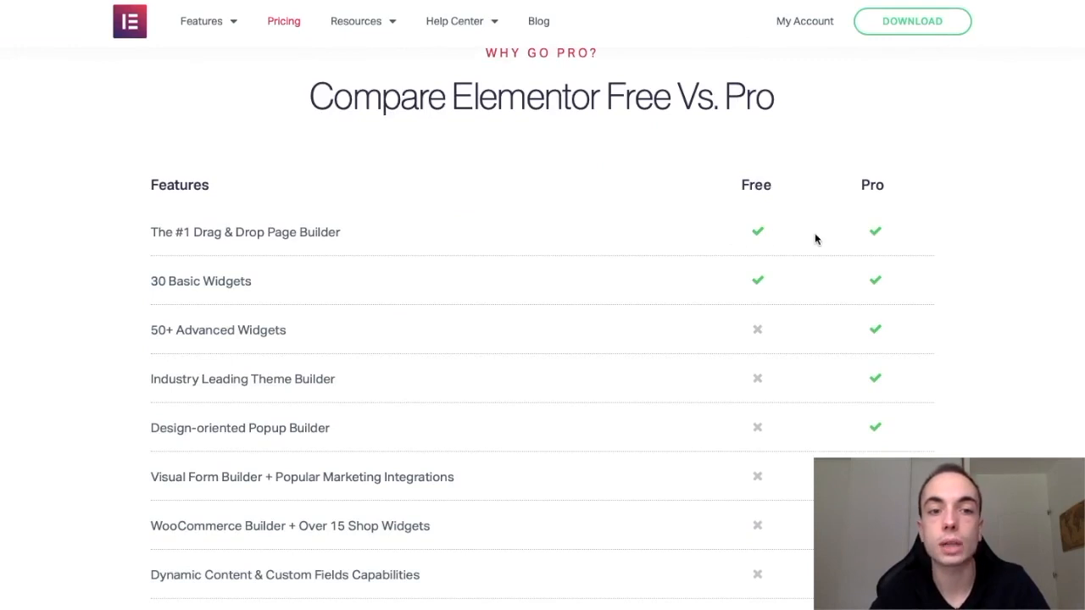
pyautogui.scroll(-2, 744, 309)
pyautogui.scroll(1, 770, 238)
pyautogui.scroll(1, 776, 224)
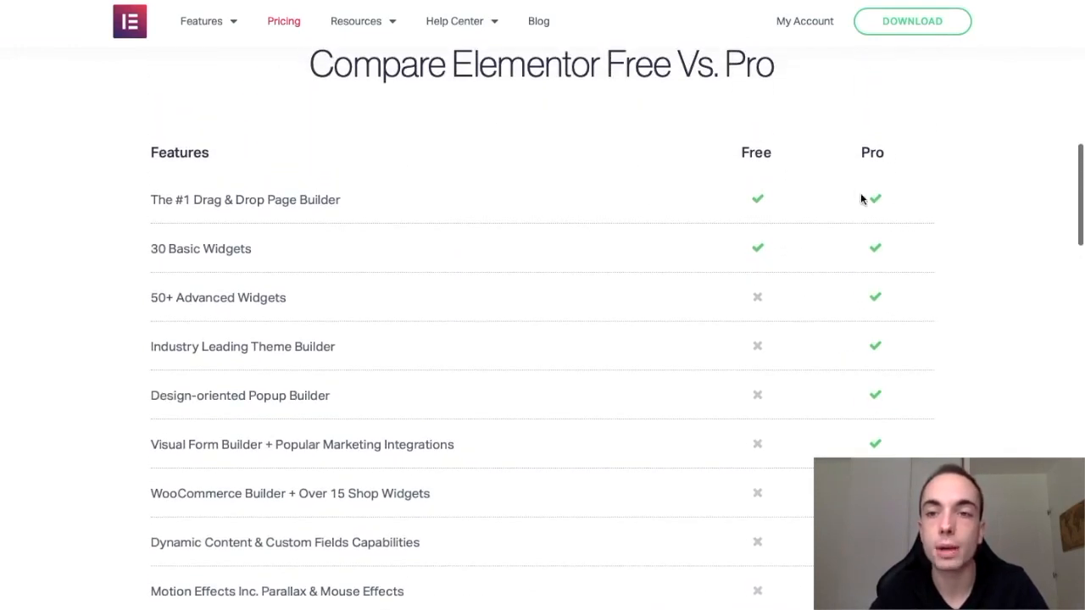
pyautogui.scroll(-6, 778, 303)
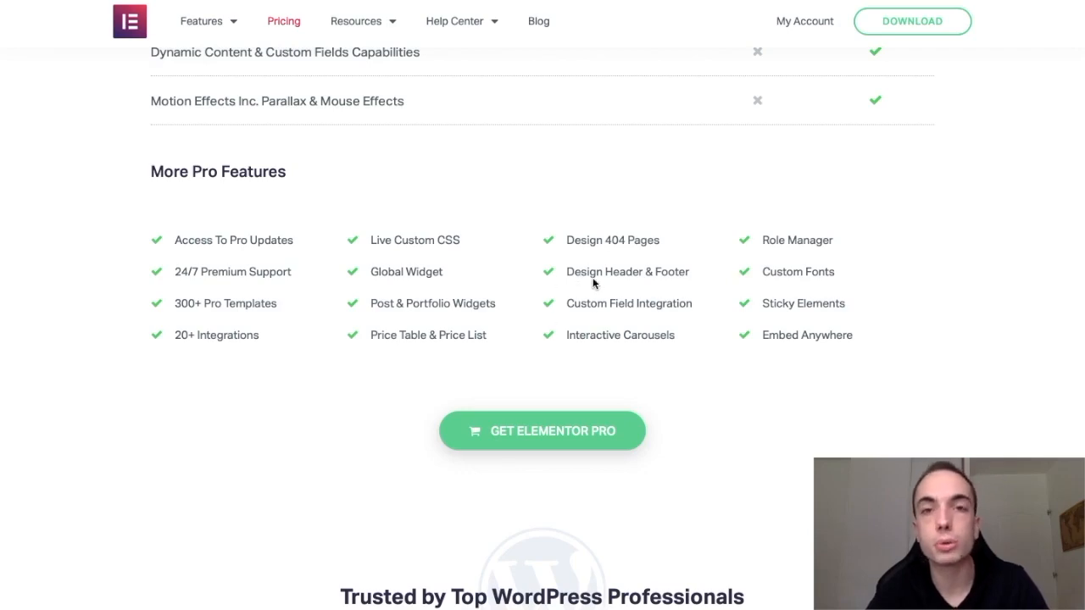
pyautogui.scroll(-10, 714, 307)
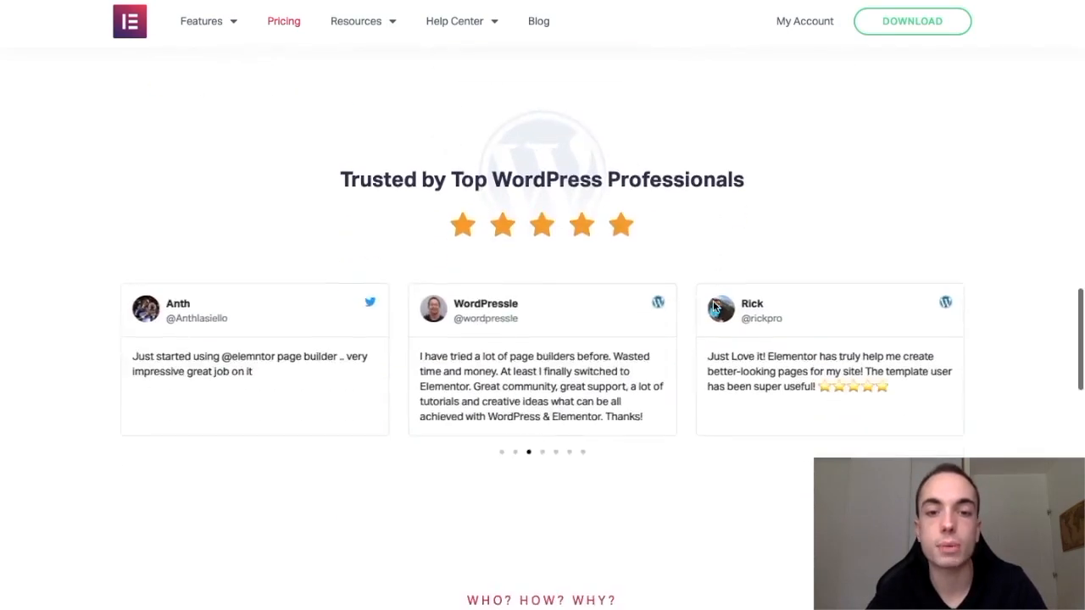
pyautogui.scroll(15, 714, 307)
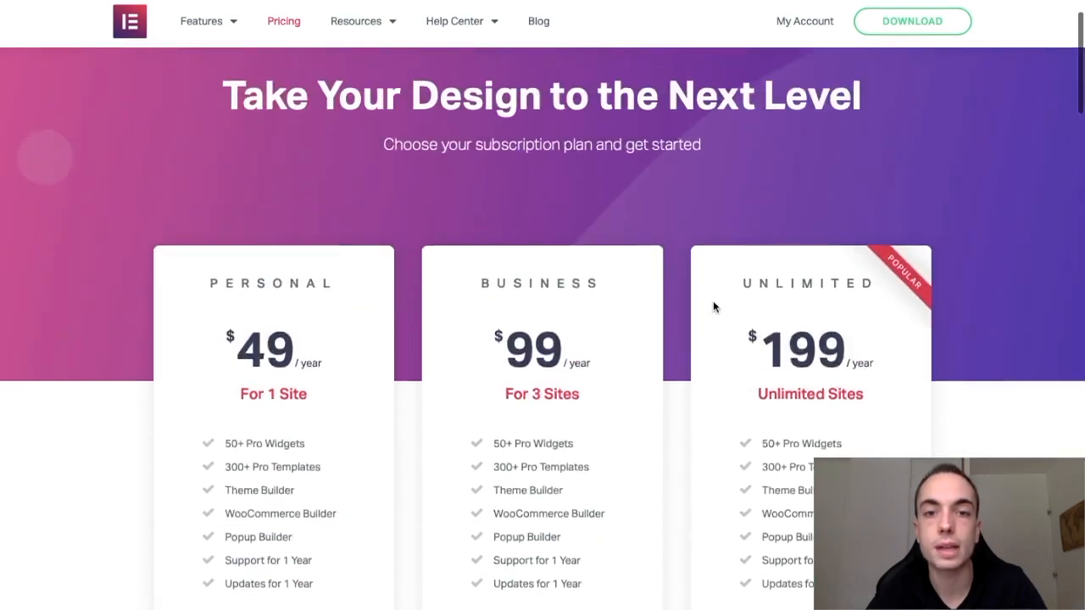